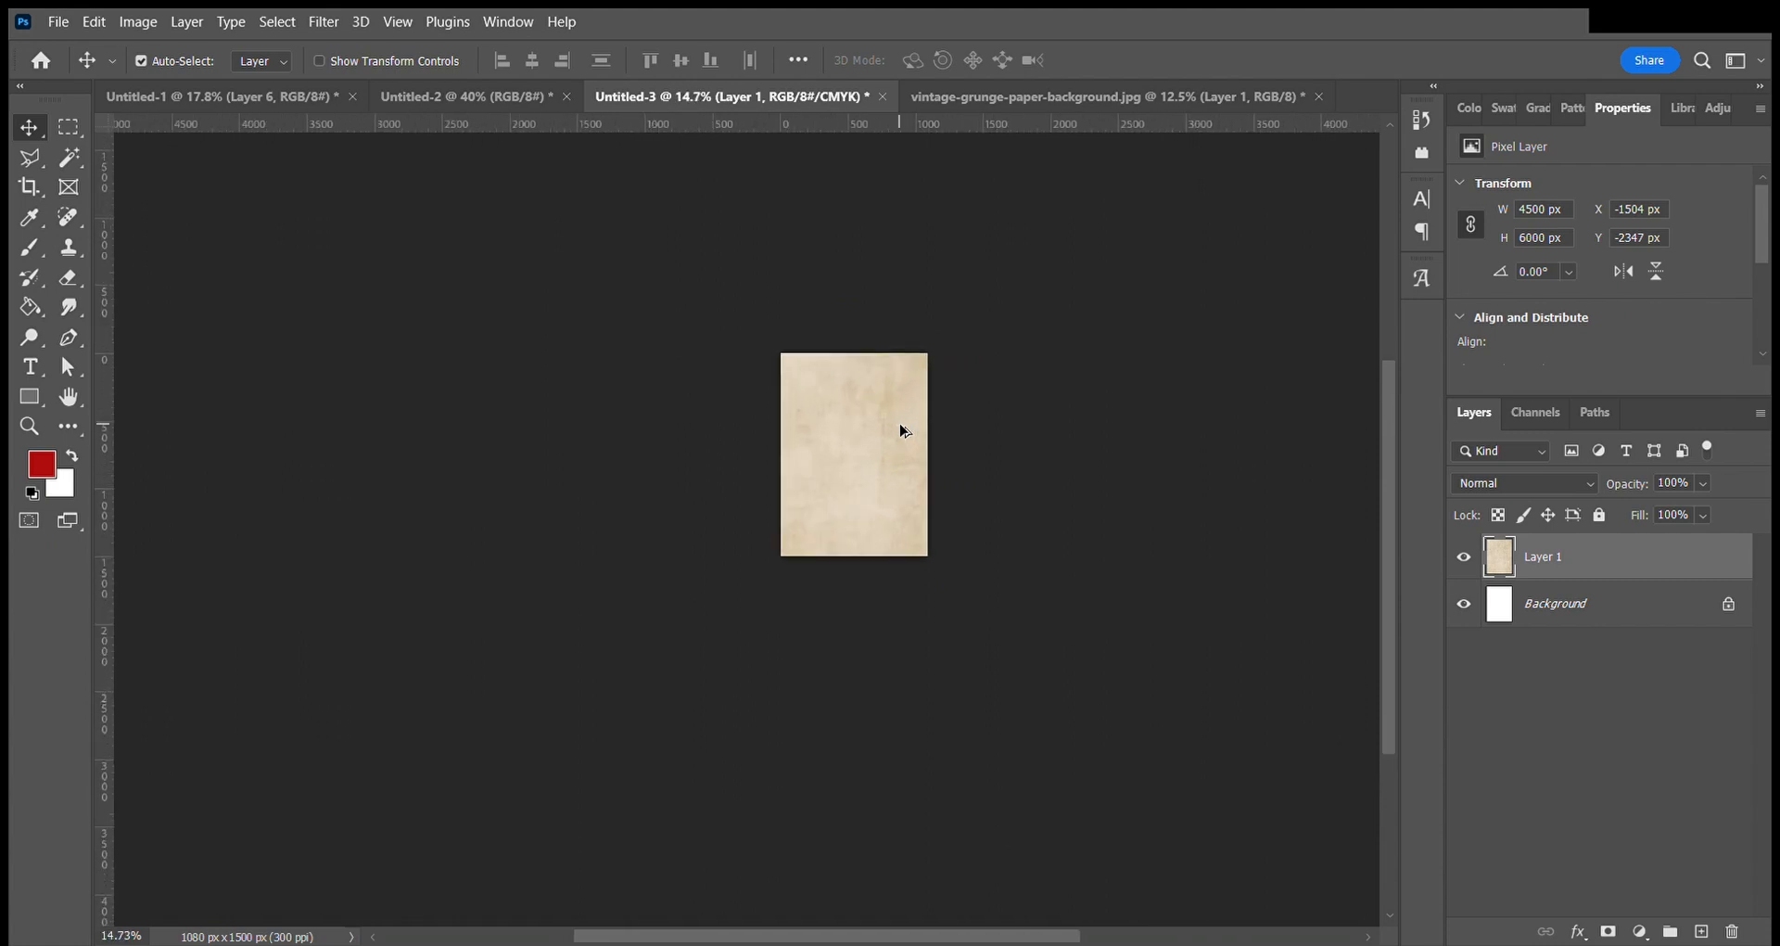
Scale the paper texture on Layer 1 to 25.39% and centre it so that it covers the whole canvas.
key("ctrl+t")
left_click_drag(1216, 460, 960, 458)
left_click_drag(903, 400, 874, 412)
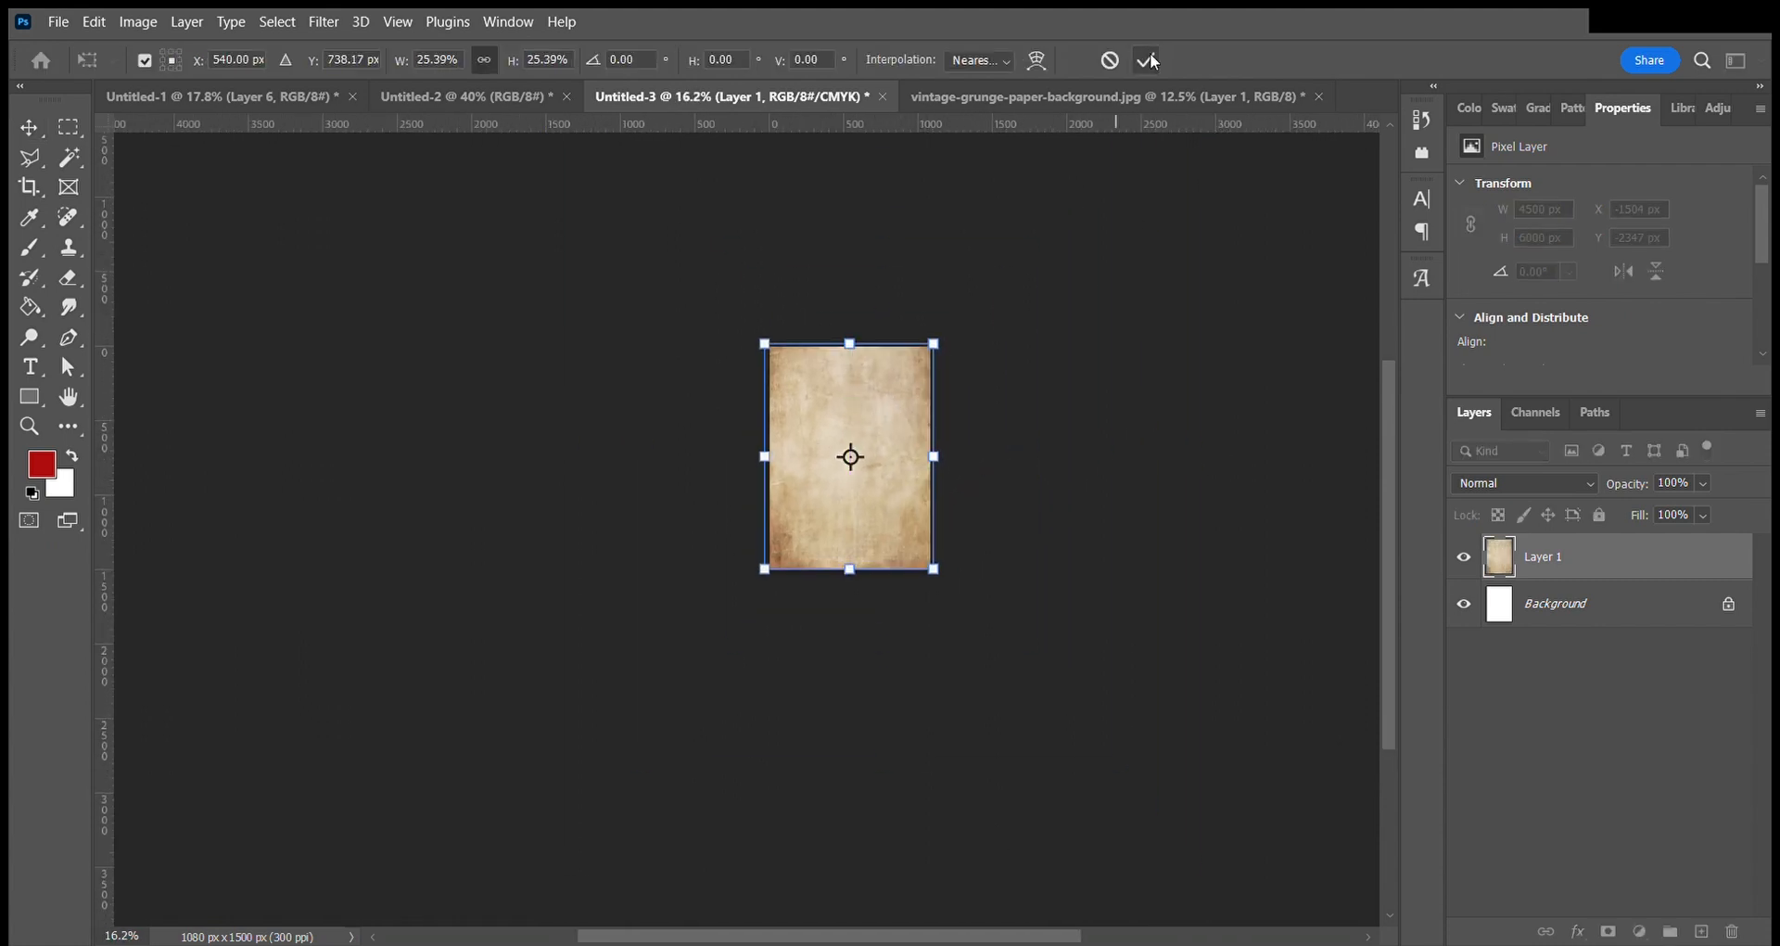
left_click(1147, 60)
scroll(897, 422, "left", 2)
scroll(927, 424, "up", 7)
scroll(973, 425, "down", 2)
left_click_drag(1161, 419, 916, 429)
left_click(737, 177)
Copy the six pink rectangles from Untitled-2 into Untitled-3 and centre them horizontally on the canvas.
left_click(267, 99)
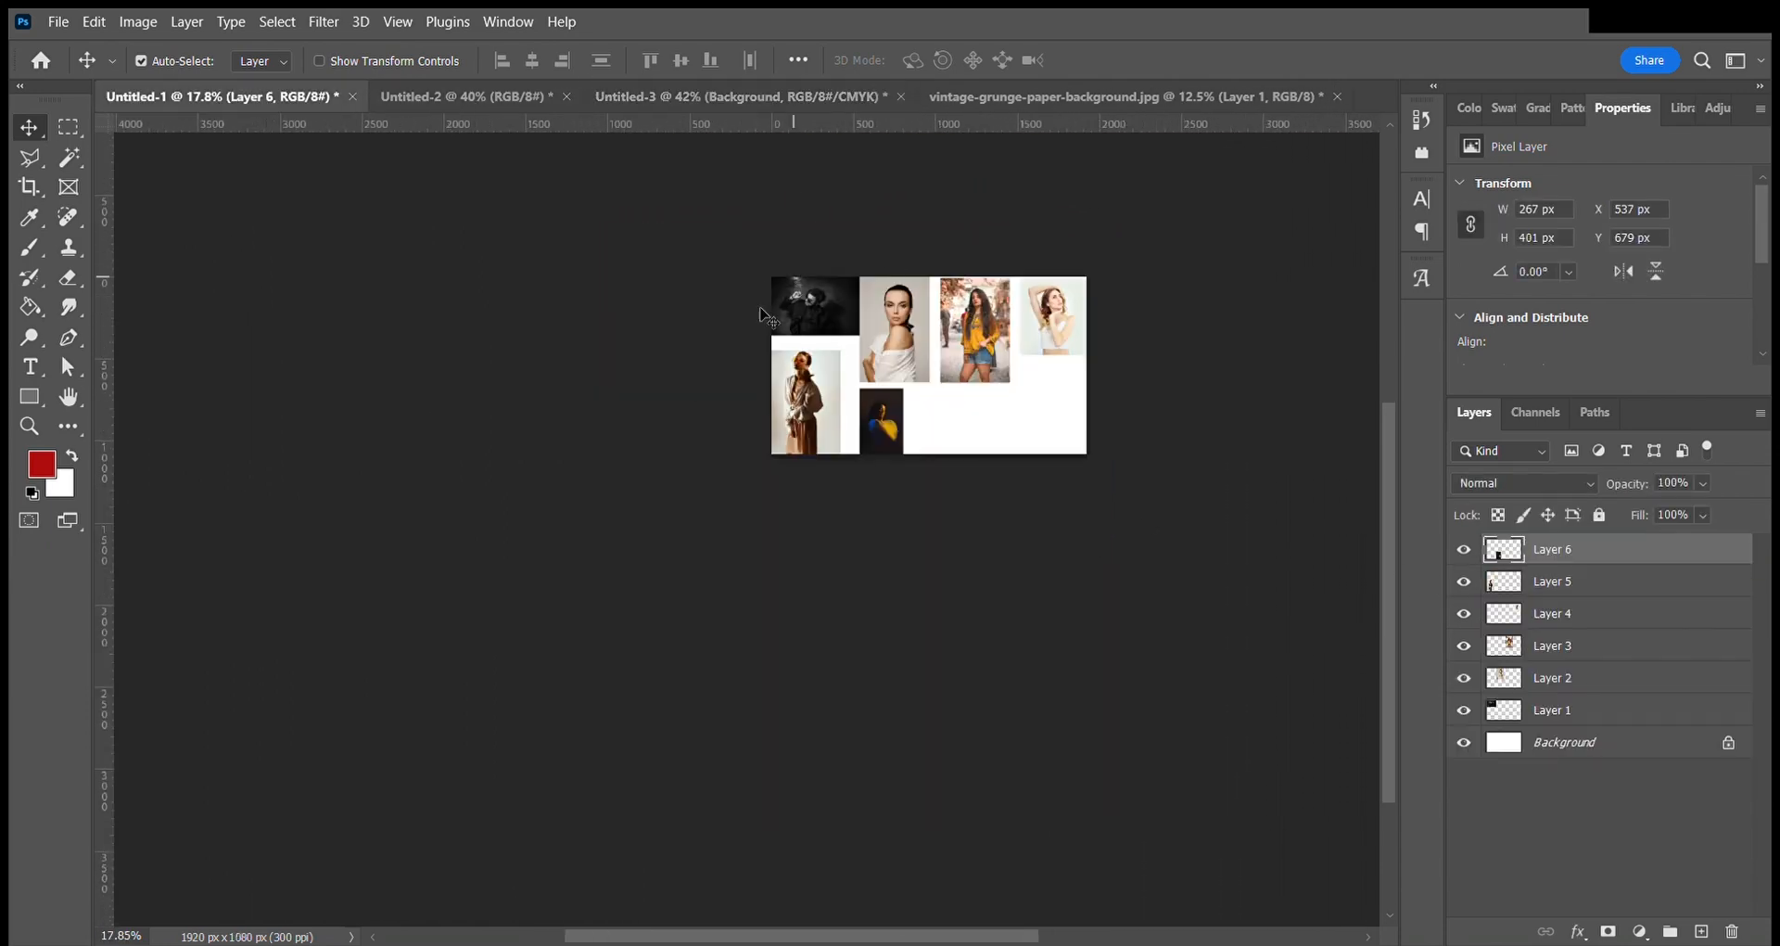
left_click(499, 97)
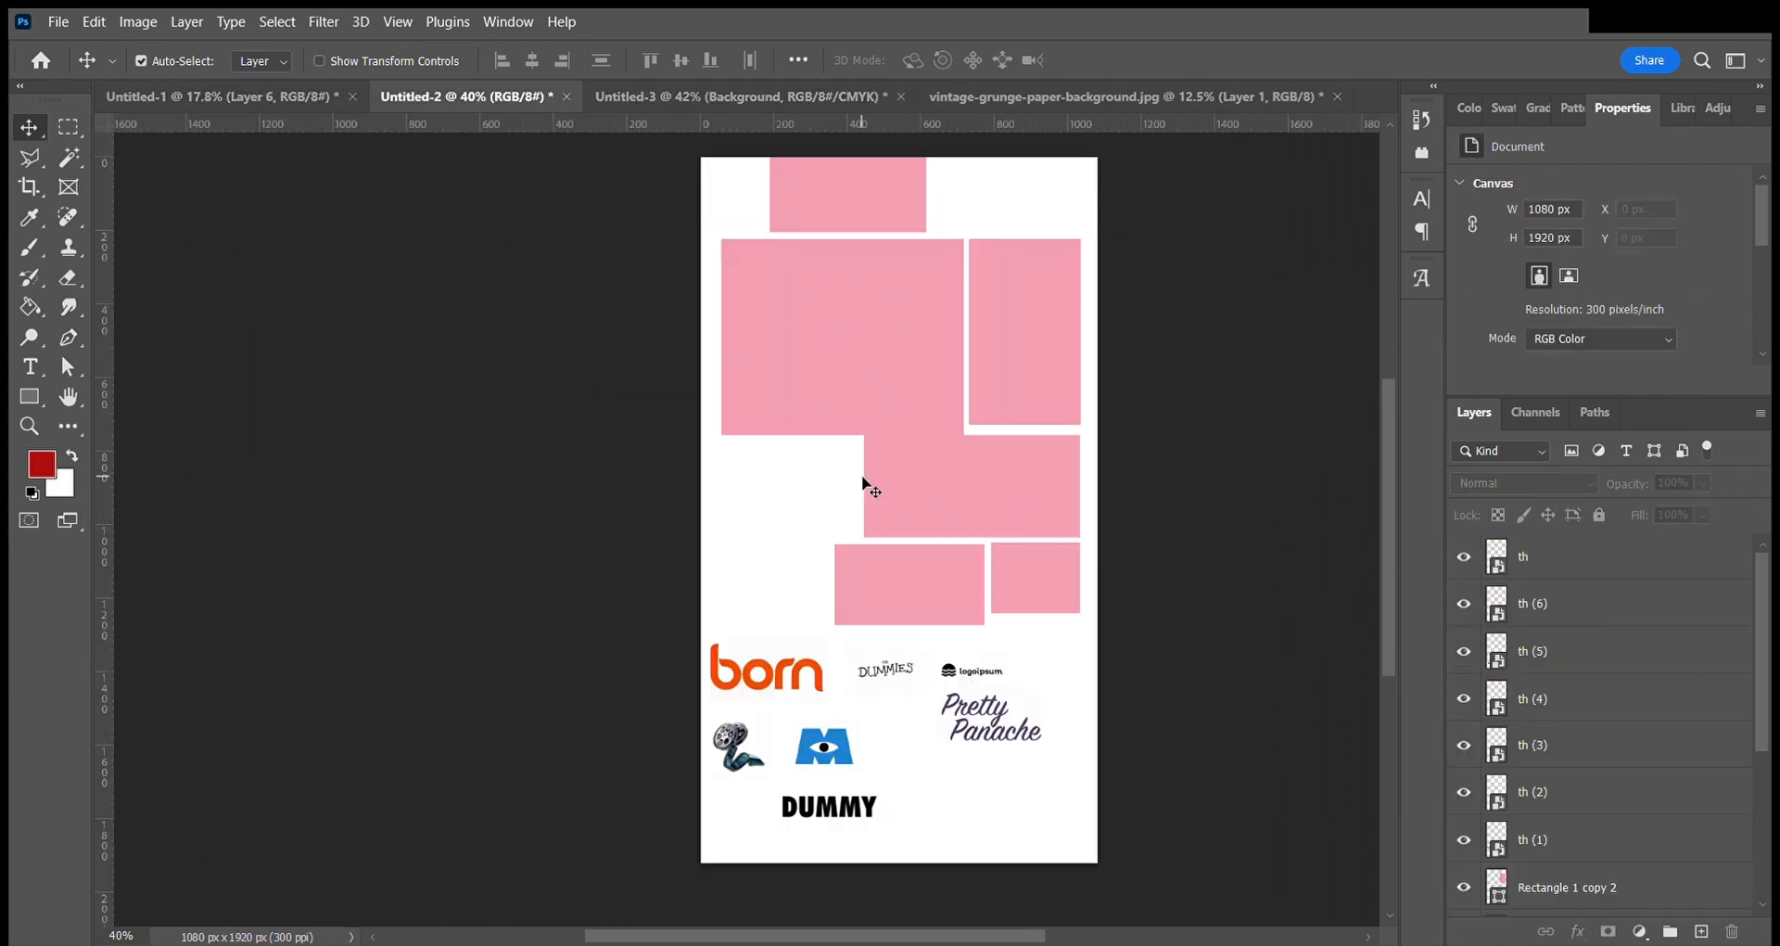
left_click_drag(680, 212, 1104, 568)
left_click_drag(878, 294, 752, 454)
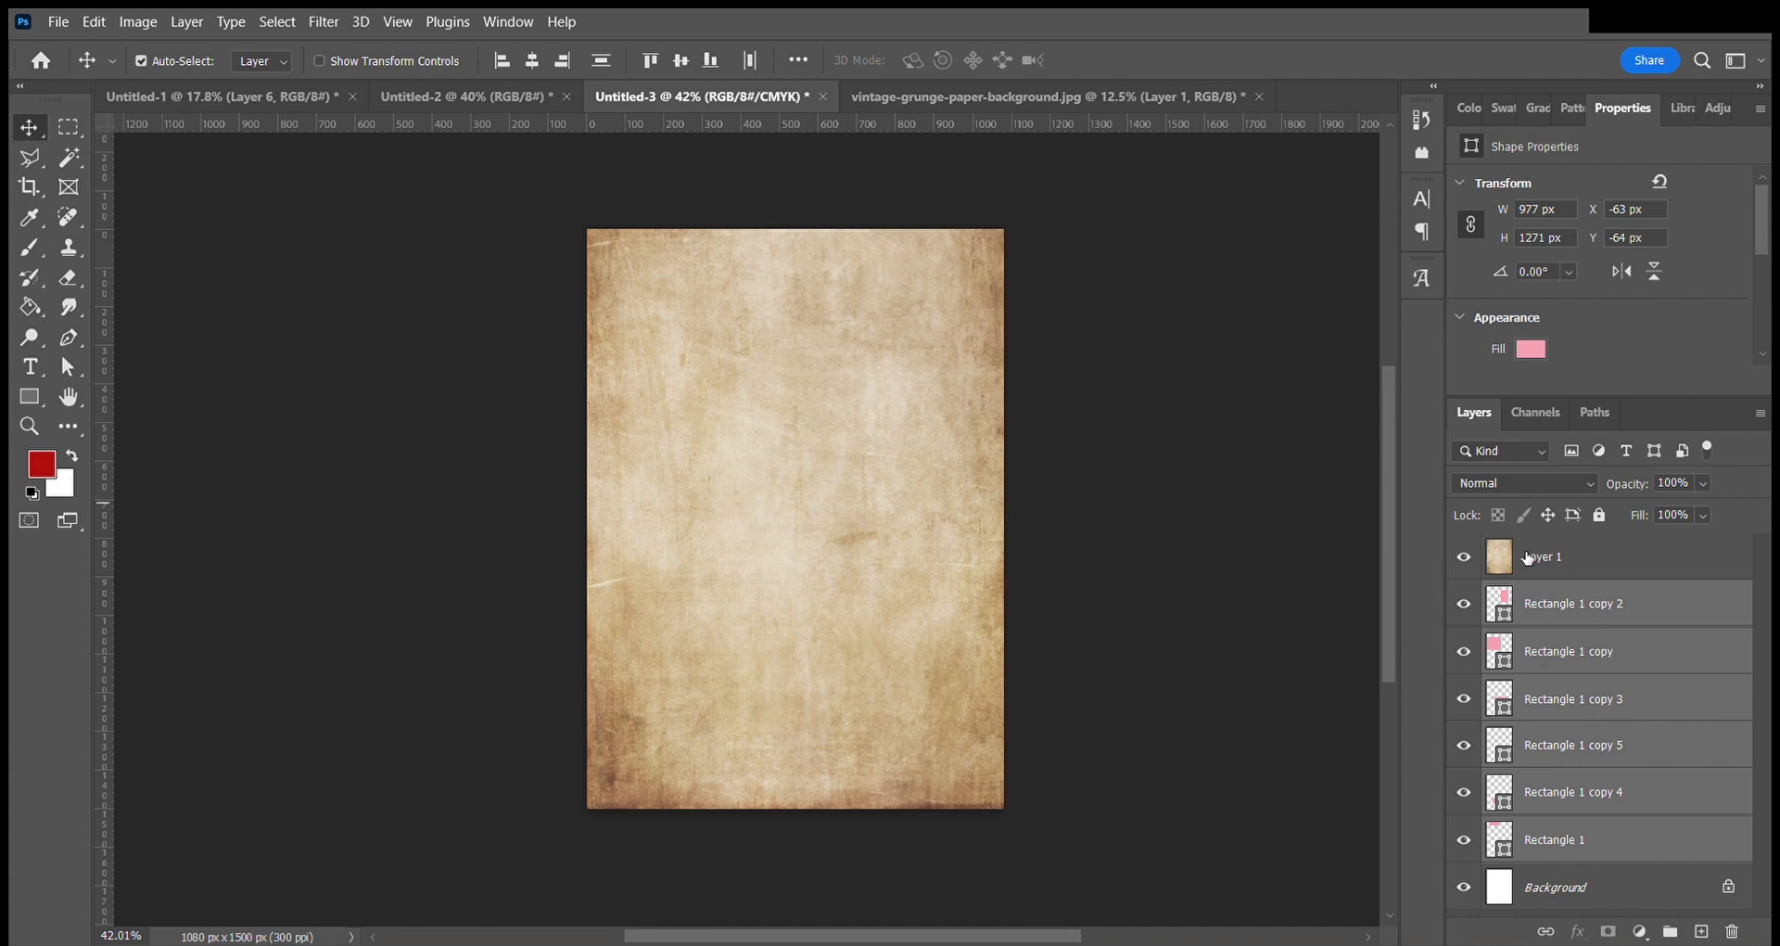
key("ctrl+t")
left_click_drag(722, 322, 718, 312)
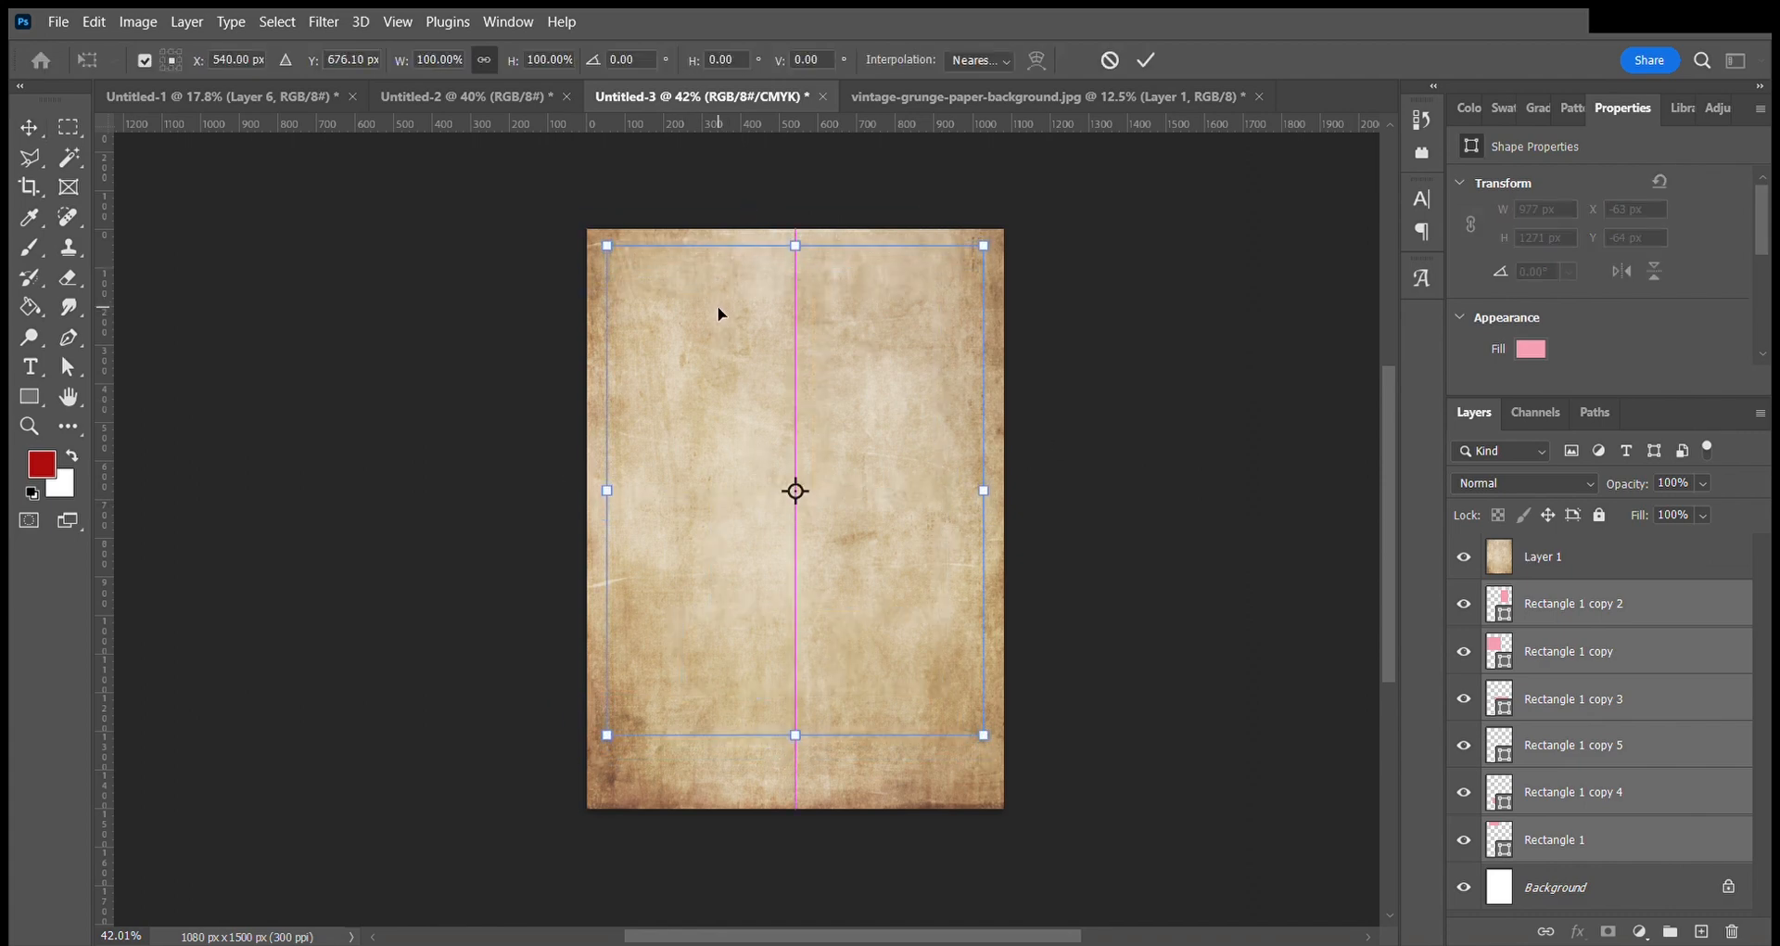
left_click(1146, 59)
Set the paper texture layer's blend mode to Multiply and its opacity to 0%.
left_click(1600, 561)
left_click(1557, 484)
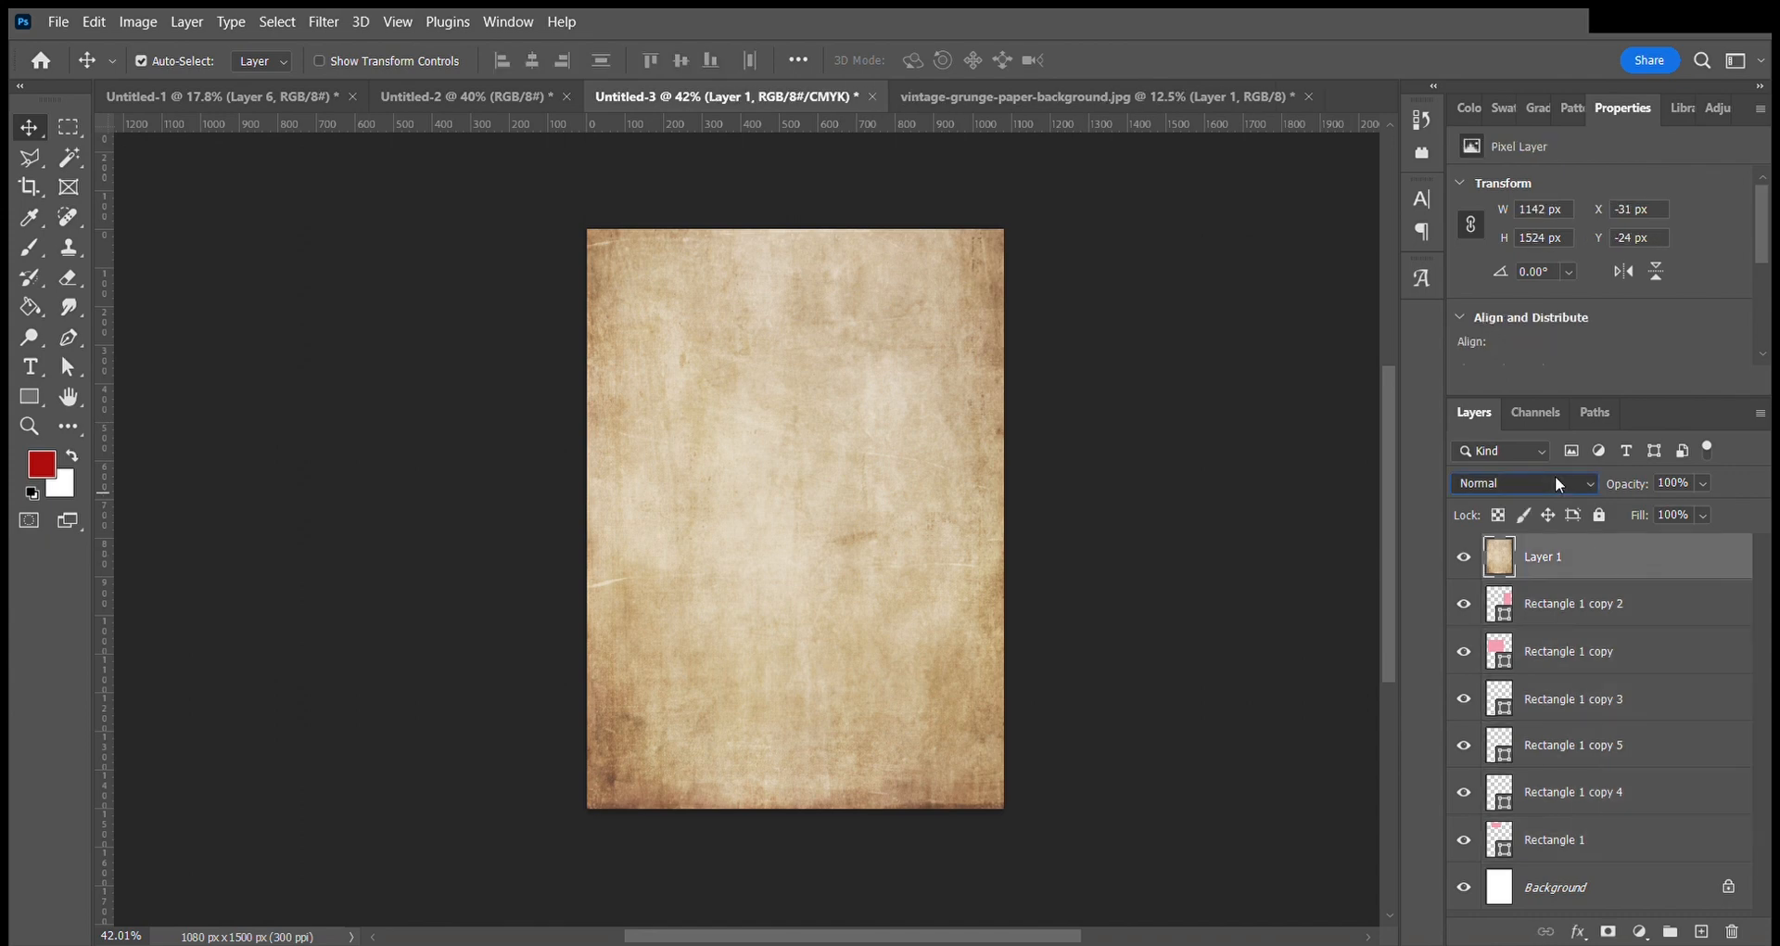
left_click(1482, 650)
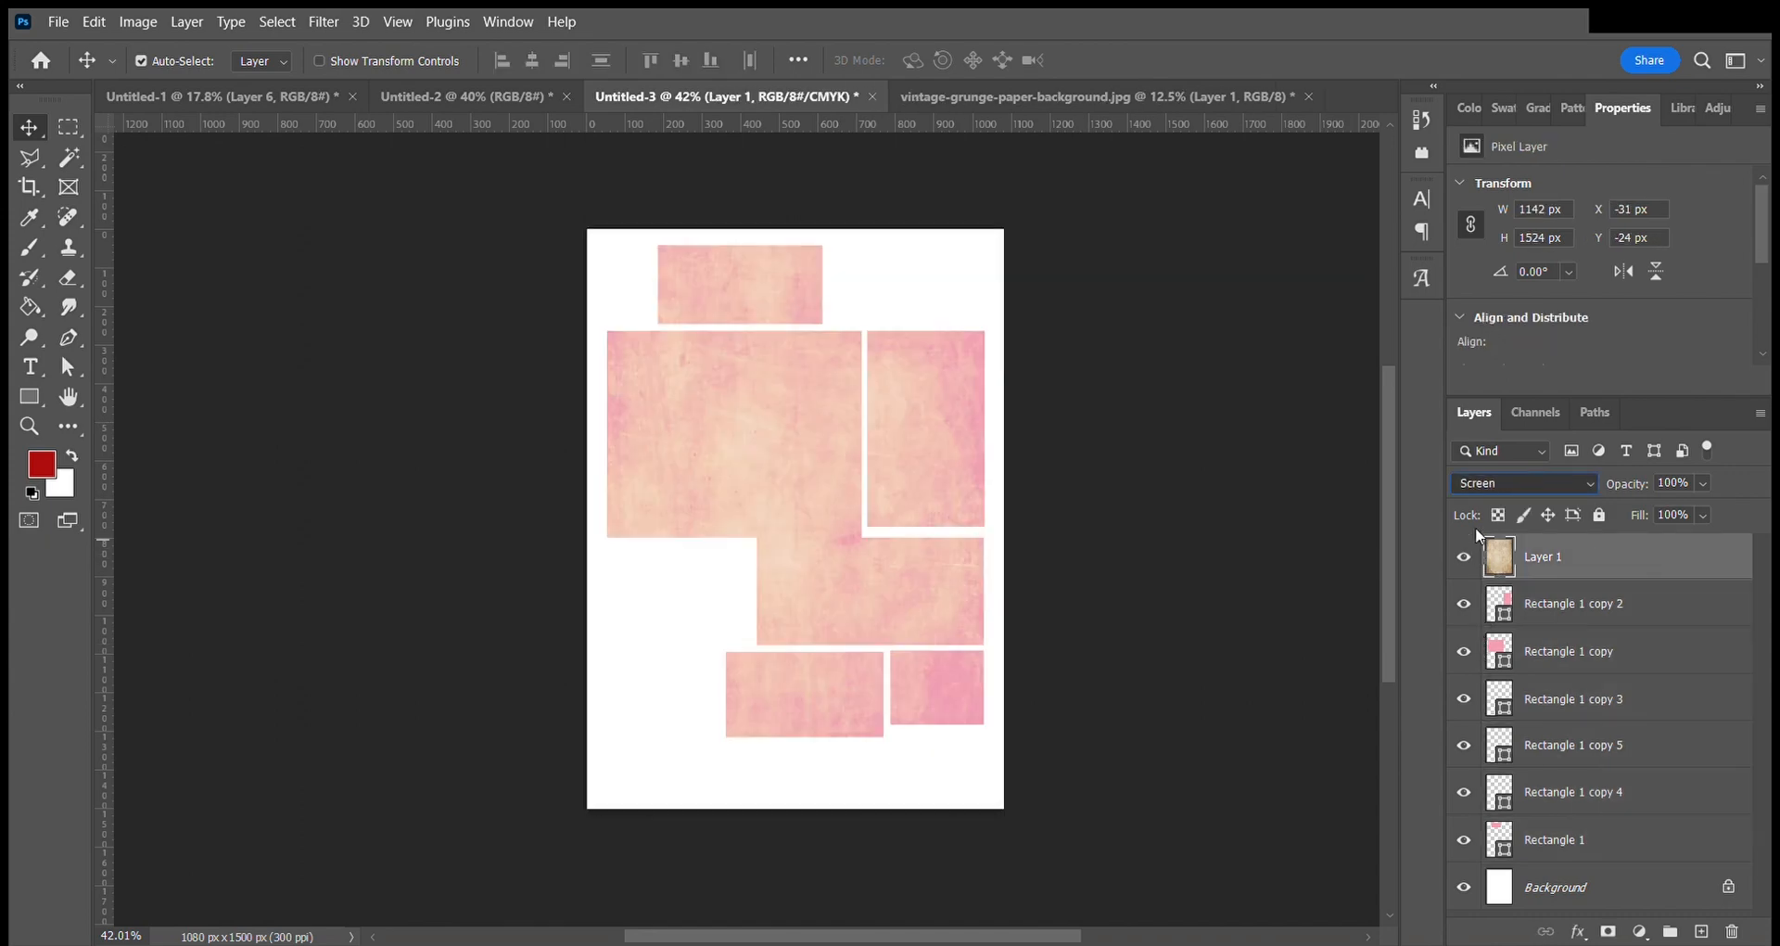
left_click(1471, 458)
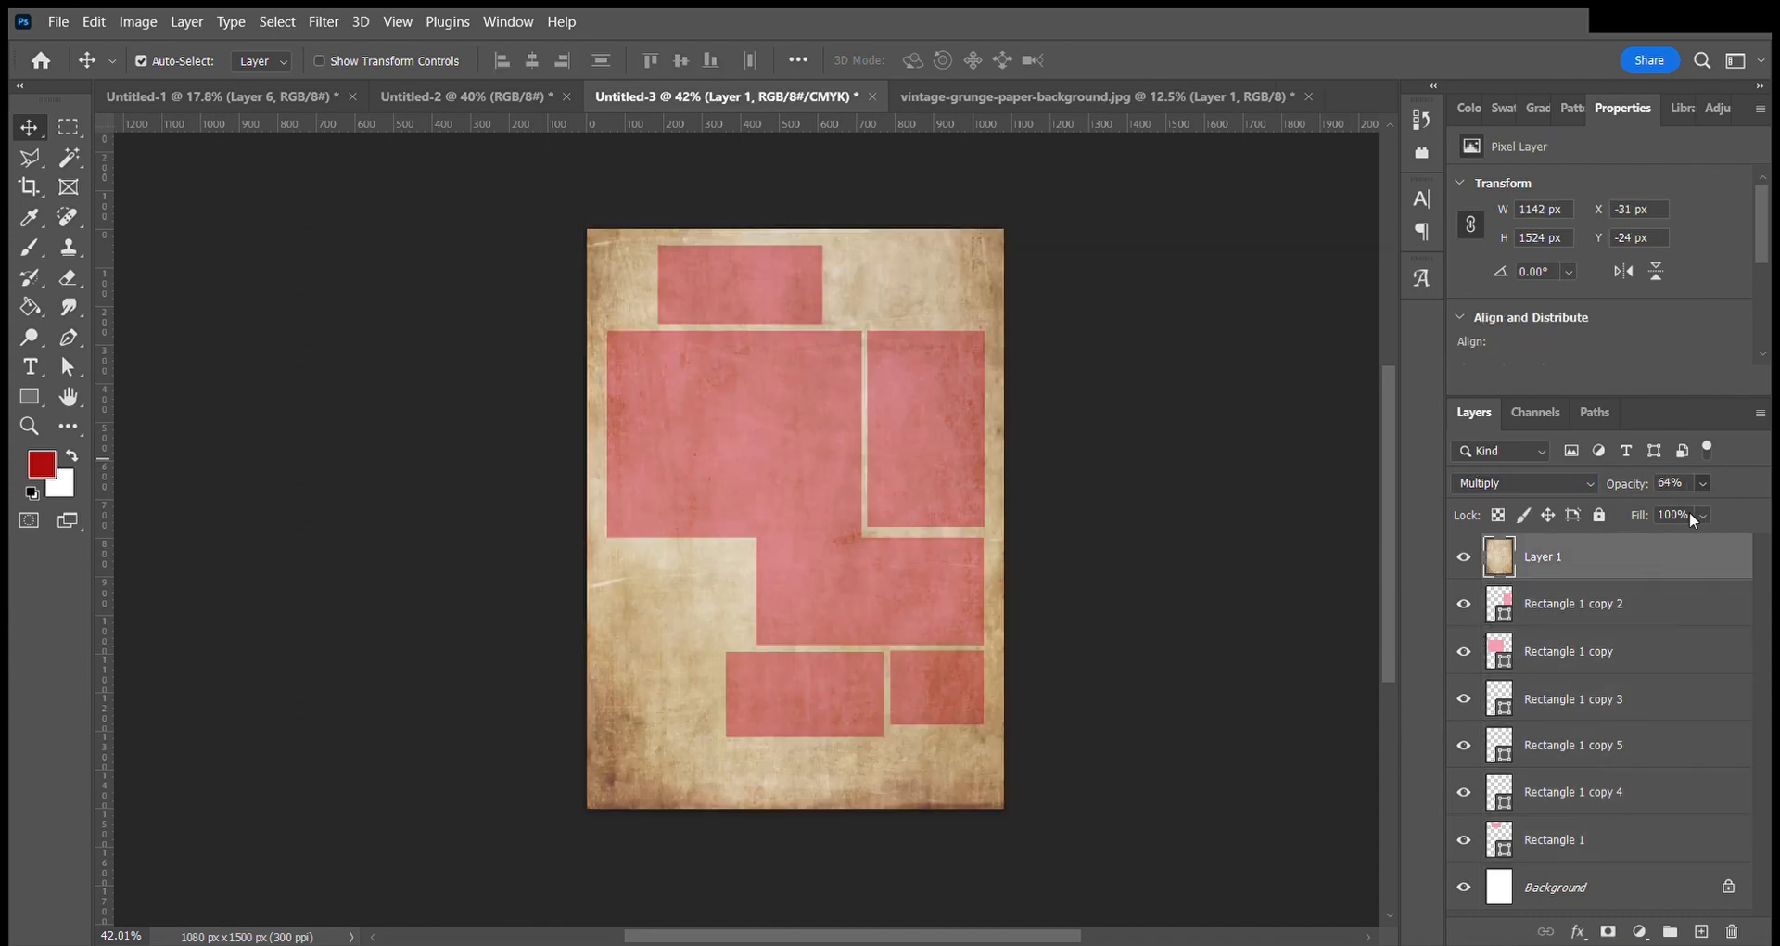
key("0")
key("0")
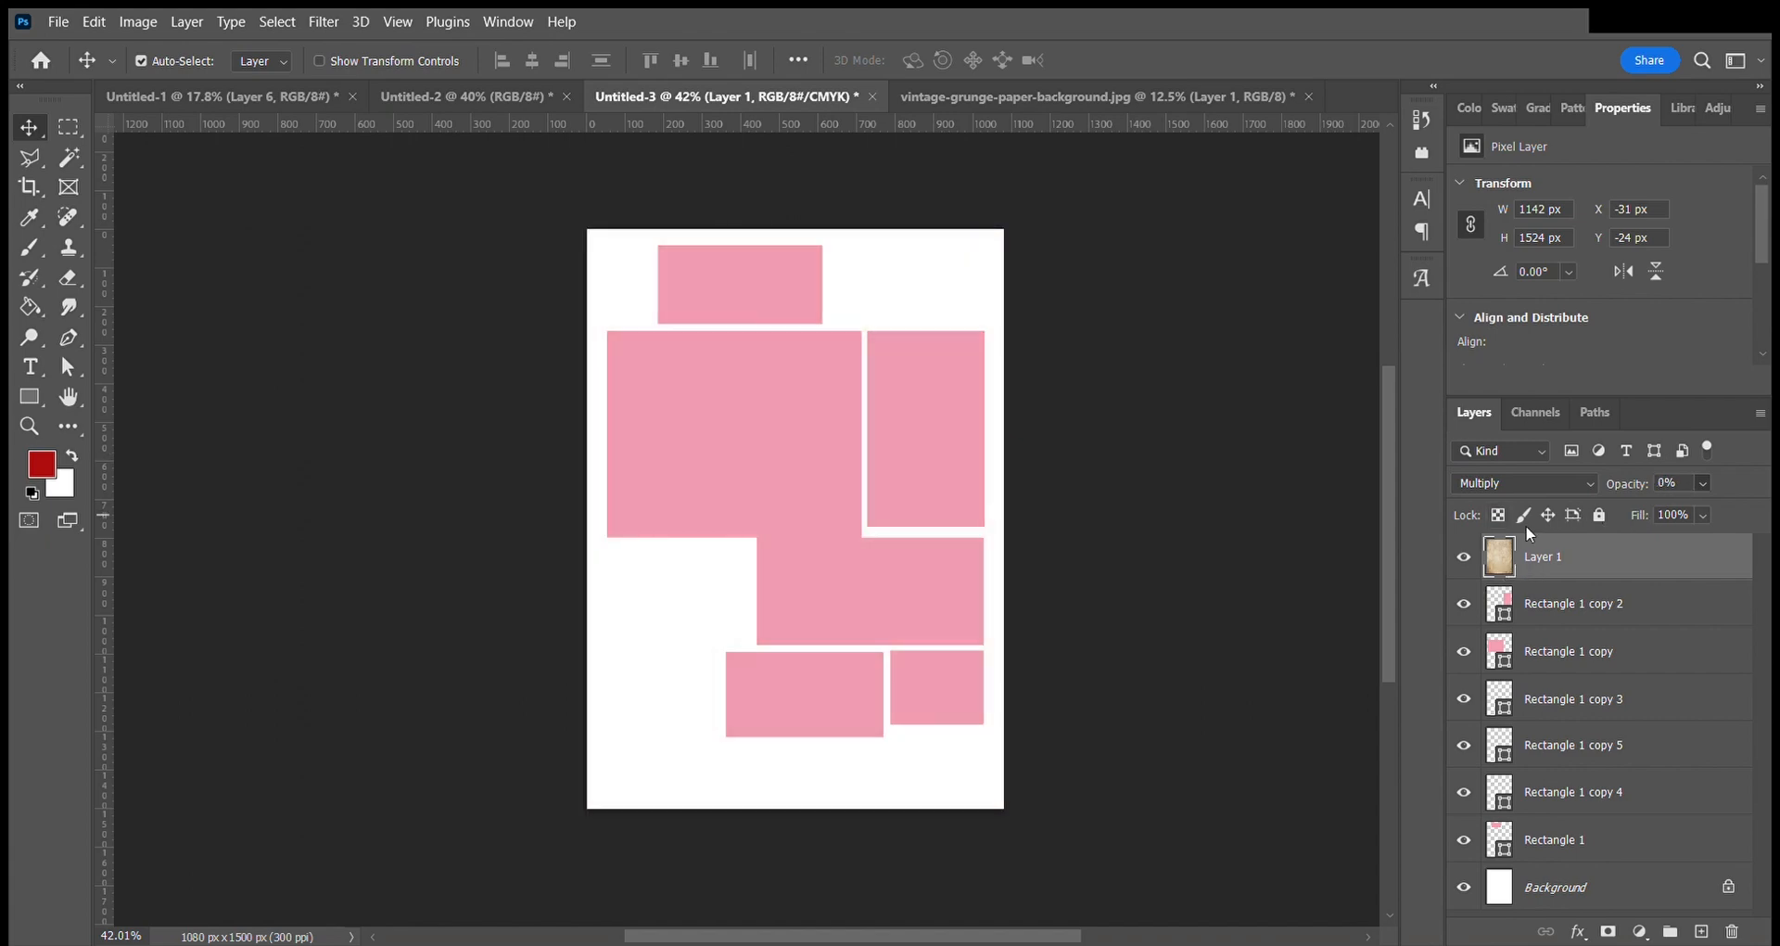
left_click(1086, 497)
left_click(1566, 602)
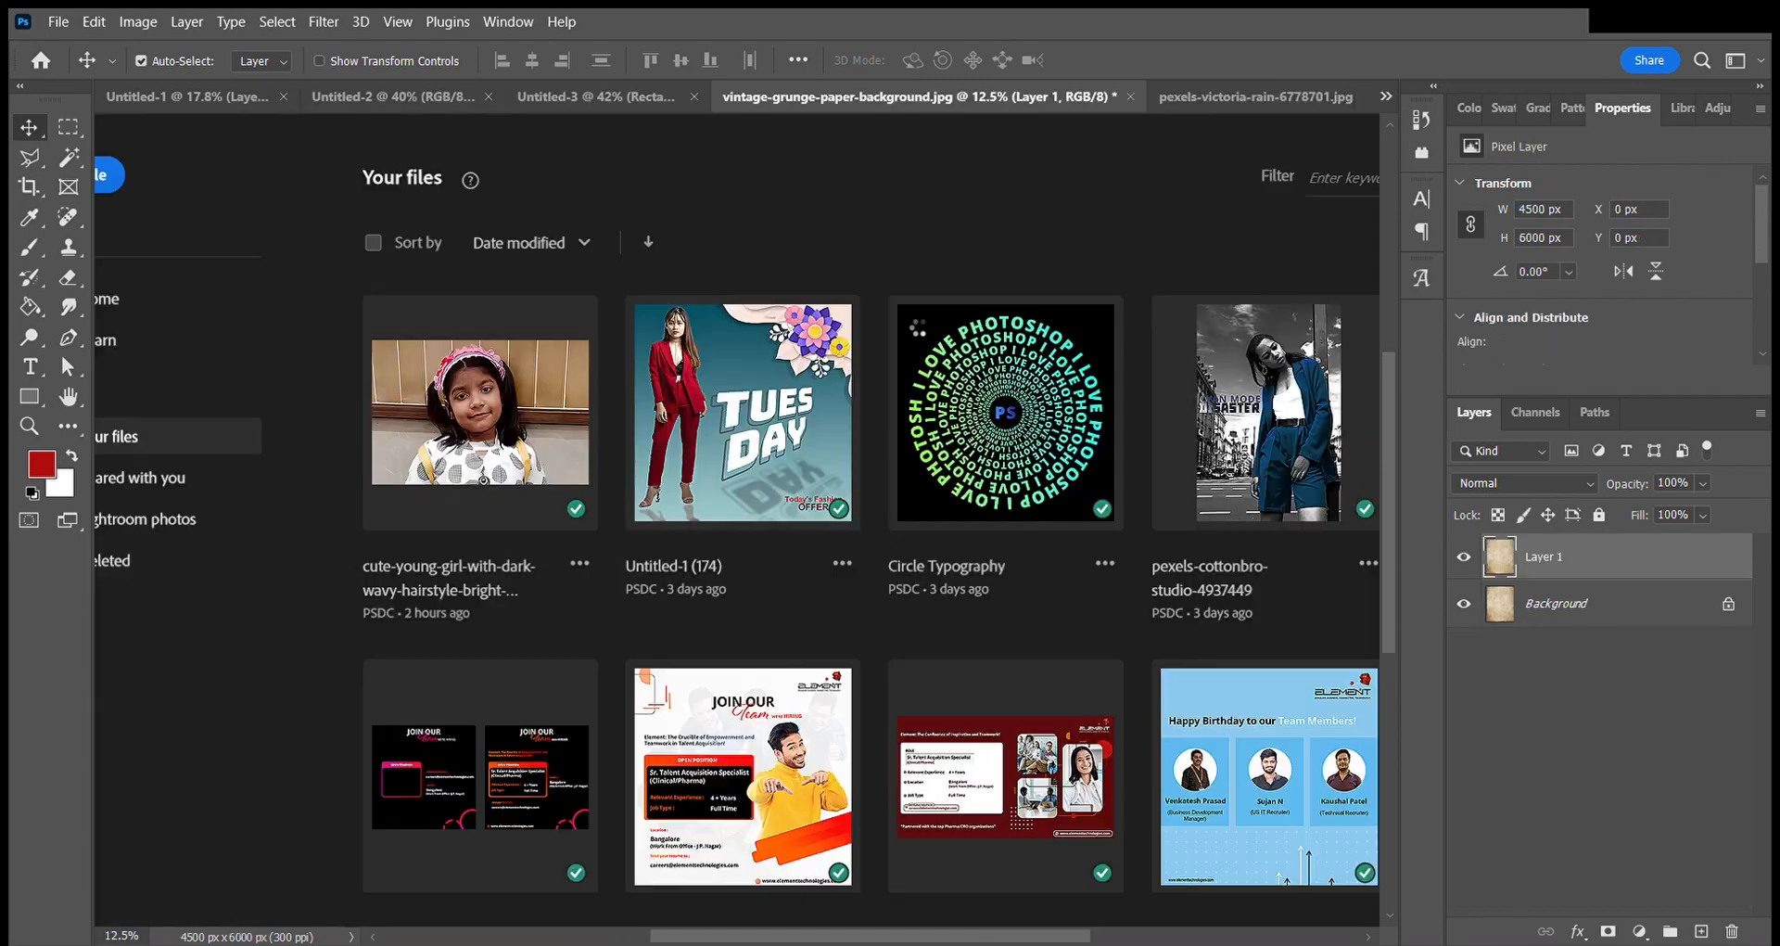
Duplicate the sword photo's background, copy the selected woman onto her own layer and hide the two layers below.
key("ctrl+j")
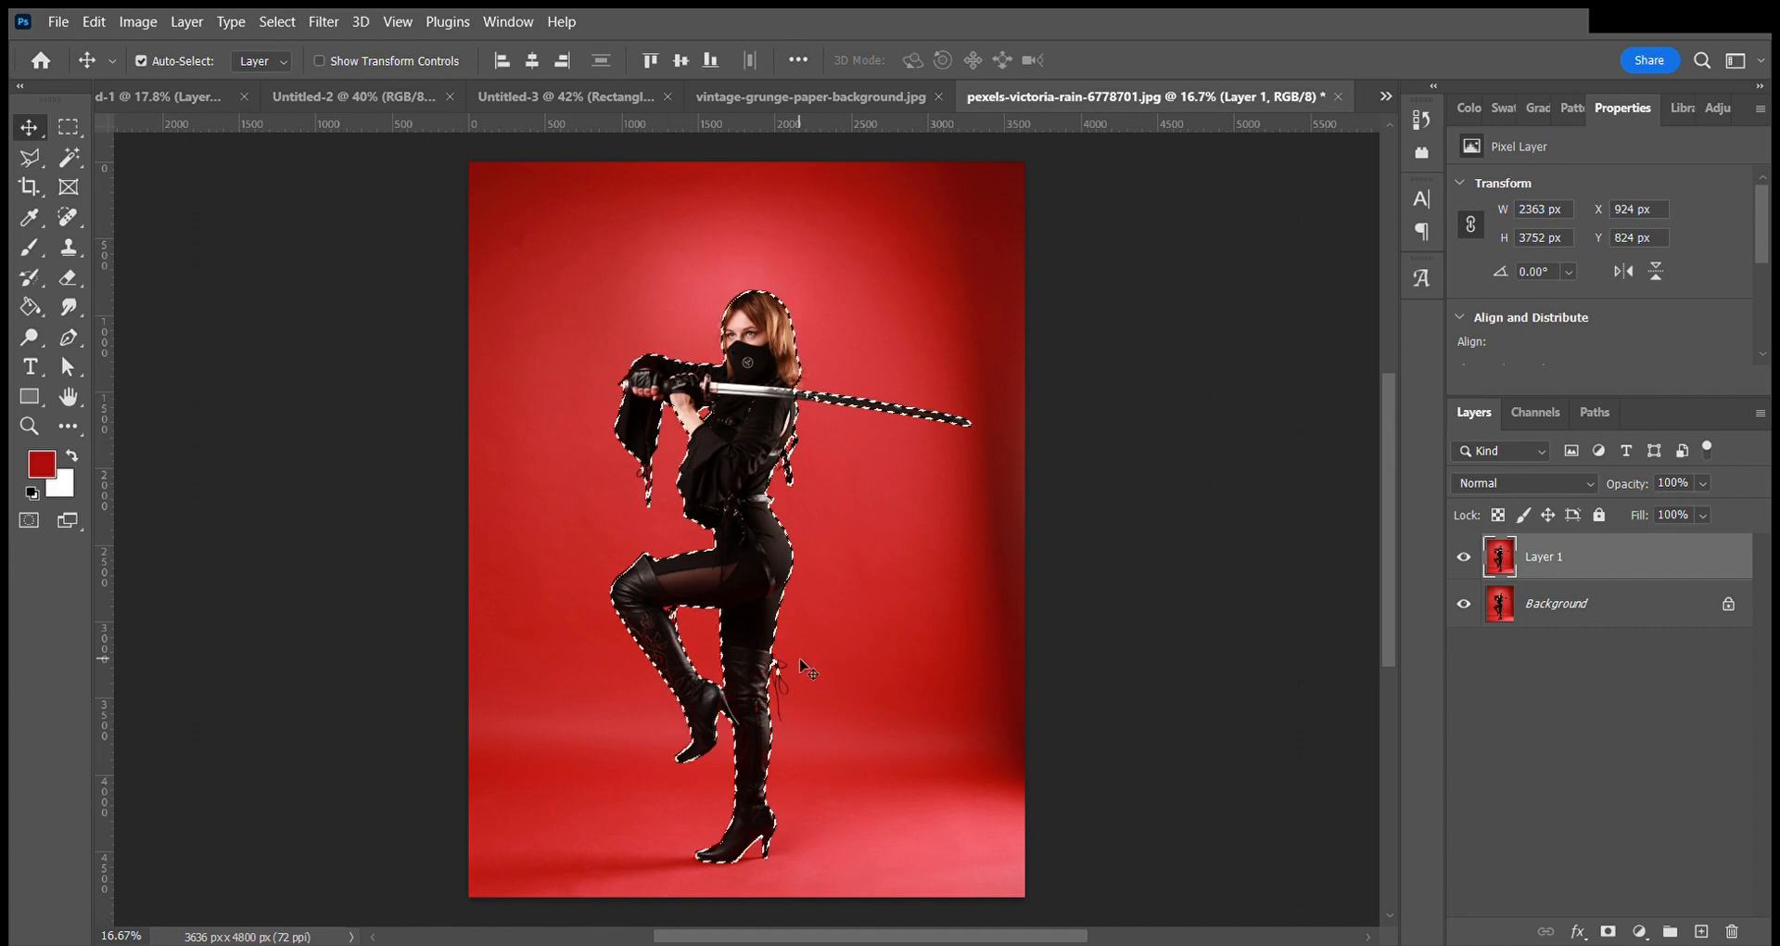
key("ctrl+j")
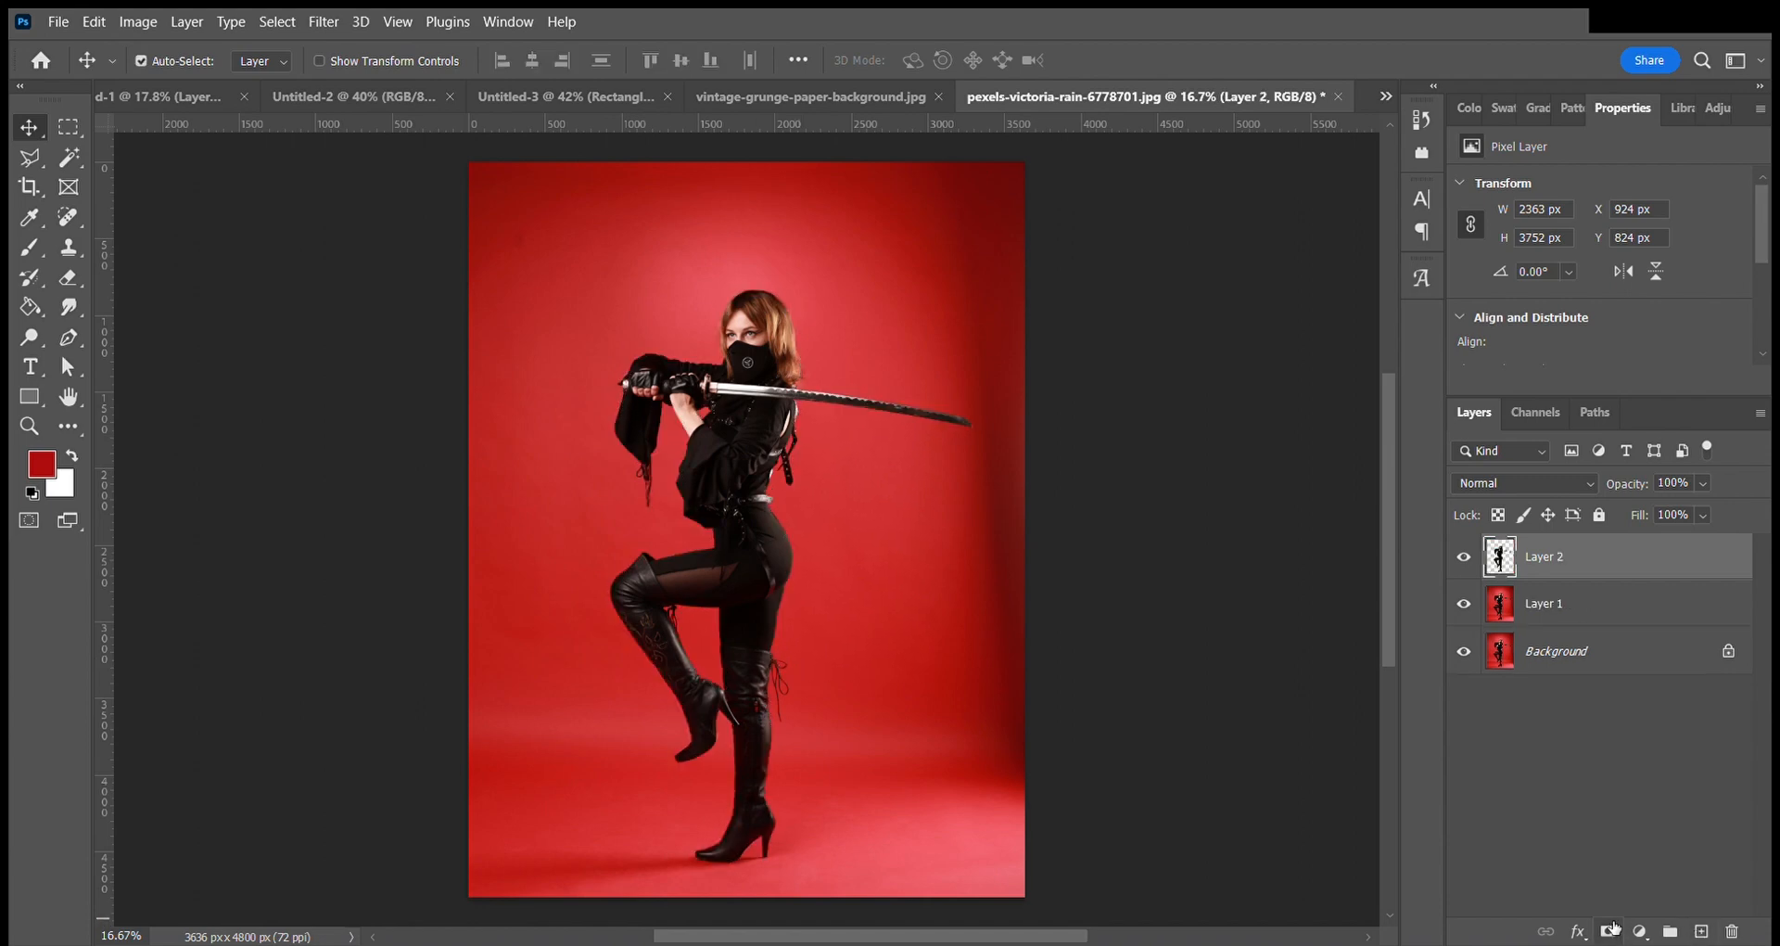
left_click(1464, 604)
left_click(1464, 651)
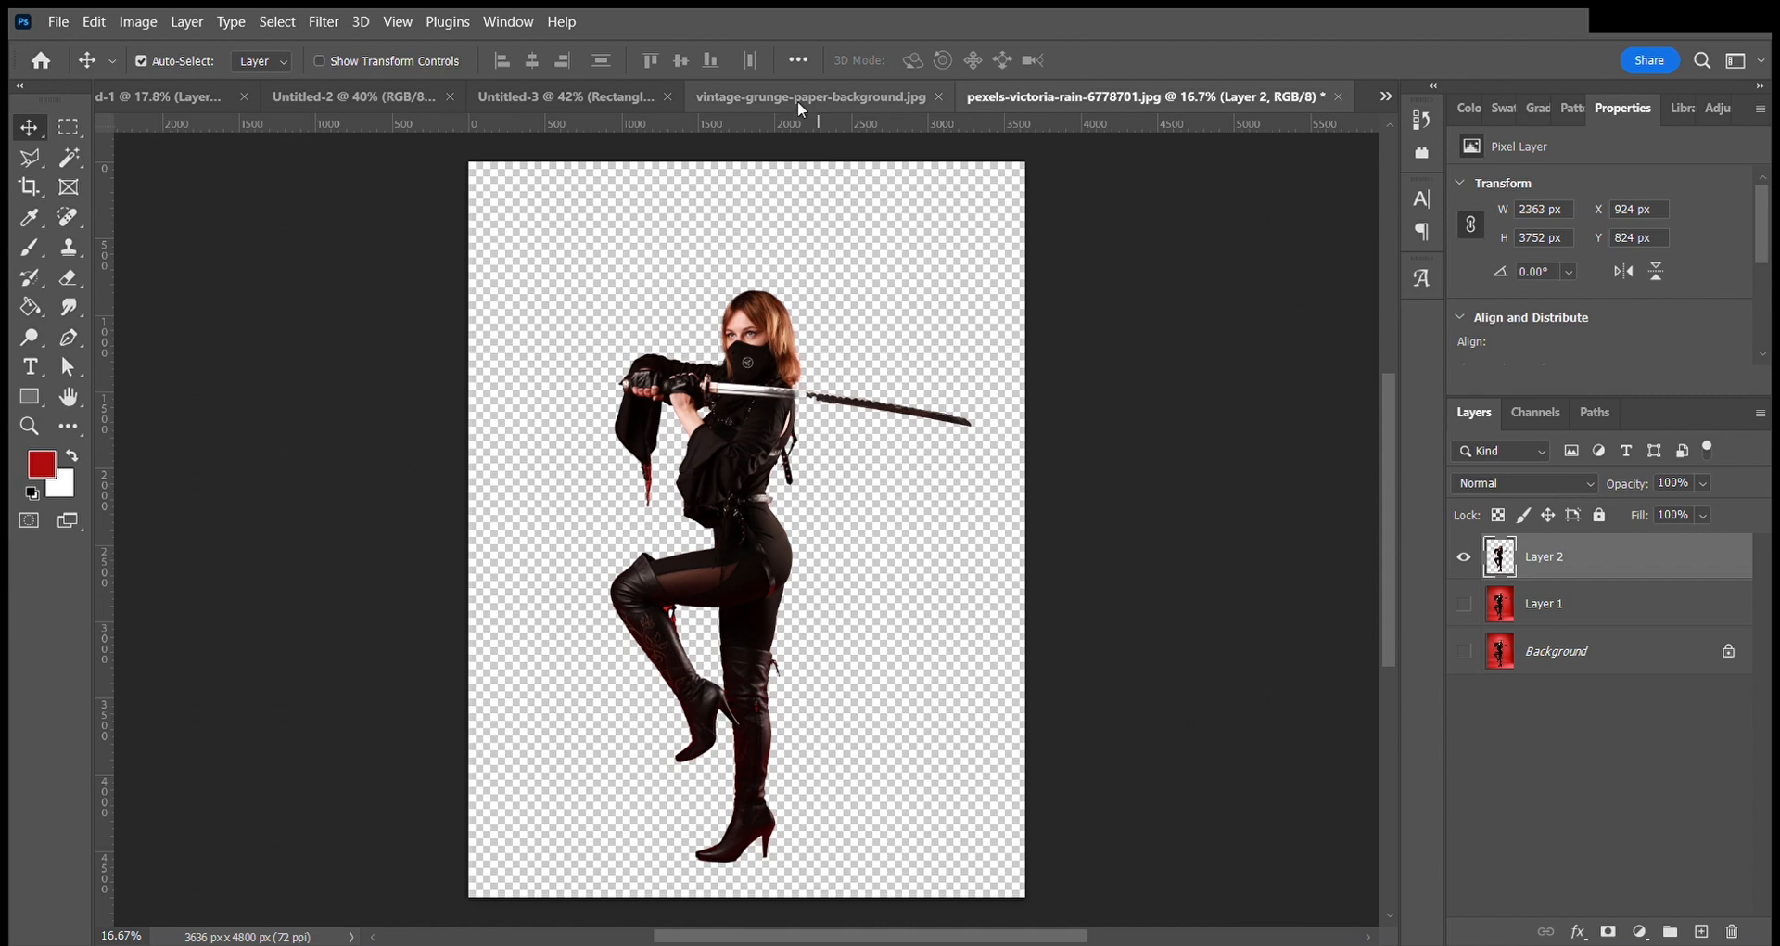
Return to Untitled-3 and lock the paper texture layer.
left_click(649, 96)
left_click(1094, 97)
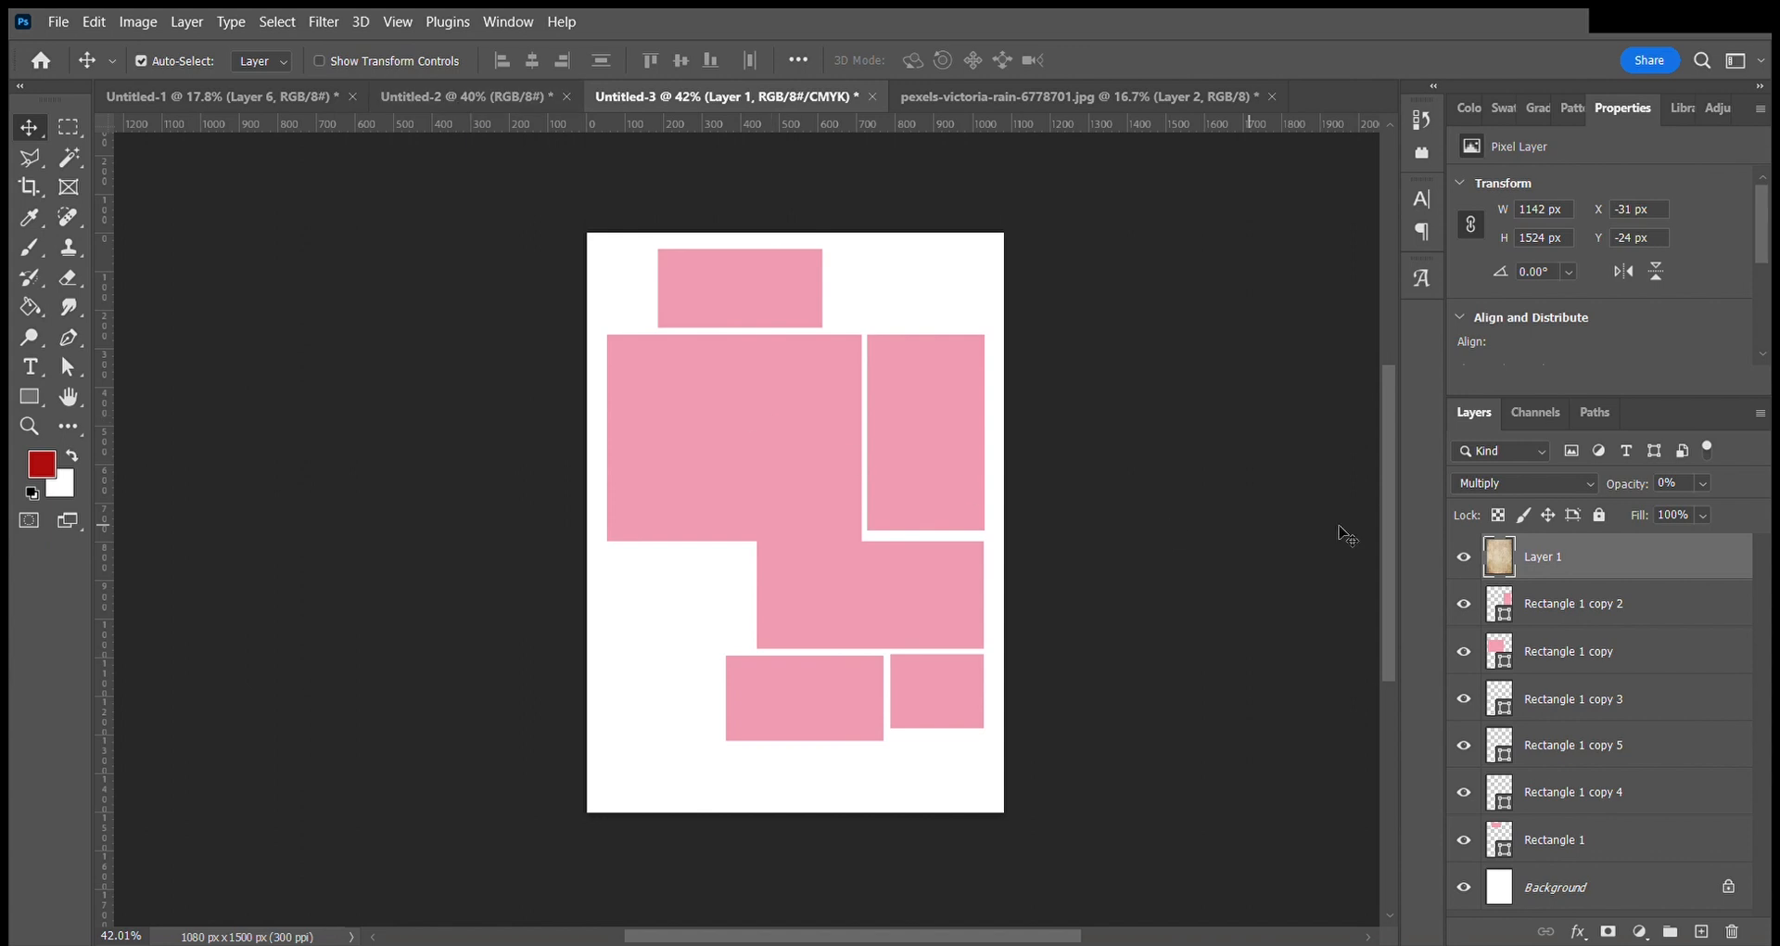
left_click(1600, 515)
Copy the black-and-white photo of the man from Untitled-1 into Untitled-3 and clip it to the large pink rectangle.
left_click(703, 569)
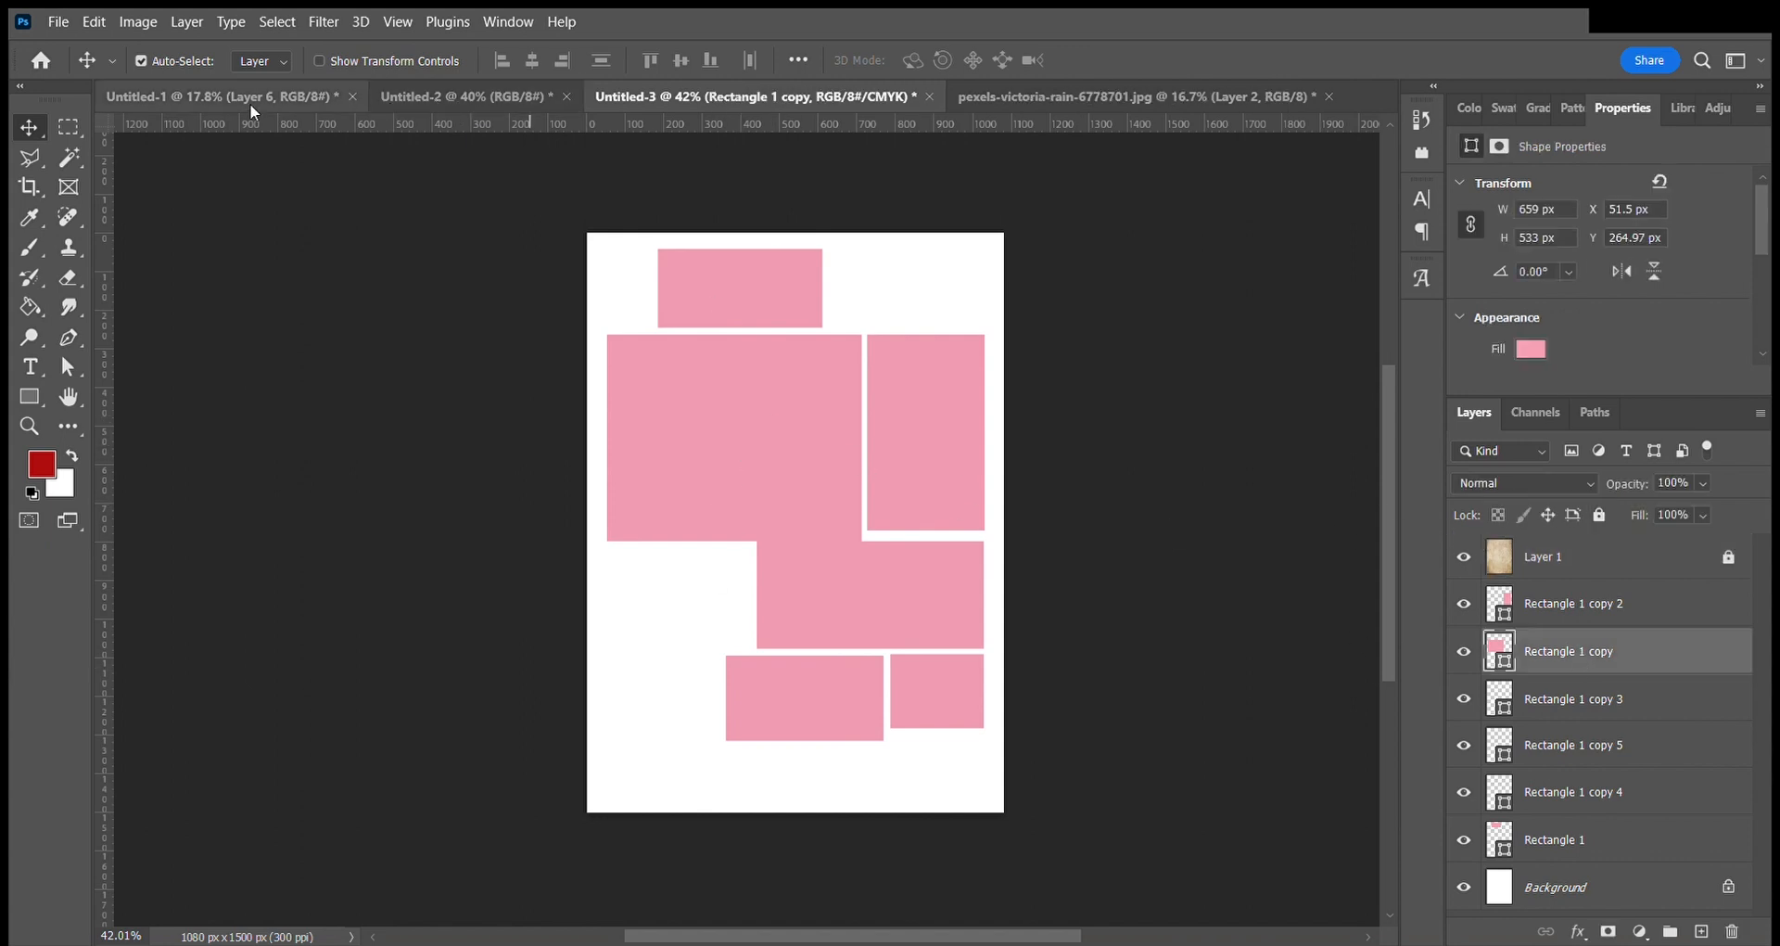
left_click(427, 102)
left_click_drag(278, 97, 494, 94)
left_click_drag(816, 320, 727, 419)
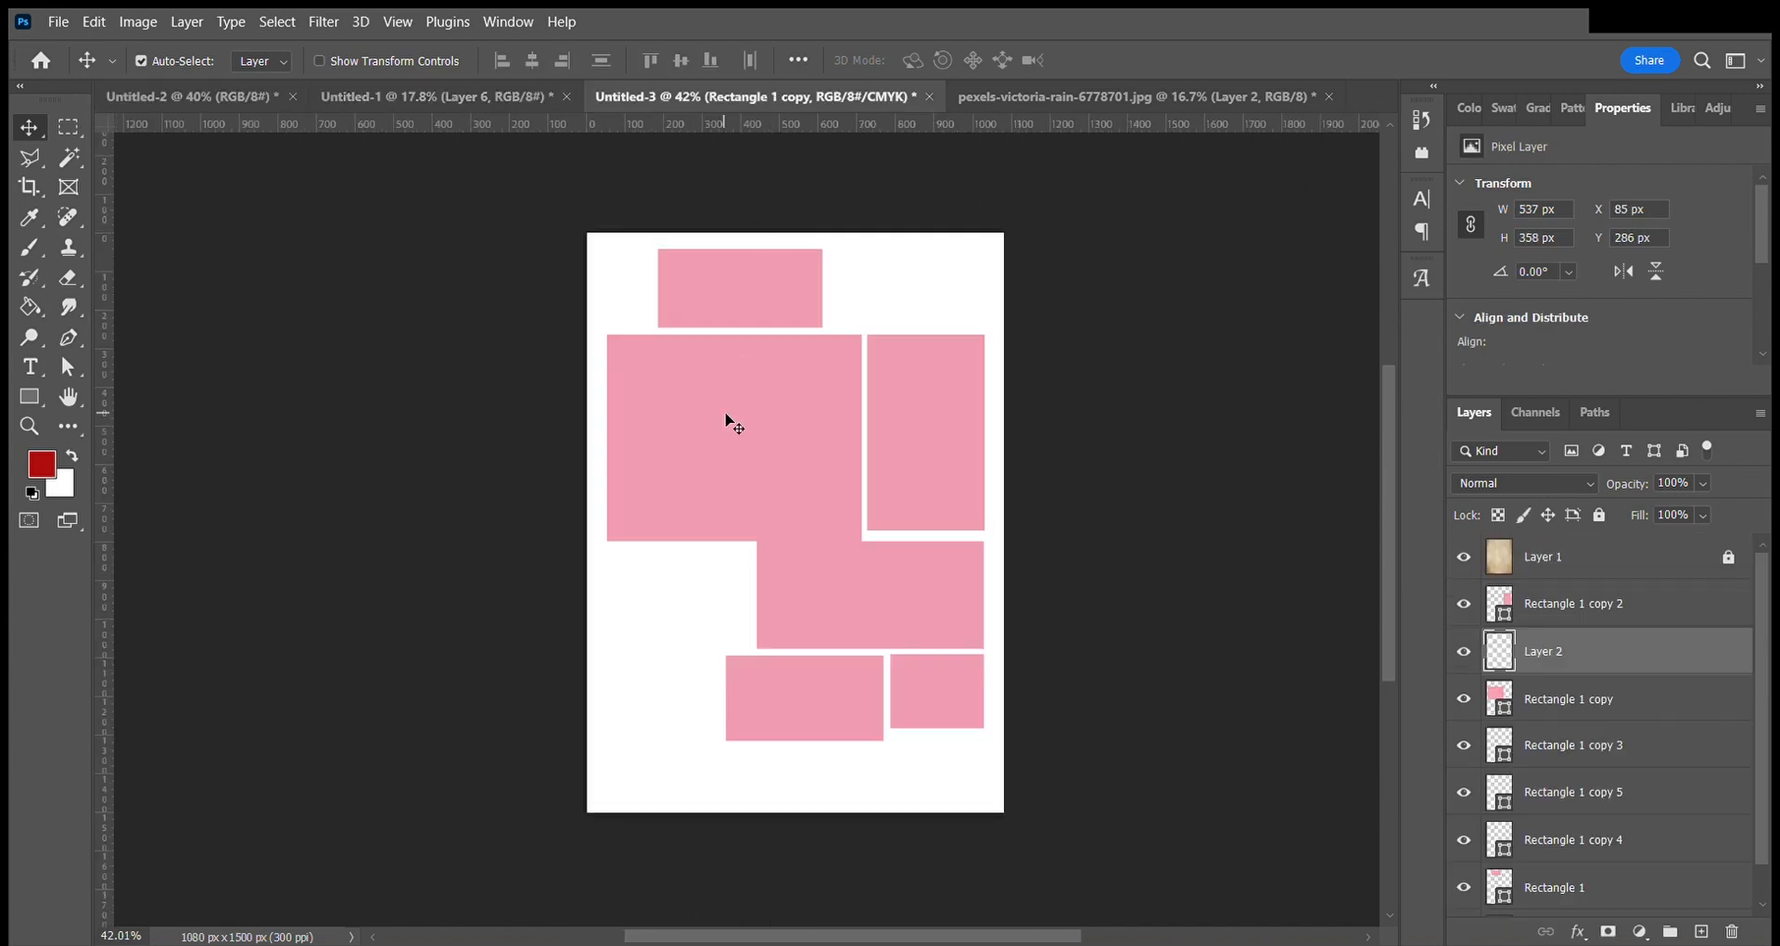
left_click(1624, 677, "alt")
Scale the man's photo to 246.35% and position it to fill the large rectangle.
key("ctrl+t")
mouse_move(827, 482)
left_mouse_down()
mouse_move(886, 568)
mouse_move(907, 535)
mouse_move(845, 490)
left_mouse_up()
left_click_drag(940, 562, 1008, 608)
left_click_drag(819, 378, 793, 405)
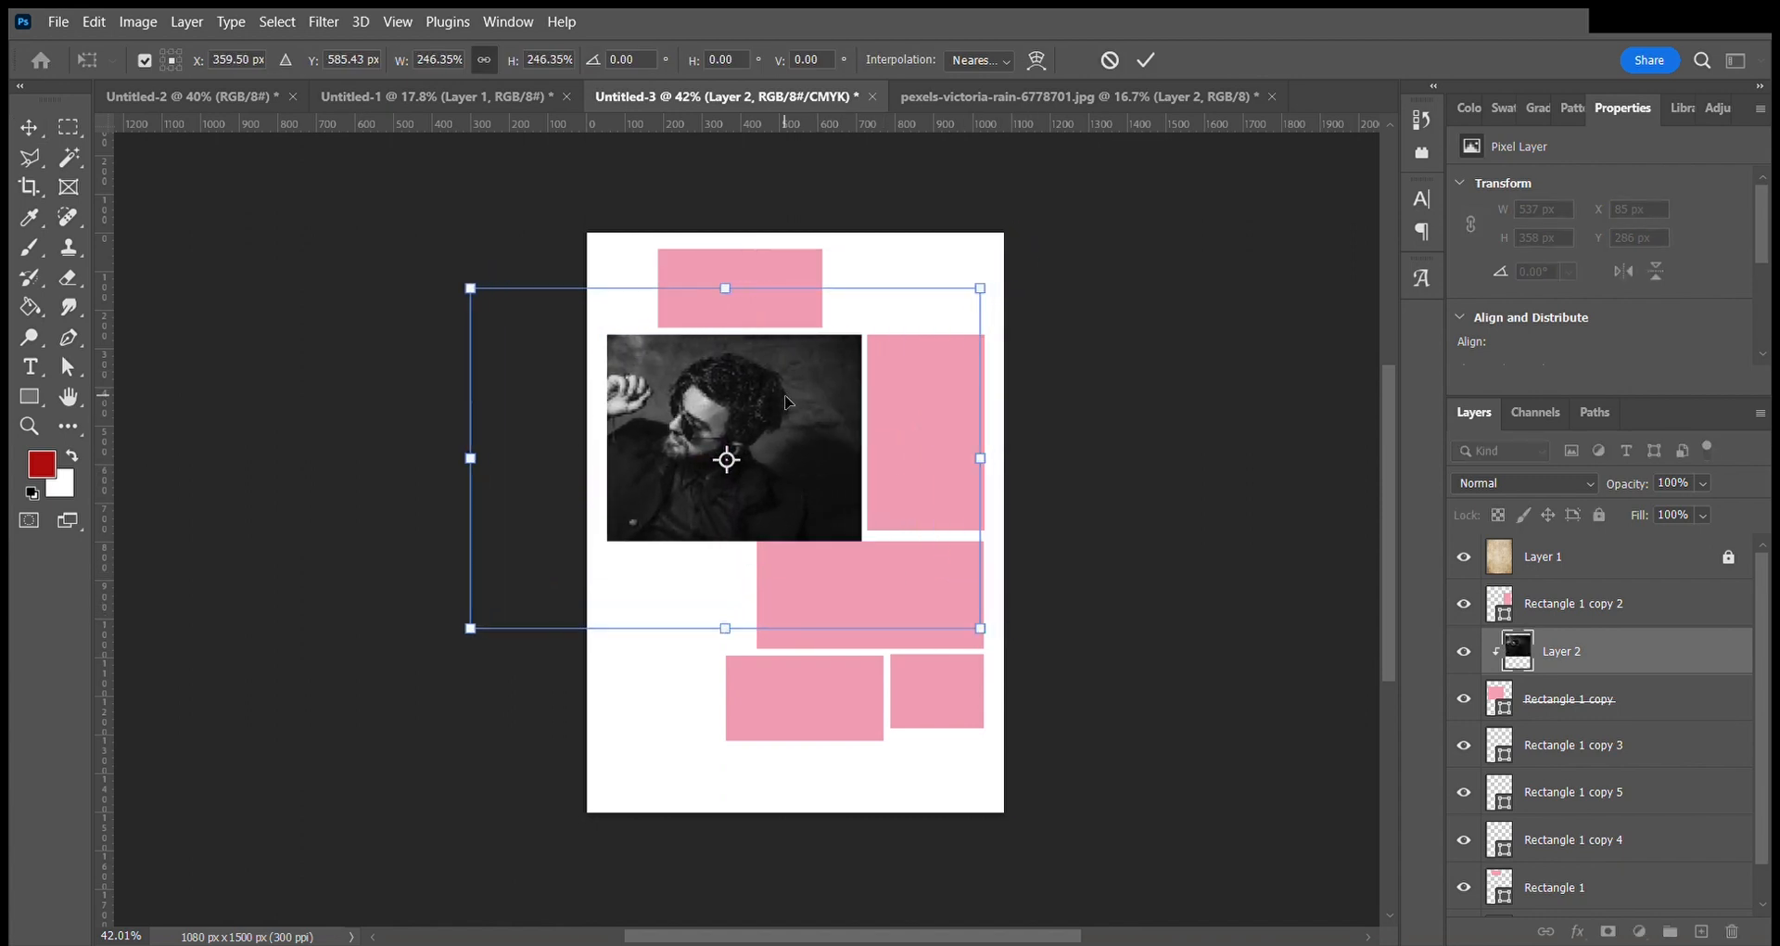
left_click(1146, 59)
left_click(1176, 413)
Clip the photo of the woman with her arm raised from Untitled-1 to the tall pink rectangle and scale it to 134.37%.
left_click(973, 483)
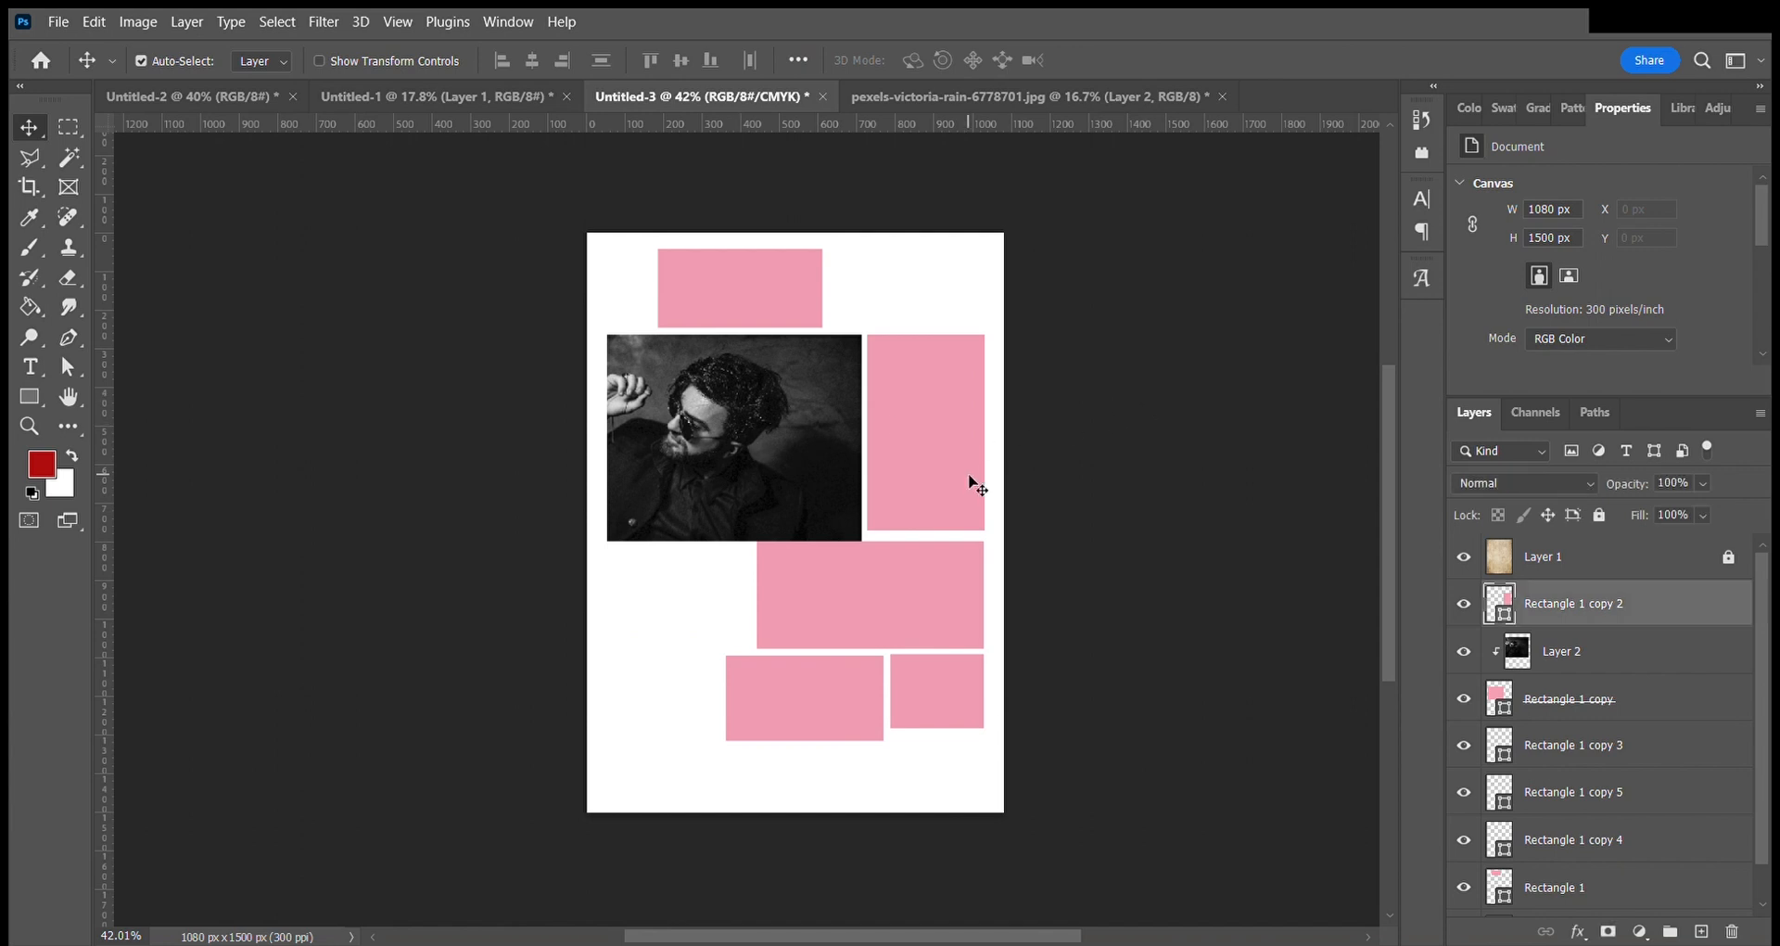
left_click(420, 96)
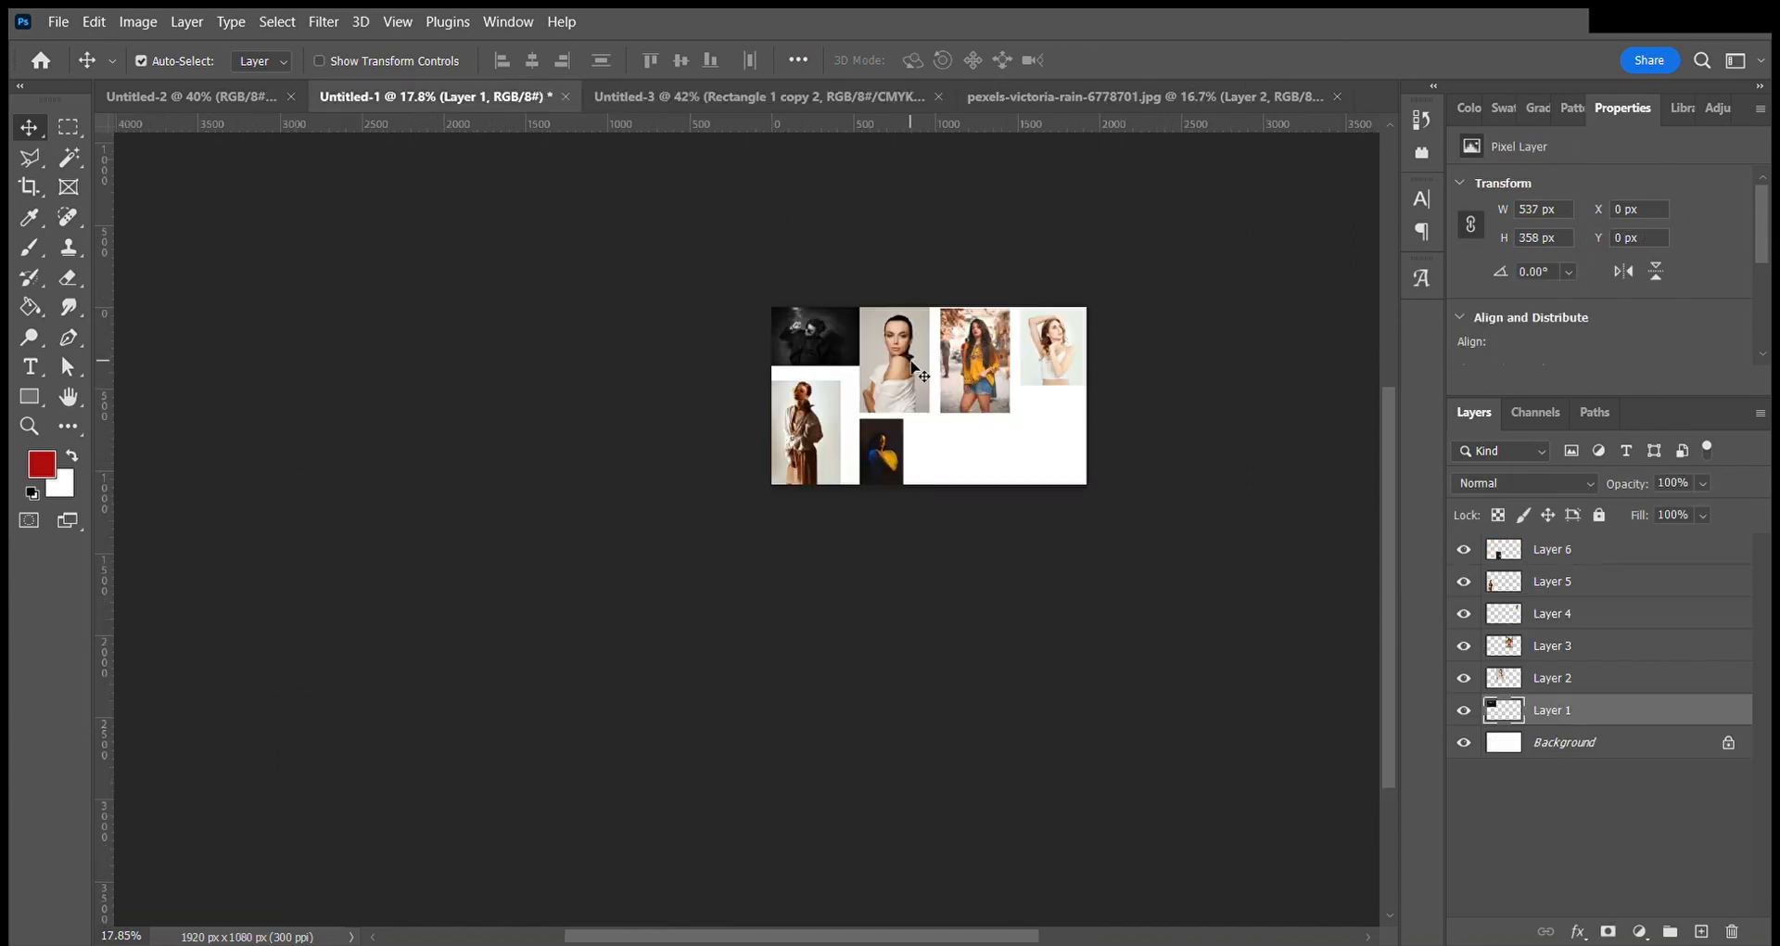
left_click_drag(1039, 351, 938, 434)
left_click(1580, 637, "alt")
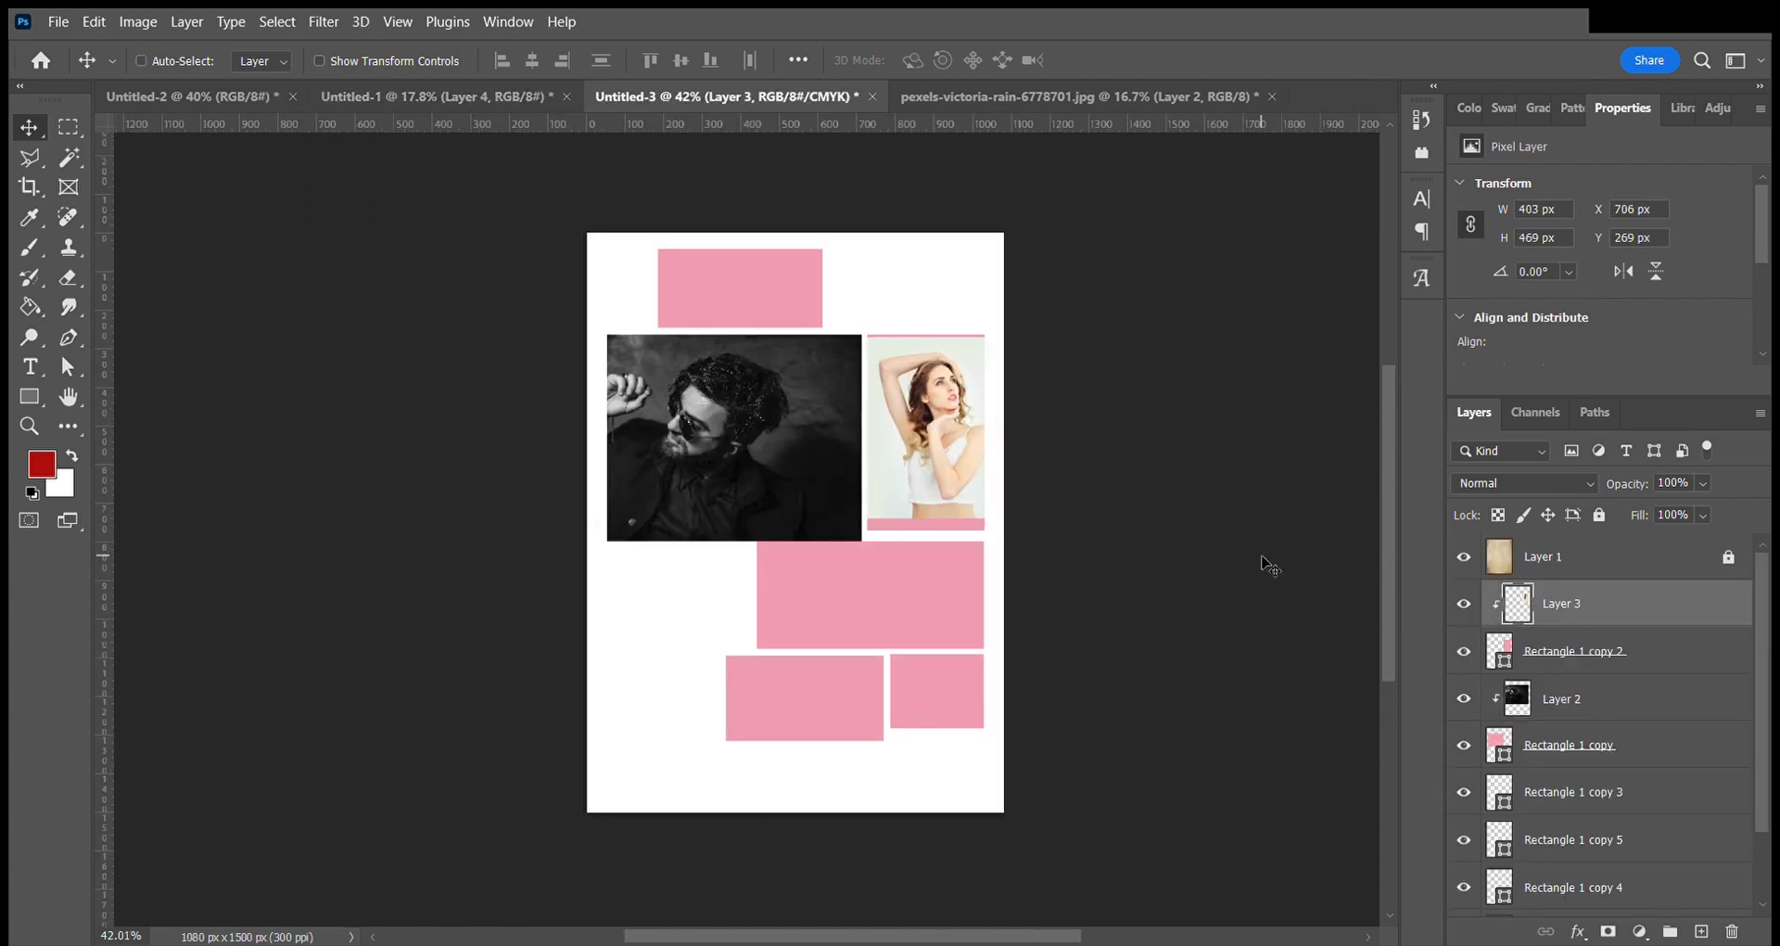
key("ctrl+t")
left_click_drag(1015, 336, 1041, 305)
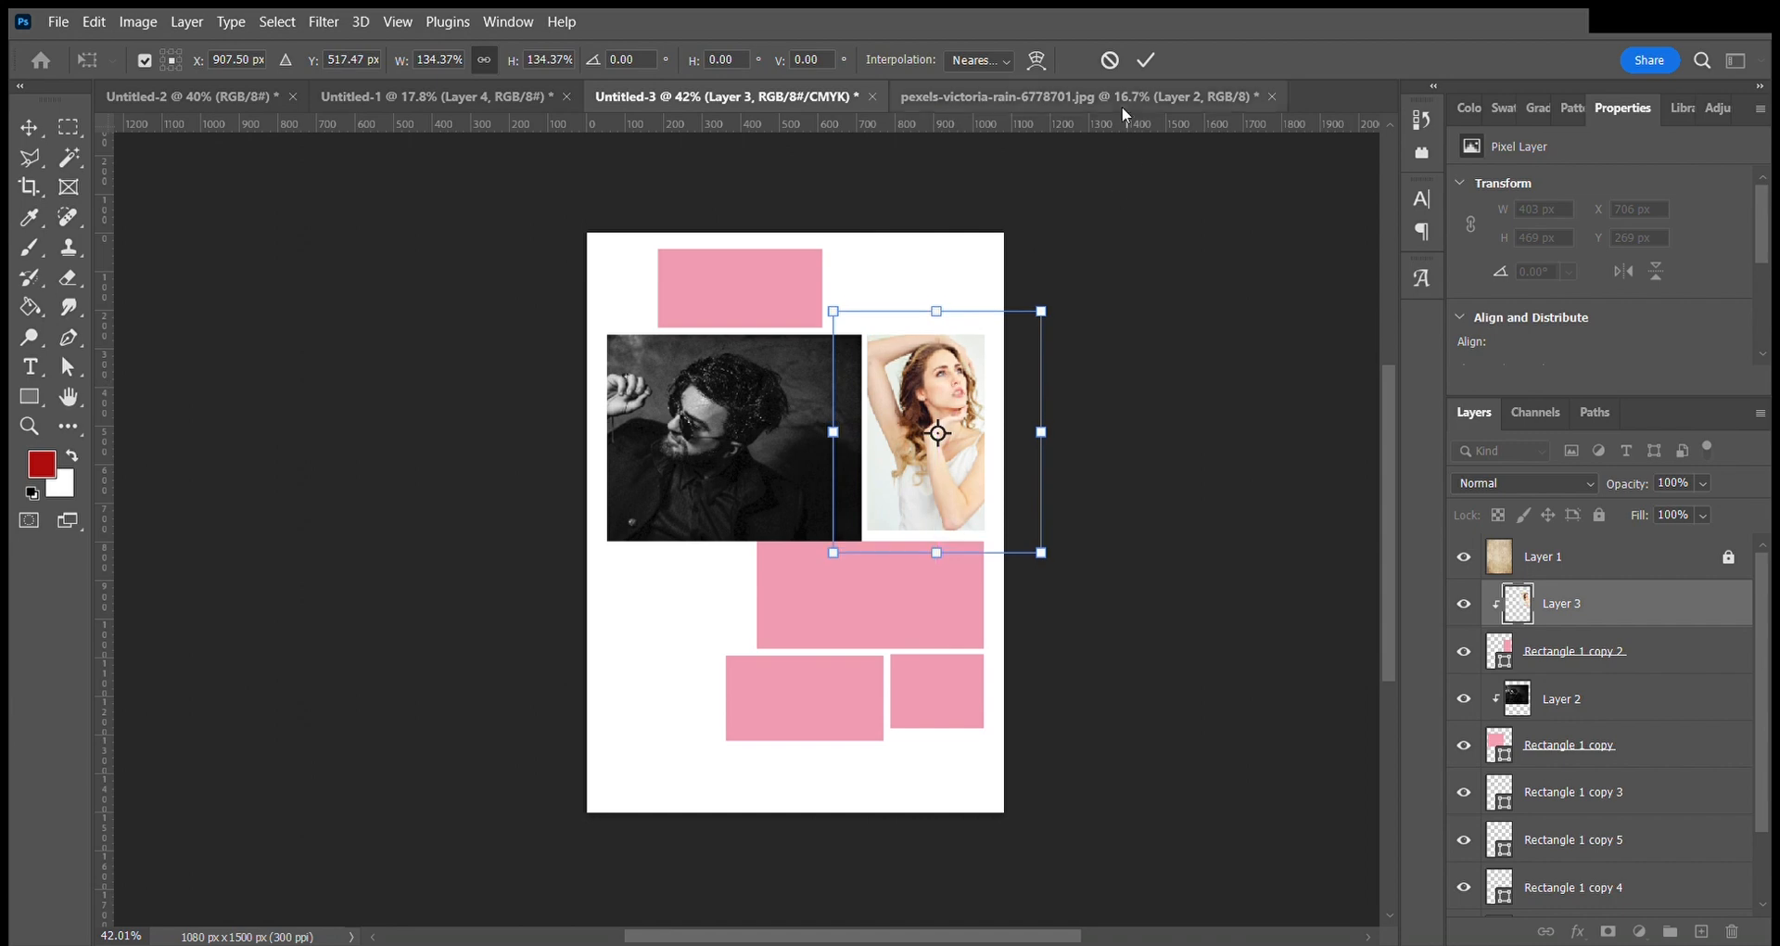
left_click(1146, 59)
Clip the dark blue-and-yellow lit portrait from Untitled-1 to the wide pink rectangle and enlarge it to 853 × 1282 px.
left_click(892, 582)
left_click(488, 100)
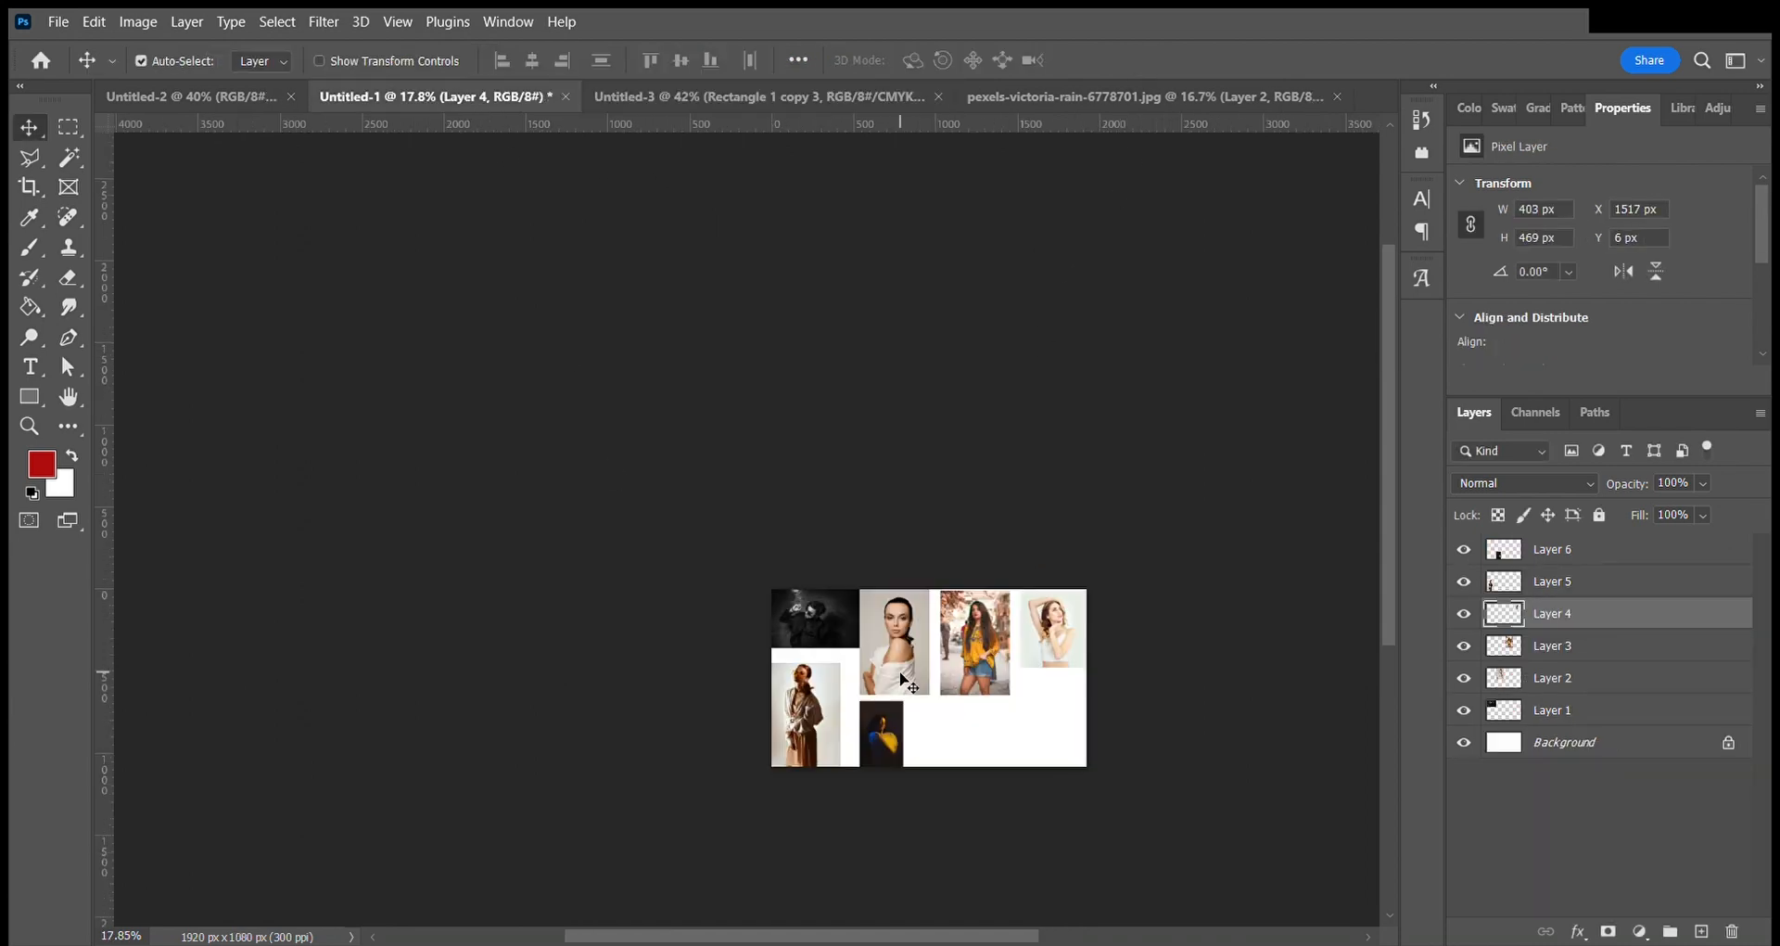
left_click_drag(876, 731, 845, 583)
left_click(1660, 816, "alt")
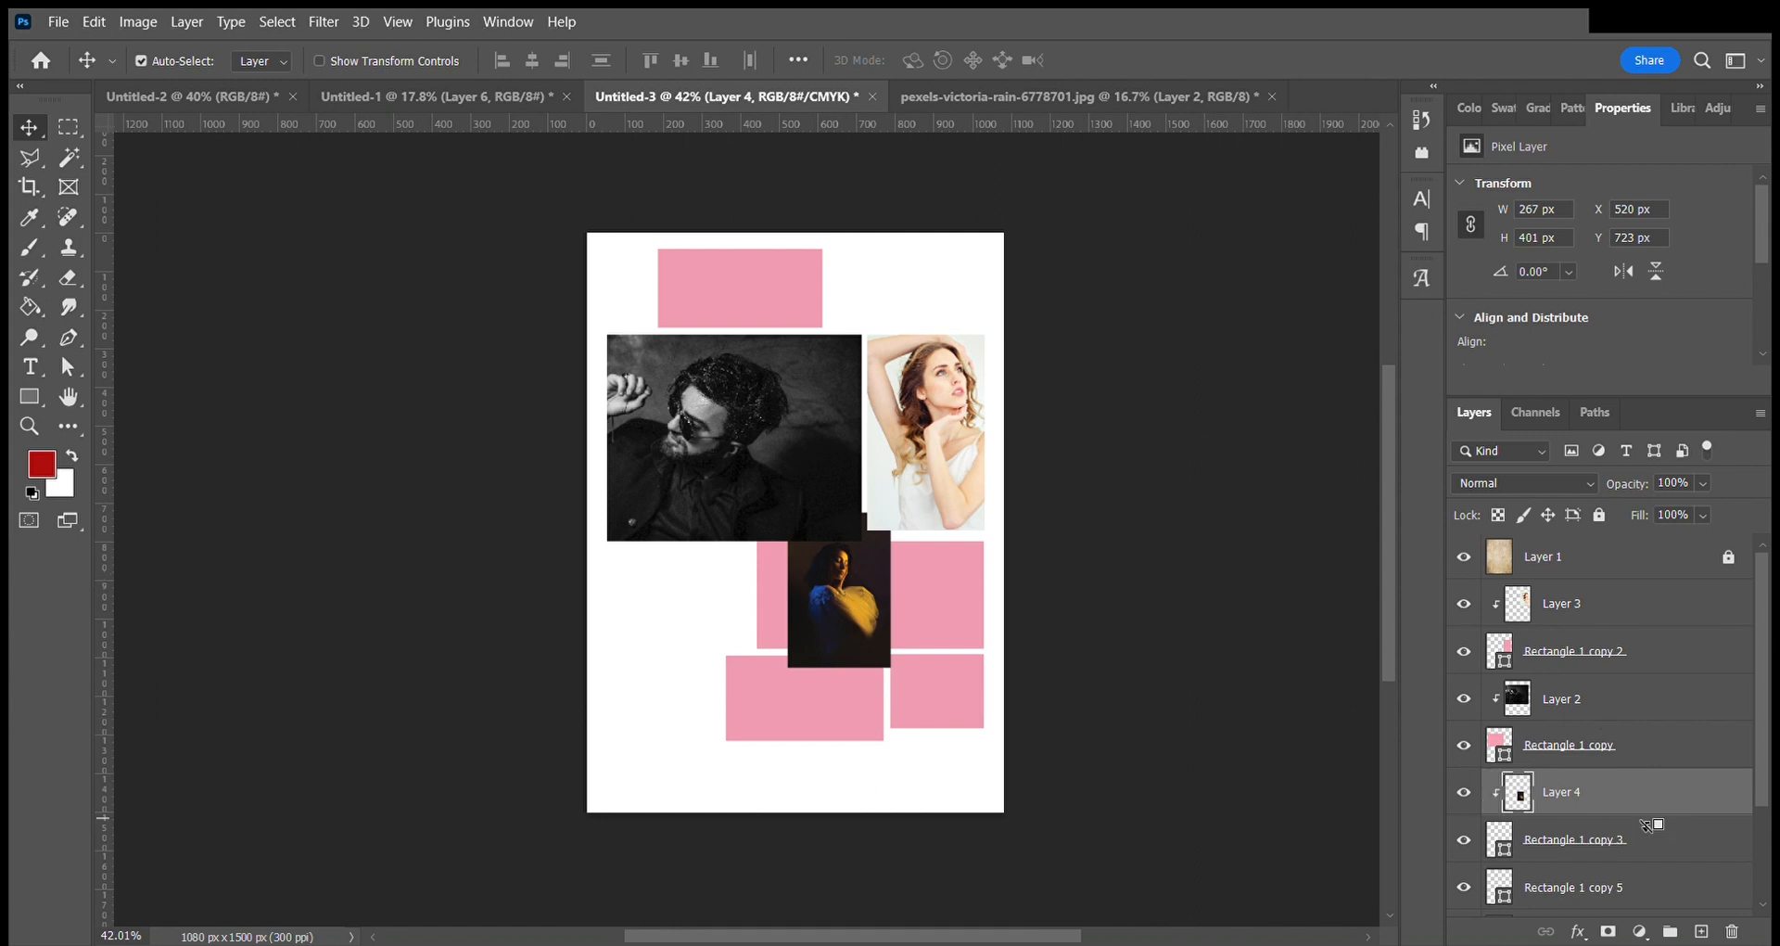
key("ctrl+t")
left_click_drag(925, 593, 1005, 665)
left_click(1146, 59)
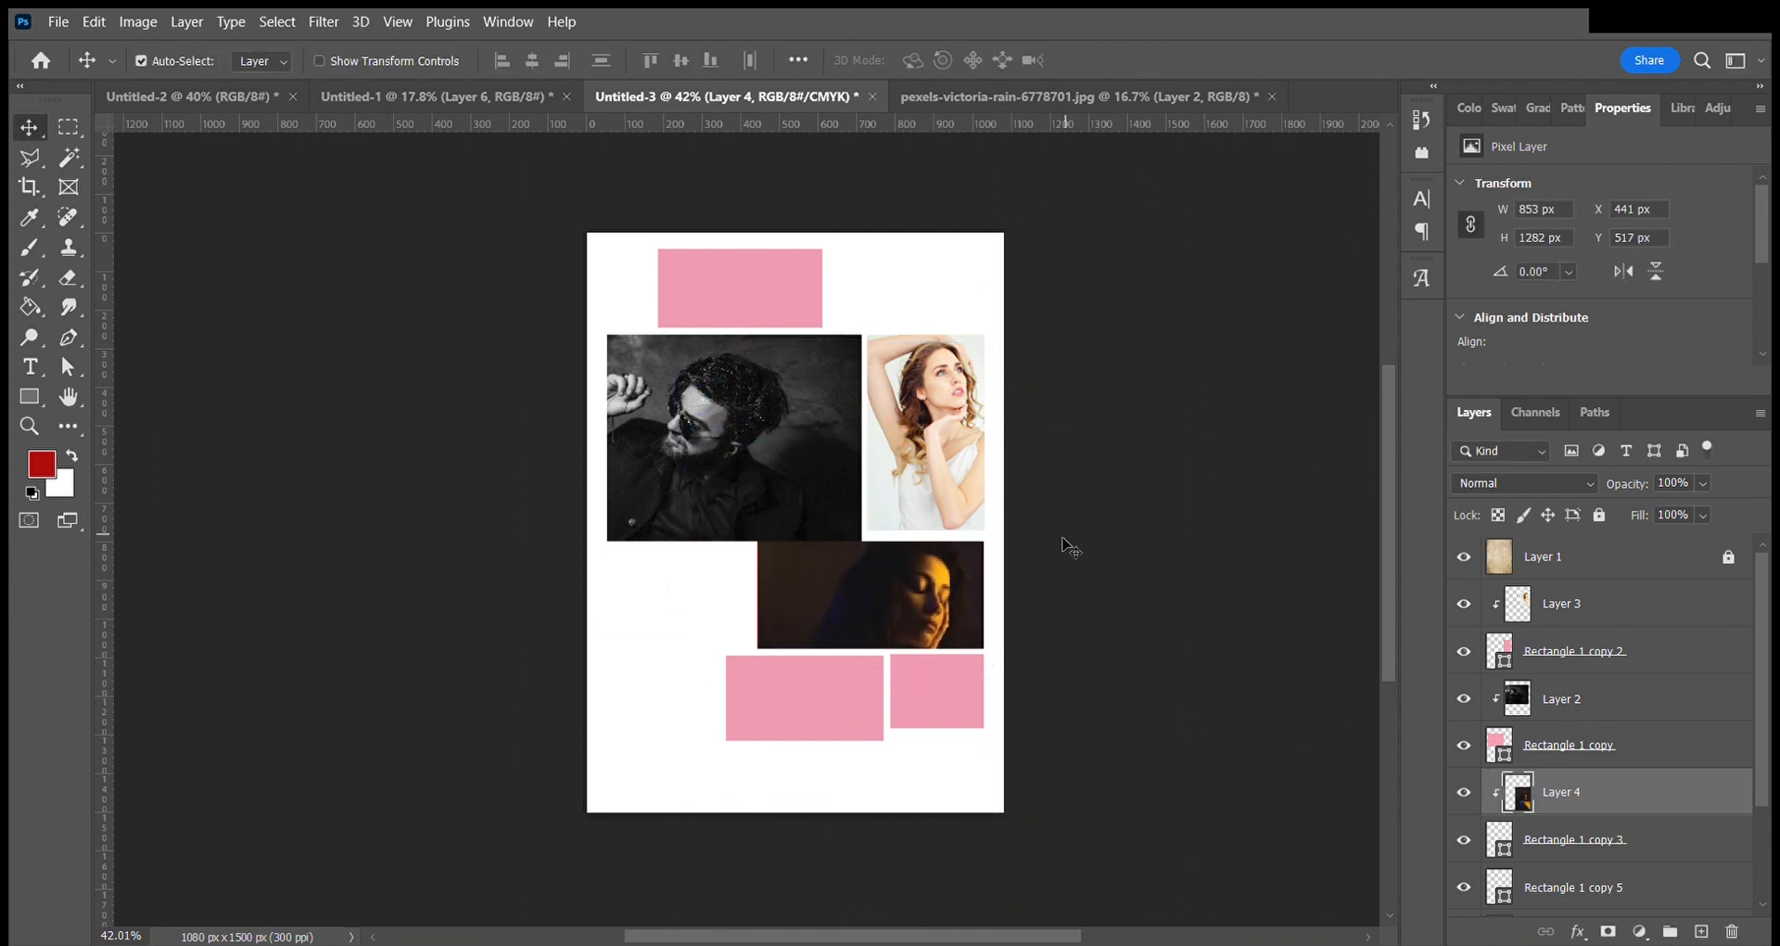
Copy the photo of the woman in the yellow top from Untitled-1 and clip it to the uppermost pink rectangle.
left_click(758, 283)
left_click(489, 97)
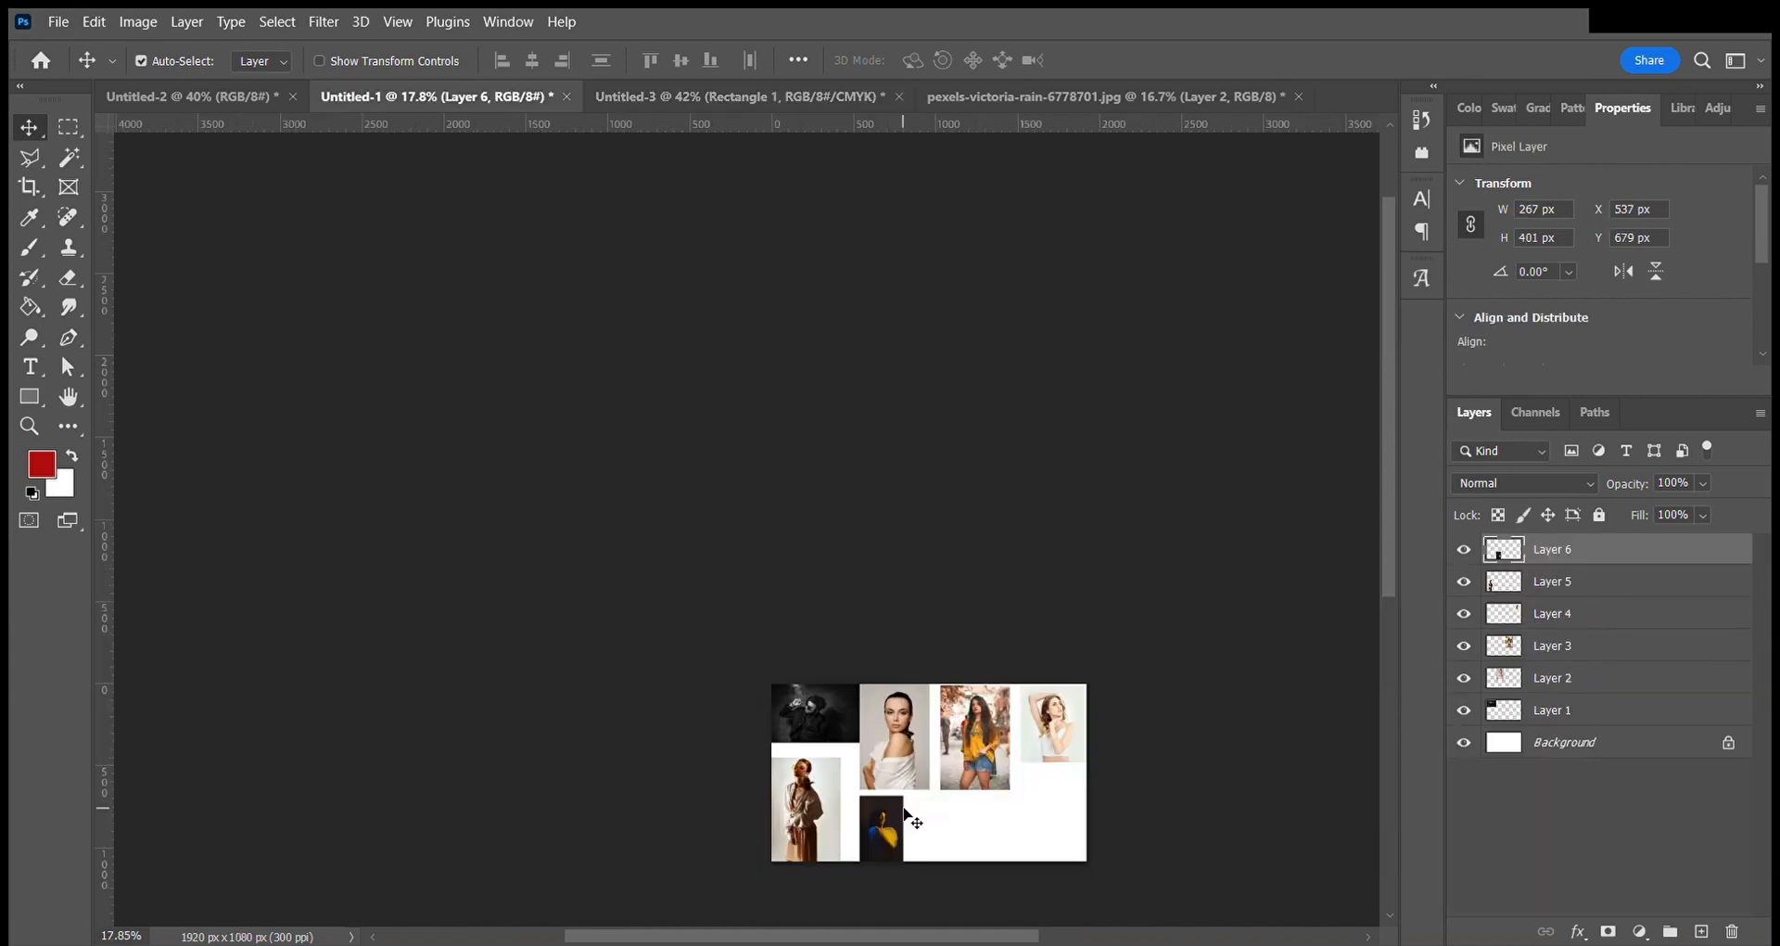
scroll(820, 773, "down", 1)
left_click_drag(973, 719, 745, 321)
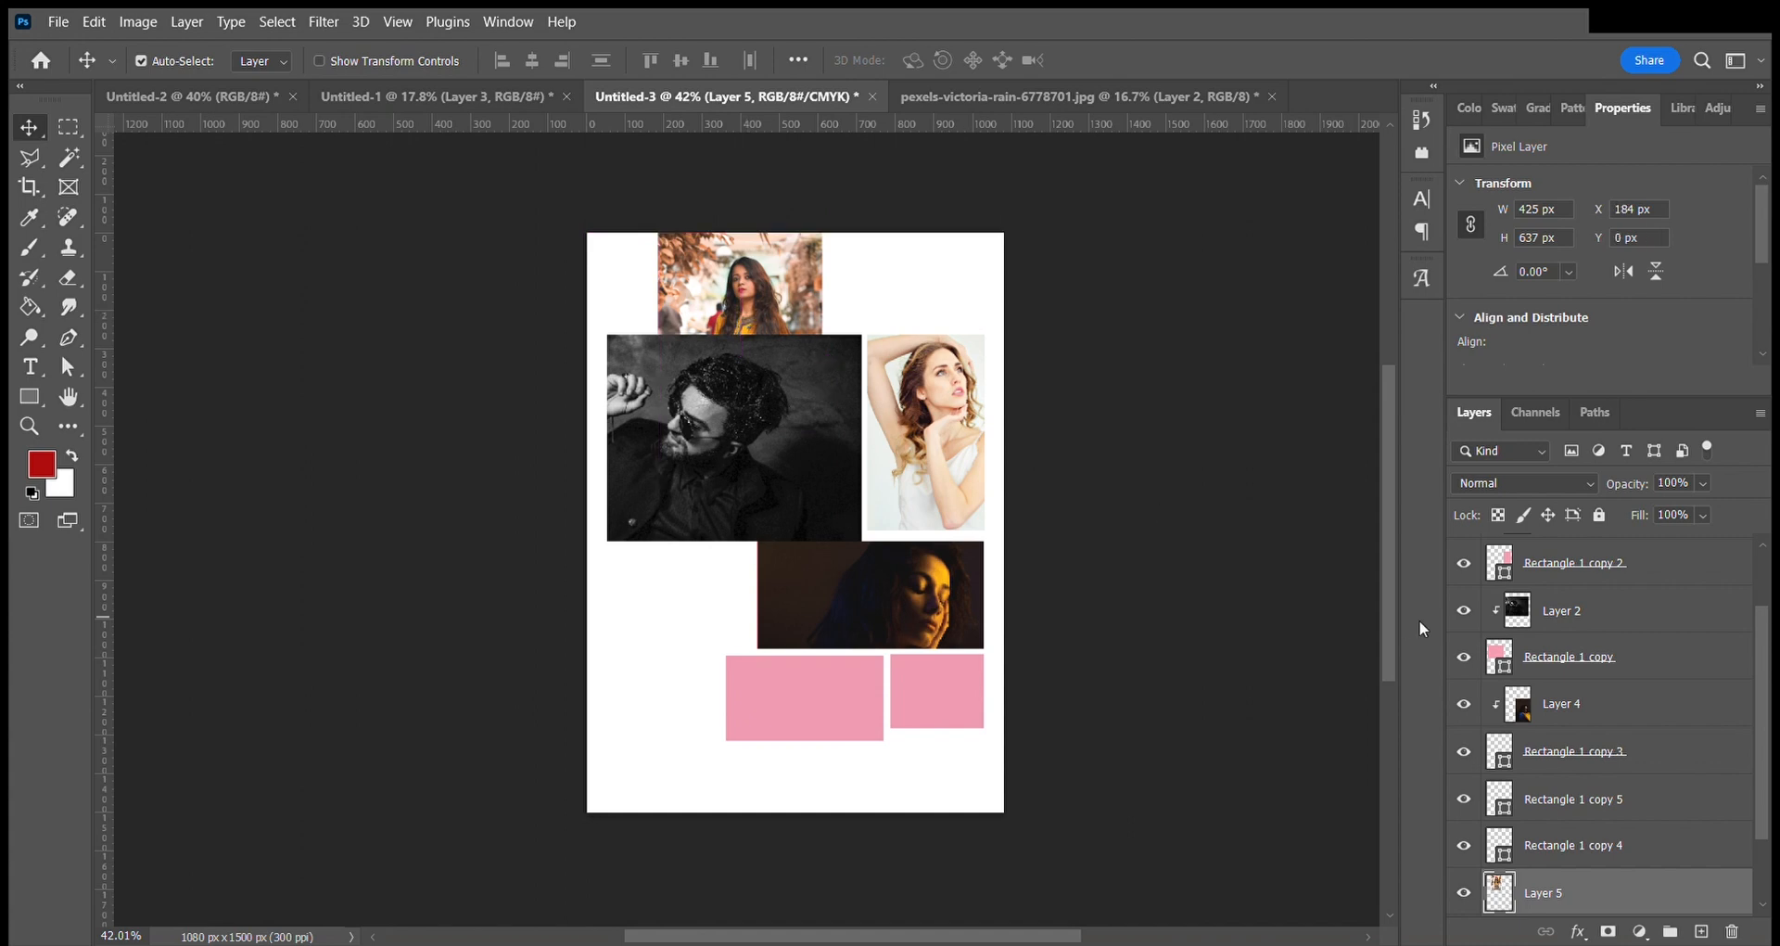
scroll(1560, 829, "down", 1)
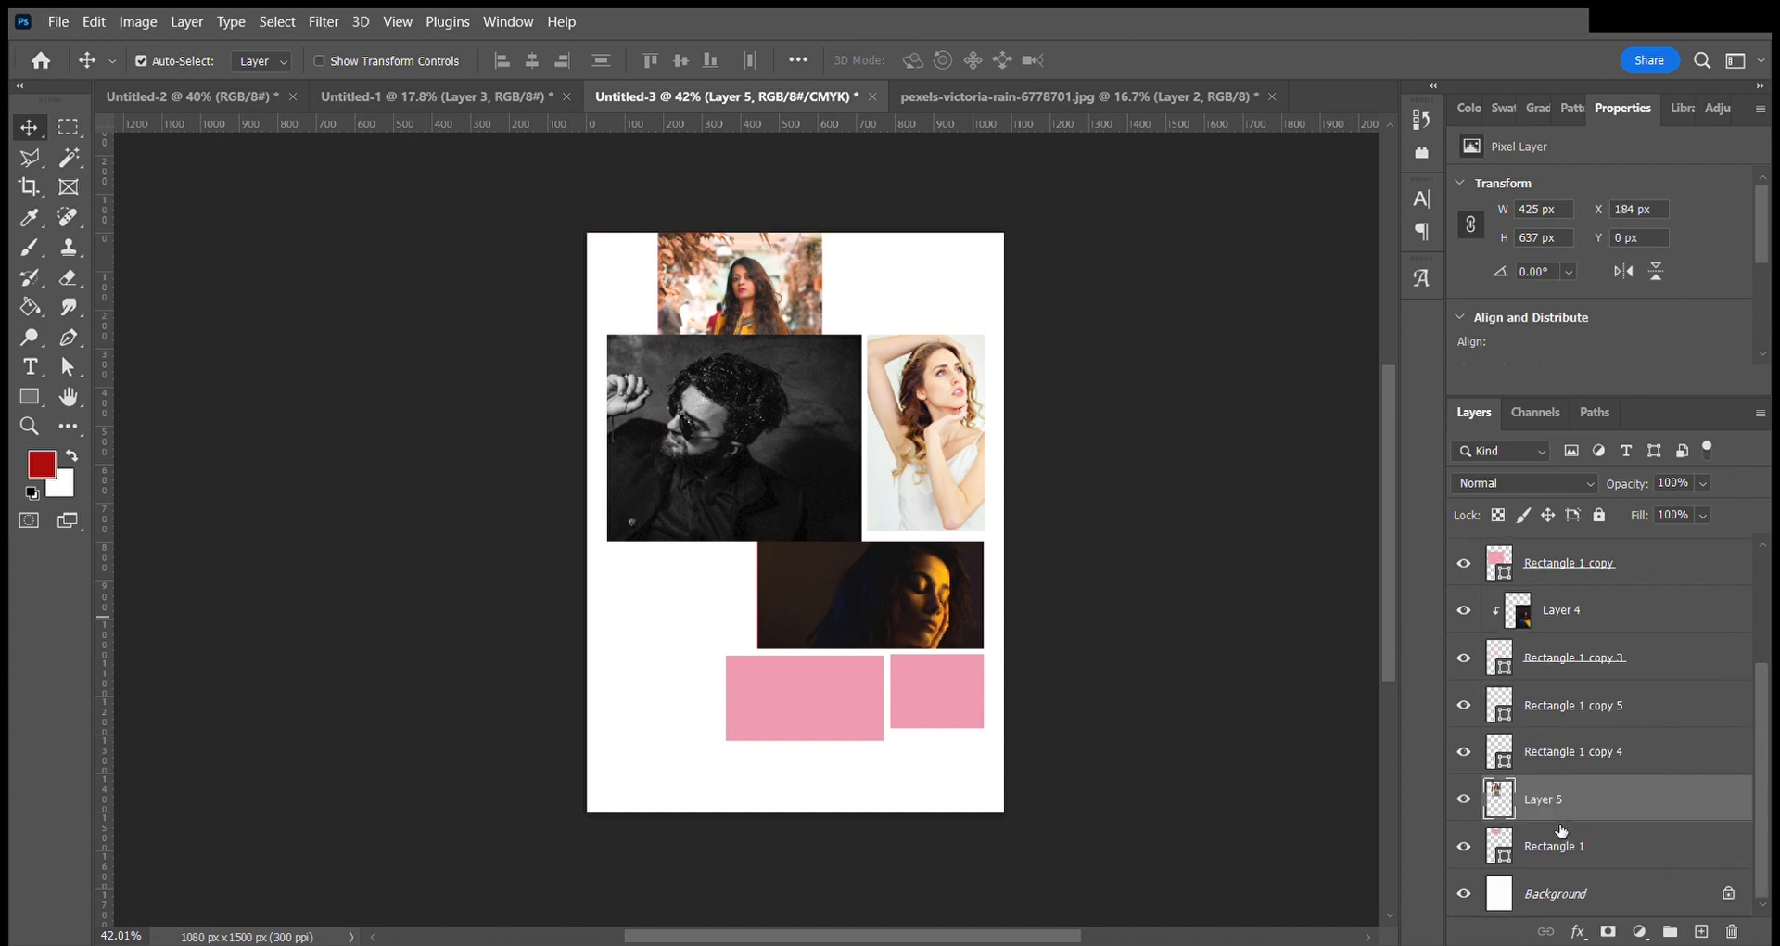
Copy the photo of the woman in the brown outfit from Untitled-1 and clip it to the larger of the two lowest rectangles.
left_click(946, 707)
left_click(435, 97)
left_click_drag(805, 862, 829, 103)
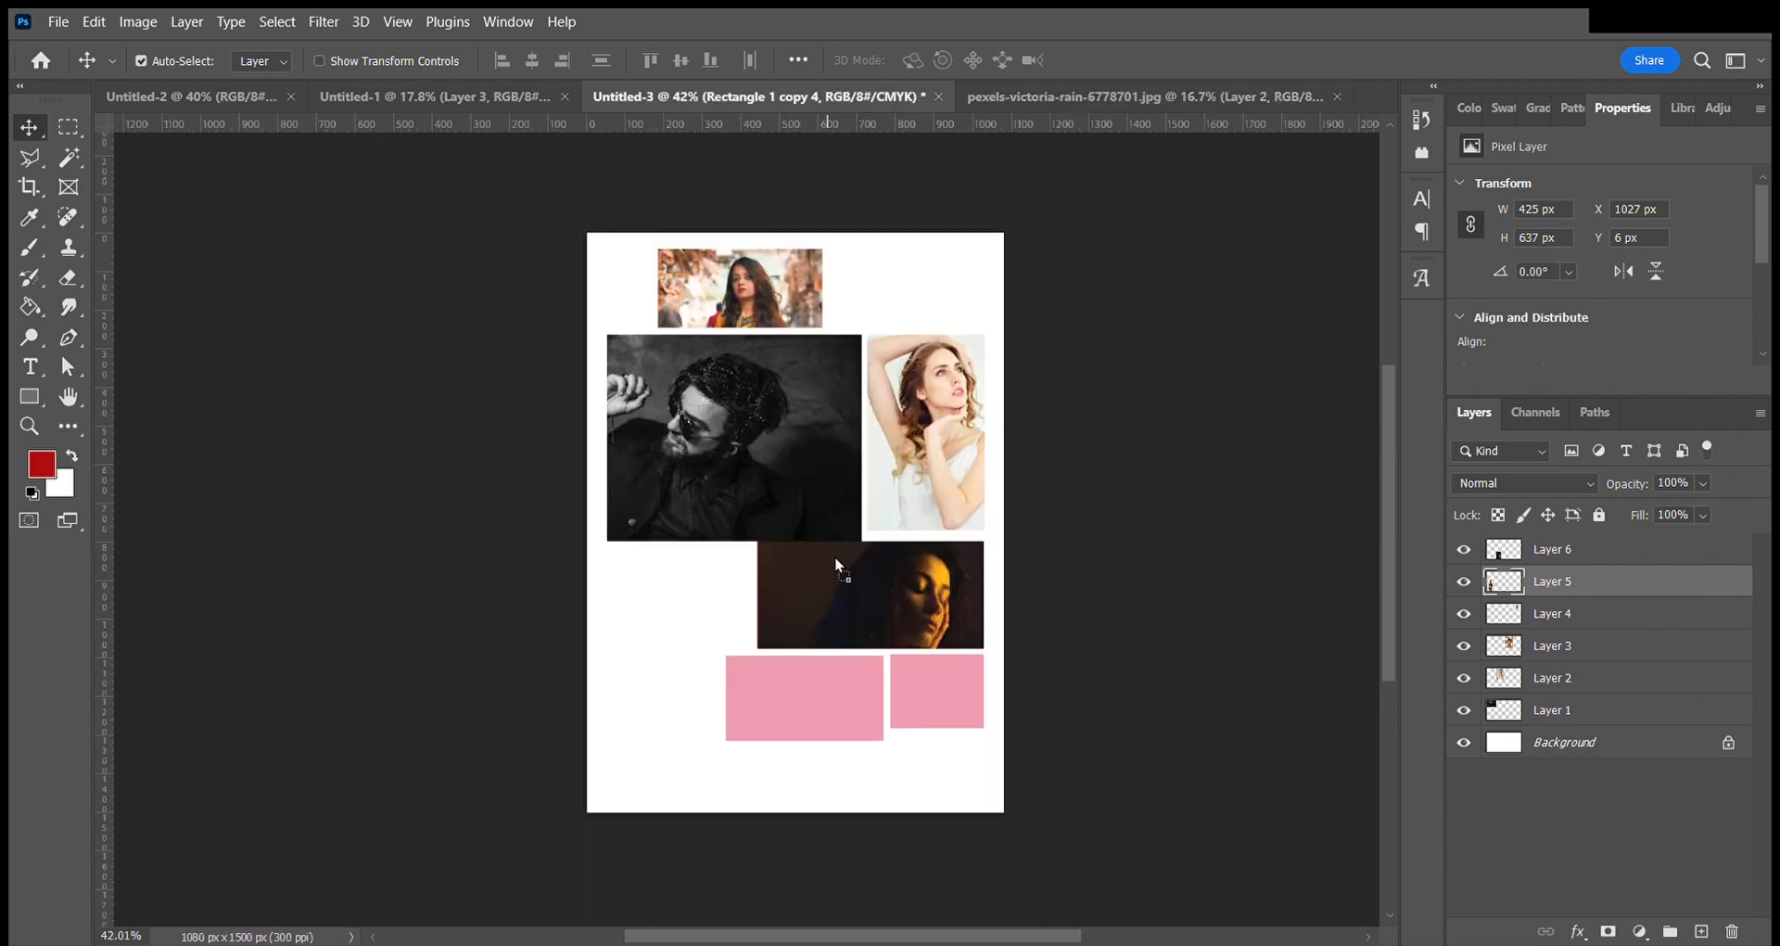
left_click_drag(843, 694, 807, 779)
left_click(1542, 831, "alt")
Show Layer 1 of the sword photo, lock its cutout layer, copy Layer 1 into Untitled-3 and clip it to the small pink rectangle.
left_click(927, 709)
left_click(1088, 94)
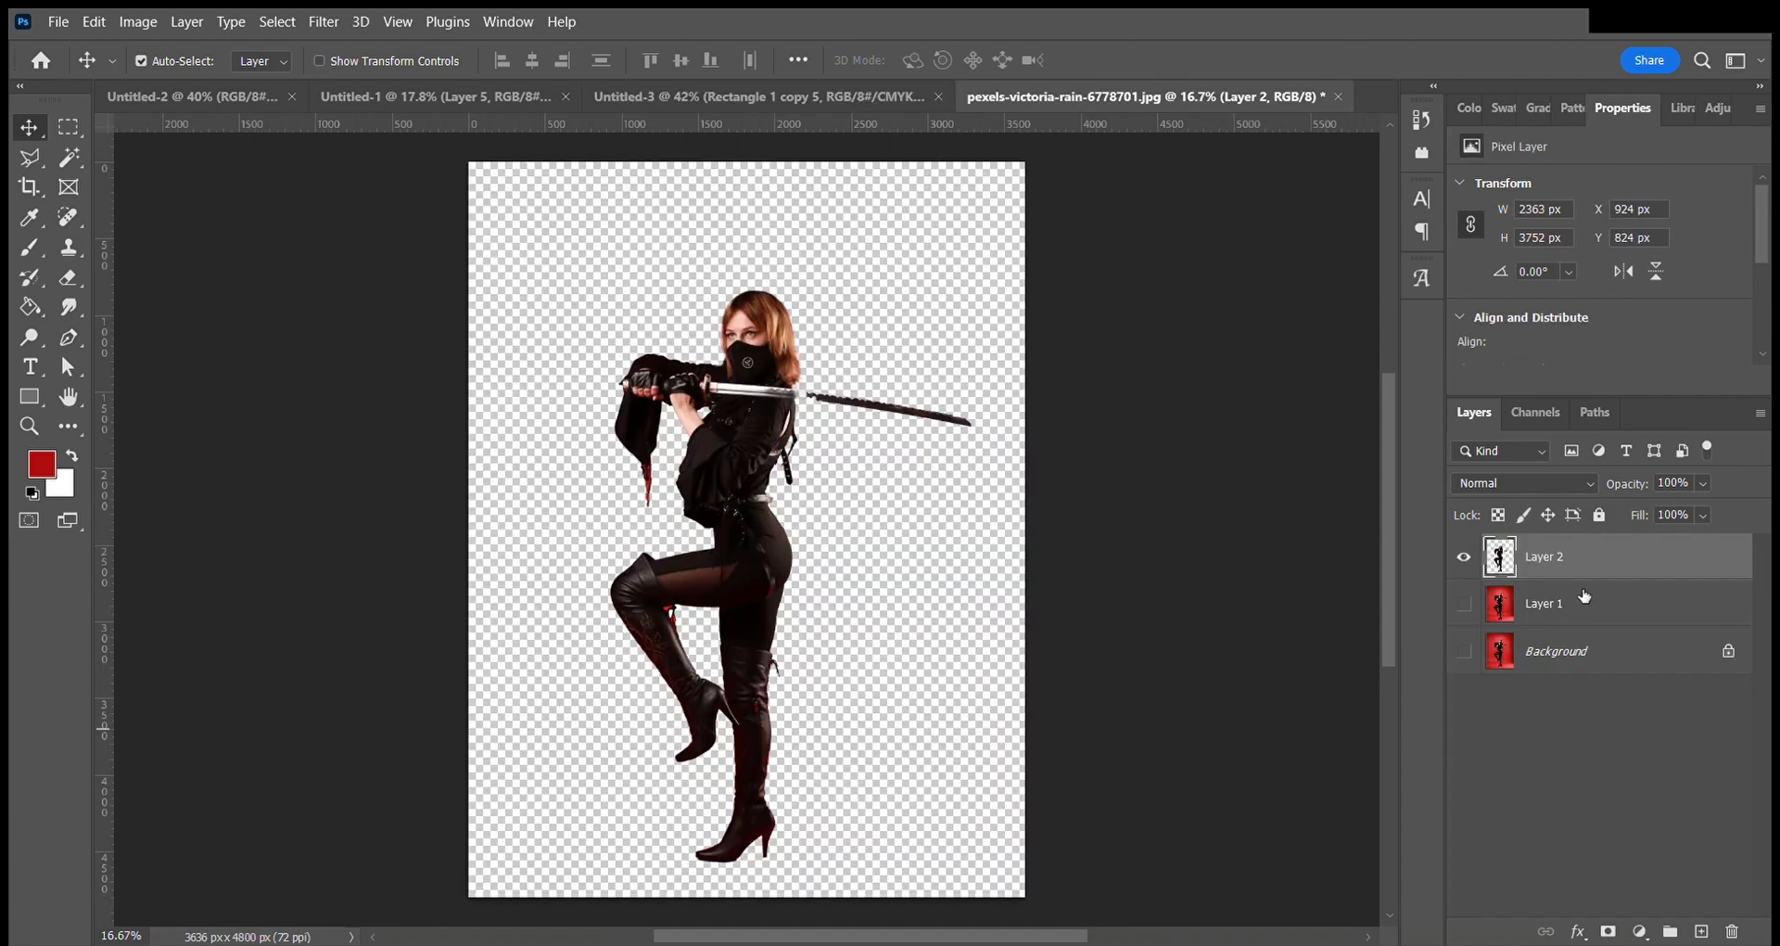
left_click(1463, 604)
left_click(1599, 514)
left_click(1562, 607)
left_click_drag(721, 526, 978, 660)
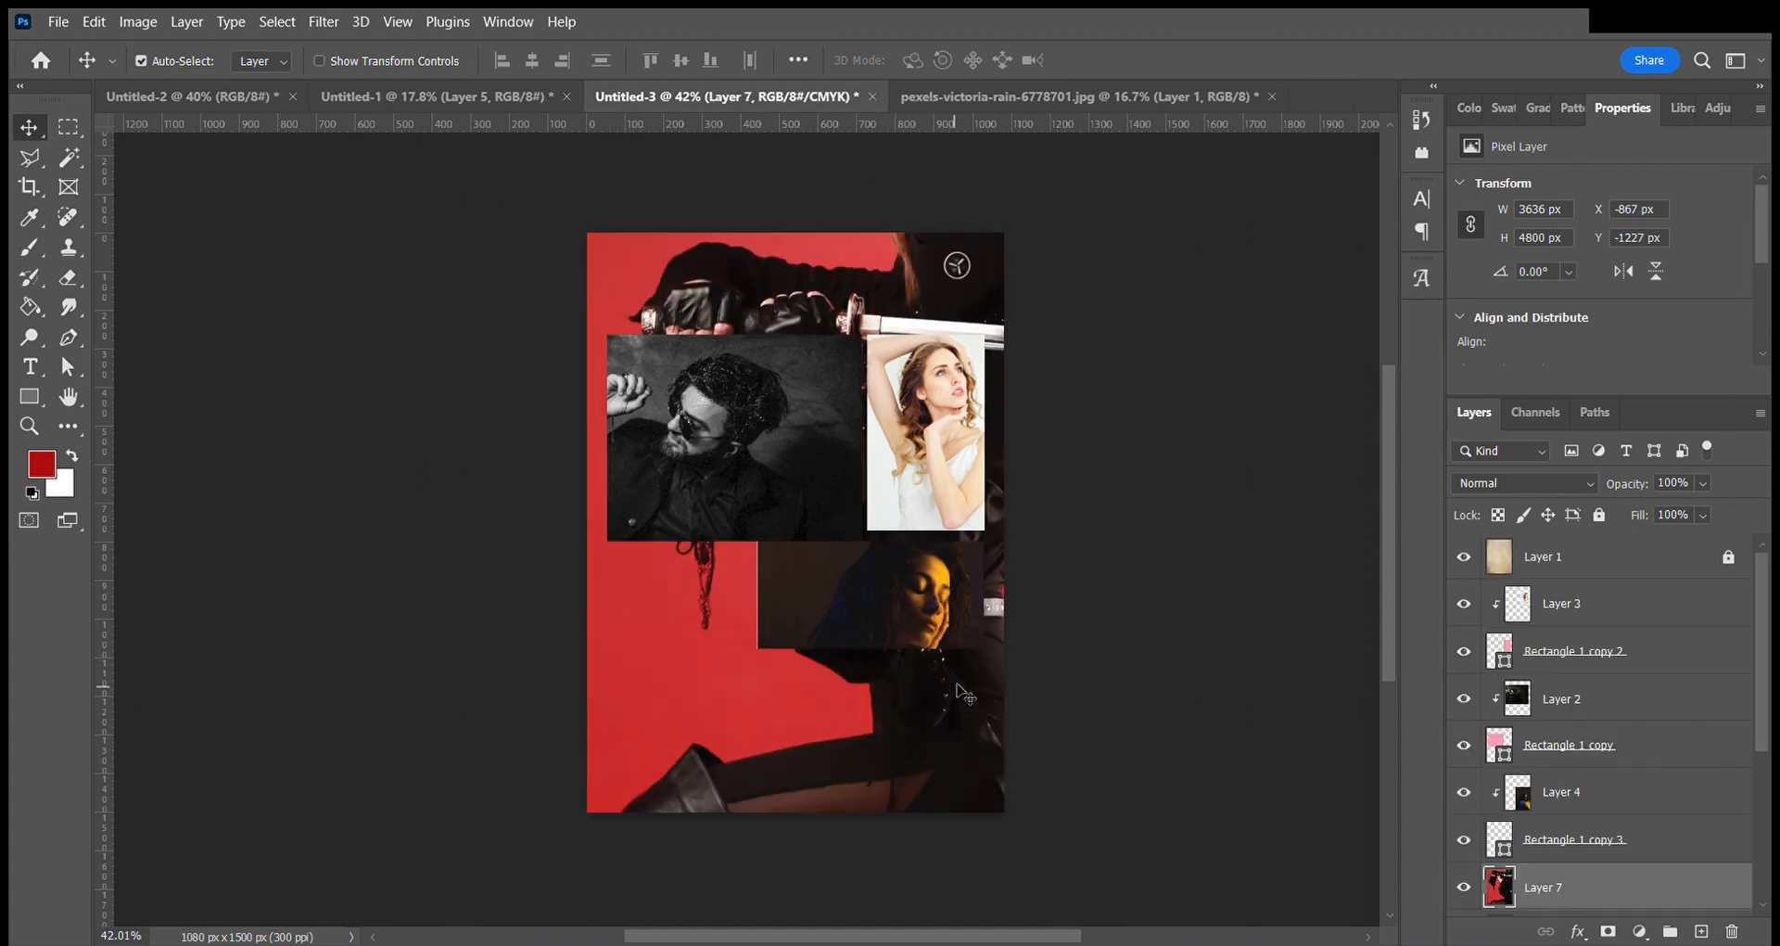
scroll(1589, 812, "down", 3)
left_click(1586, 773, "alt")
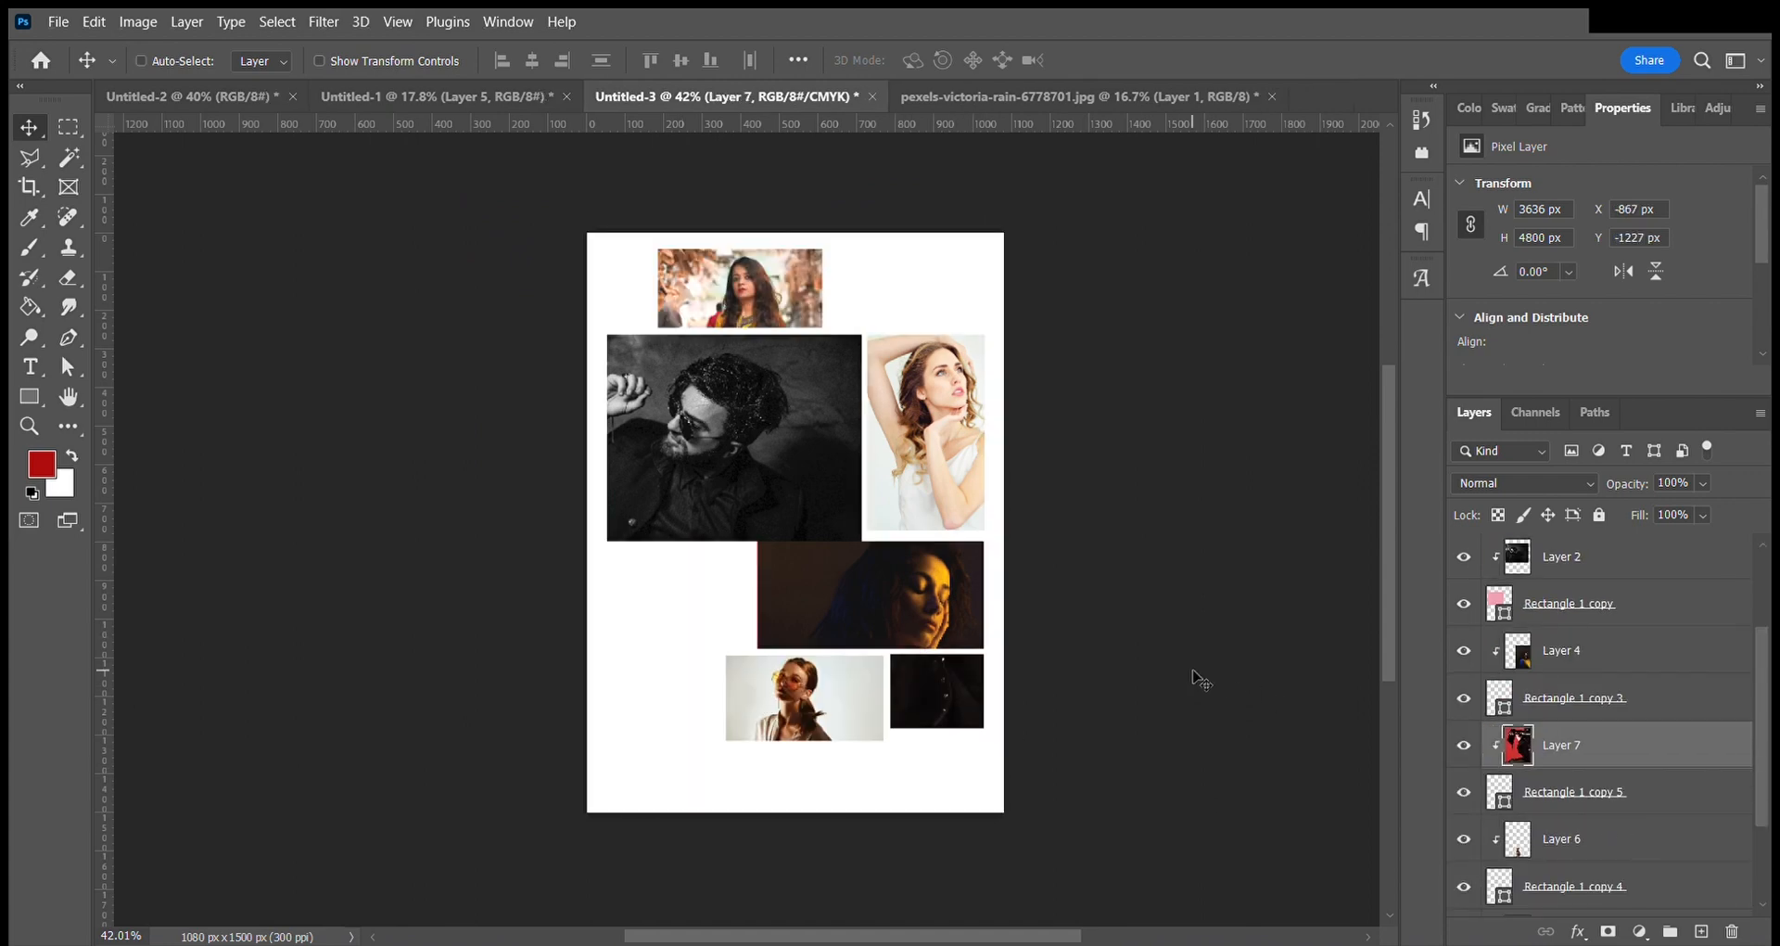
Scale the sword photo to 21.97%, flip it horizontally and position the woman's face inside the small rectangle.
key("ctrl+t")
left_click_drag(250, 683, 891, 777)
mouse_move(930, 663)
left_mouse_down()
mouse_move(914, 696)
mouse_move(933, 696)
left_mouse_up()
left_click_drag(1038, 634, 1160, 557)
left_click_drag(945, 678, 946, 735)
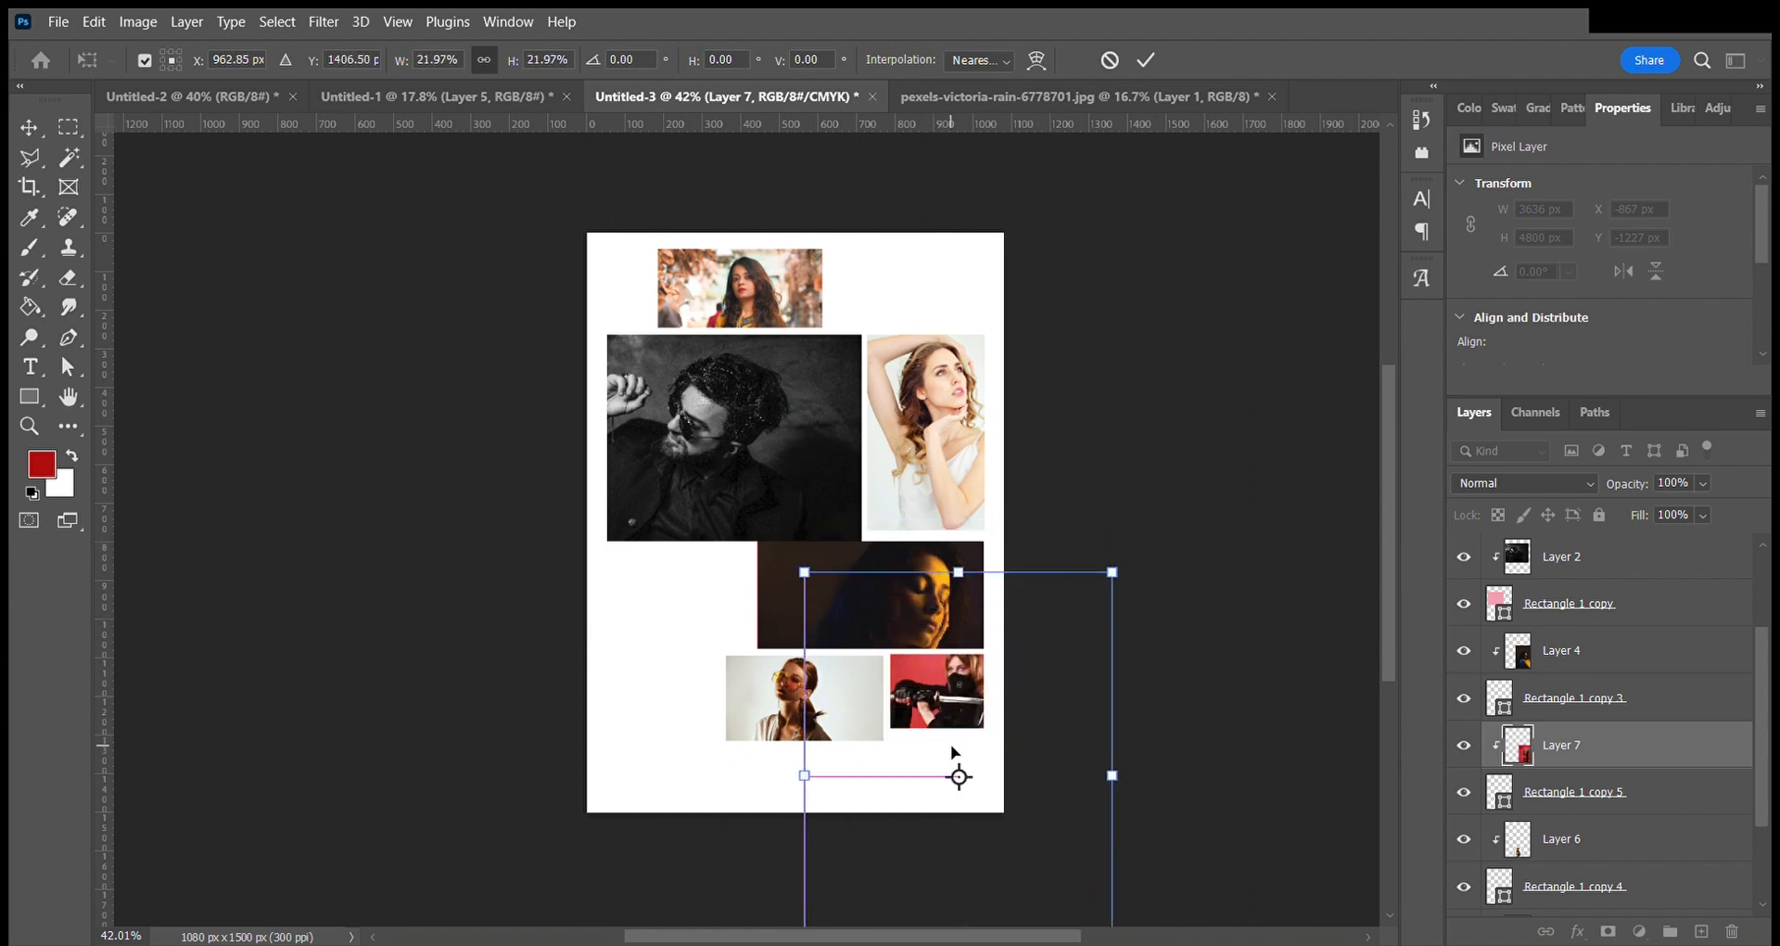
key("Return")
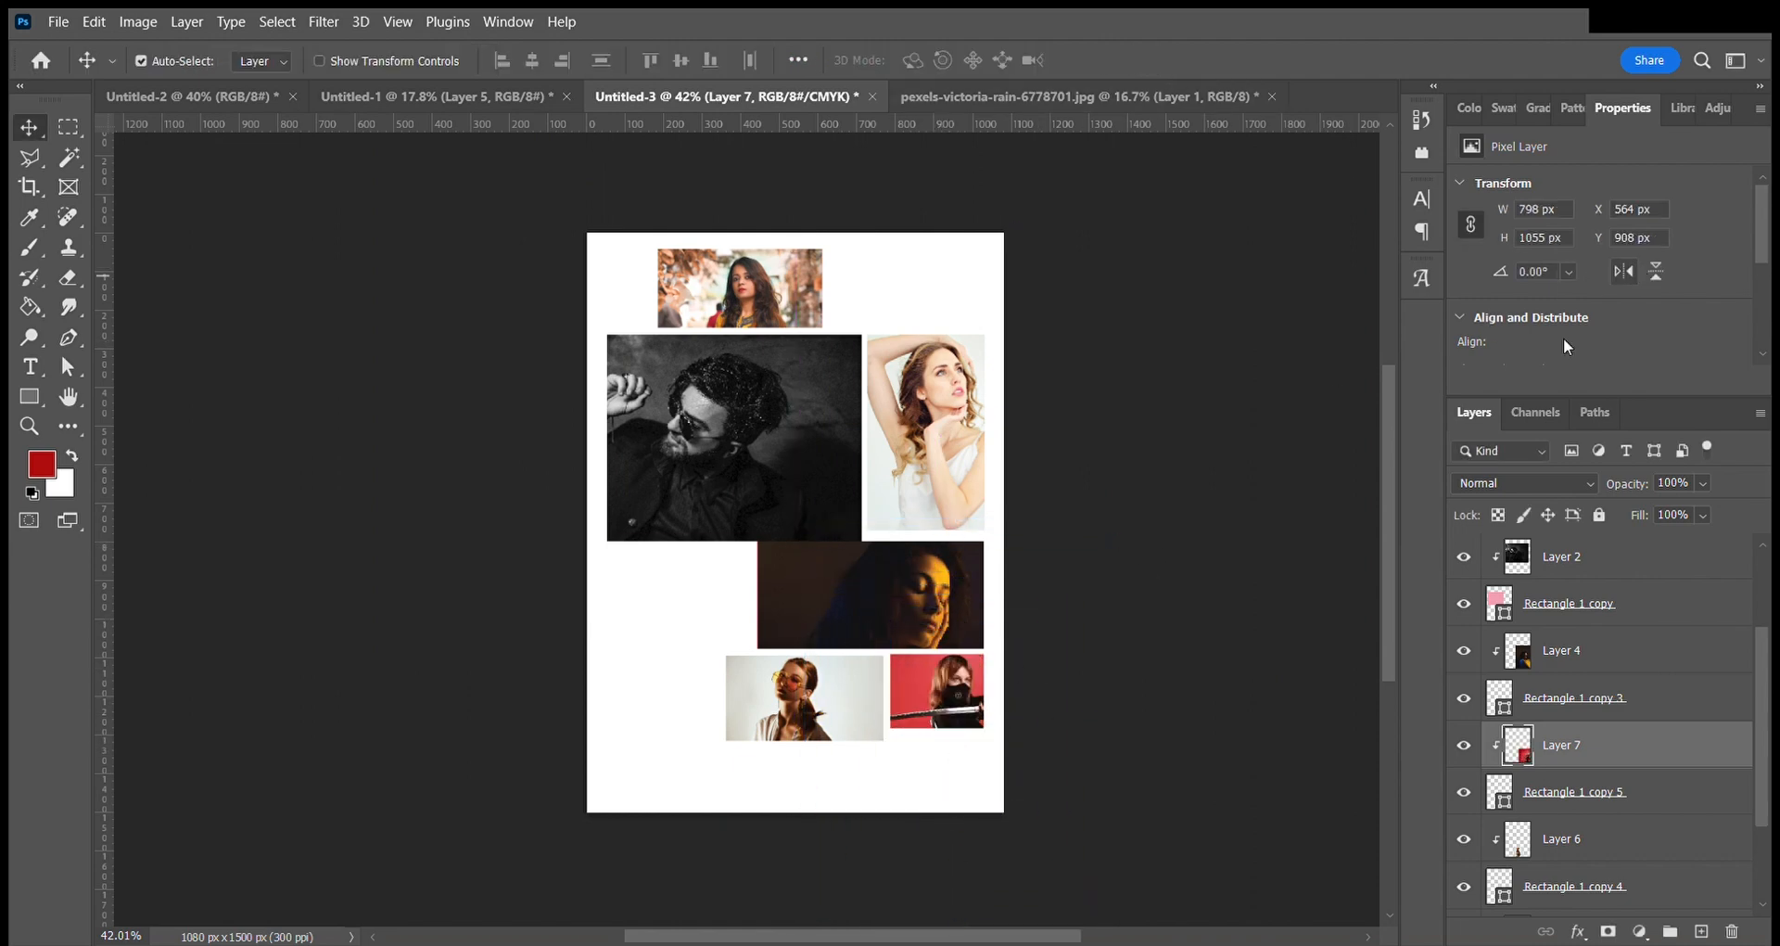
left_click(1144, 465)
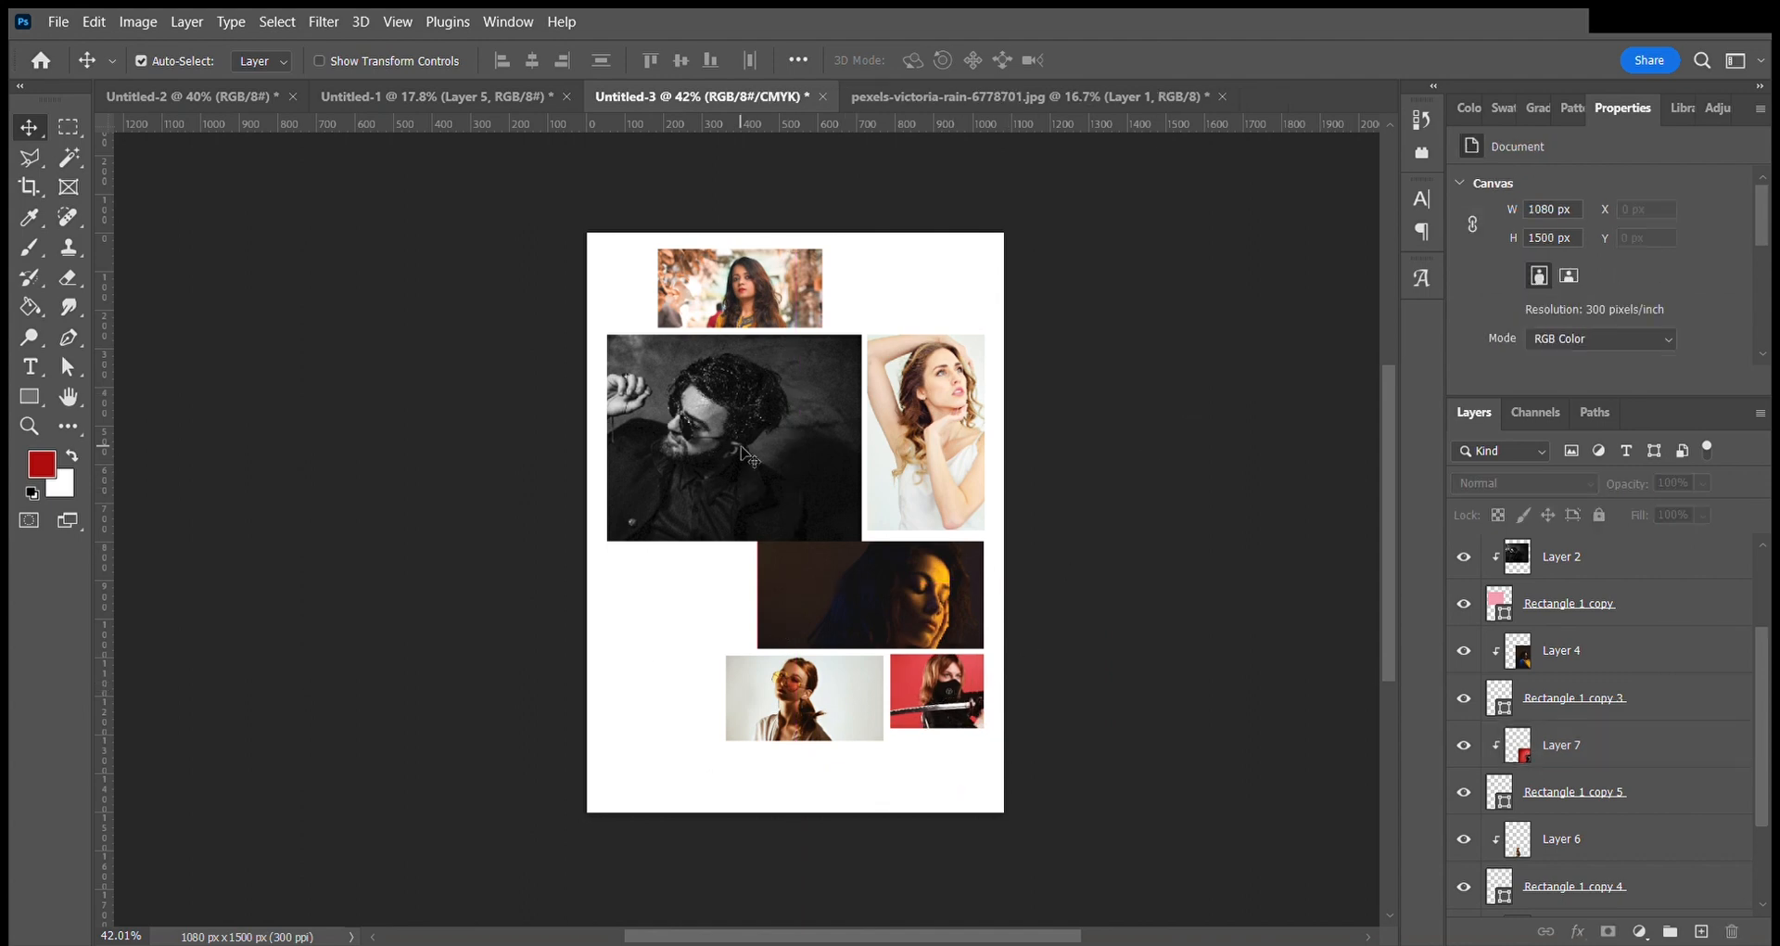
In the sword photo's document, hide Layer 1, unlock the cutout Layer 2 and copy it into Untitled-3.
left_click(927, 93)
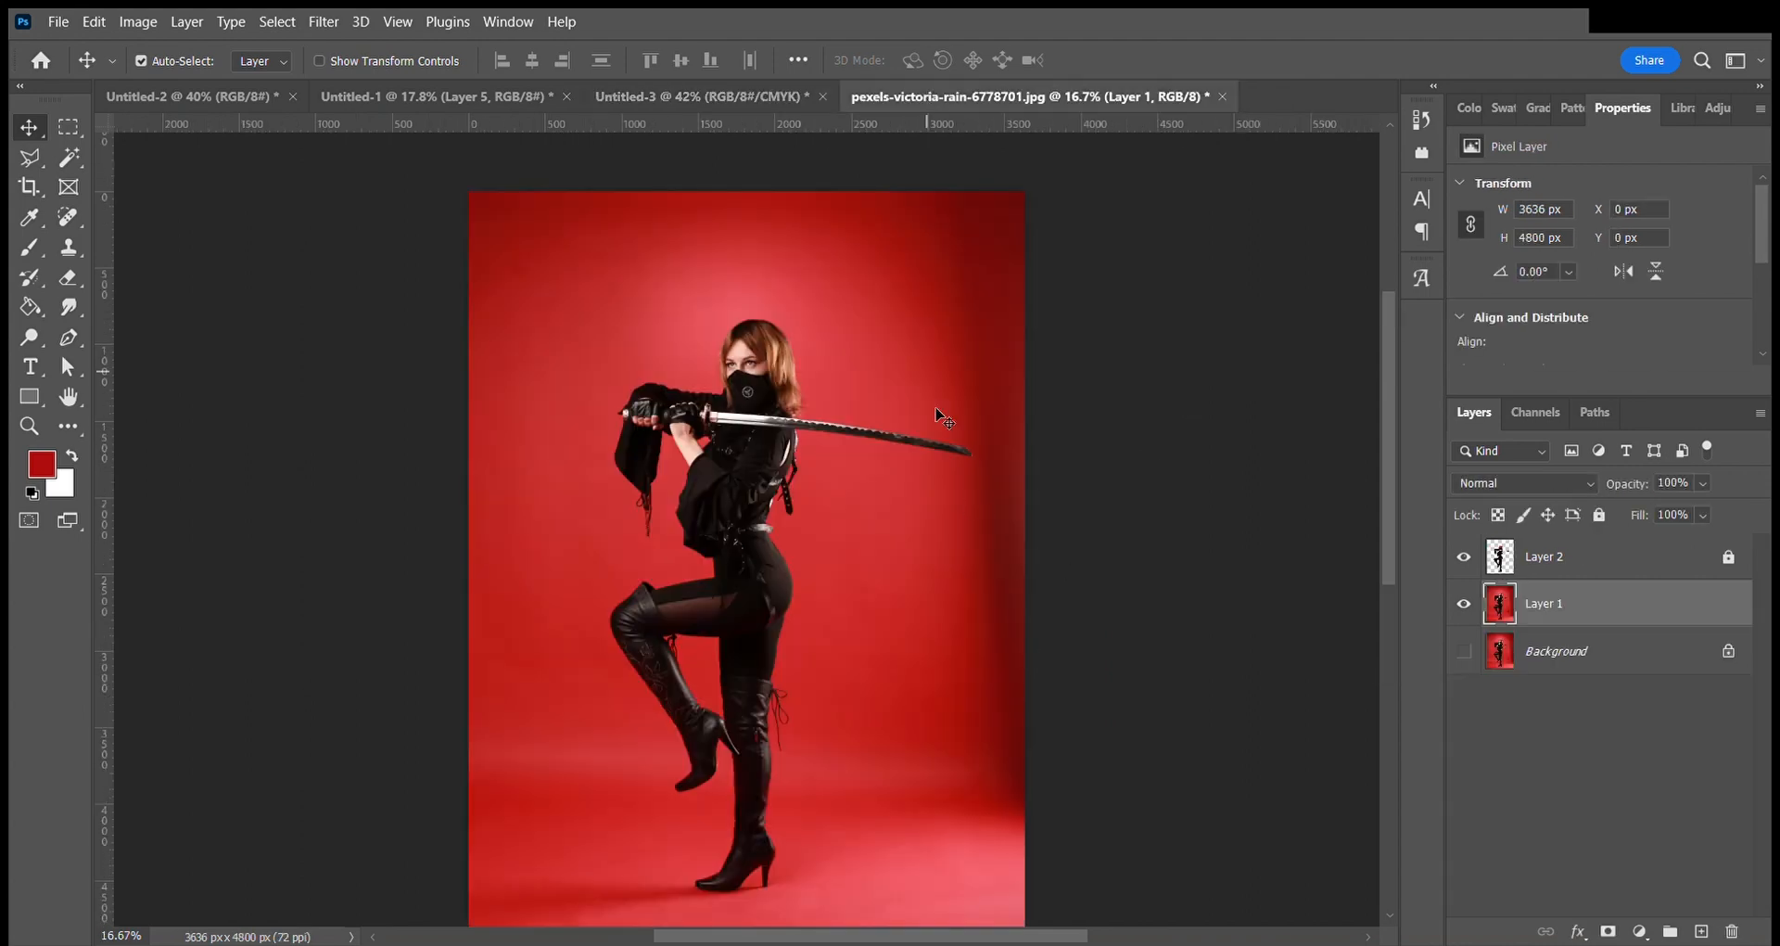
left_click(1464, 604)
left_click(1728, 556)
left_click_drag(784, 496, 825, 436)
Scale the sword woman cutout to 34.96% and position her full figure over the photo rectangles.
key("ctrl+t")
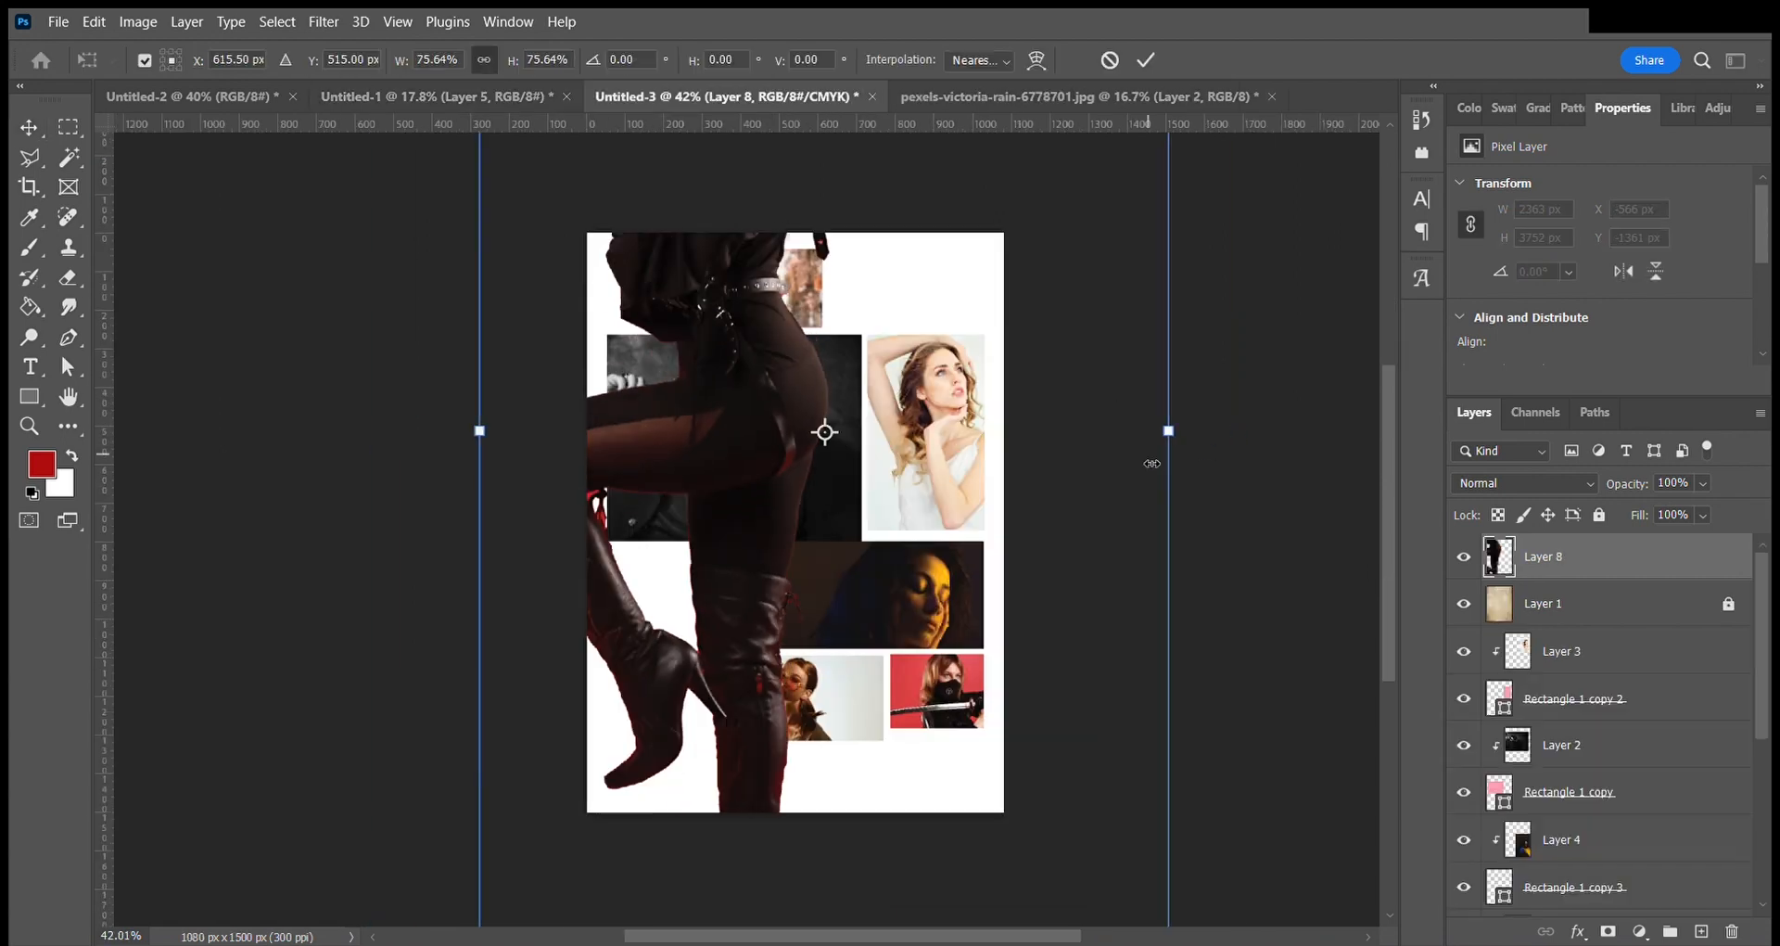
left_click_drag(1151, 463, 983, 461)
left_click_drag(773, 315, 804, 386)
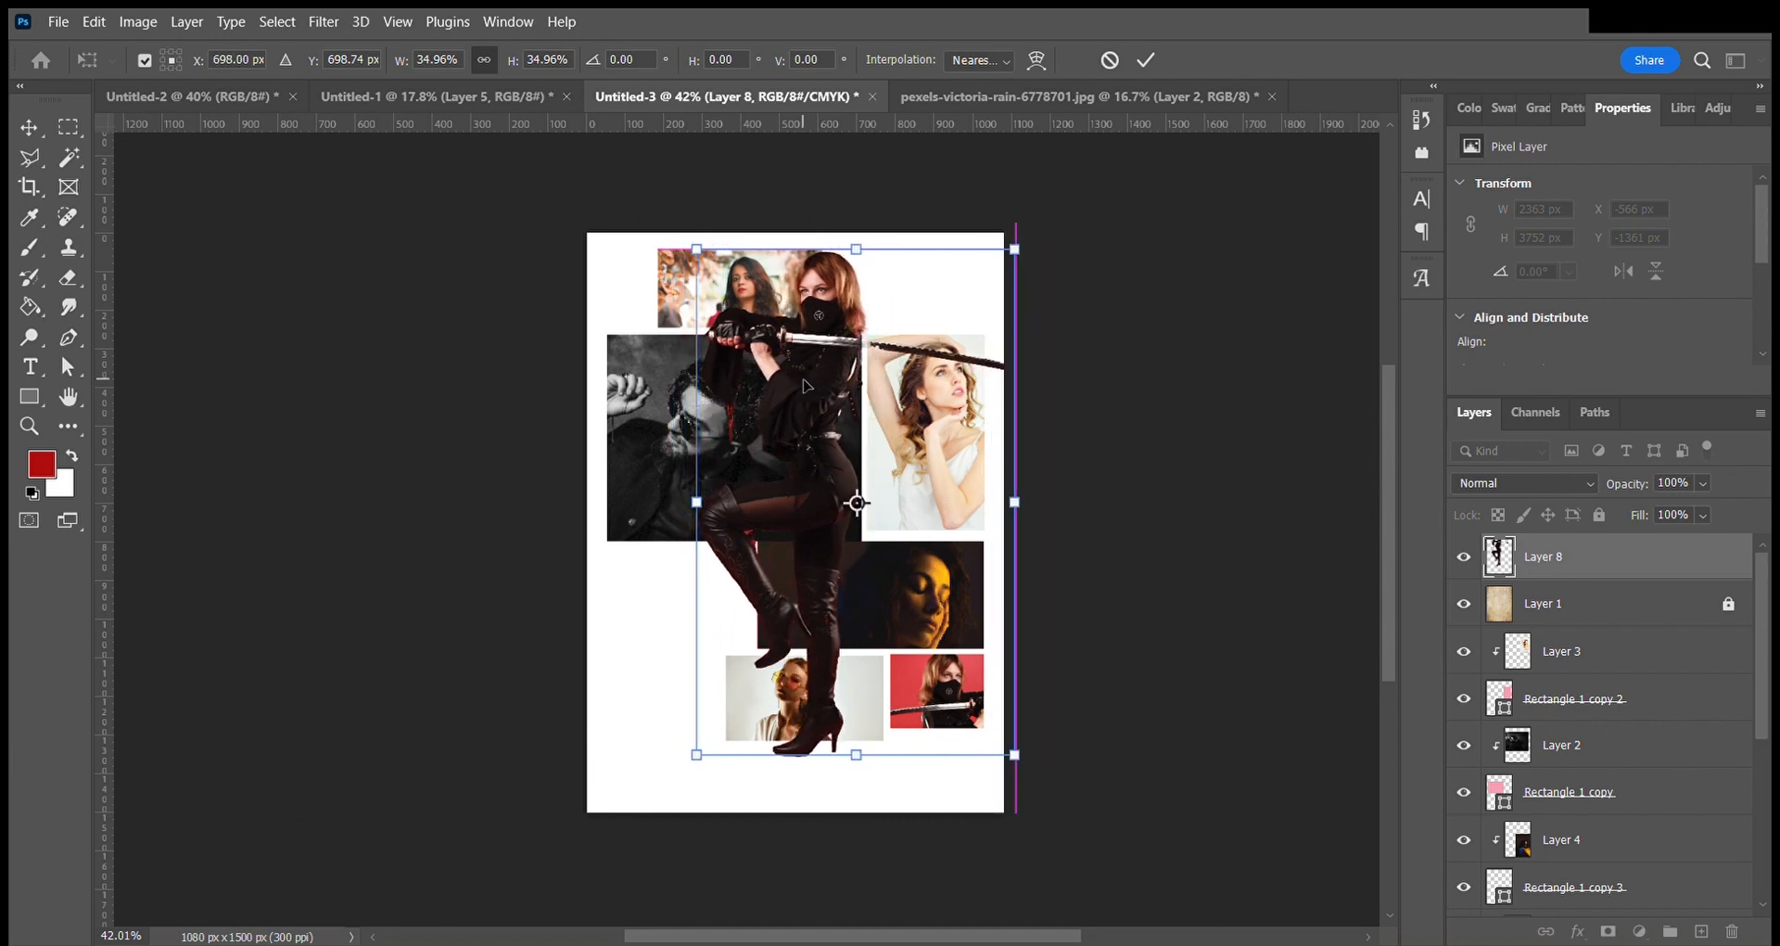
key("Return")
left_click(1066, 468)
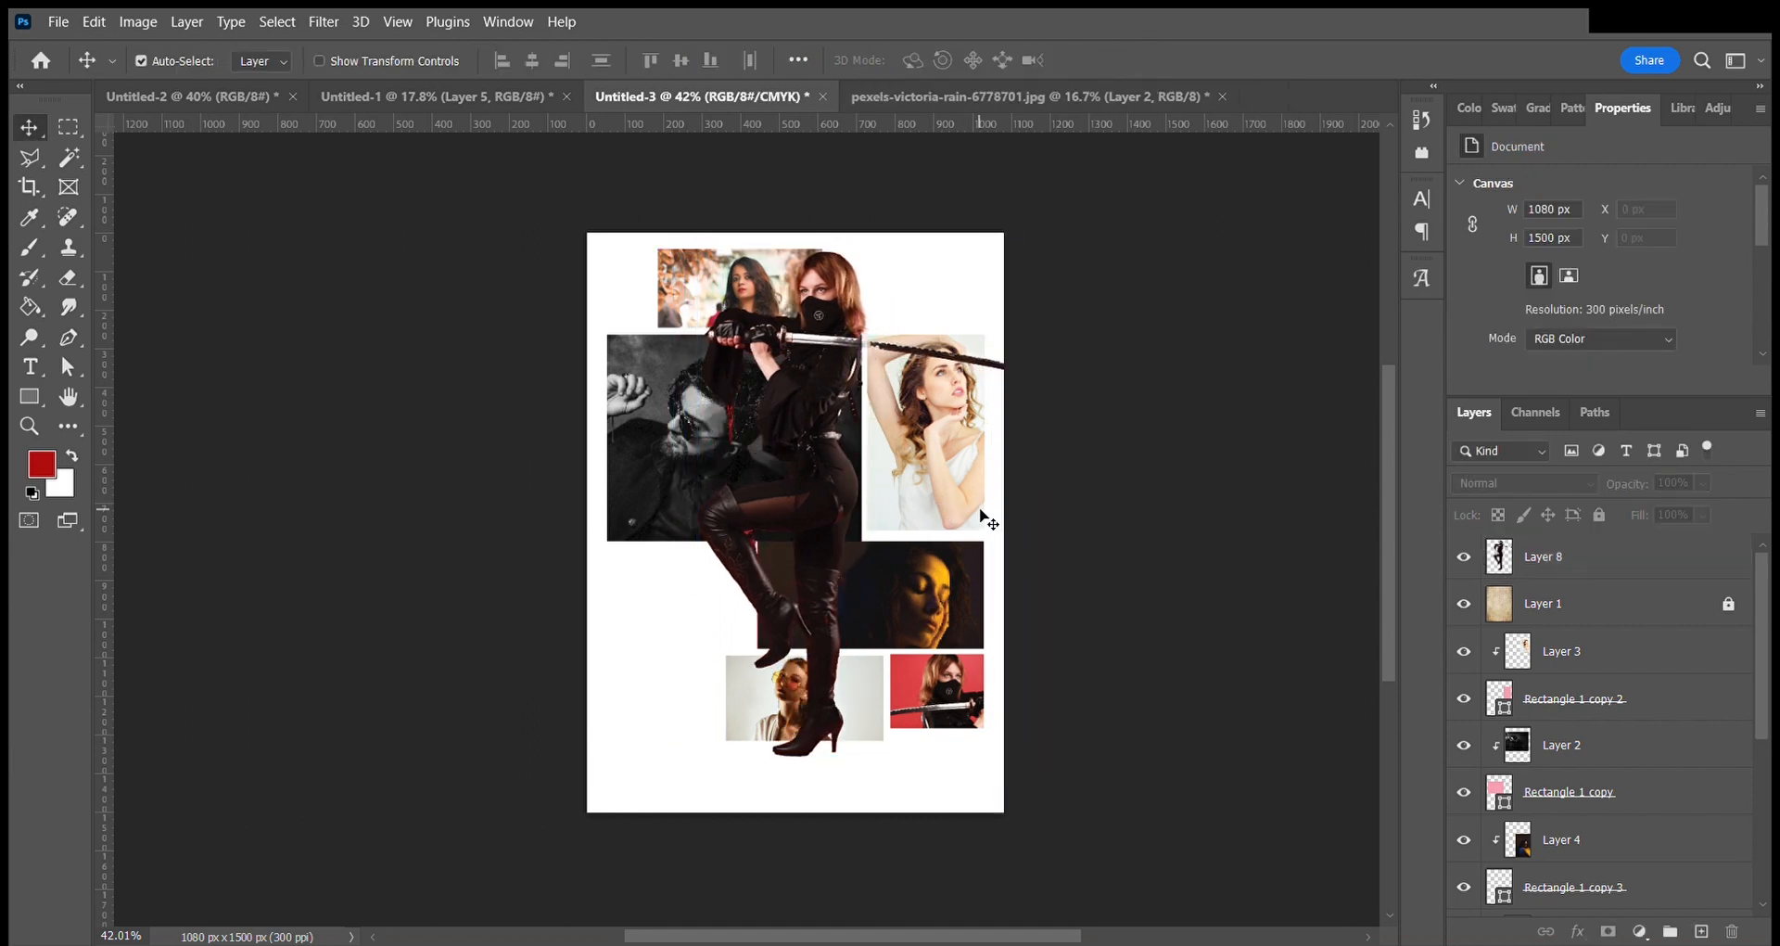
Sample a dark red from the sword woman cutout and fill the Background layer with it.
key("i")
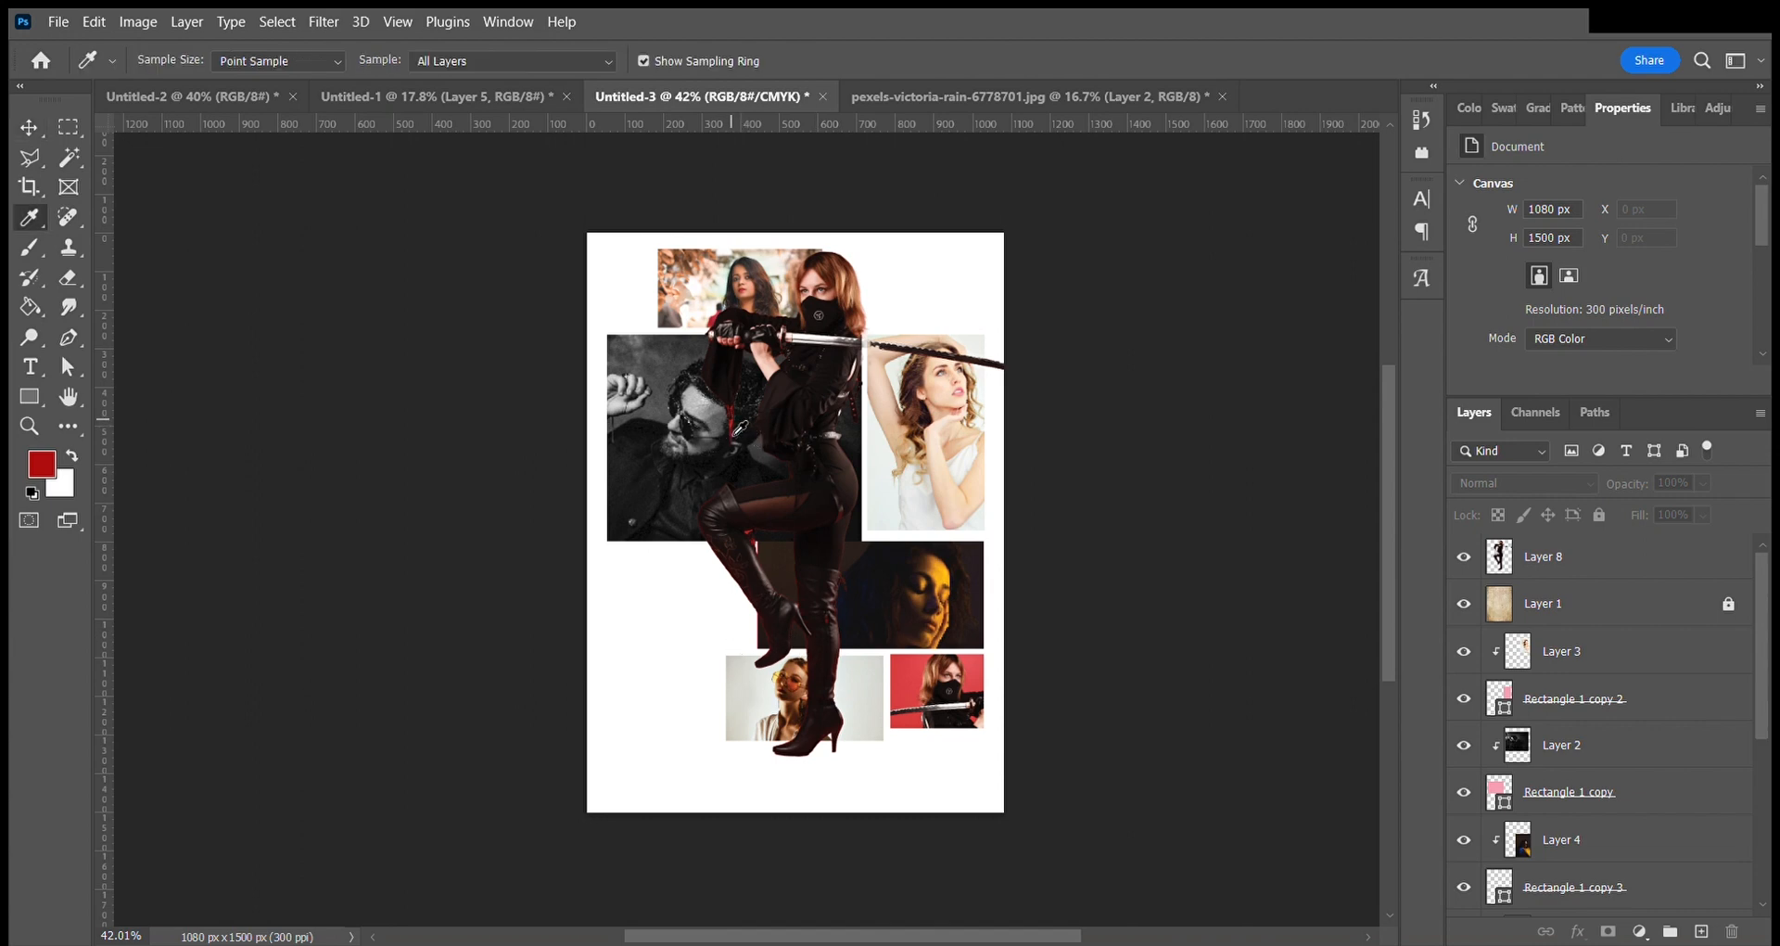
left_click(733, 436)
key("v")
left_click(30, 308)
scroll(1577, 723, "down", 5)
left_click(1567, 893)
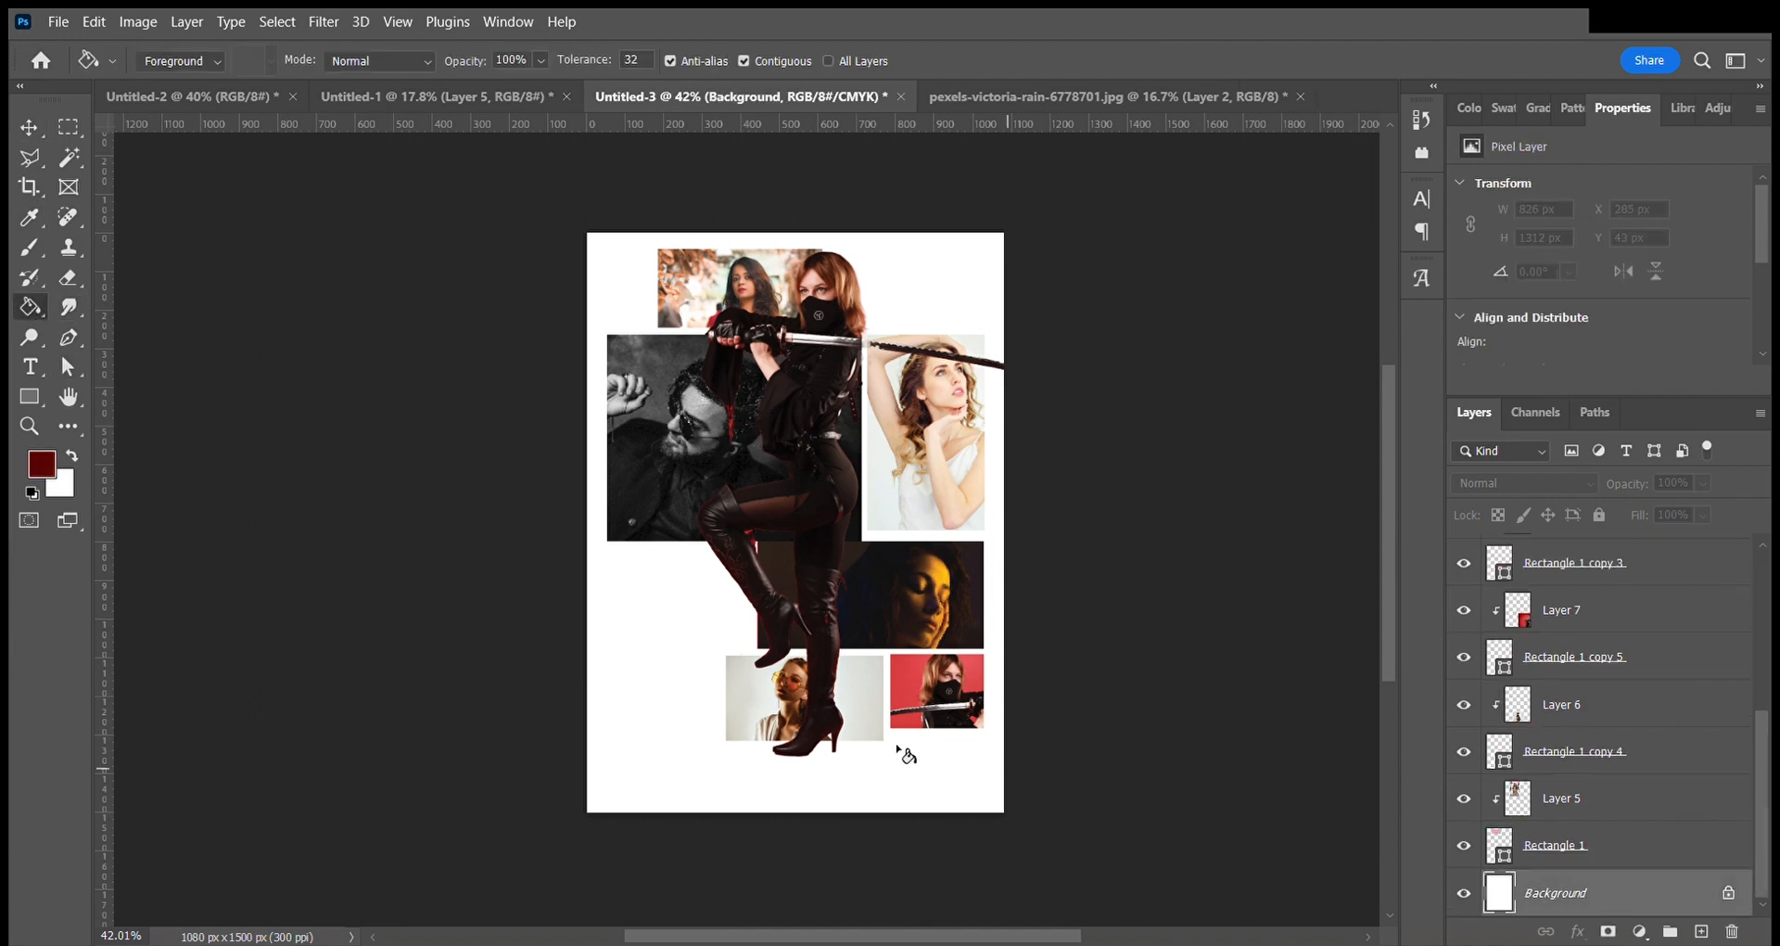
left_click(677, 636)
key("v")
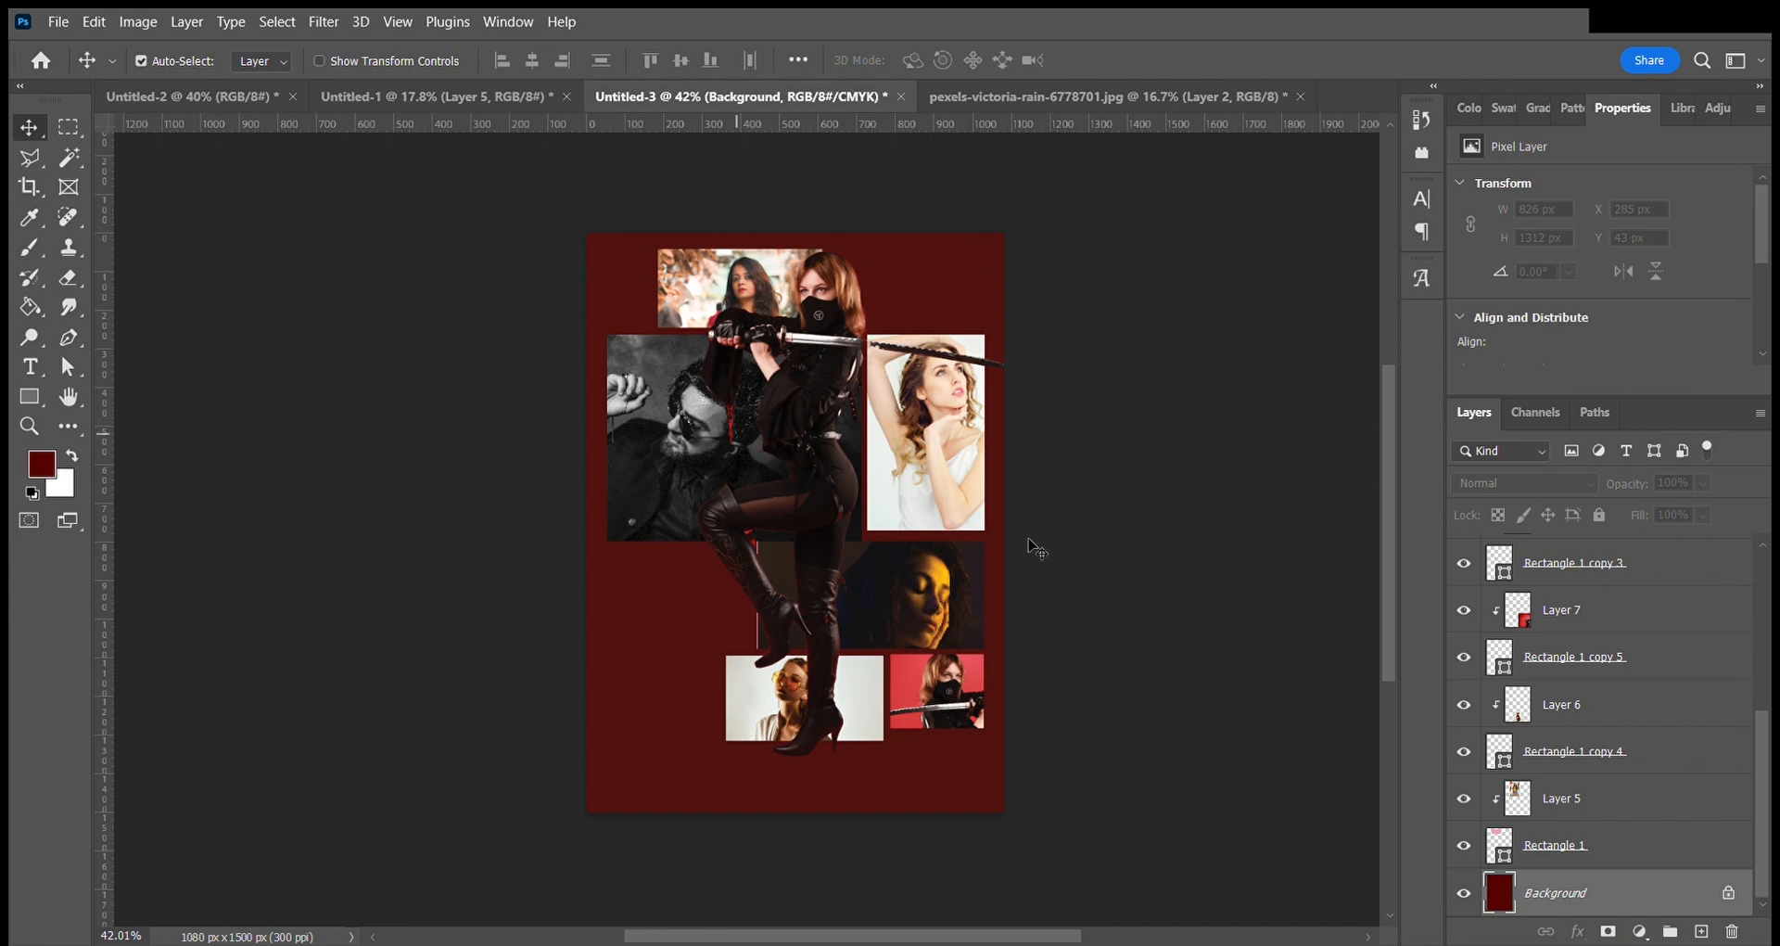
Unlock the paper texture Layer 1, set it to Normal blending at 37% opacity and keep the cutout Layer 8 above it.
scroll(1596, 614, "up", 4)
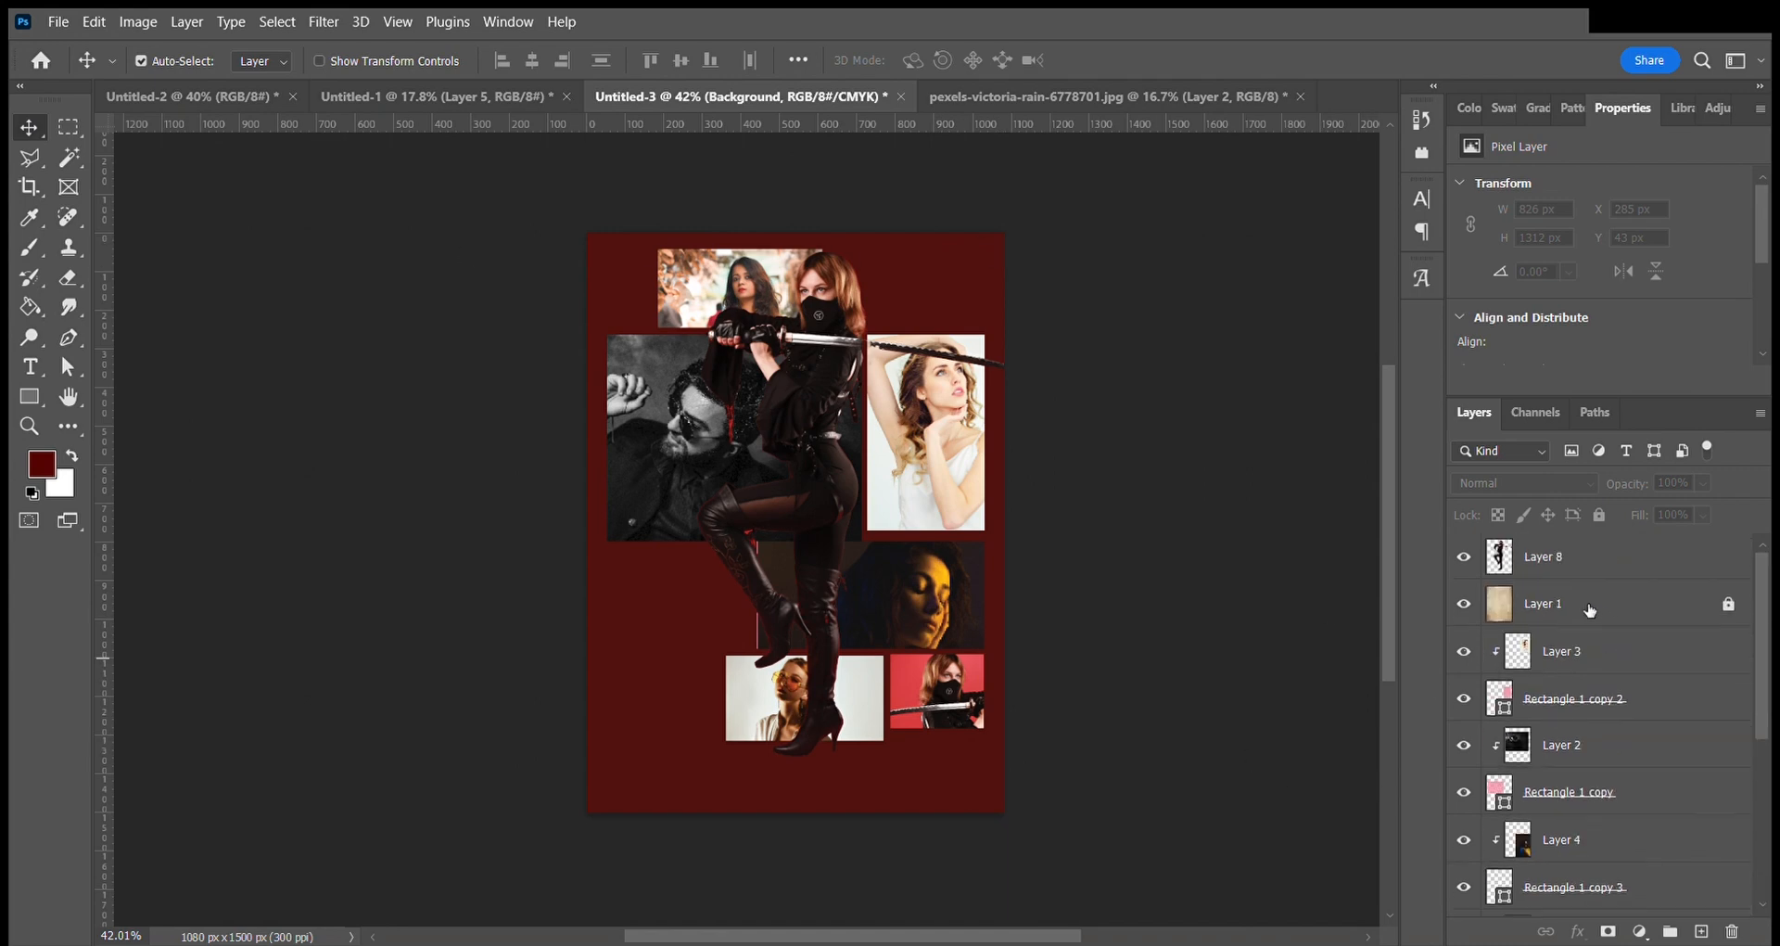
left_click(1591, 591)
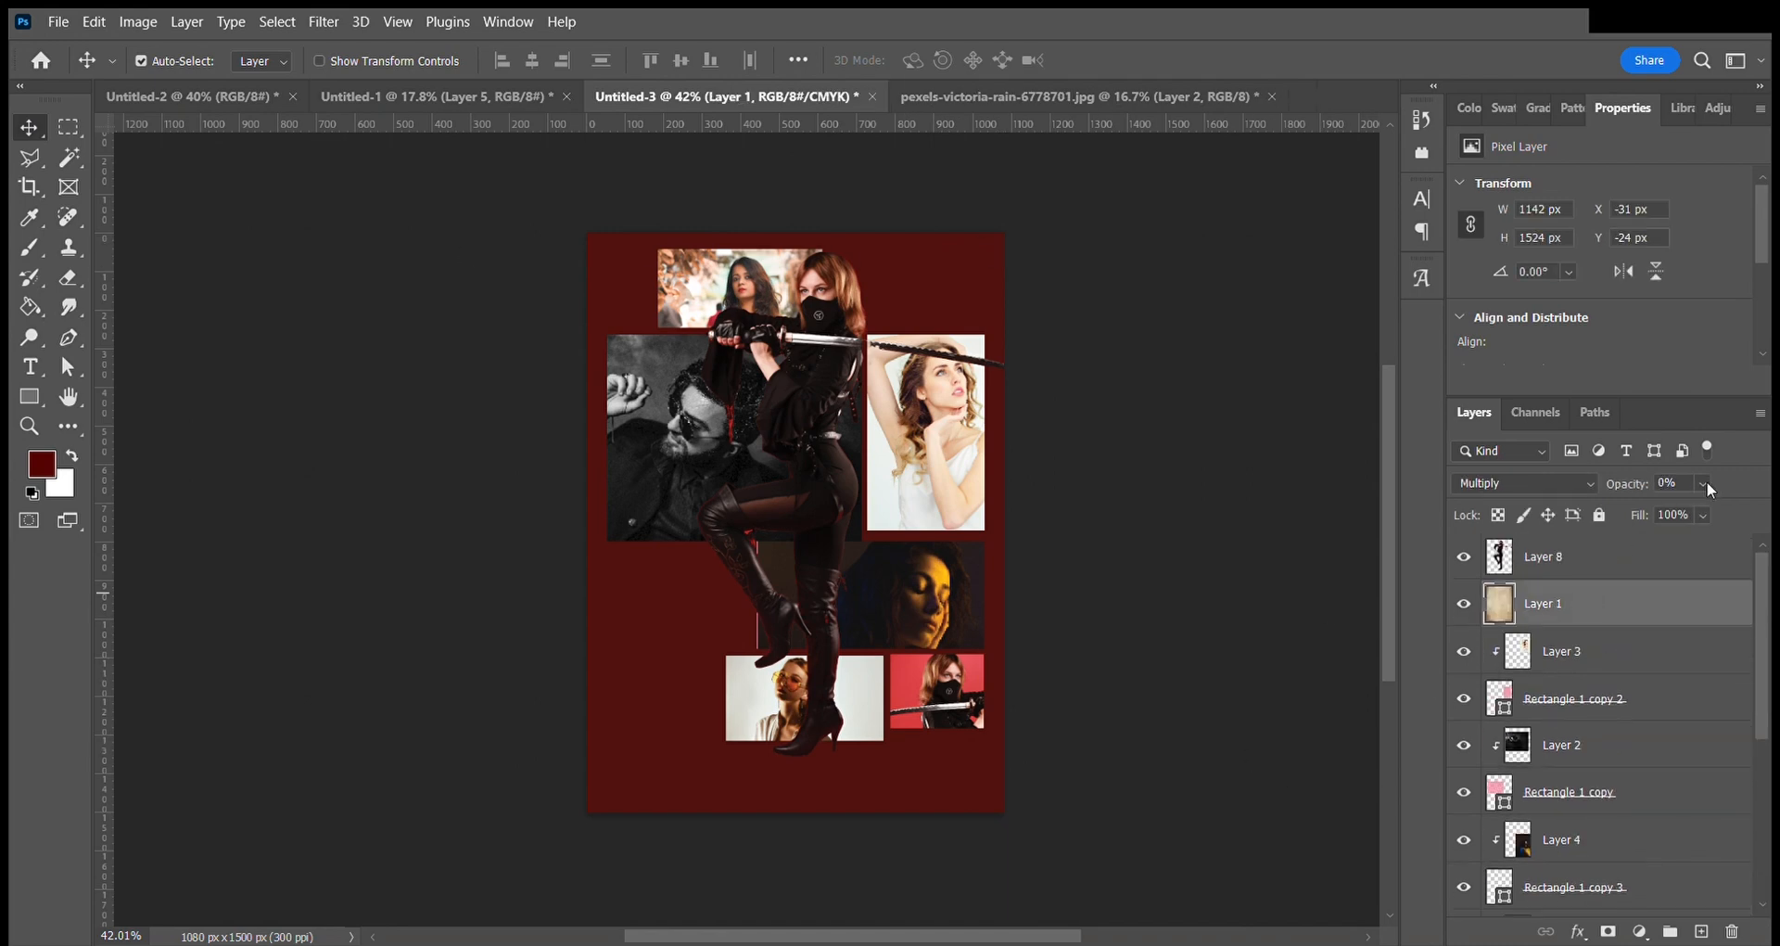
left_click_drag(1696, 517, 1766, 545)
left_click_drag(1646, 614, 1634, 560)
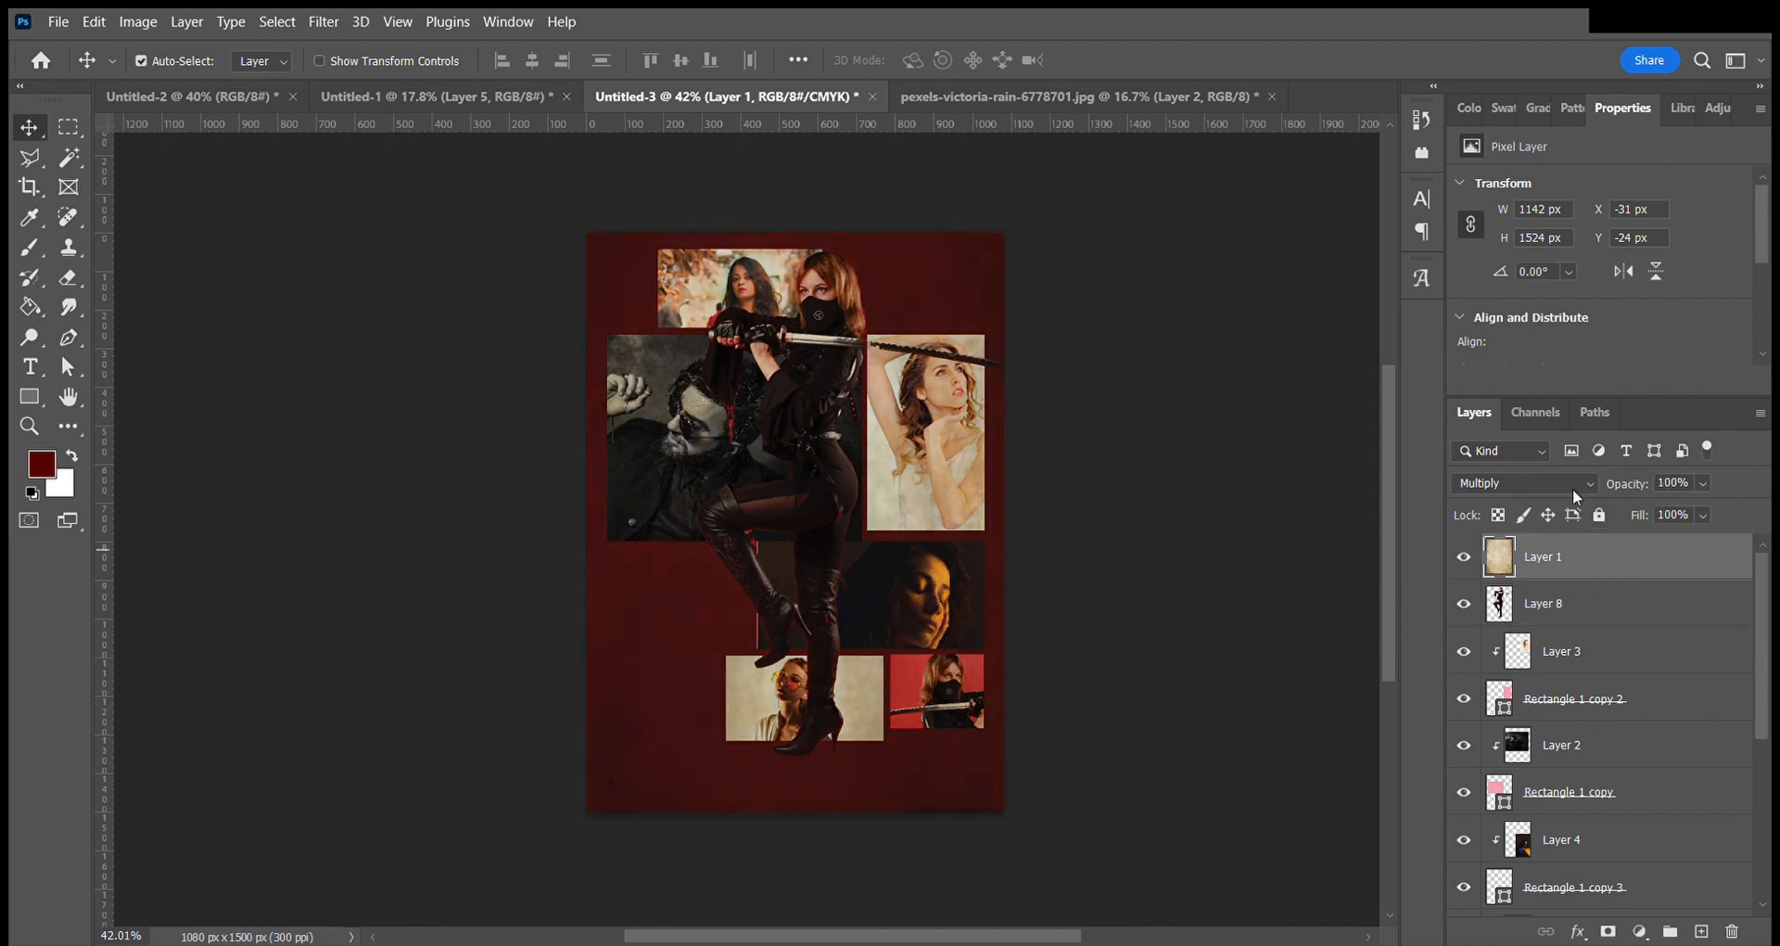
scroll(1572, 487, "up", 3)
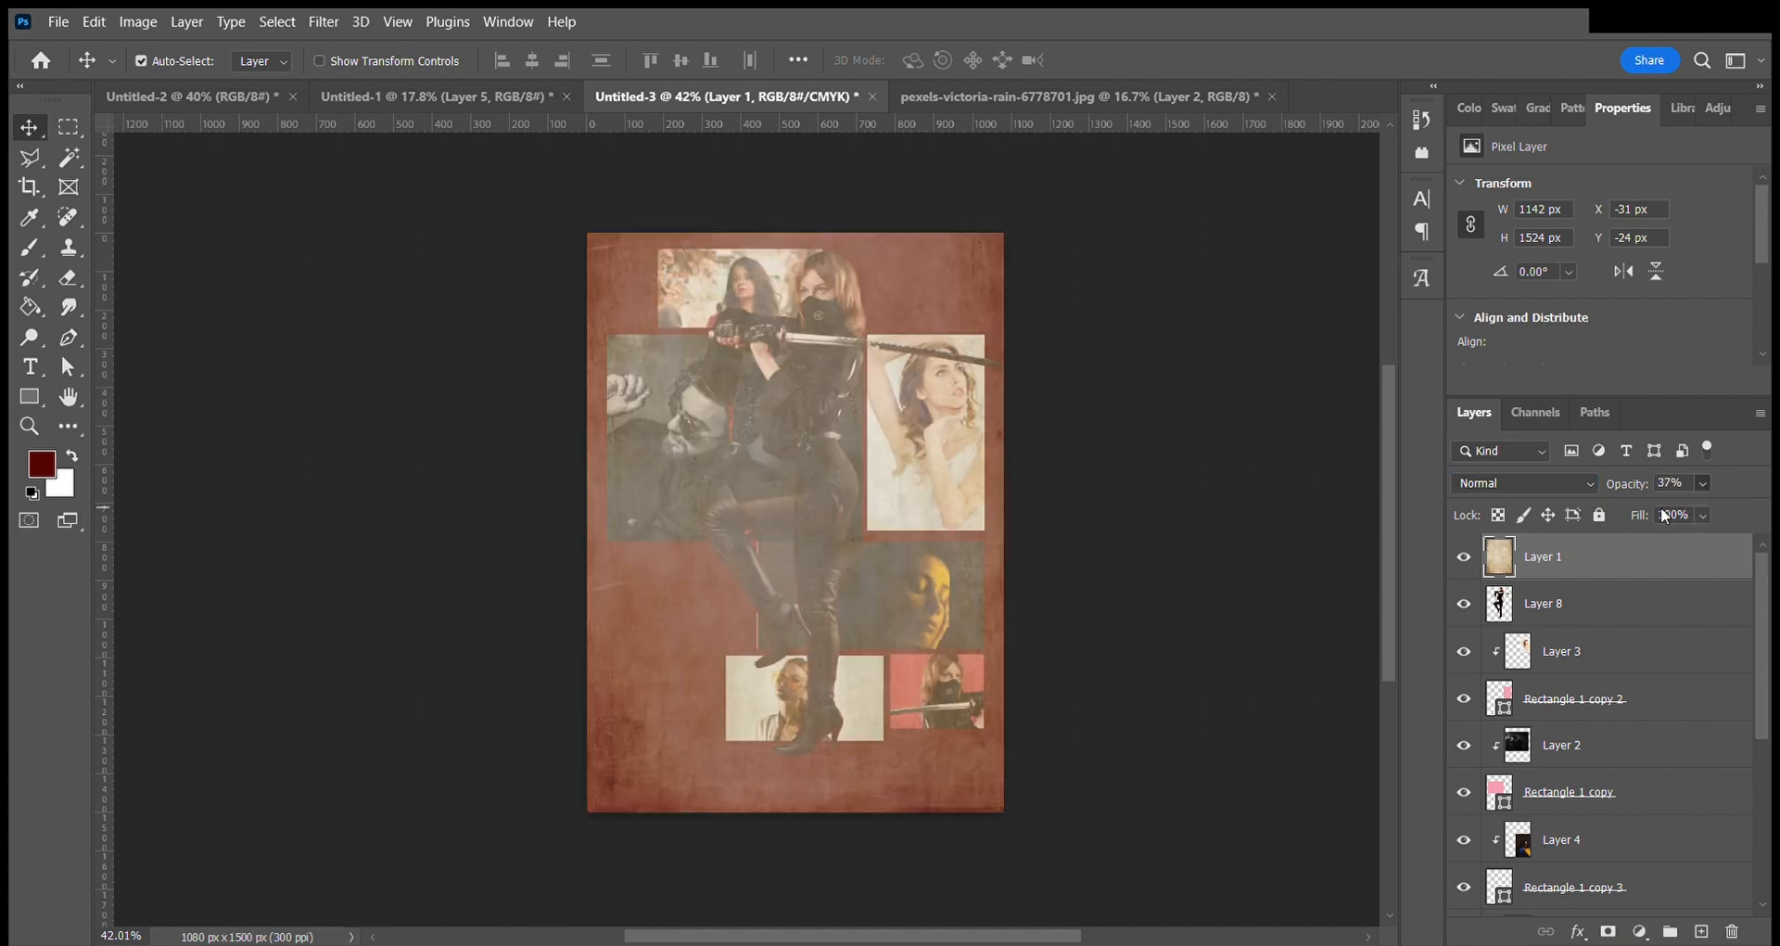
left_click_drag(1576, 604, 1578, 551)
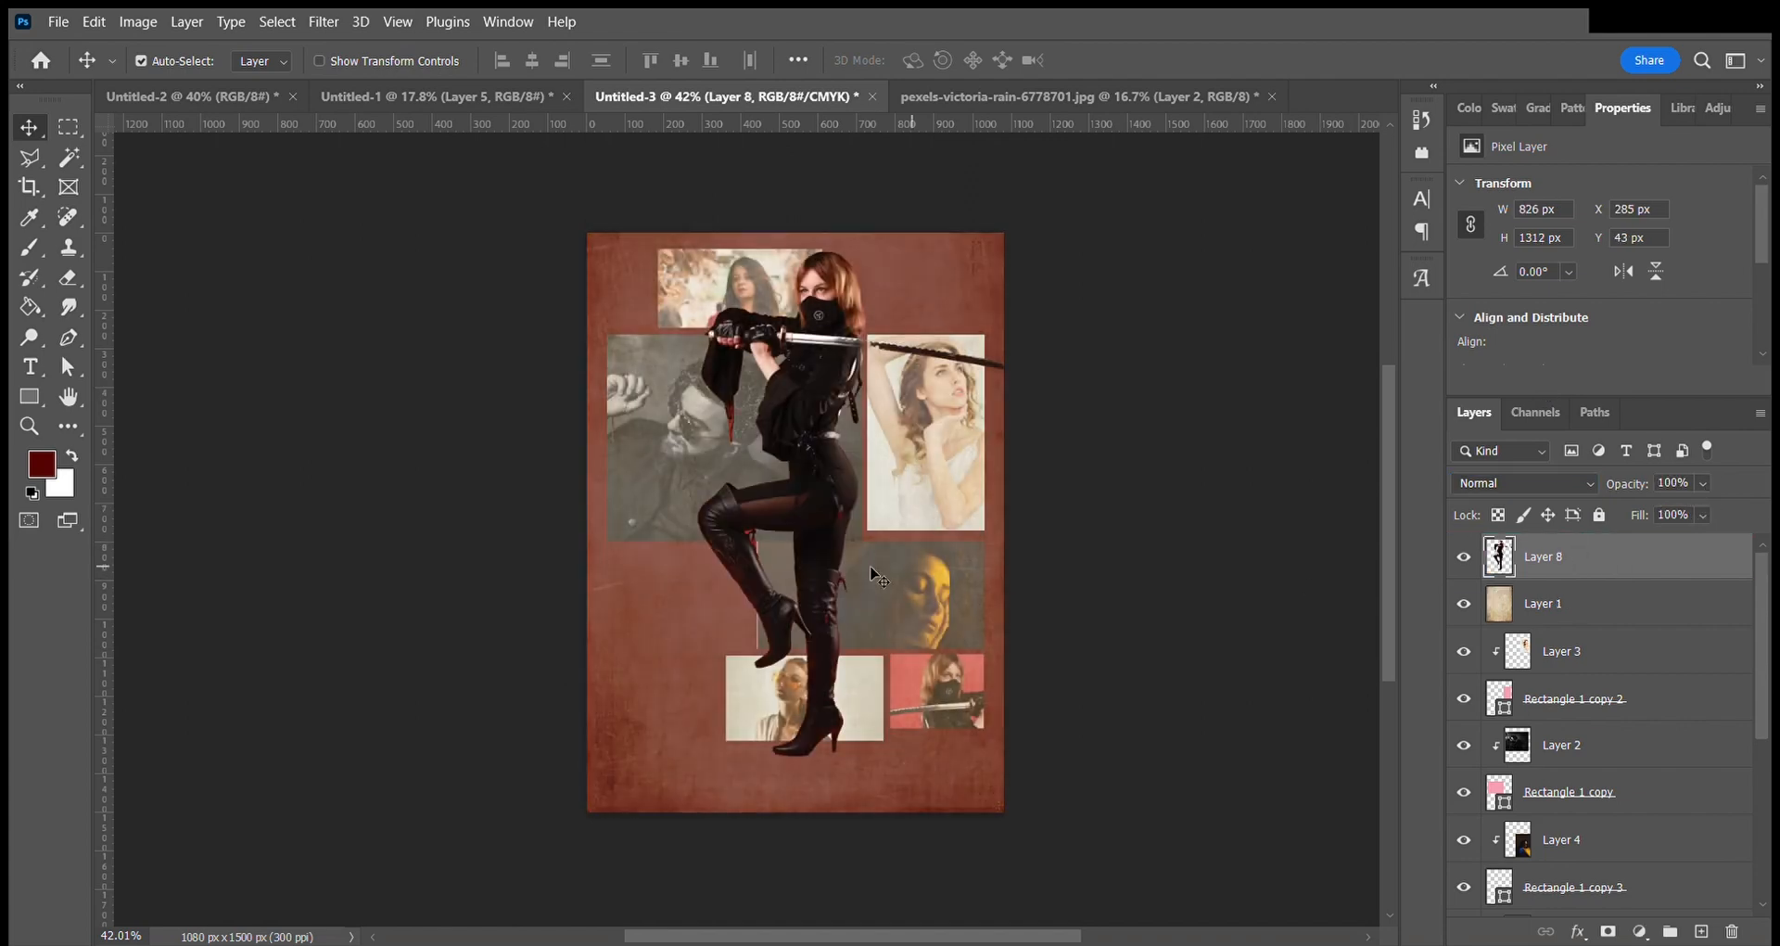
Group all clipped photos with their rectangles and set the group's opacity to 67%.
left_click(1553, 662)
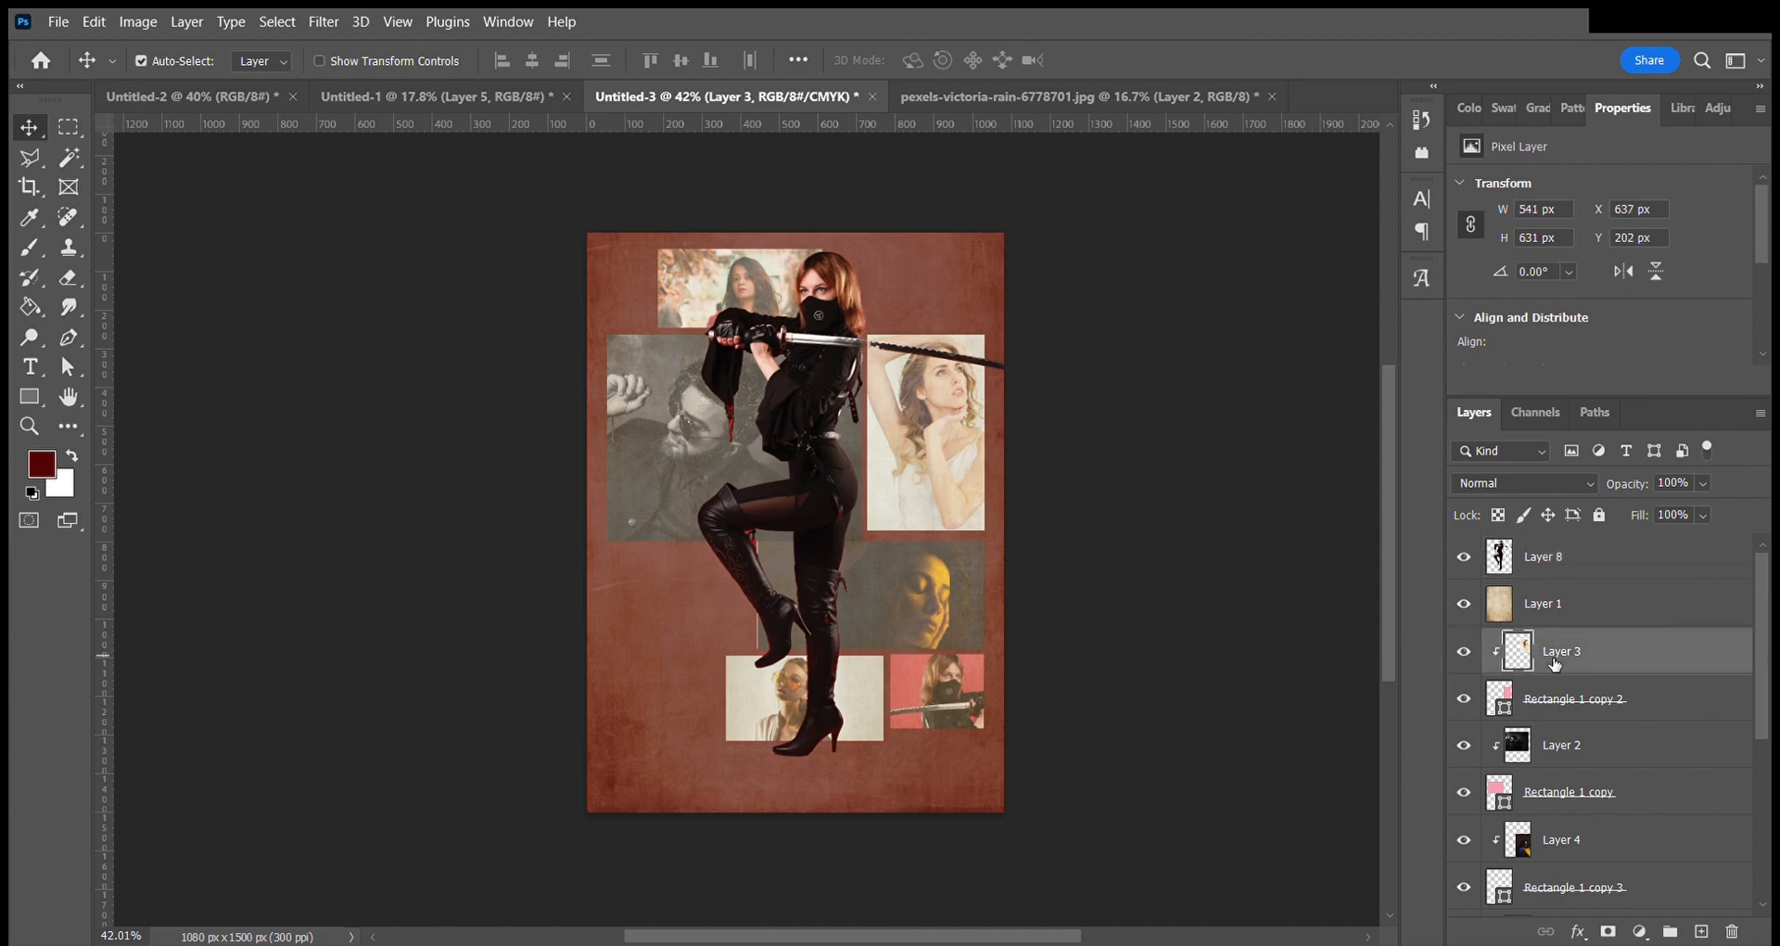
scroll(1564, 660, "down", 4)
left_click(1577, 847, "shift")
key("ctrl+g")
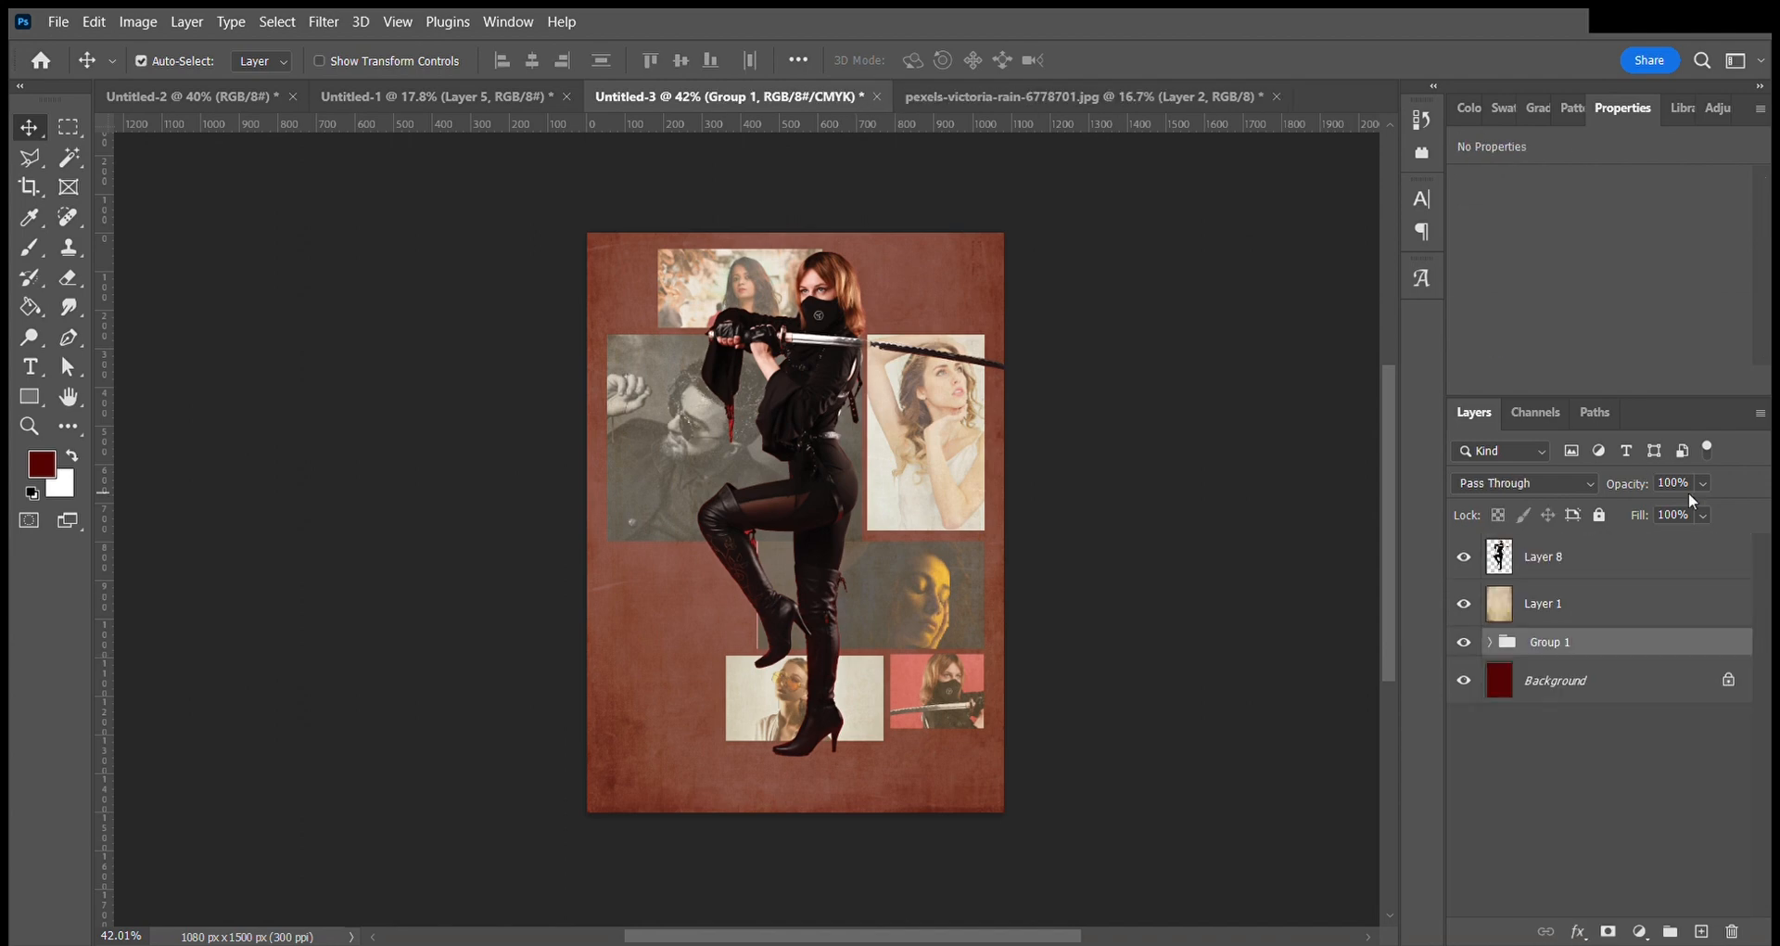
key("6")
key("6")
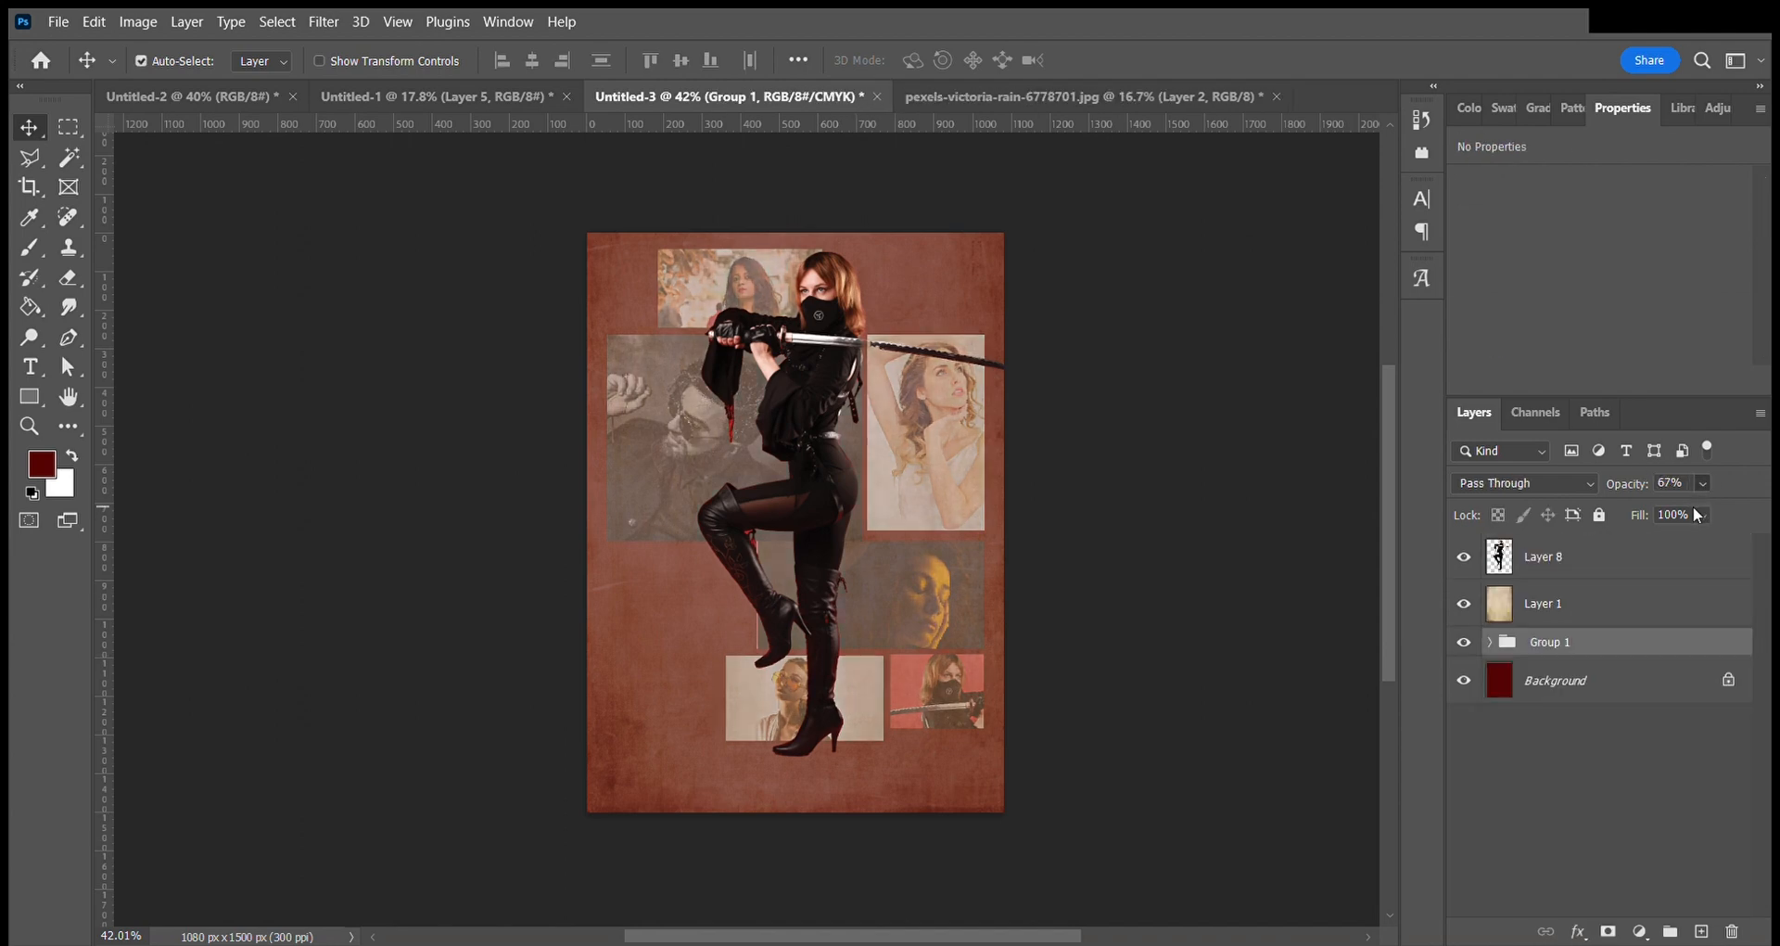
left_click(1267, 597)
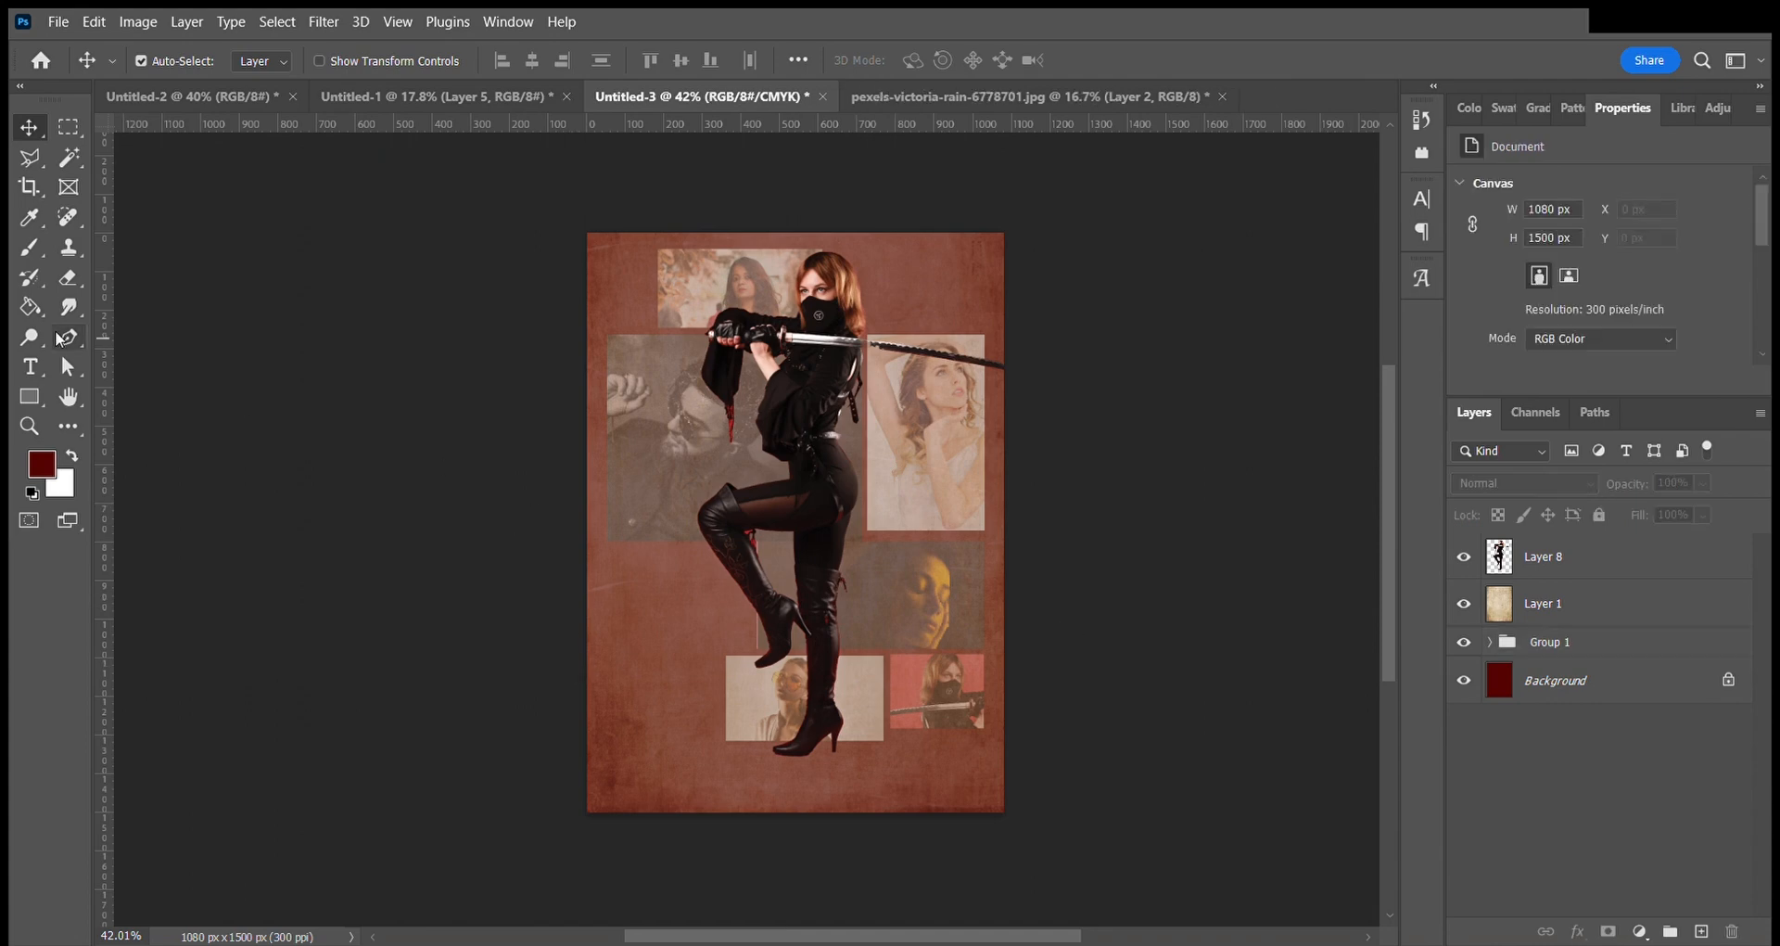
Add the text "The" in NewYork Regular at 29.04 pt beside the woman's raised leg.
left_click(30, 374)
left_click(620, 588)
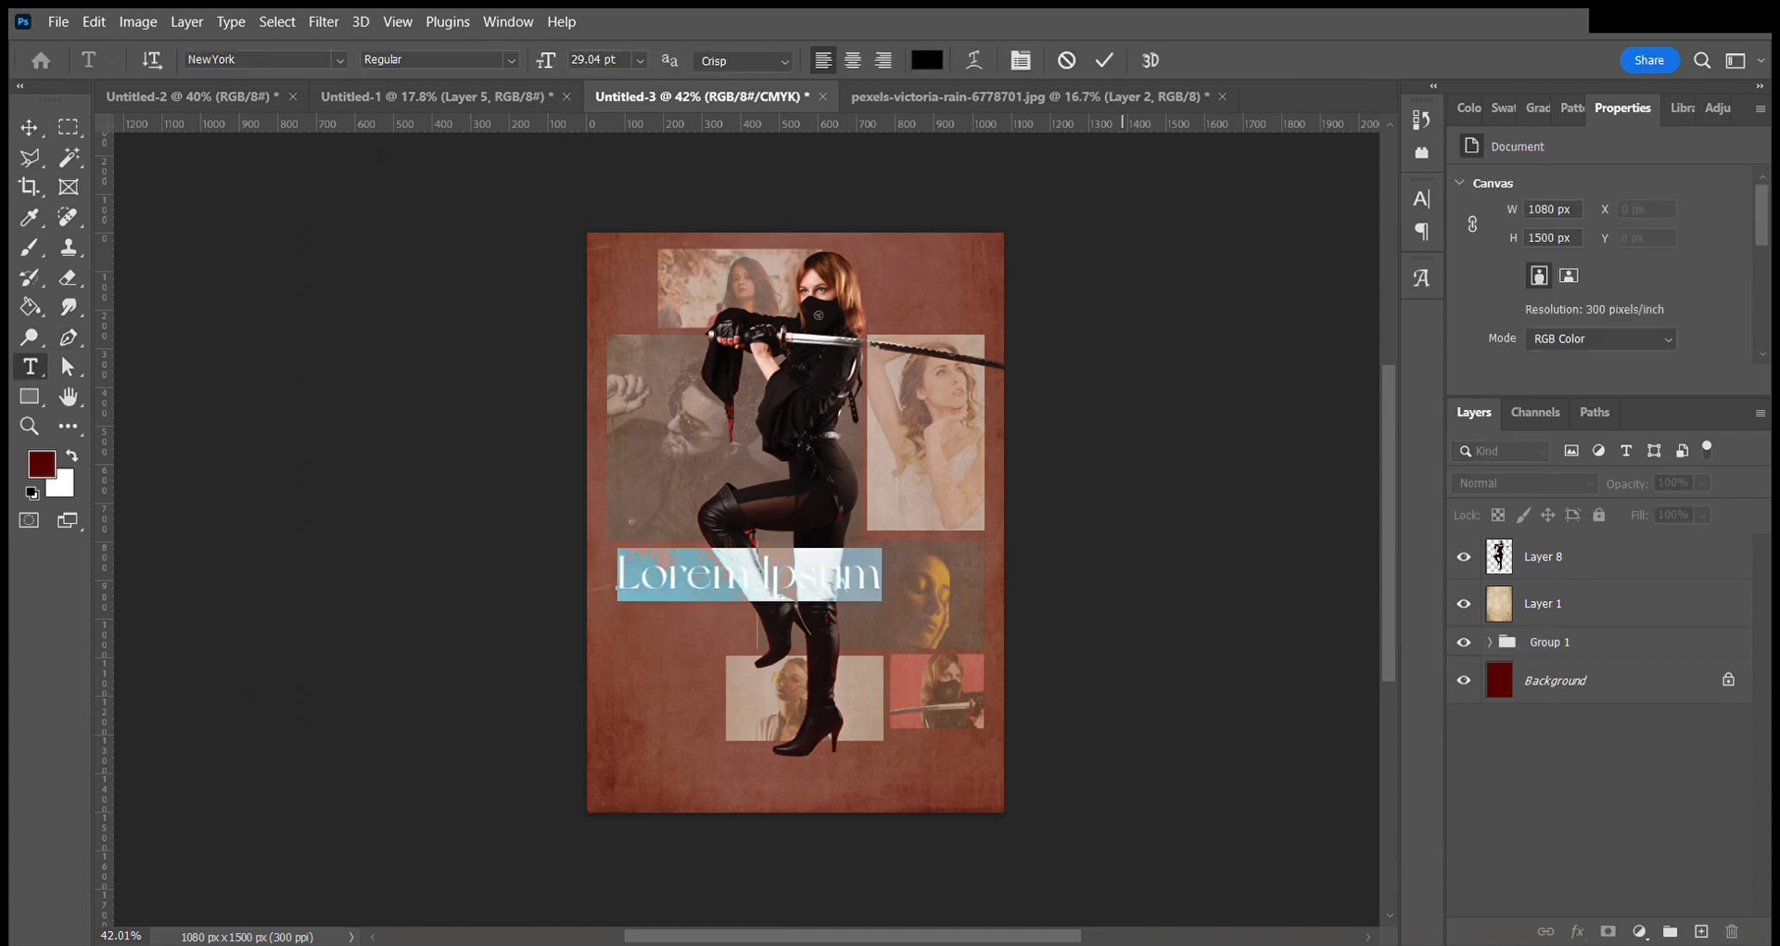
type("The")
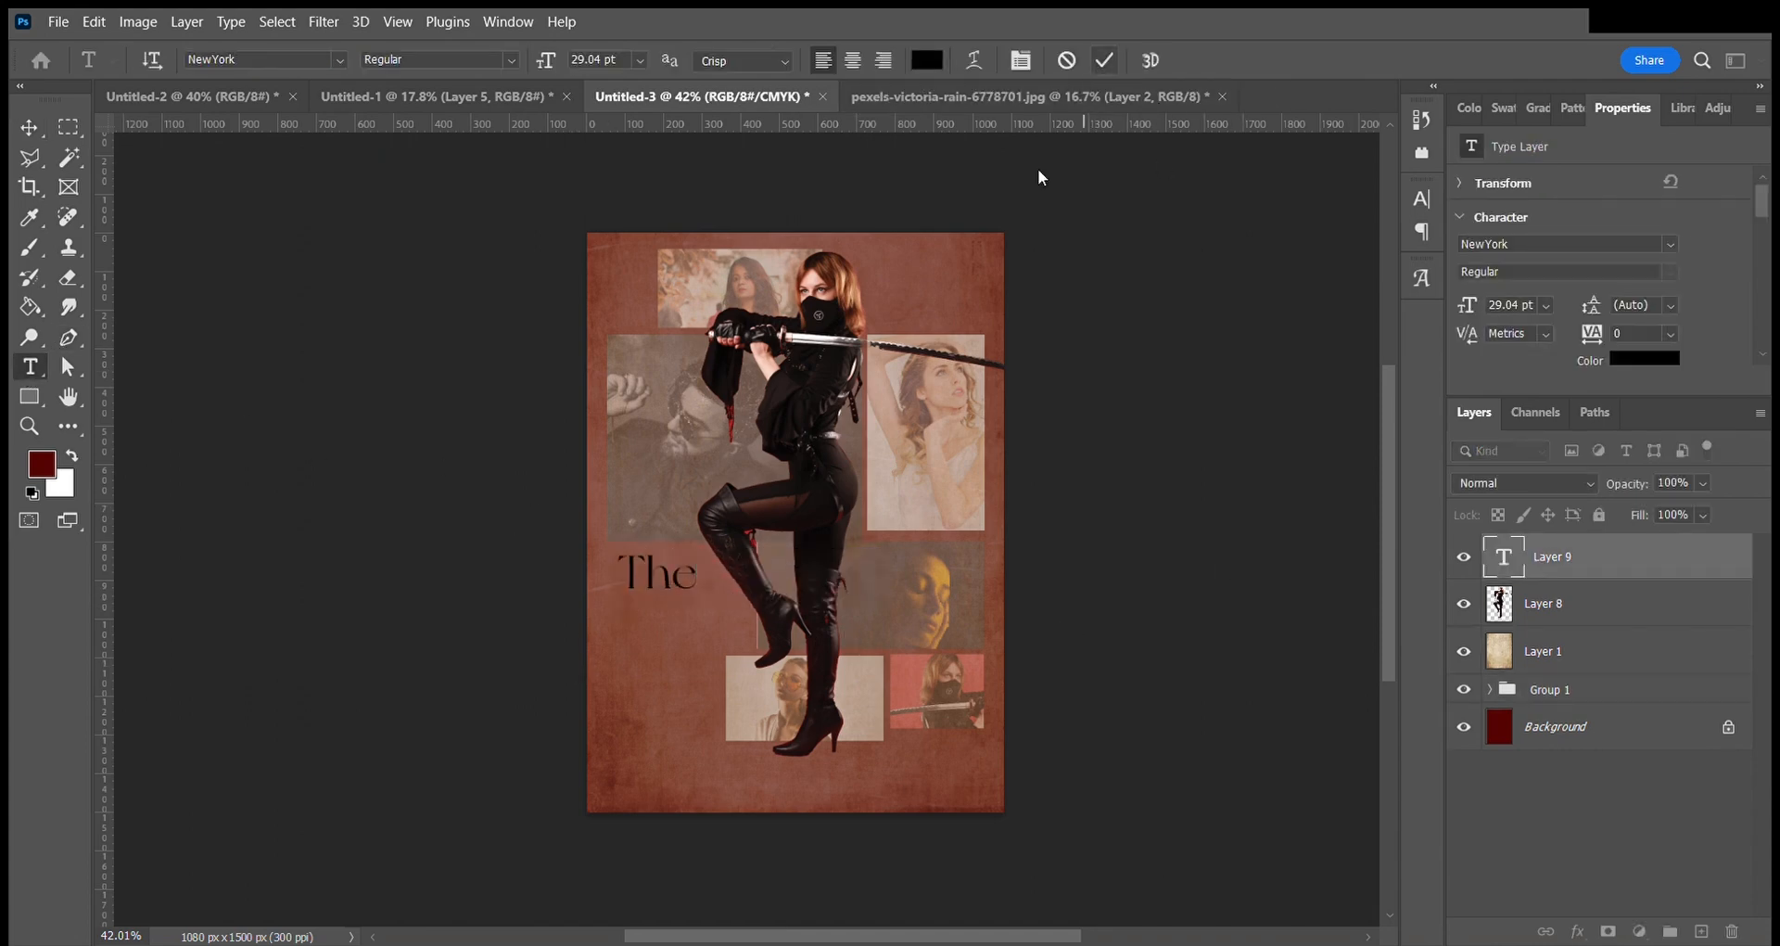
left_click(1104, 60)
Duplicate the text "The" directly below itself and change the copy to "Filmposter".
key("v")
left_click_drag(683, 579, 683, 636)
double_click(658, 631)
type("Fi")
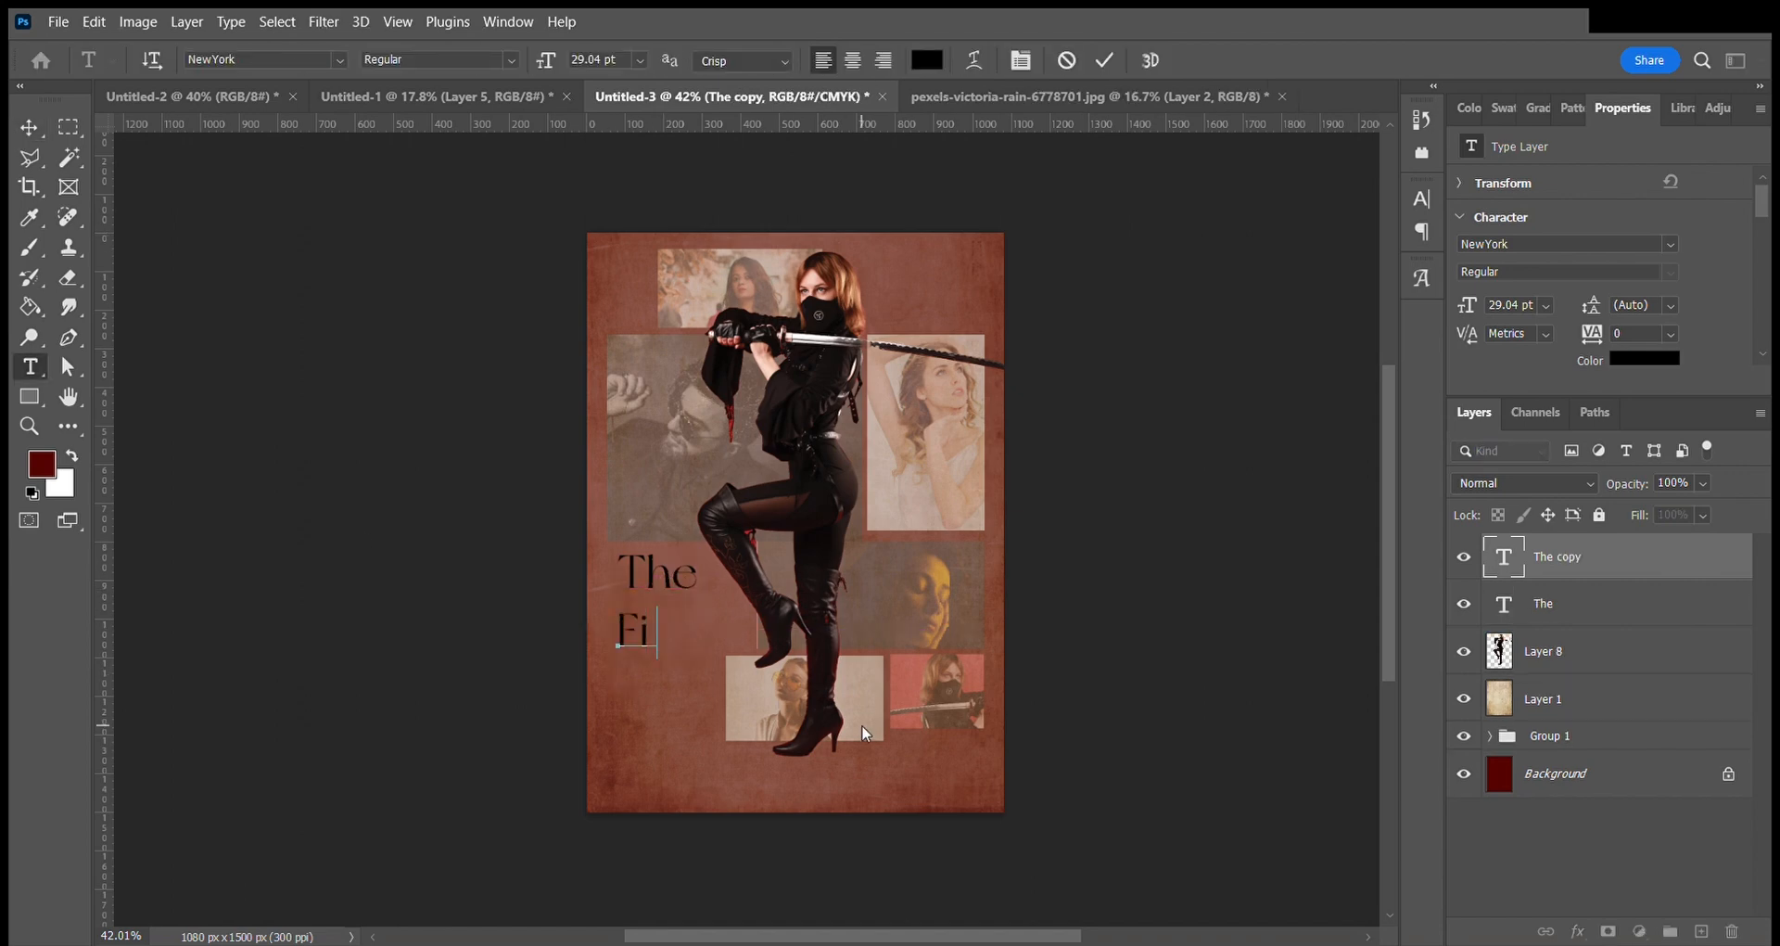
type("lmposter")
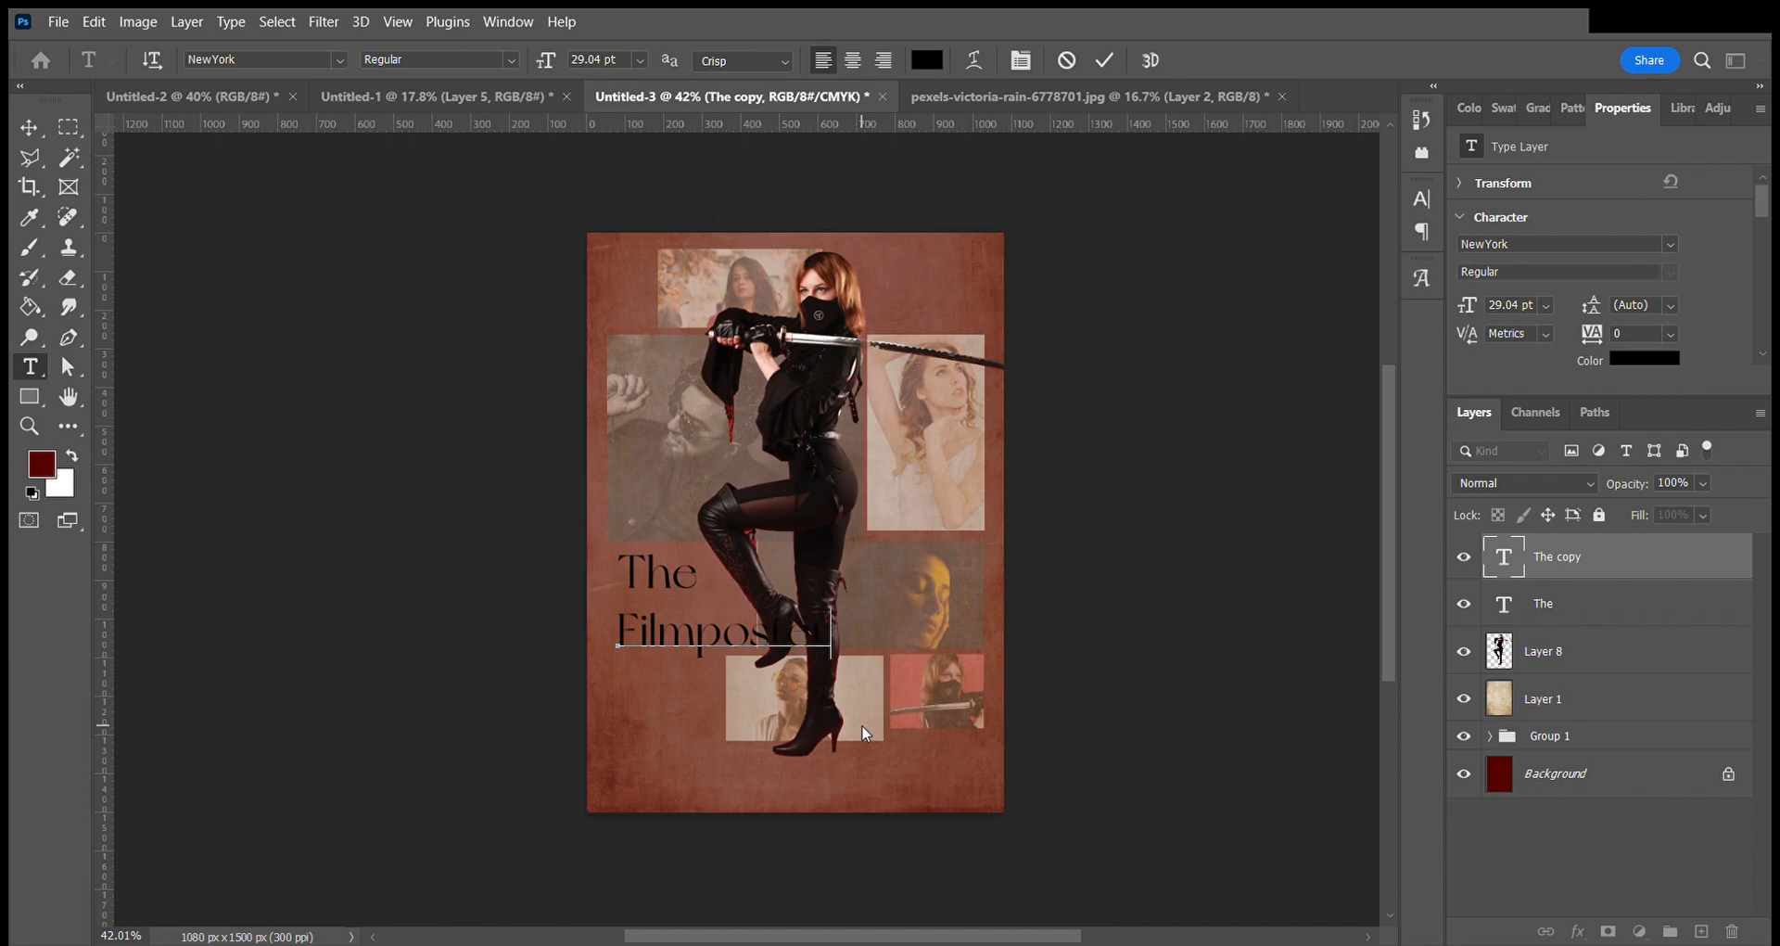
key("ctrl+a")
scroll(1591, 315, "down", 3)
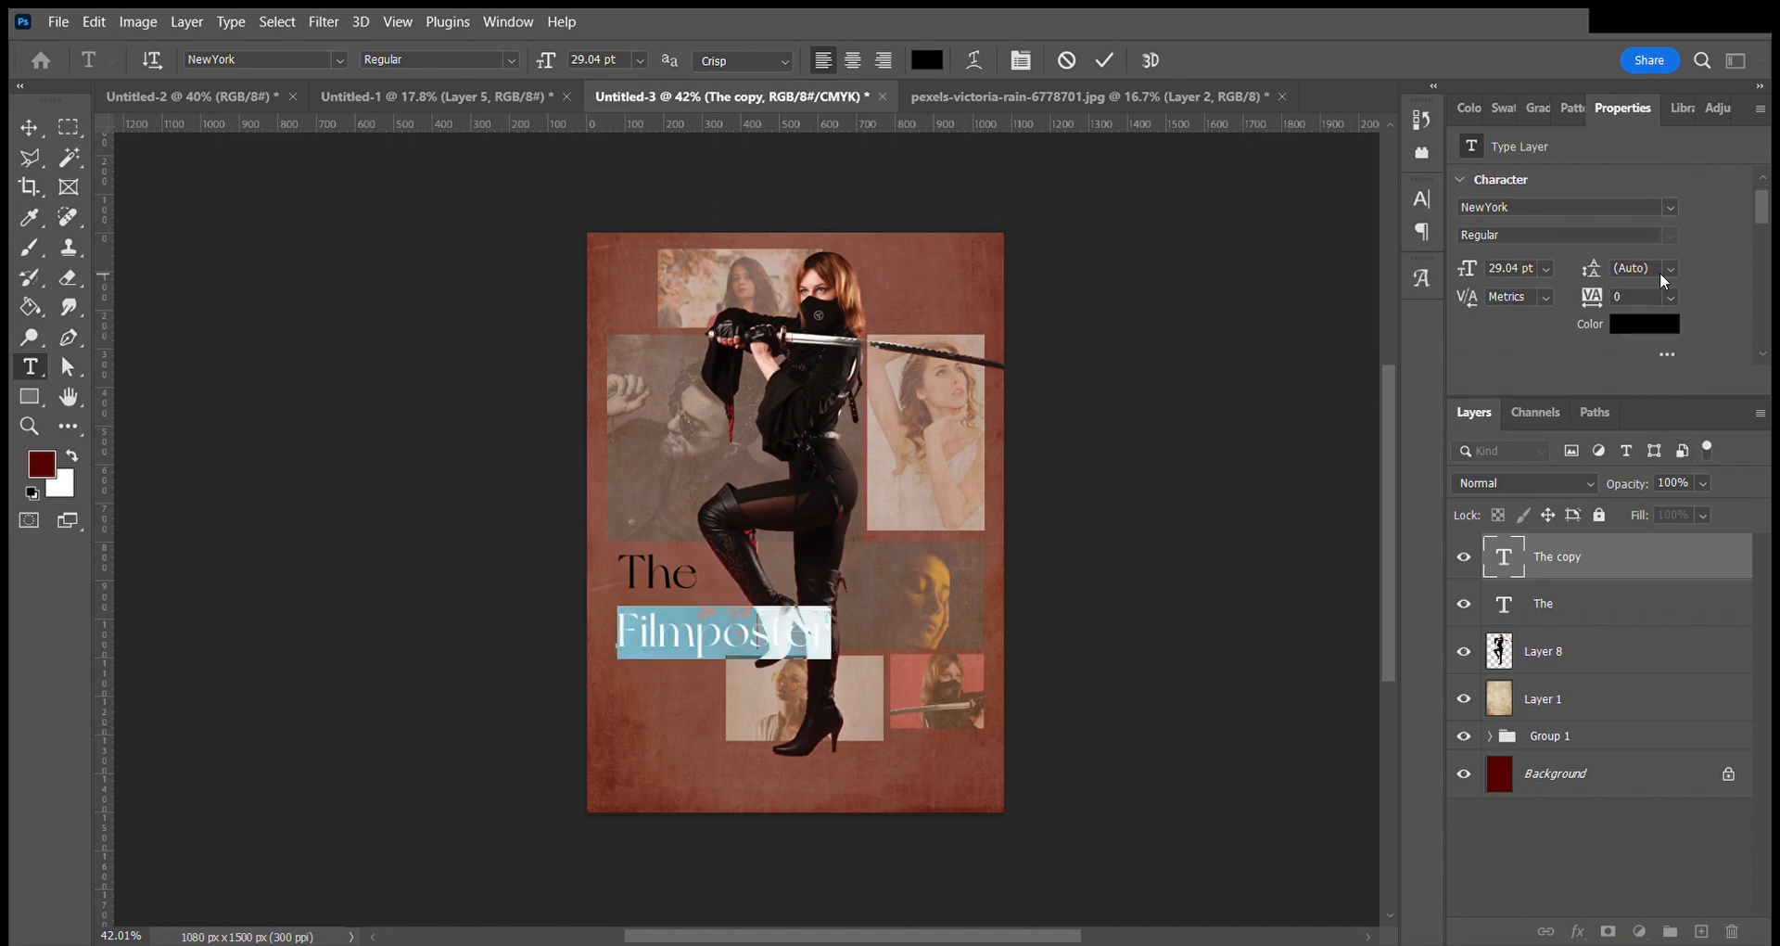
left_click(1106, 60)
key("v")
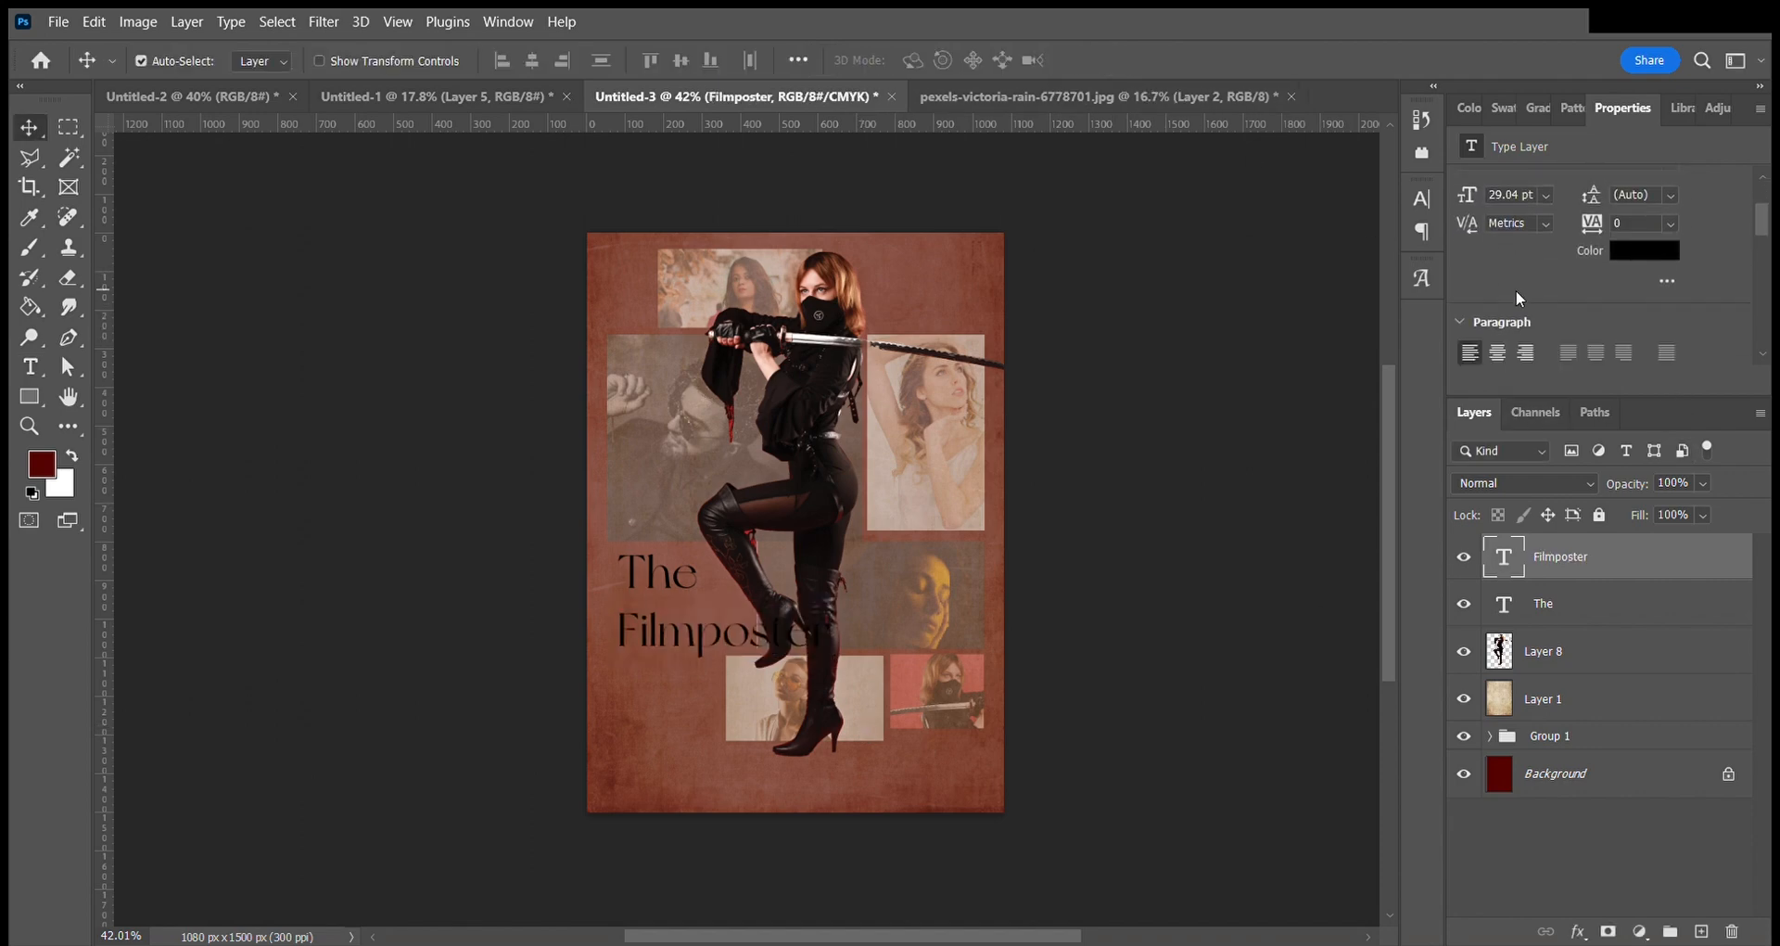
Set the Filmposter text to all caps and clear the canvas selection.
scroll(1591, 279, "down", 2)
left_click(1470, 346)
key("ctrl+a")
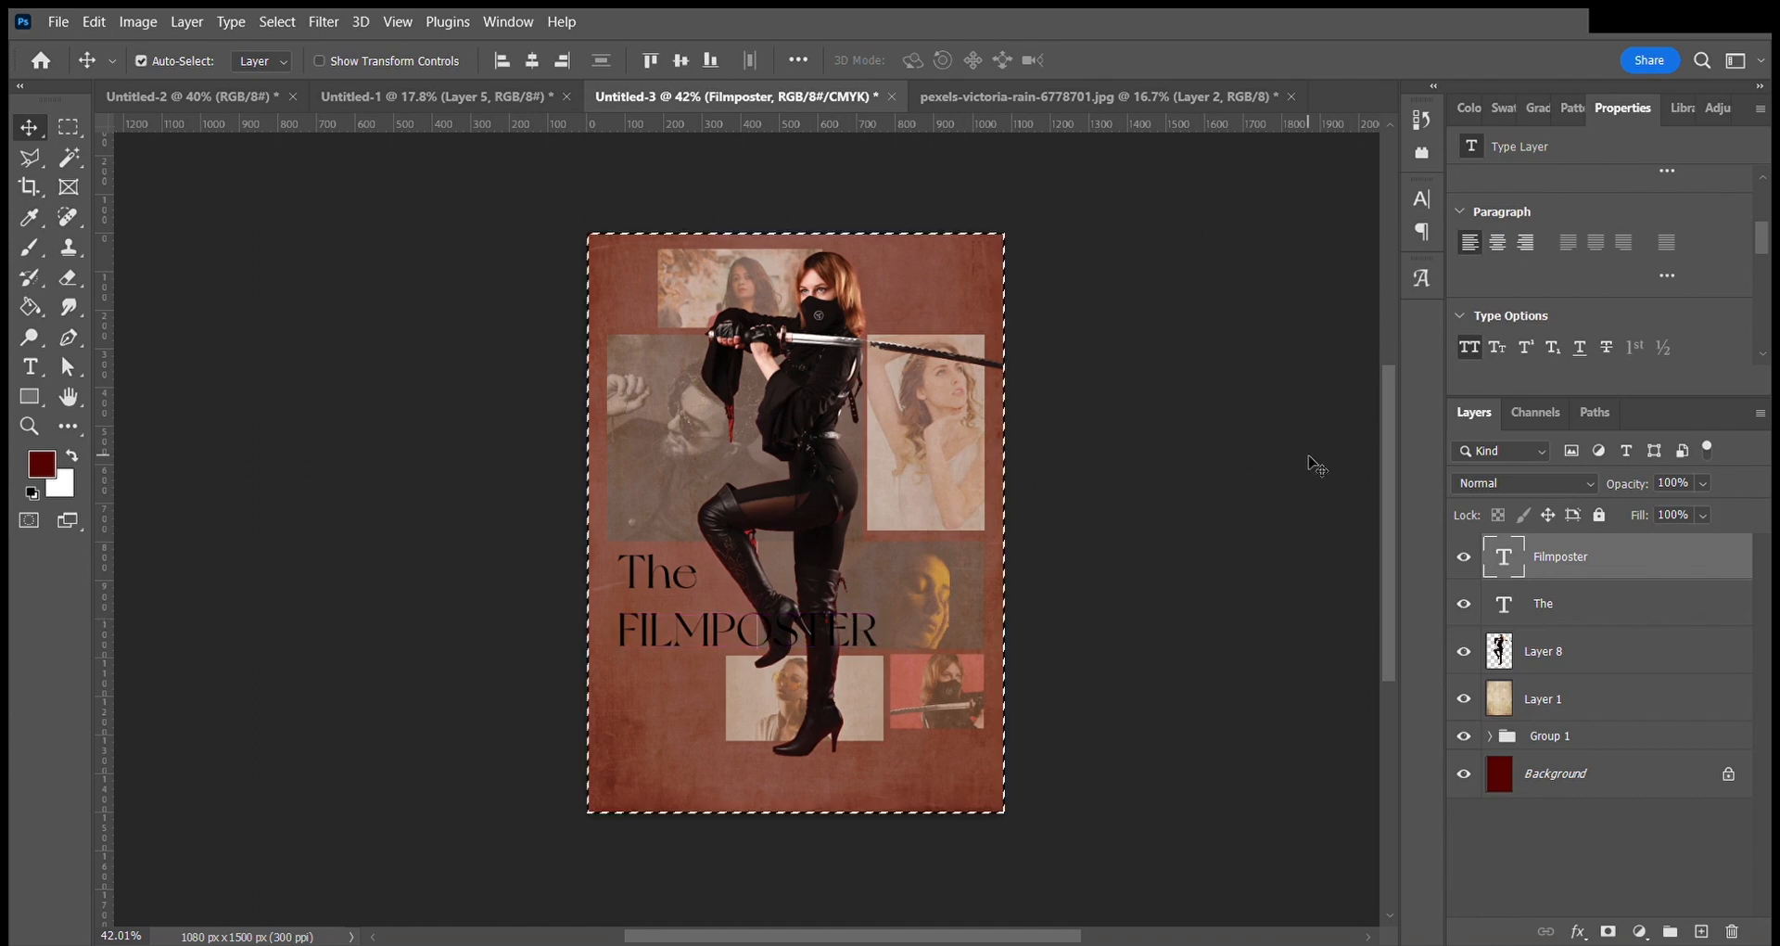
left_click(1198, 581)
key("ctrl+d")
Change the Filmposter font to a Absolute Empire and scale the text to 65.45% width and 120.51% height.
left_click(692, 633)
left_click(1667, 245)
left_click(1542, 336)
key("ctrl+t")
left_click_drag(952, 637, 822, 595)
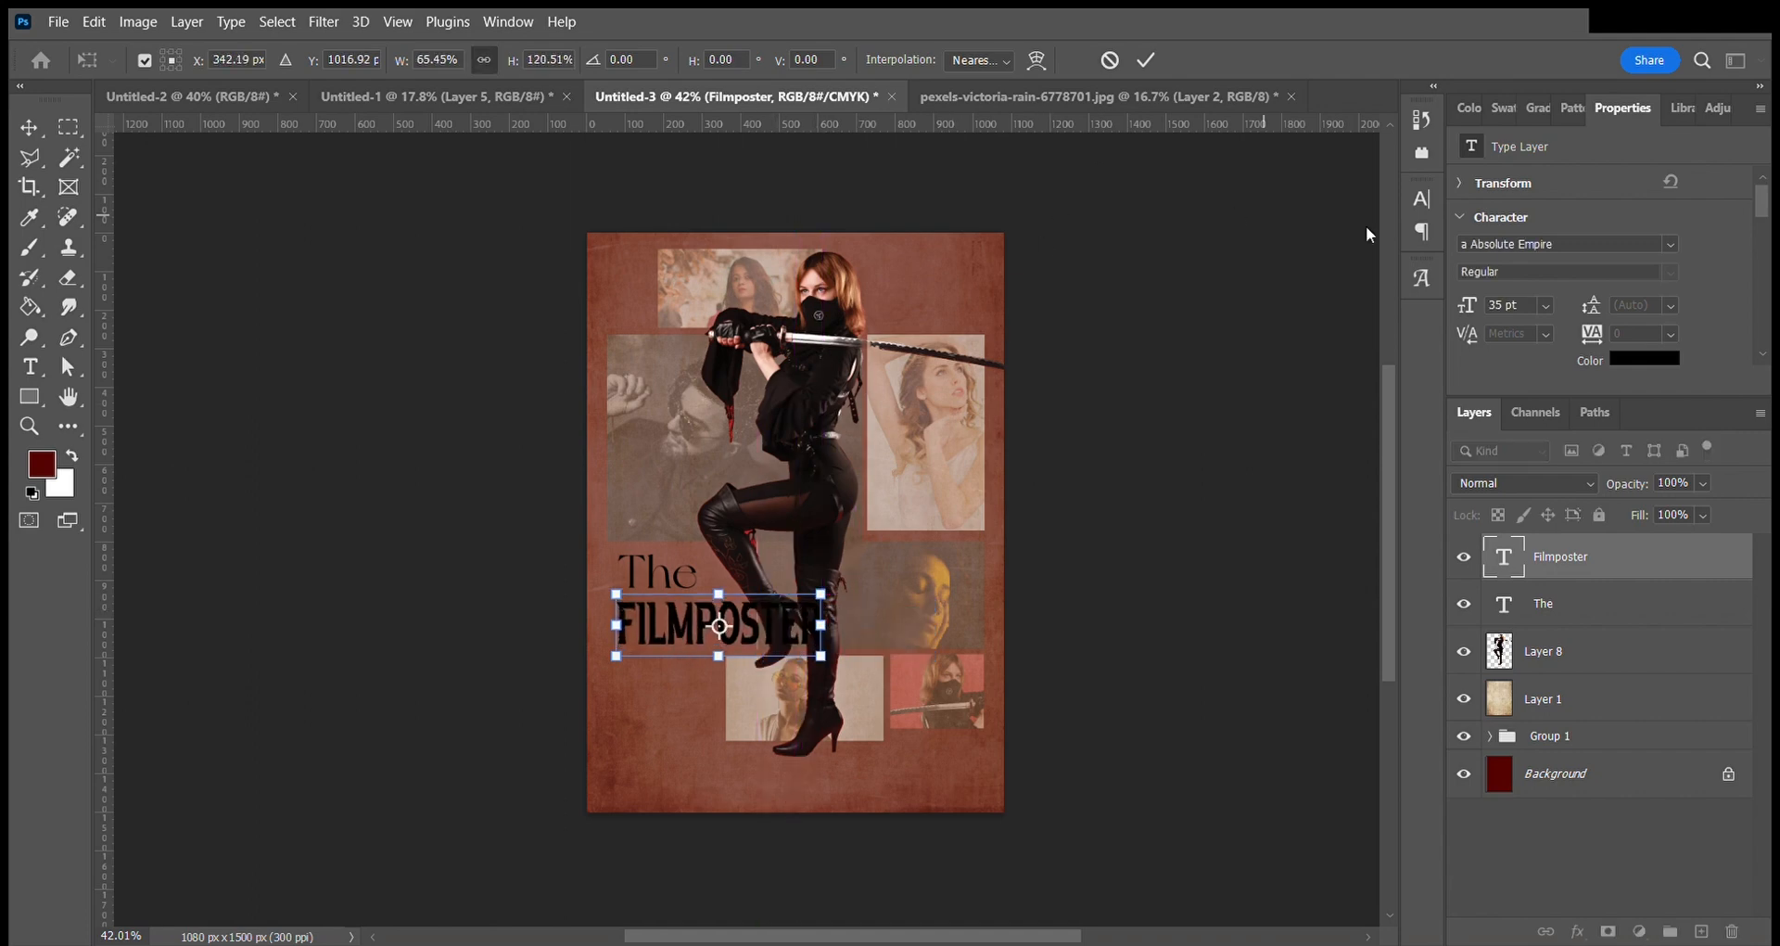
left_click(1148, 60)
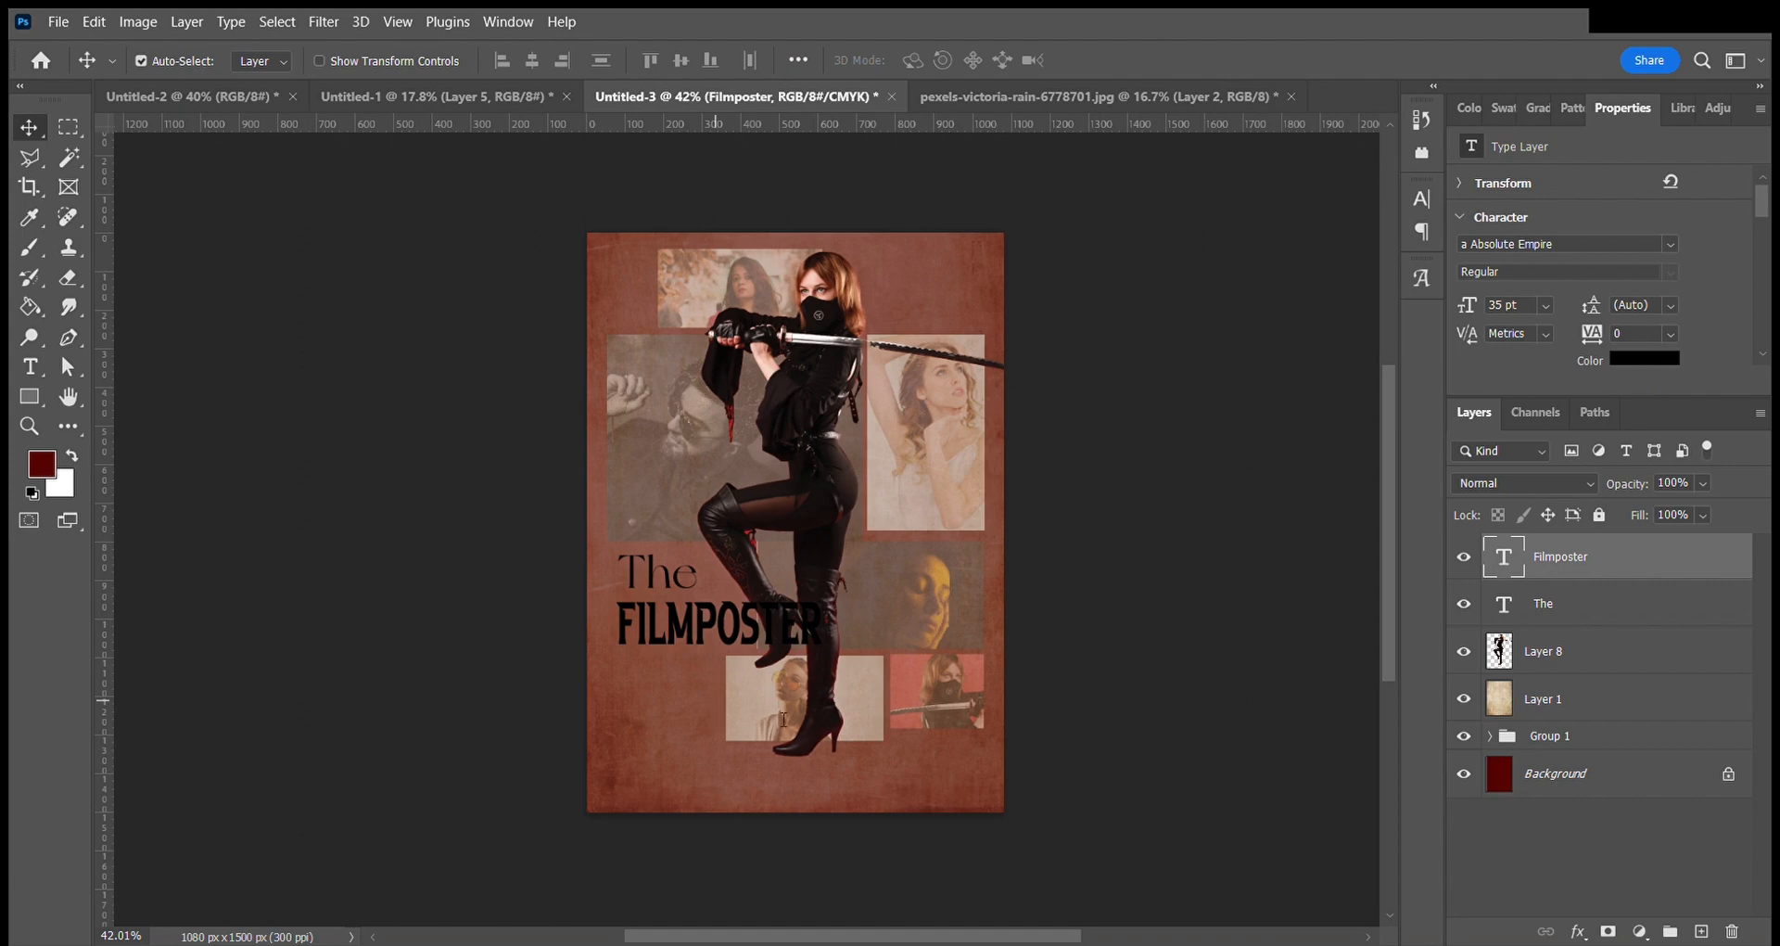
Color the Filmposter text white and the text "The" orange.
left_click_drag(1147, 564, 1001, 441)
left_click(1493, 451)
left_click(1547, 603)
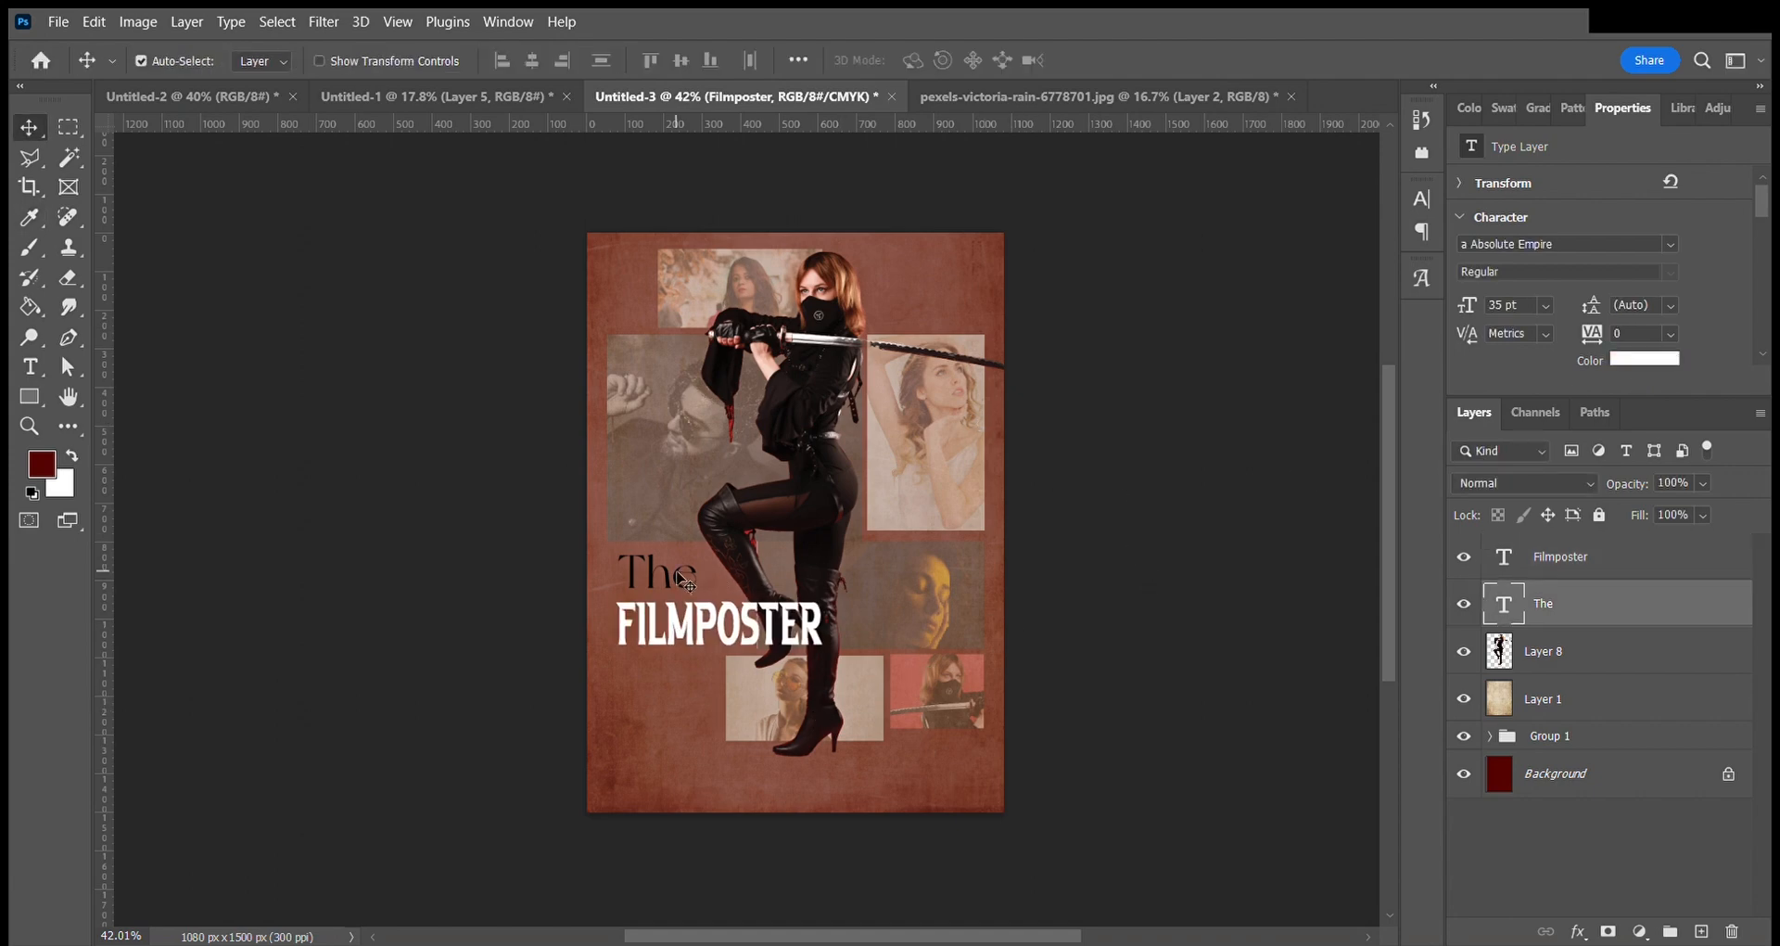
left_click(1646, 361)
left_click_drag(1297, 547, 1293, 425)
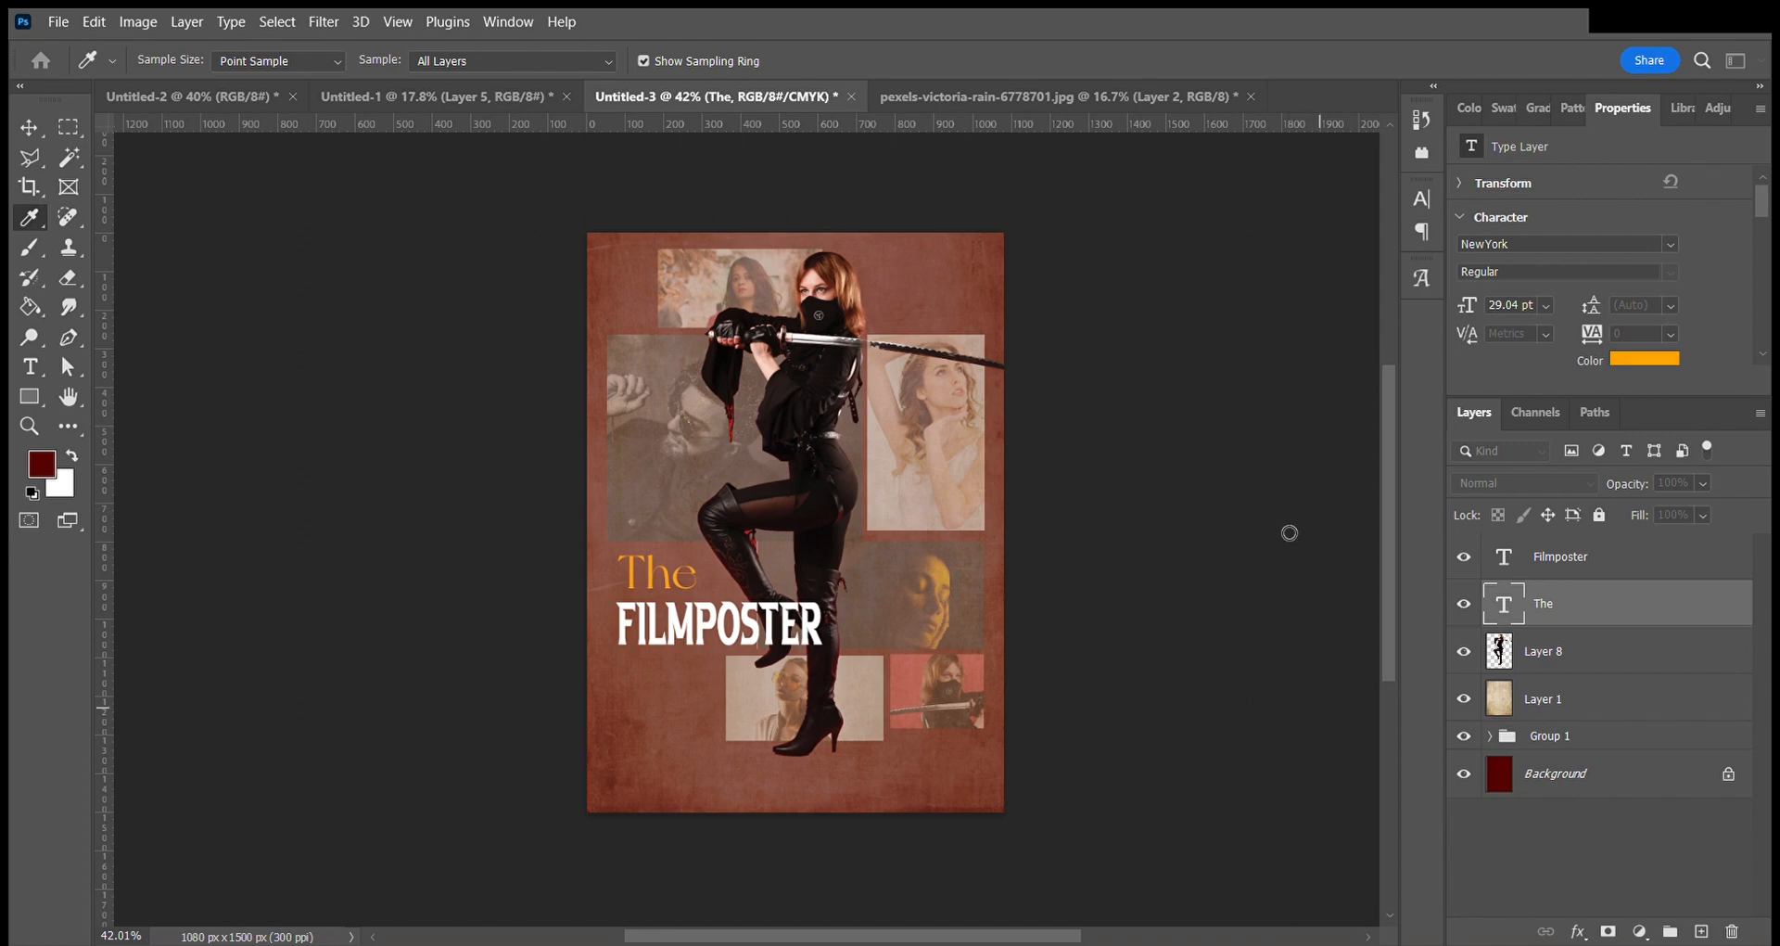
left_click(1507, 446)
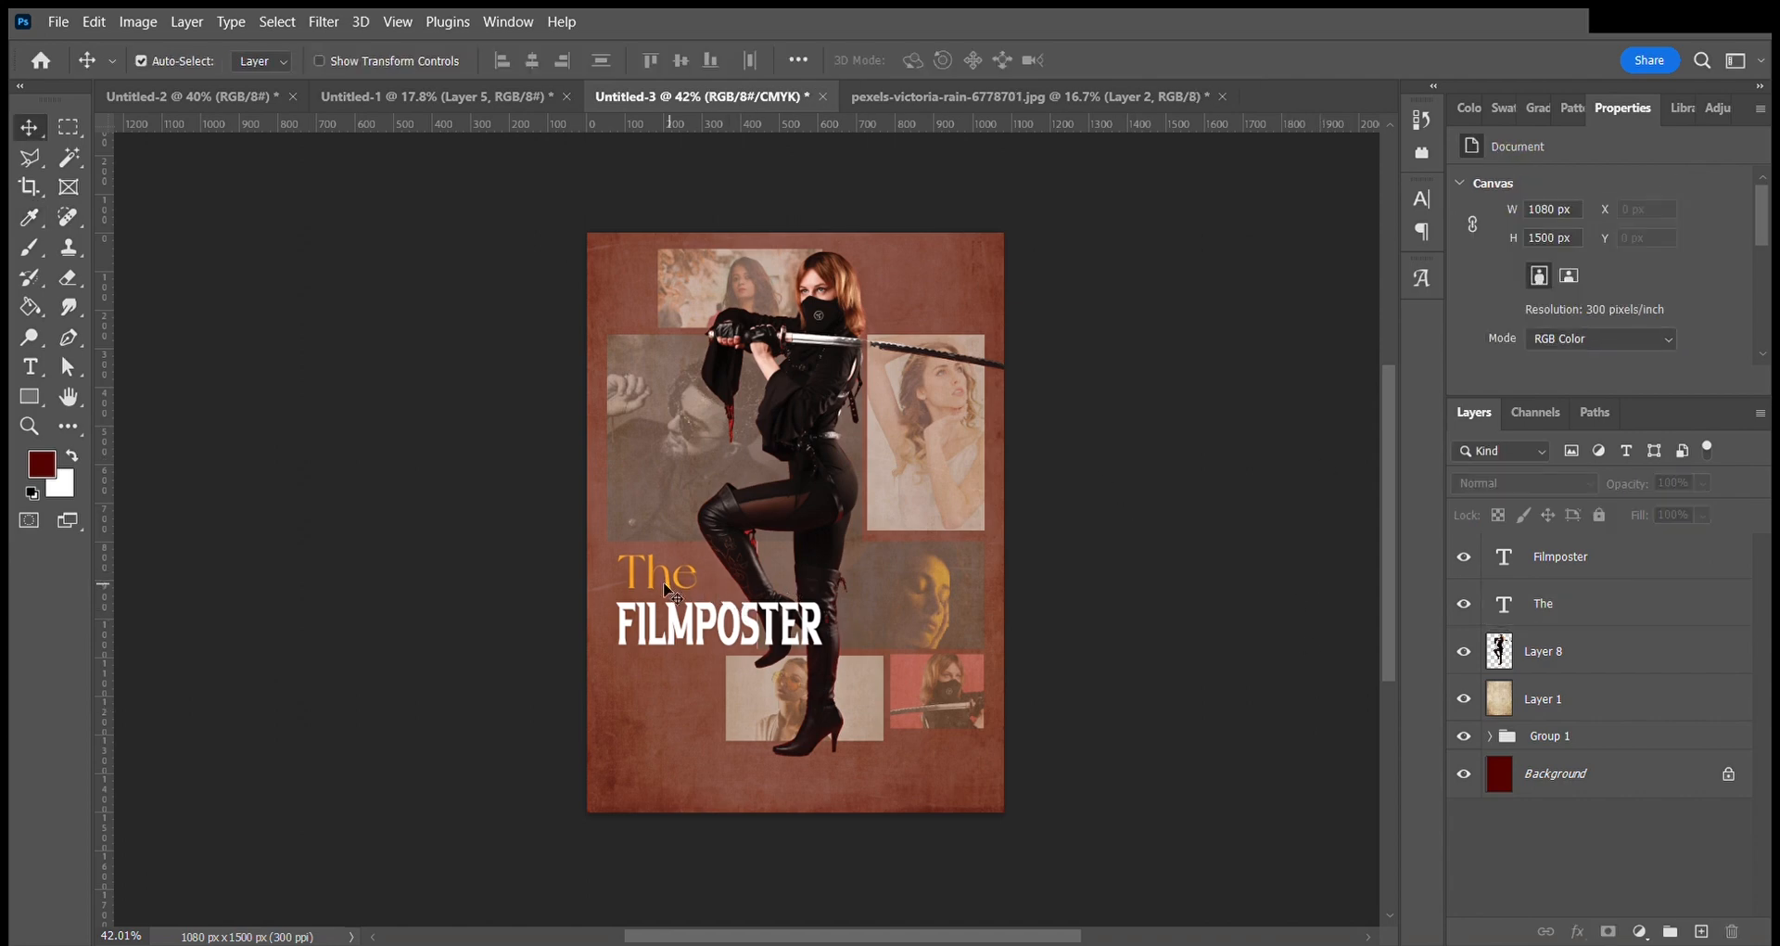
Duplicate the orange text "The" below Filmposter and set the copy to Open Sans at 11 pt.
left_click_drag(660, 586, 707, 657)
left_click(1529, 252)
type("Open Sans")
key("Return")
mouse_move(1476, 310)
left_mouse_down()
mouse_move(1452, 313)
mouse_move(1484, 310)
left_mouse_up()
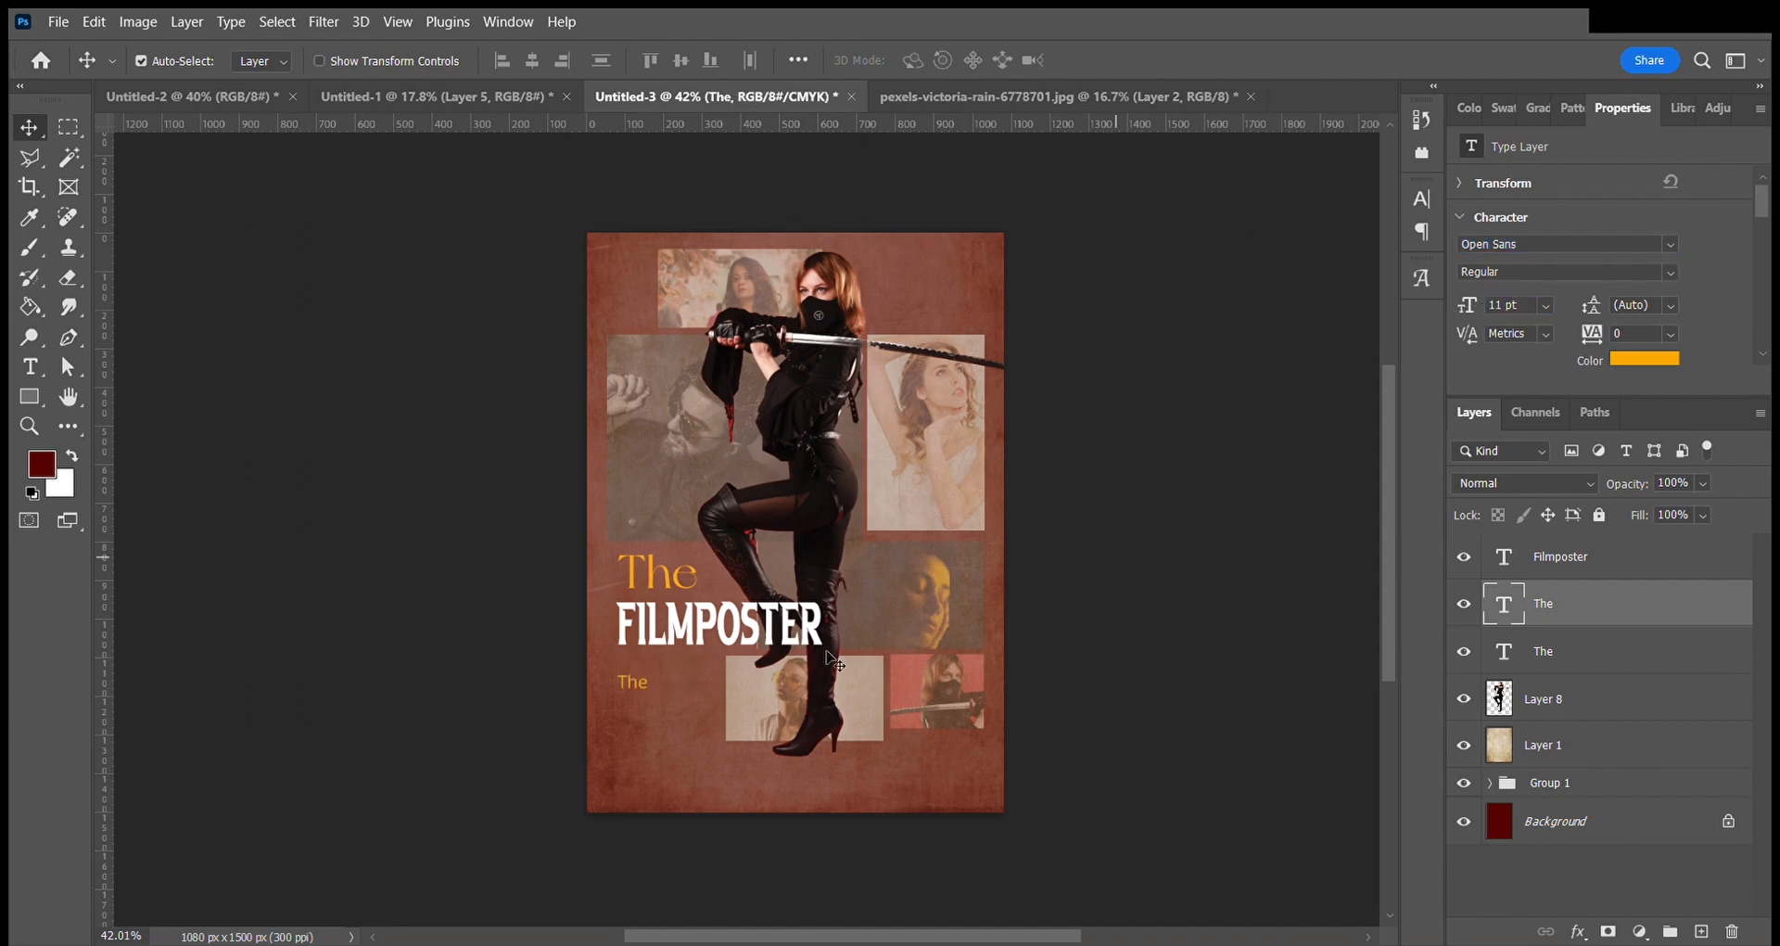
Change the small orange text to "On In Cinema" and move it up close beneath Filmposter.
double_click(626, 684)
type("On In C")
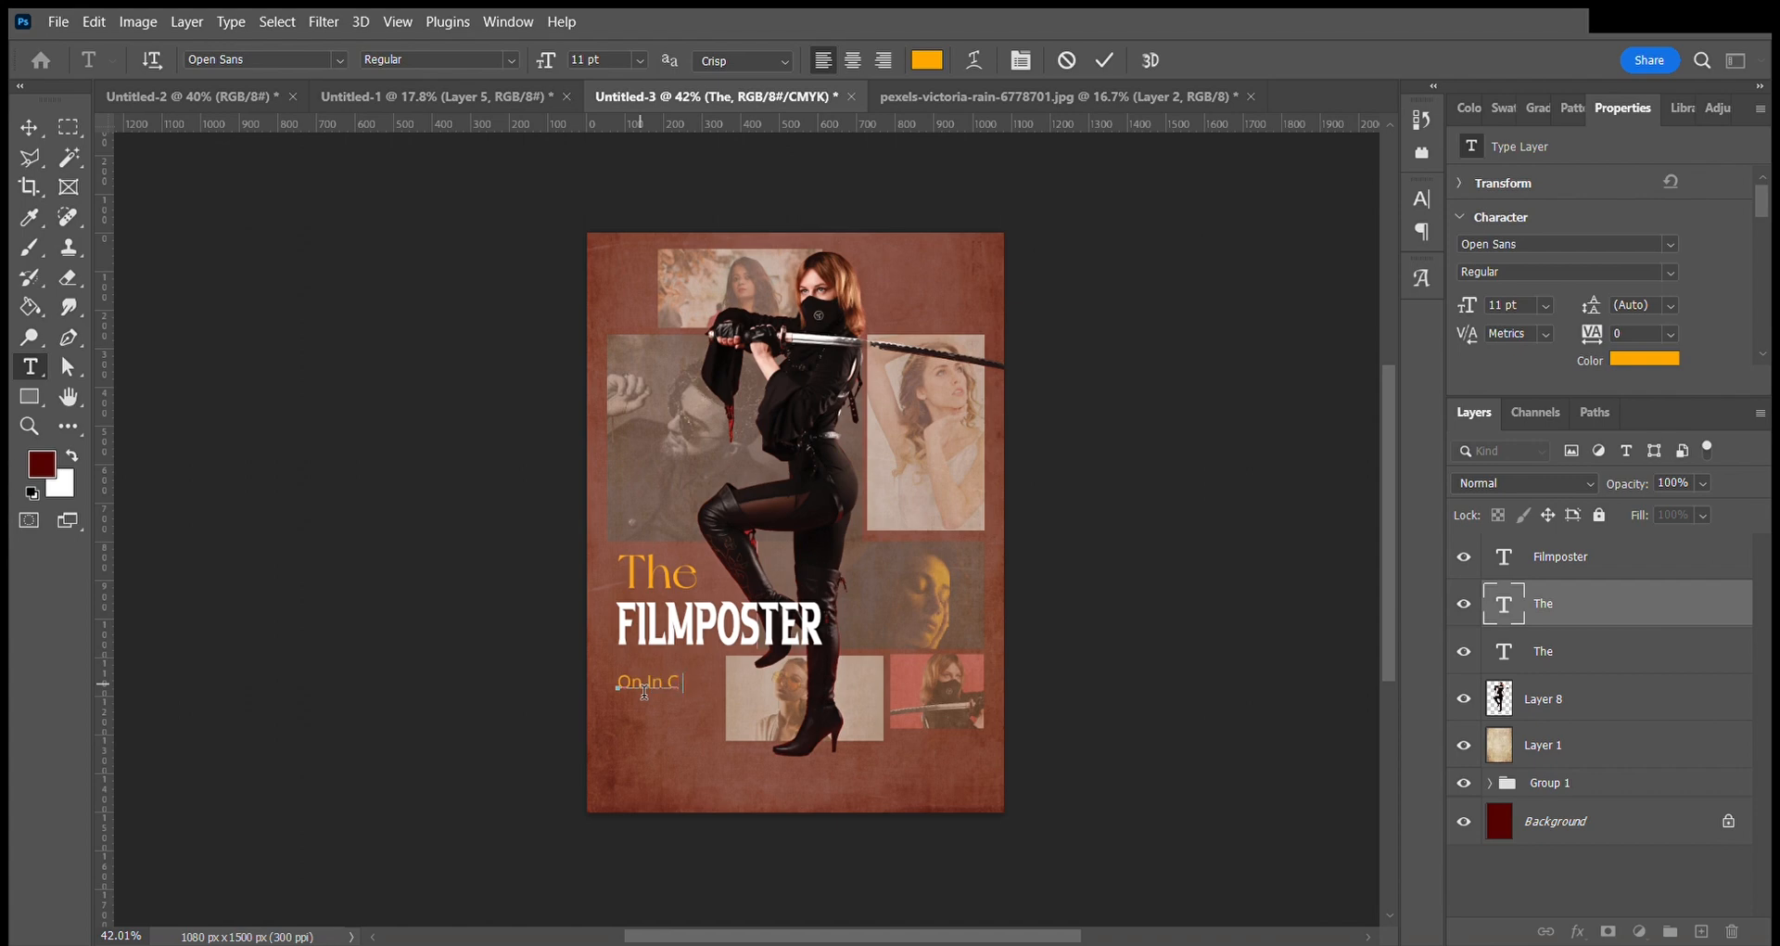
type("inema")
left_click(1103, 60)
key("v")
left_click_drag(682, 691, 674, 657)
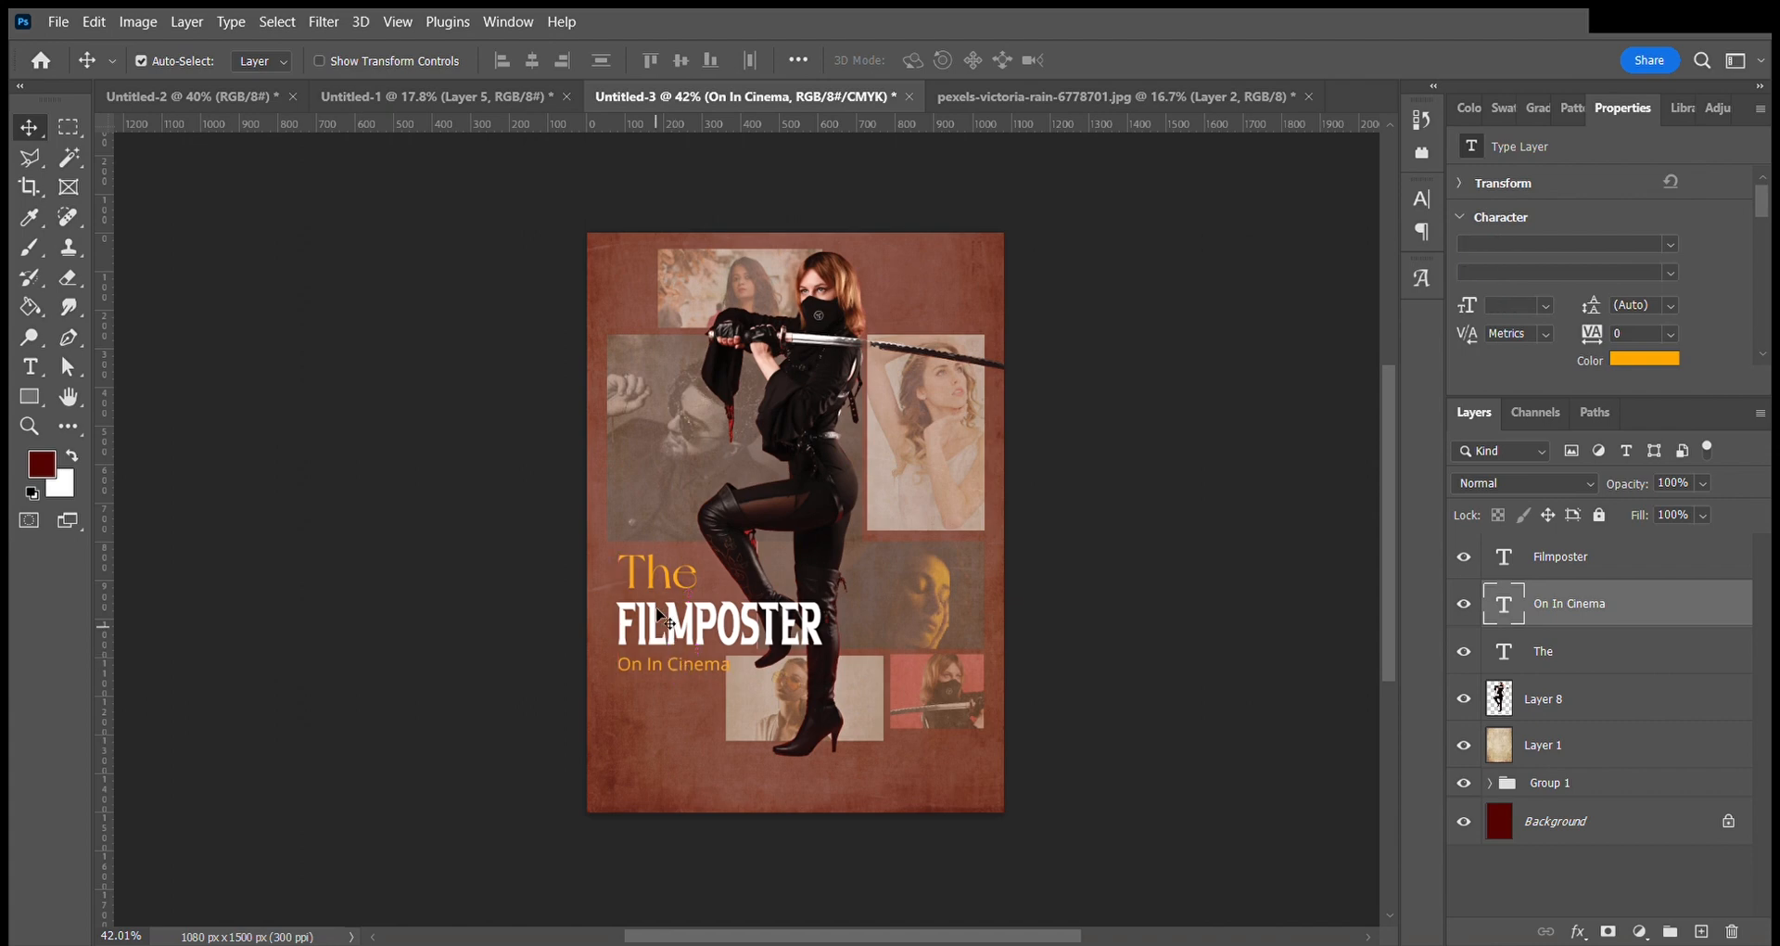
Move the three text layers together to line up with the left edge of the black-and-white photo.
left_click(661, 635, "shift")
left_click(658, 579, "shift")
left_click_drag(658, 579, 649, 576)
Duplicate "On In Cinema" directly below itself, change the copy to "AUG 5" and color it white.
left_click(662, 665)
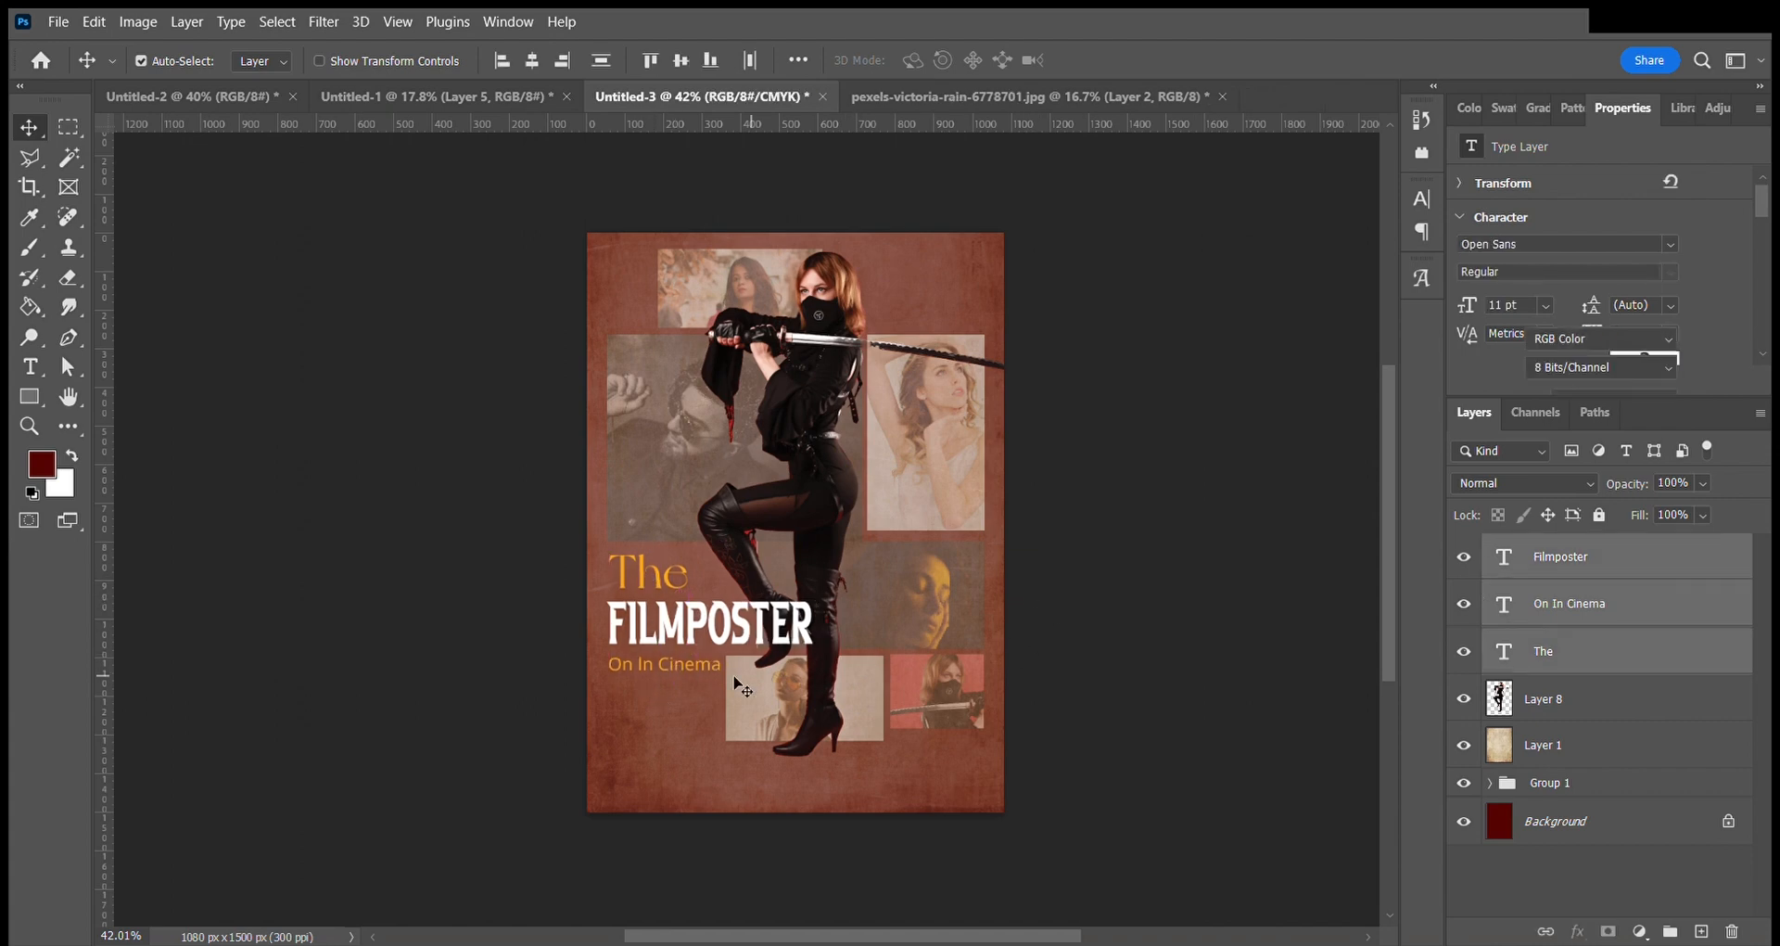
left_click_drag(665, 669, 665, 700)
double_click(665, 694)
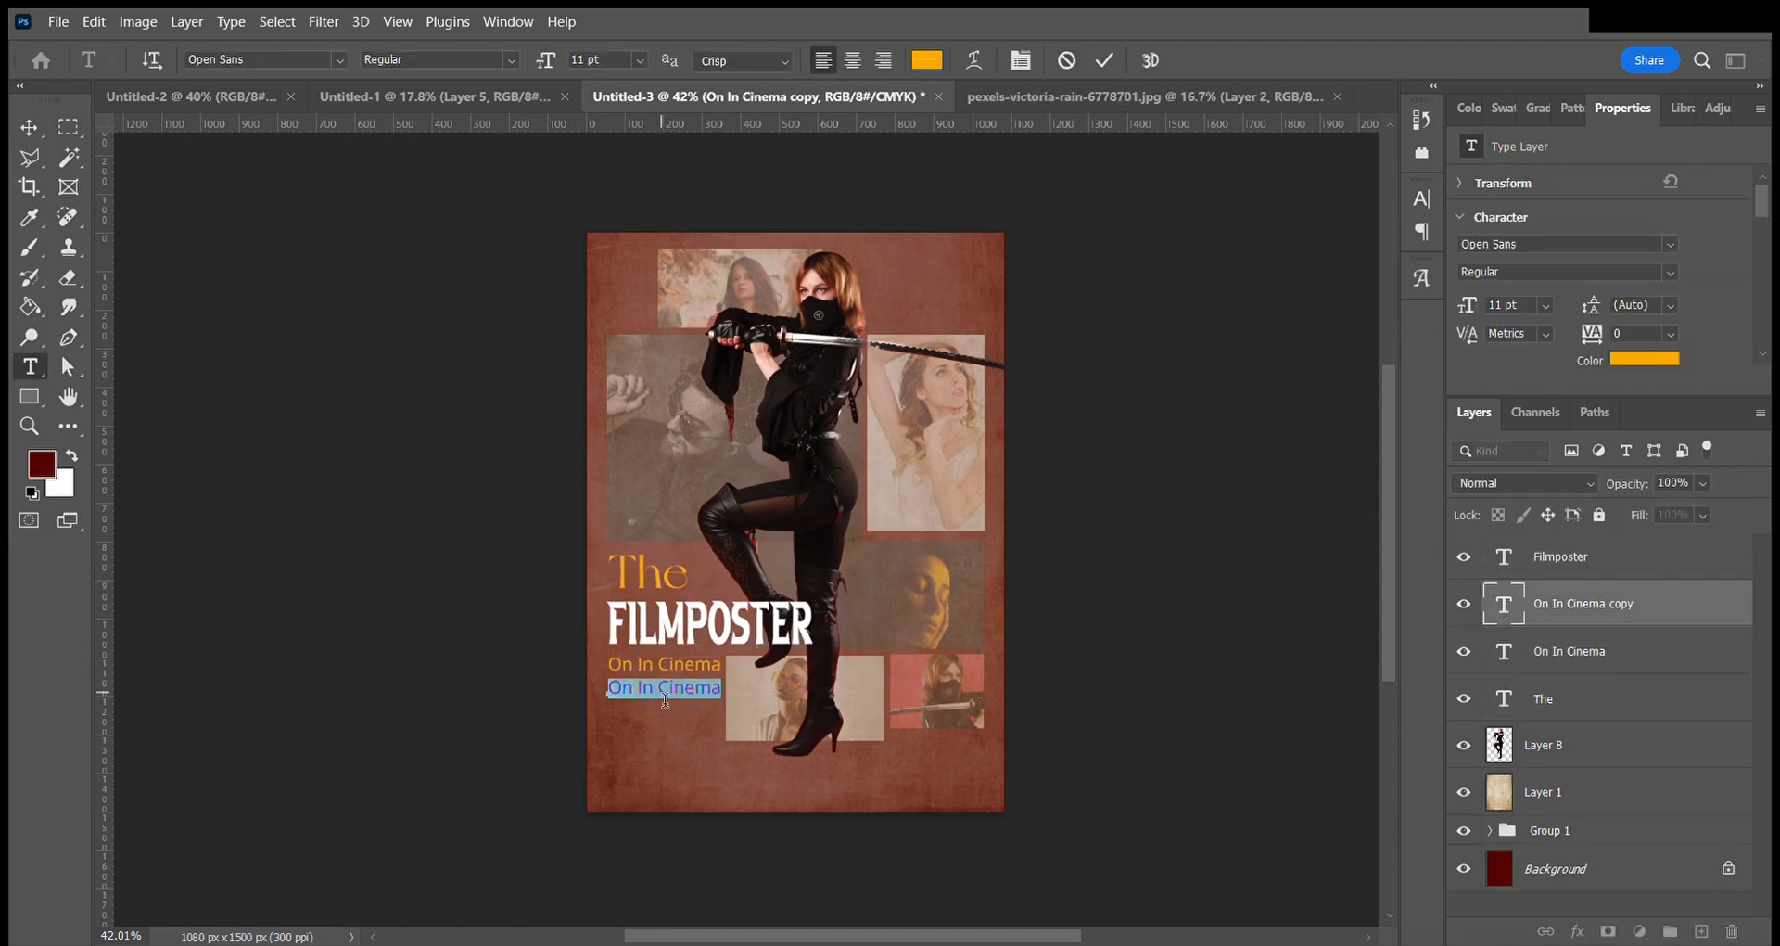
type("AUG 5")
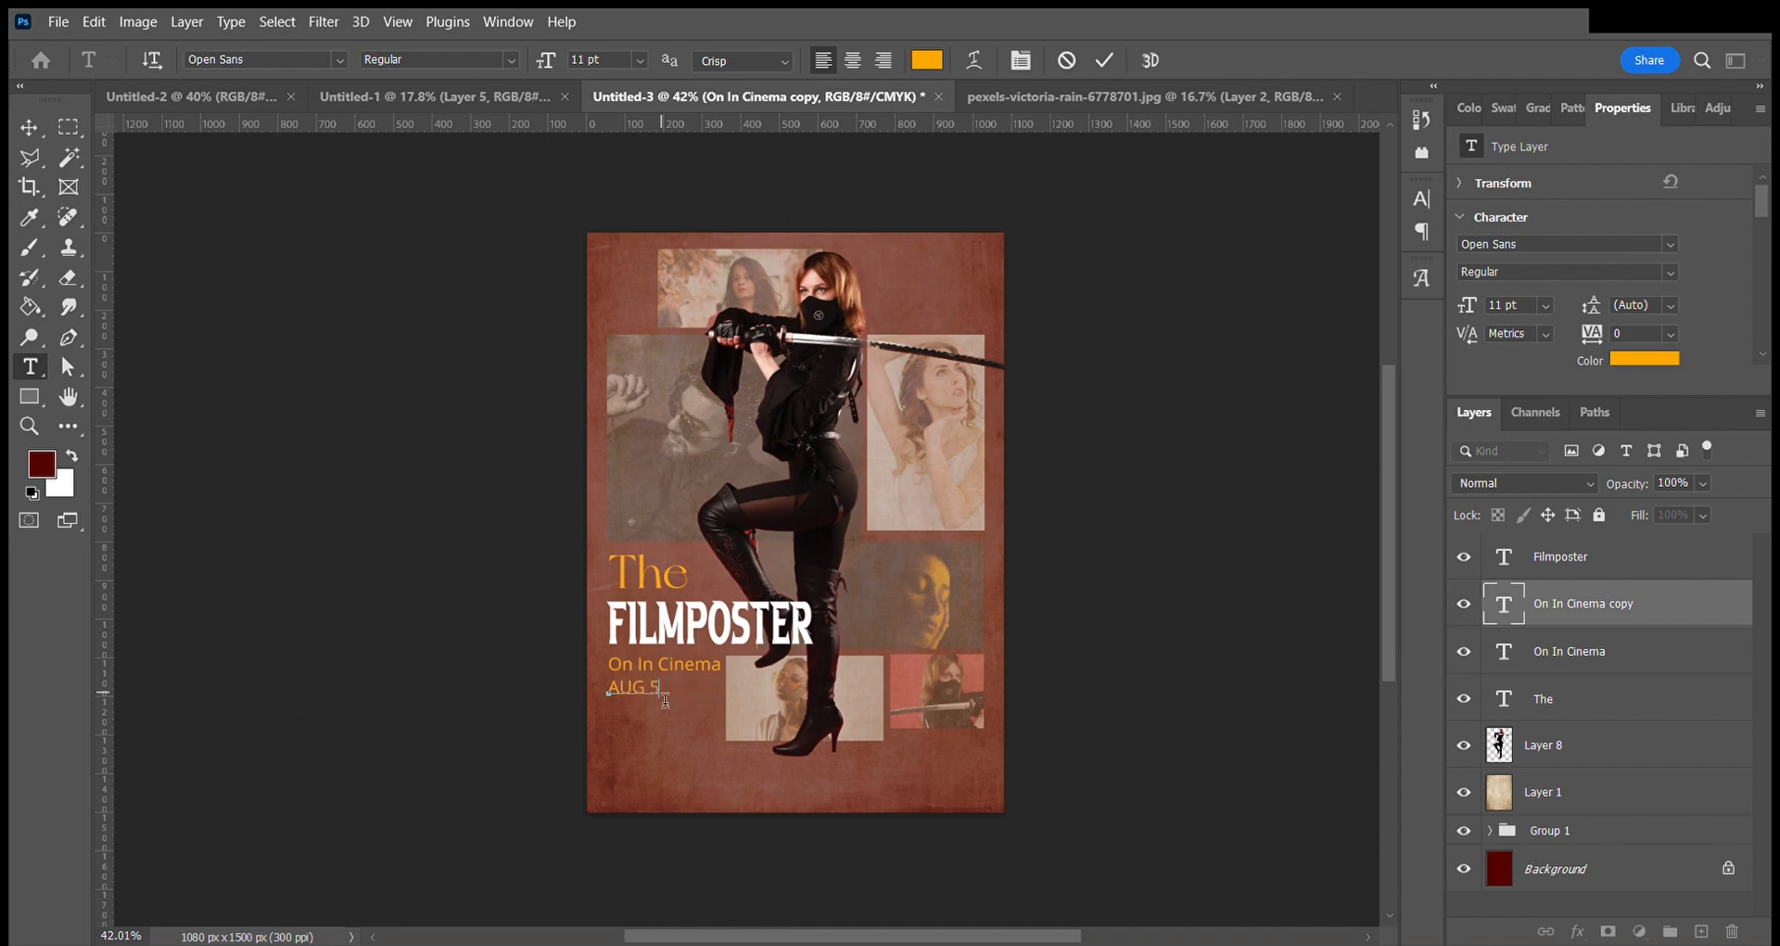
key("ctrl+a")
left_click(1641, 361)
left_click(995, 429)
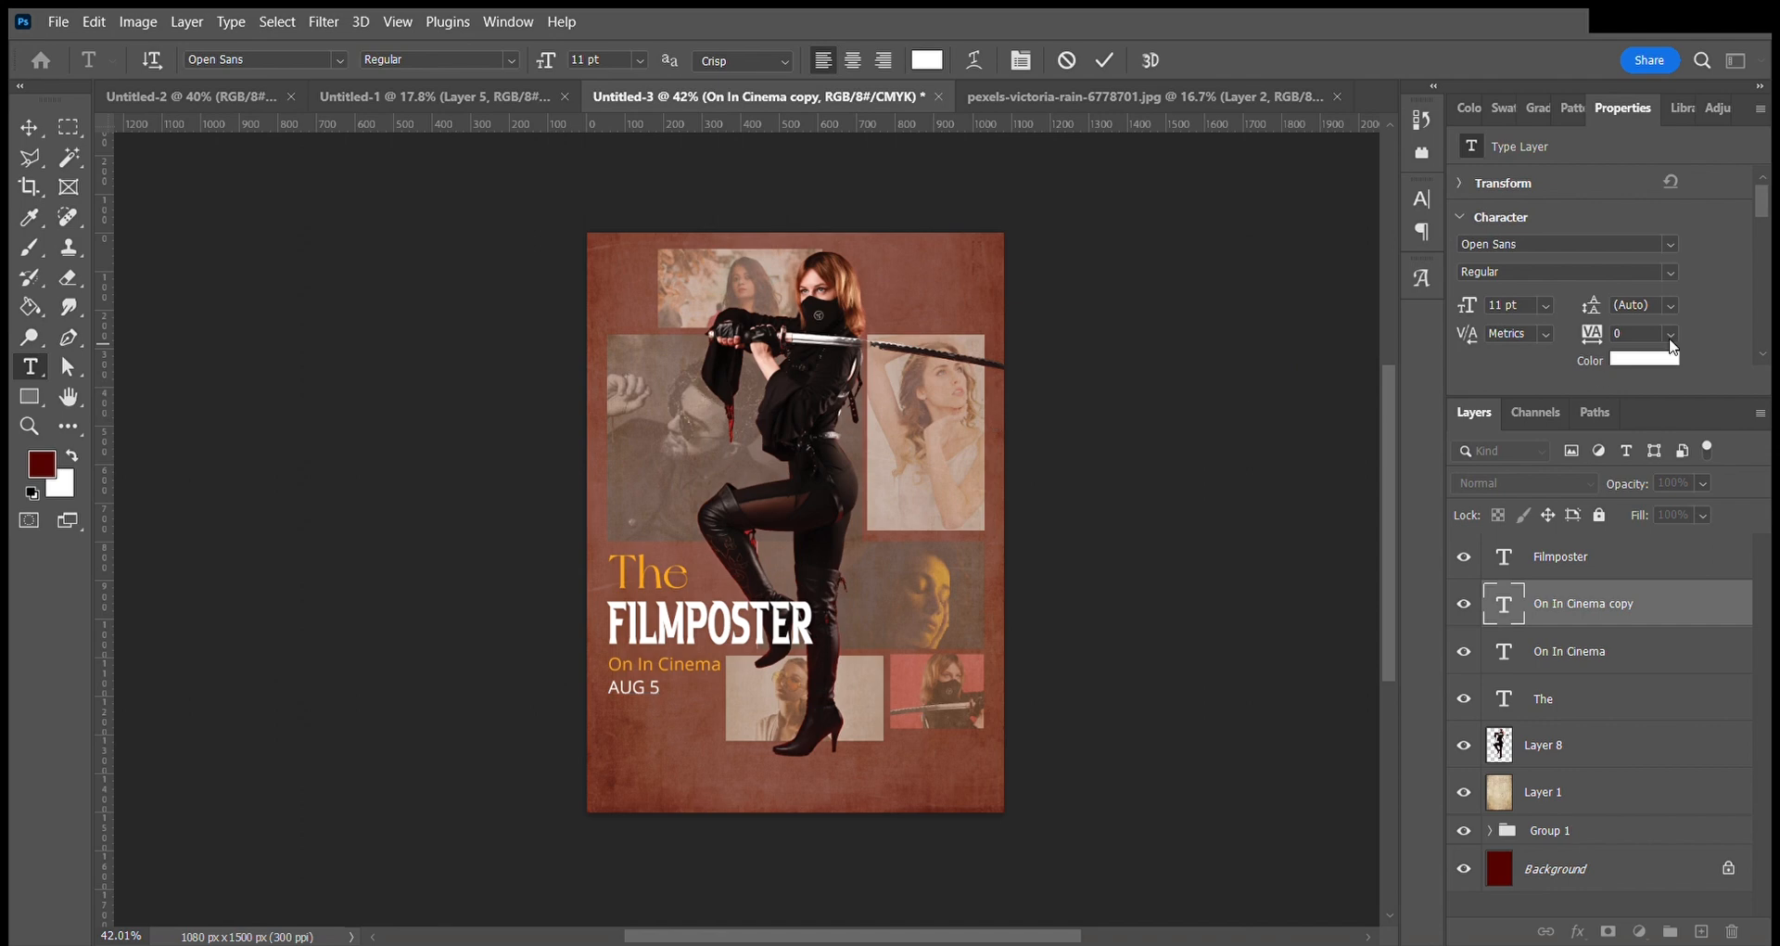
Set the AUG 5 text to Bold at 24 pt and line it up beneath On In Cinema.
left_click(1672, 272)
left_click(1530, 413)
left_click_drag(596, 762, 630, 766)
left_click(1104, 60)
key("v")
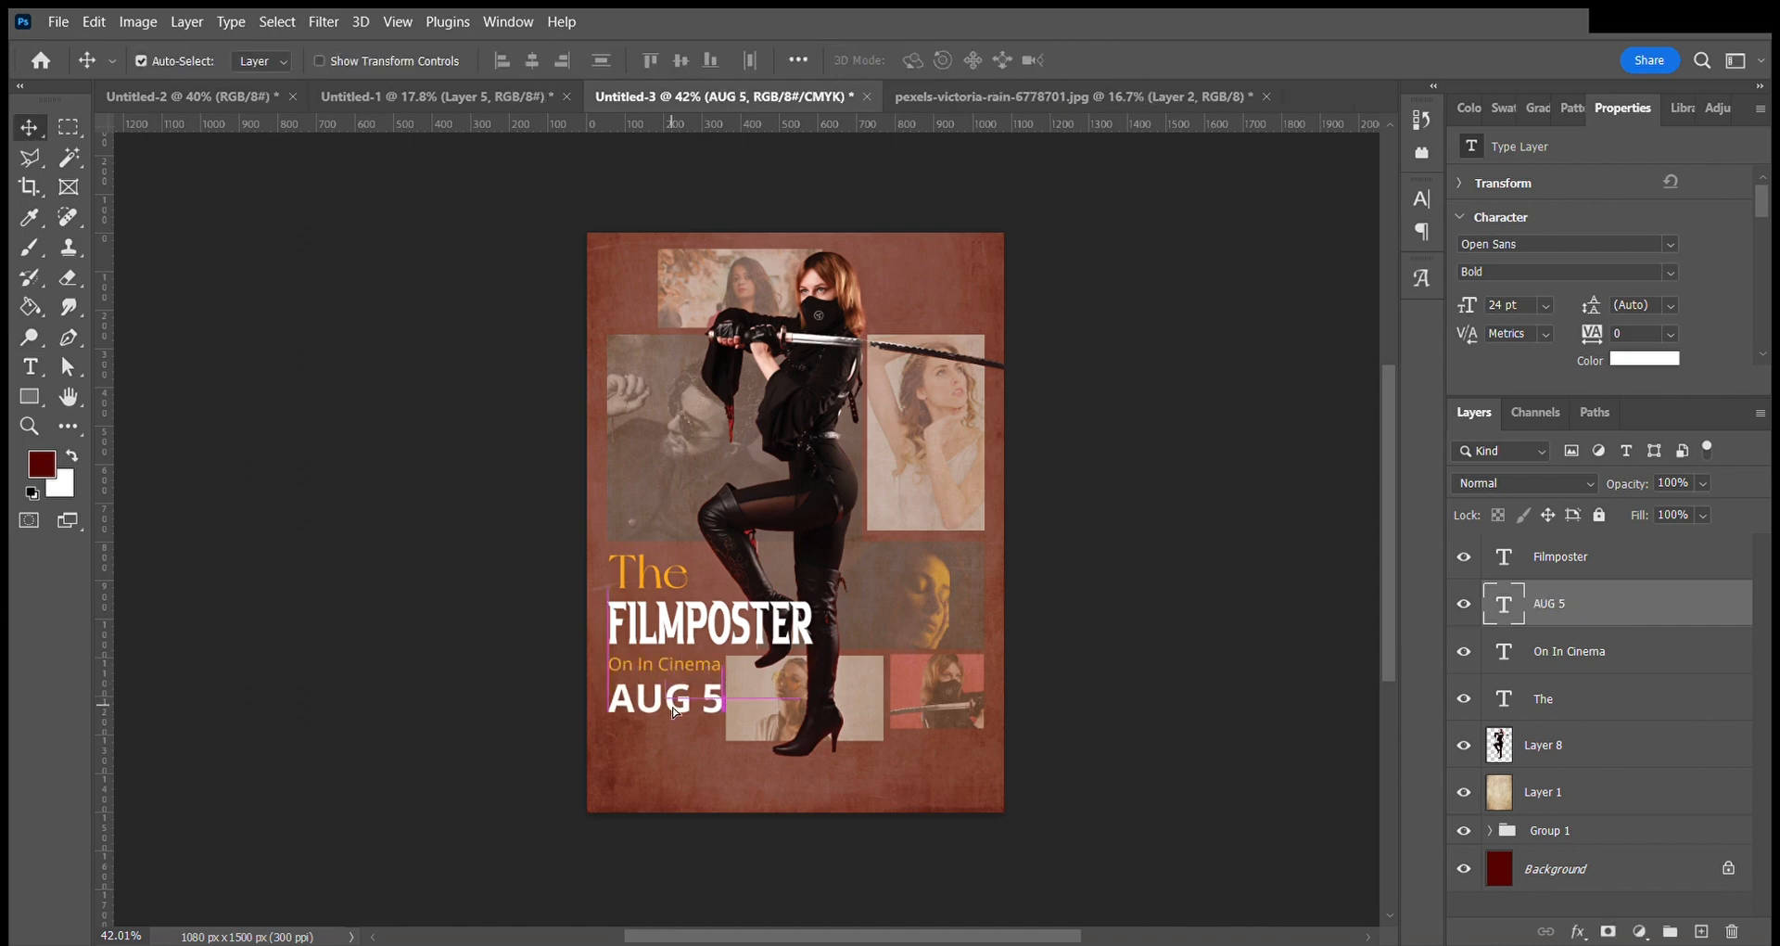
left_click(1113, 603)
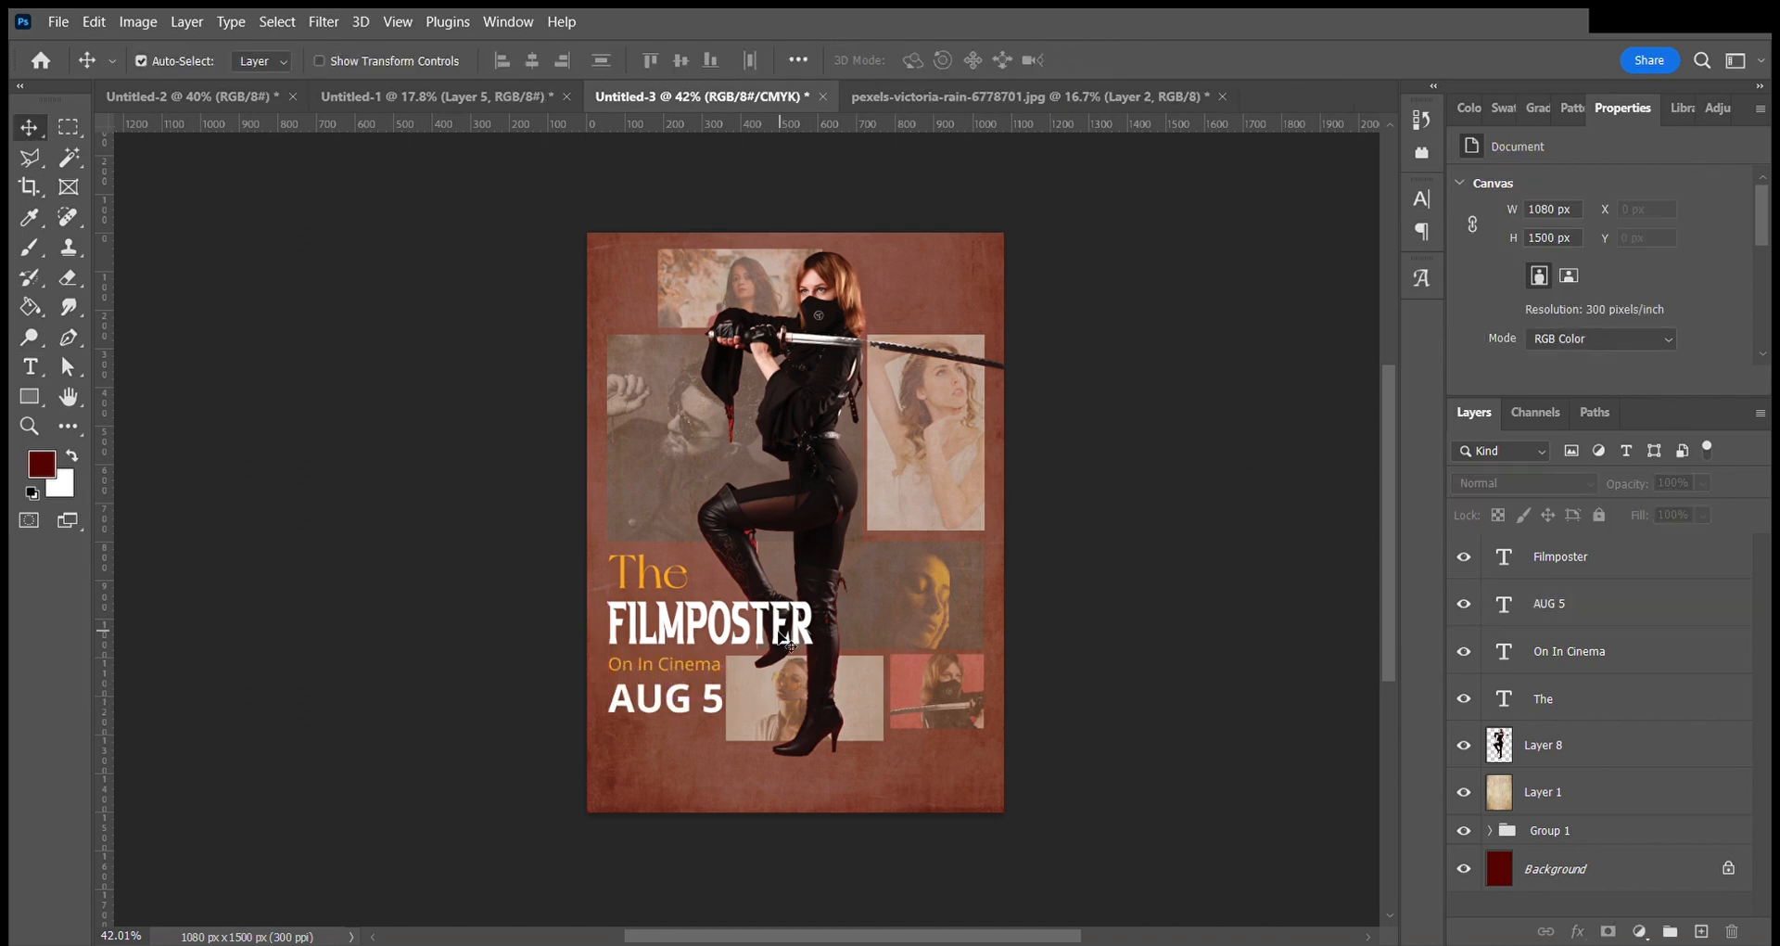
Move AUG 5 to the poster's upper-right corner, change it to "PHOTOS" and place its layer behind the sword woman.
left_click_drag(731, 700, 941, 297)
double_click(941, 297)
type("PHOTOS")
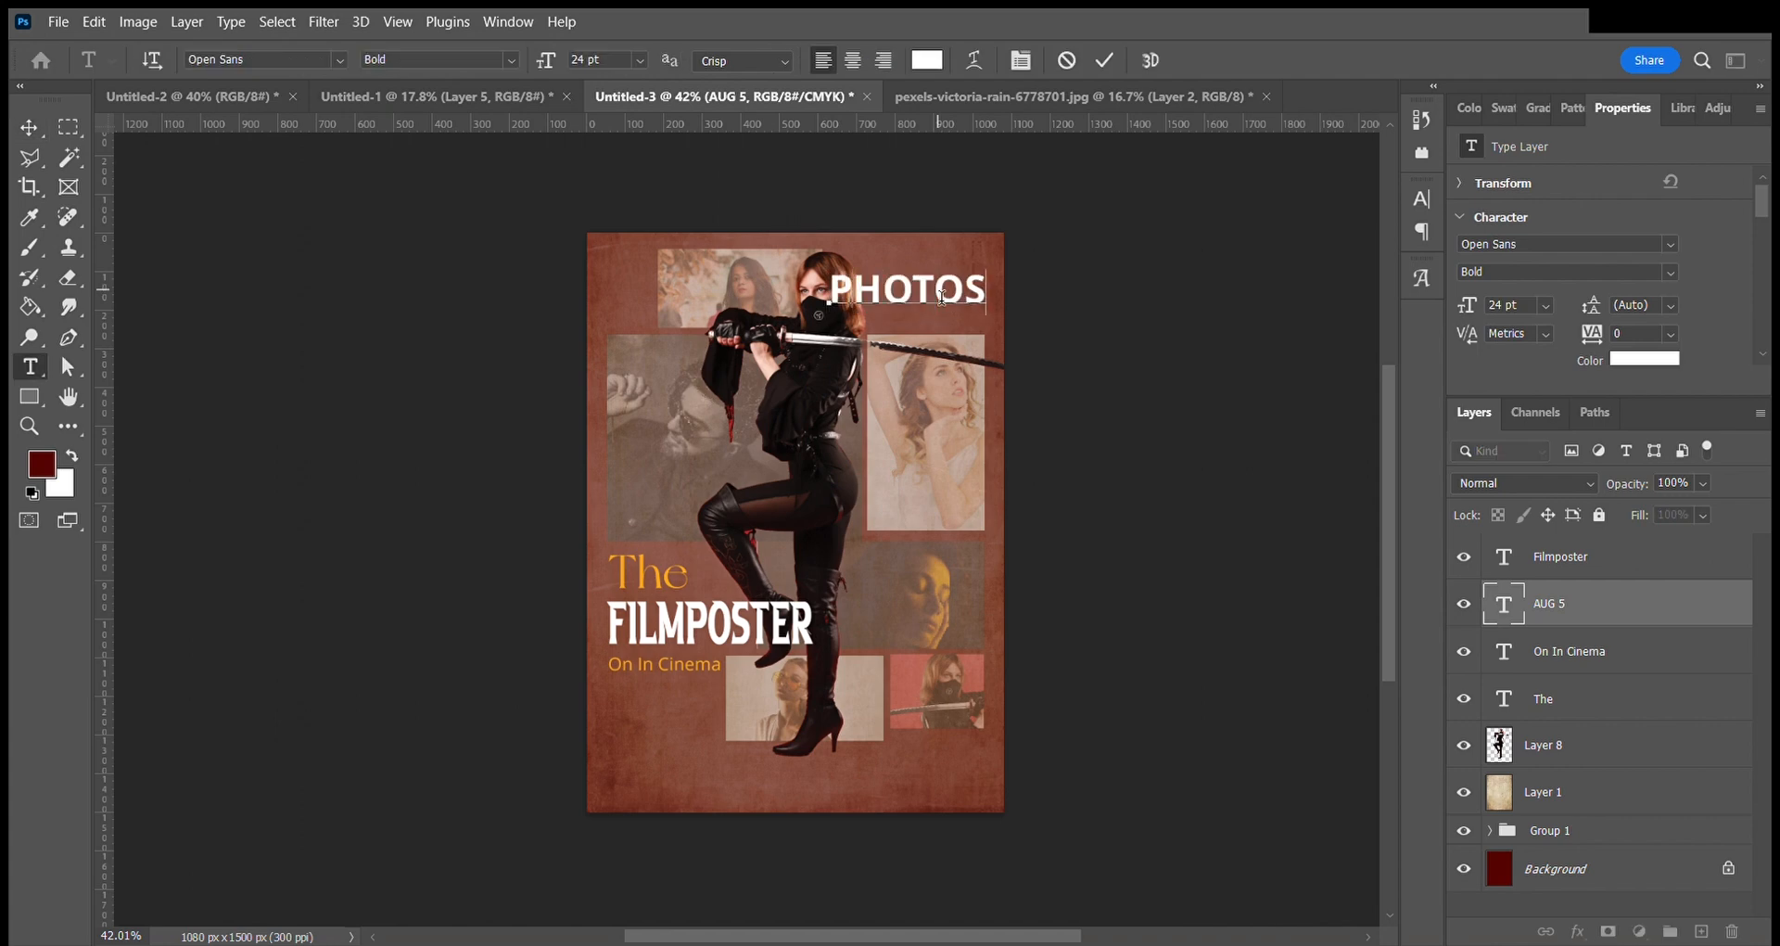
left_click(1104, 60)
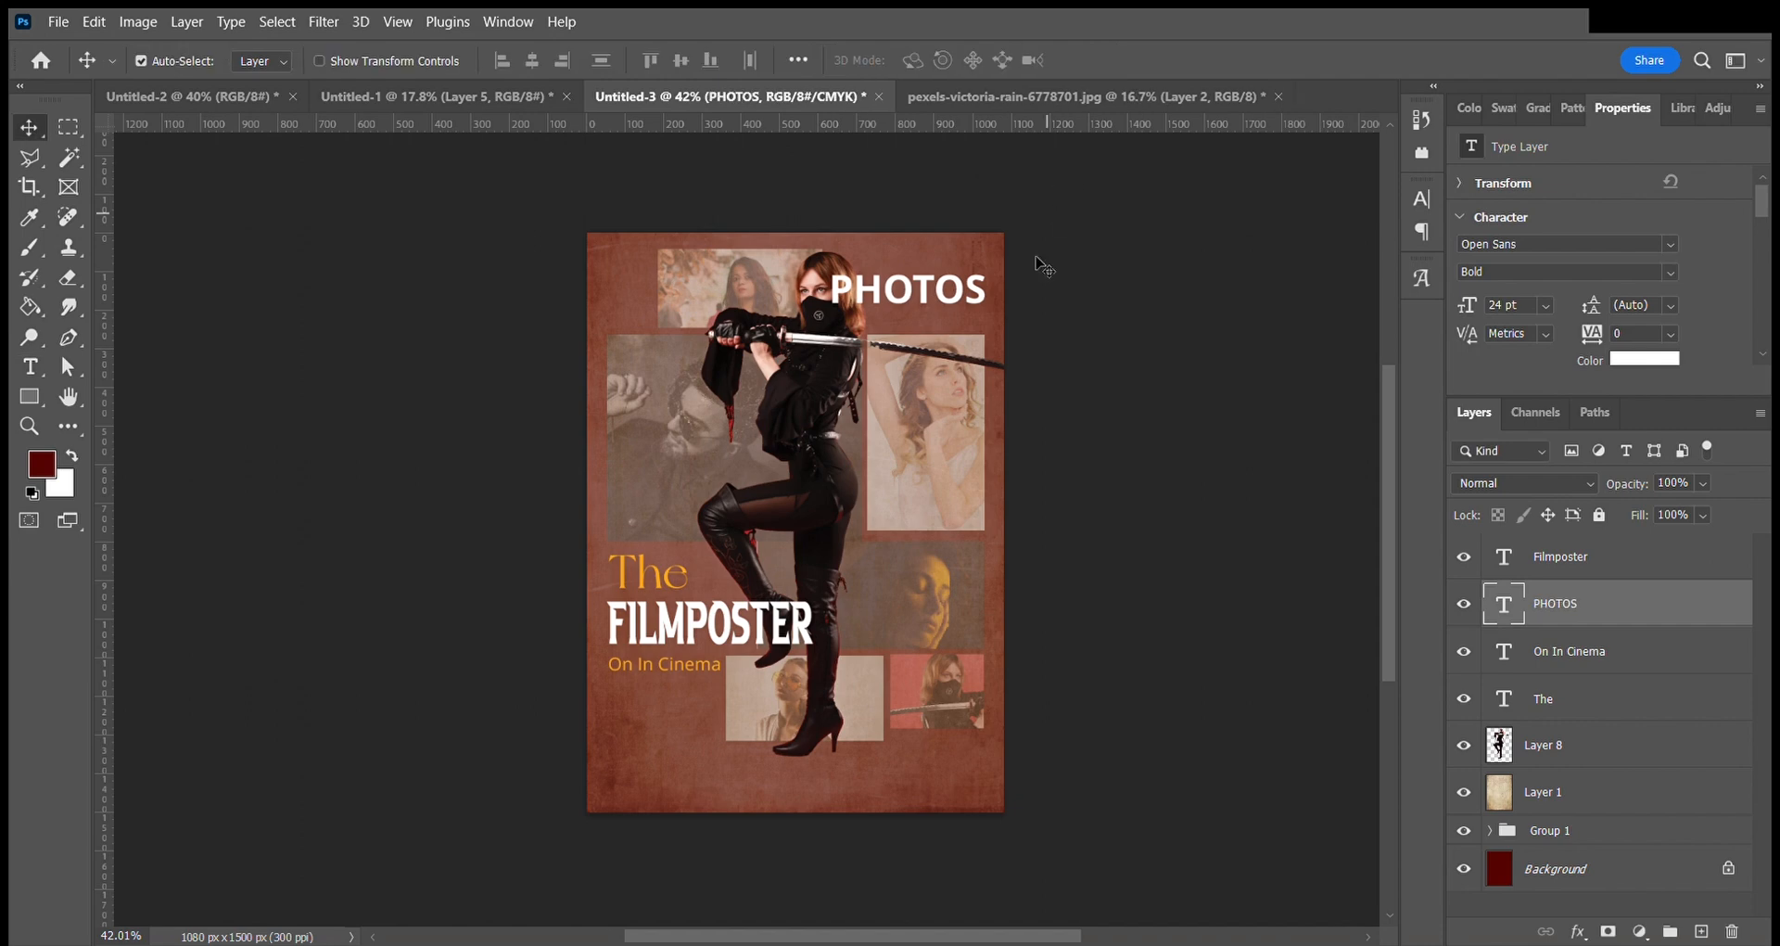
left_click(1085, 278)
left_click_drag(1619, 612, 1609, 767)
left_click(1166, 255)
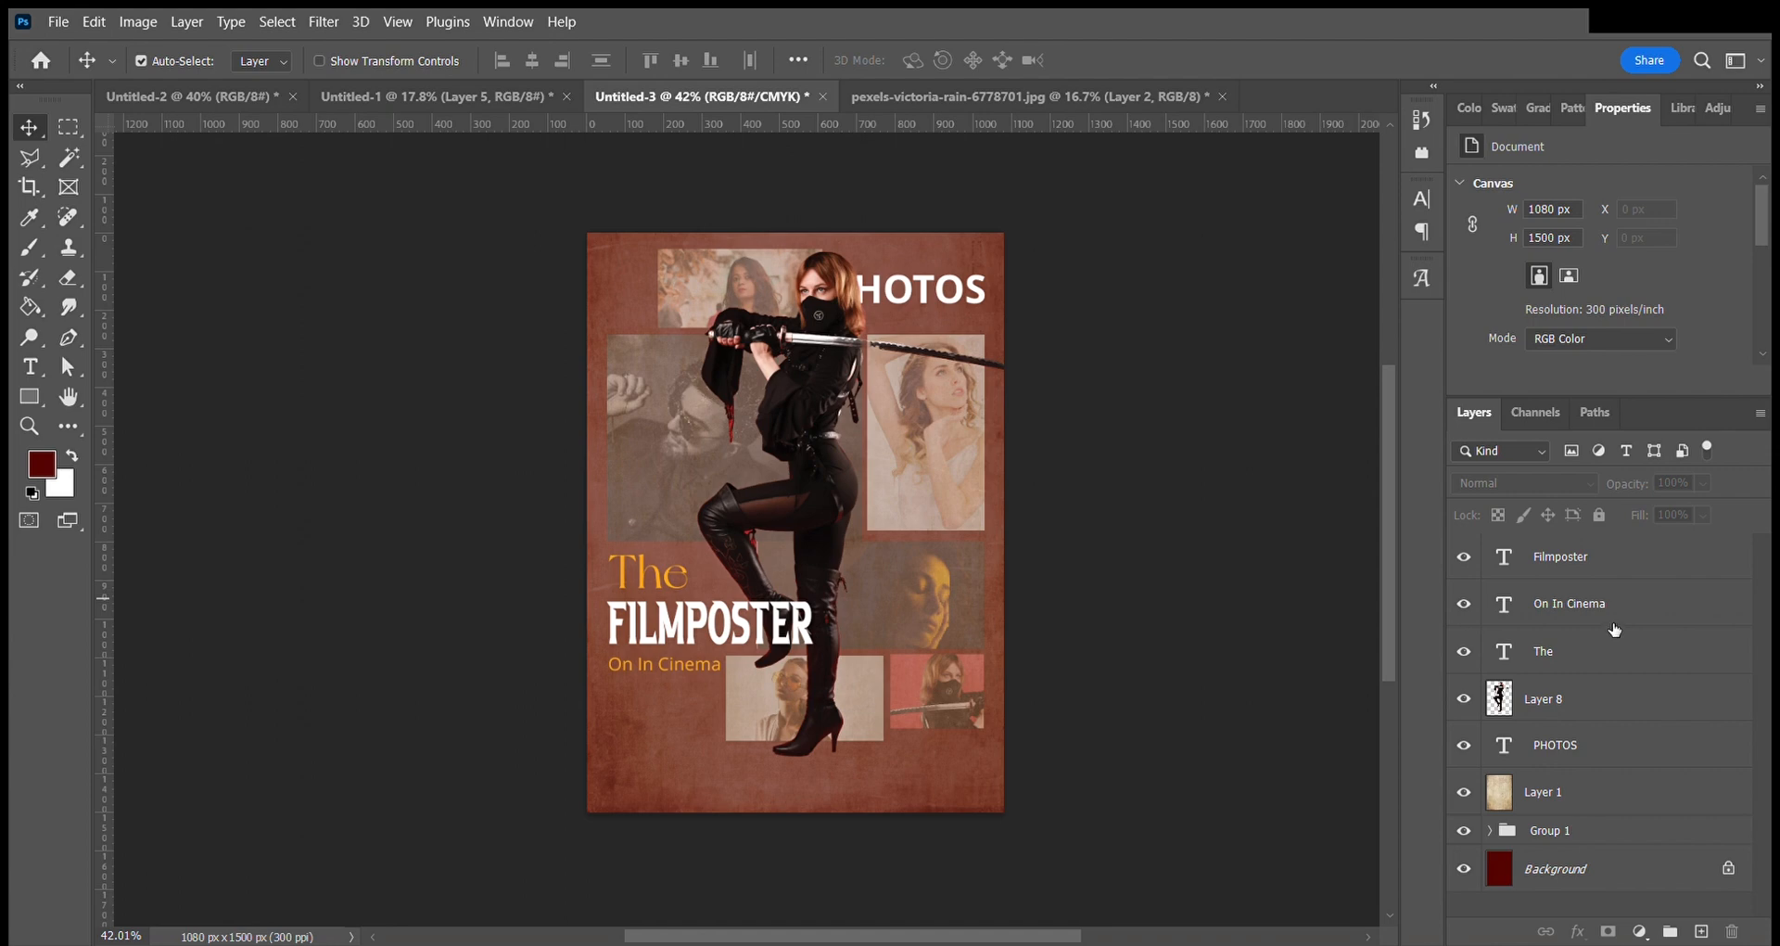
Duplicate PHOTOS below On In Cinema and change the copy to "AUG 5".
left_click_drag(930, 288, 712, 699)
double_click(712, 702)
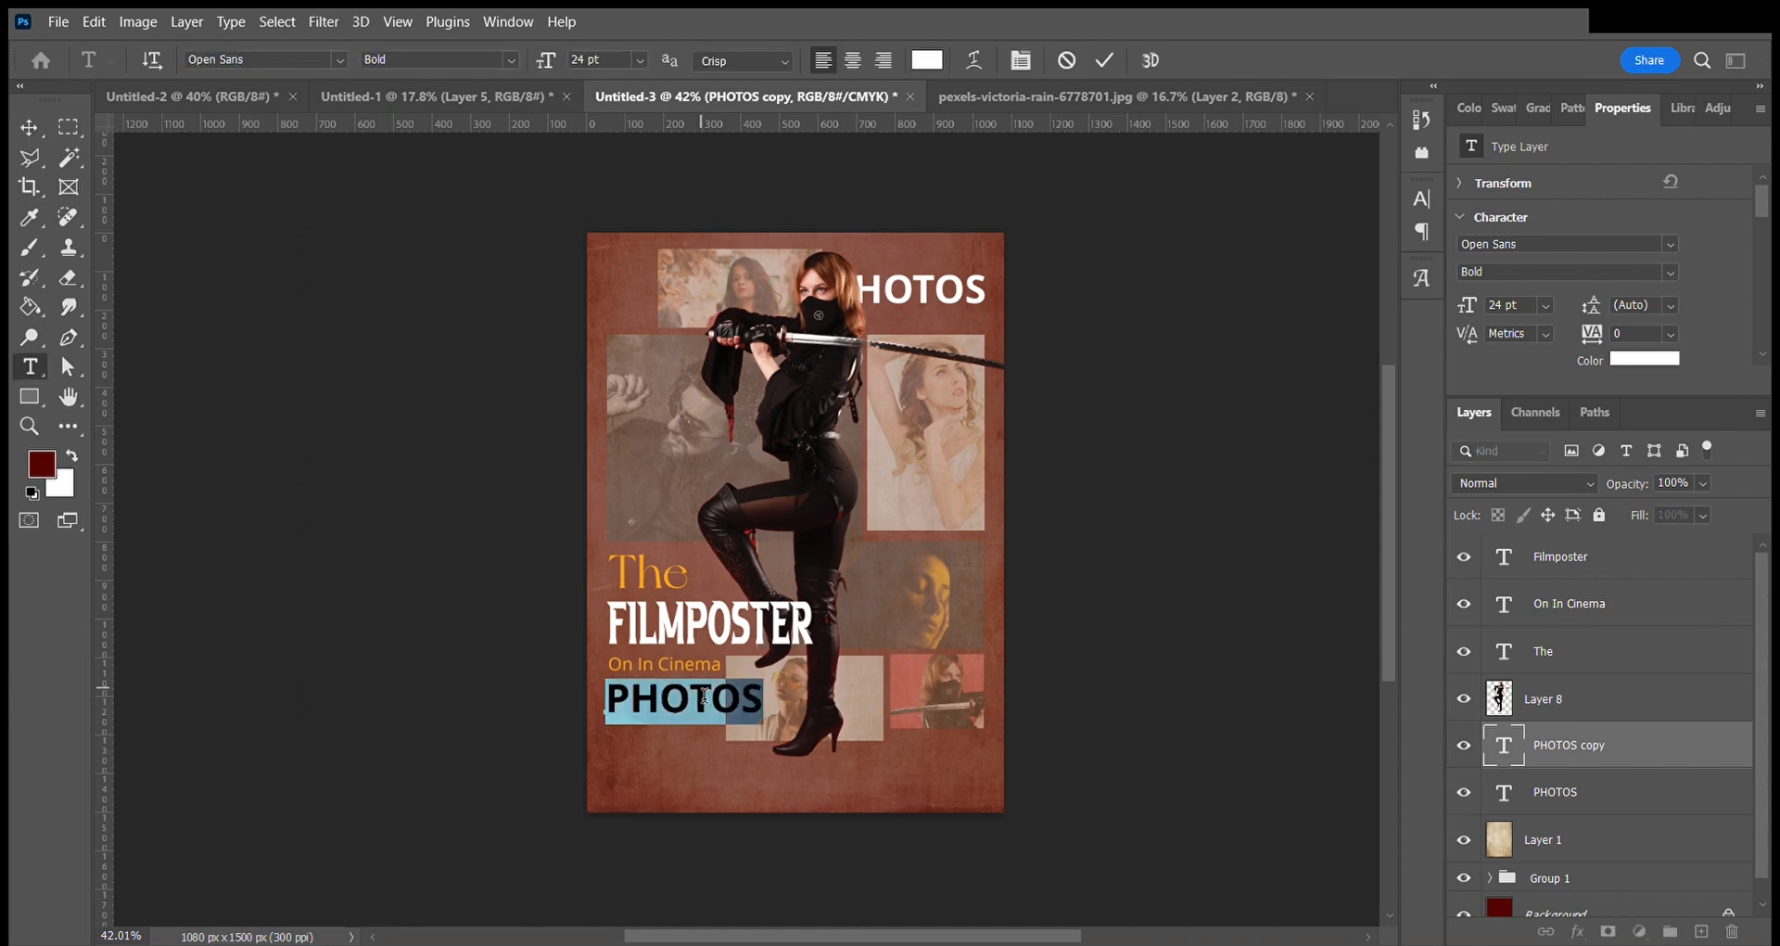
type("AUG 5")
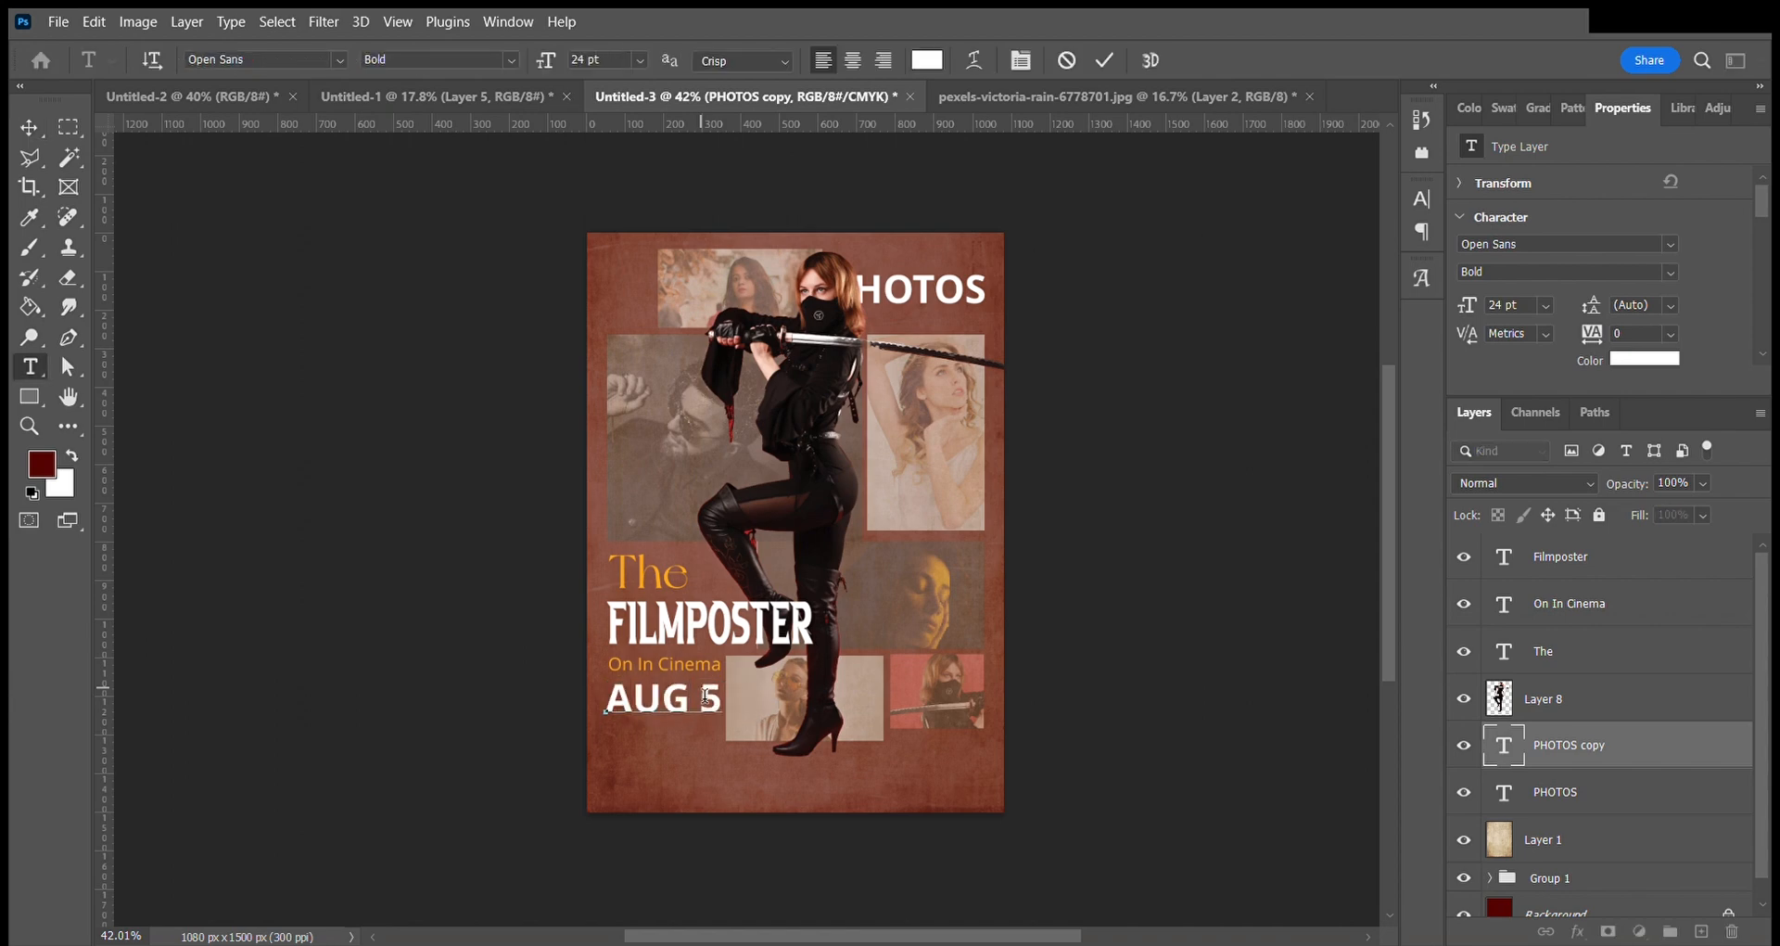
left_click(1105, 60)
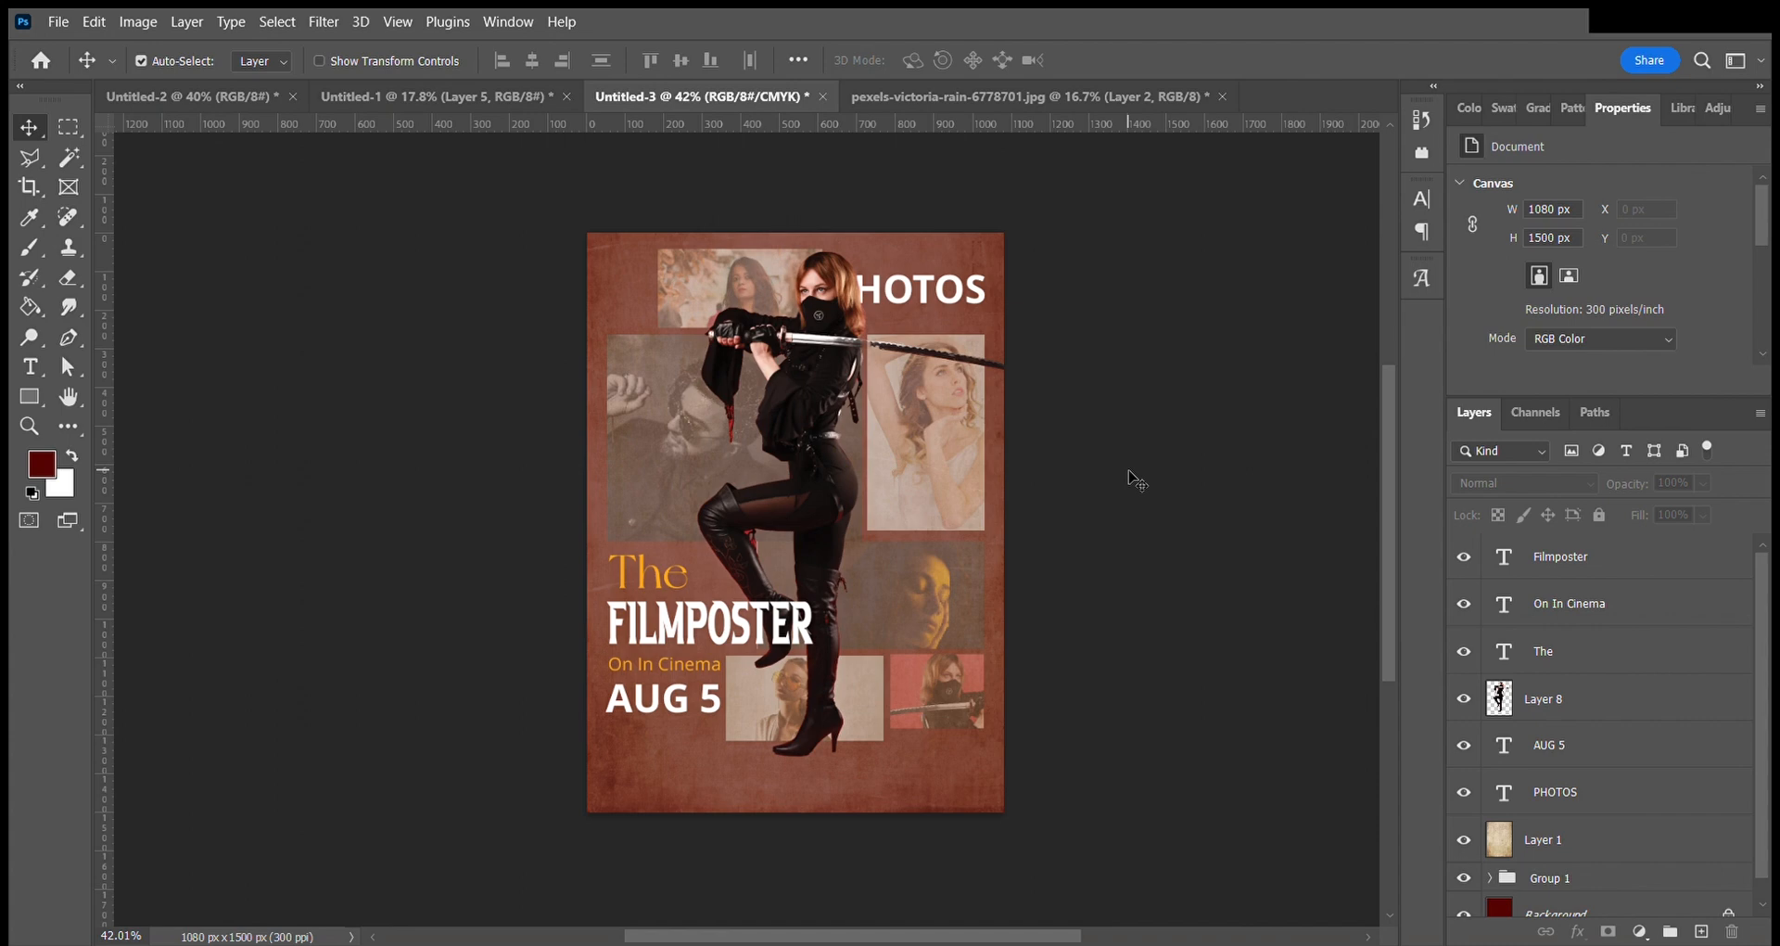
Copy the logoipsum and Dummies logos from Untitled-2 into the poster, side by side from its lower-left corner.
left_click(474, 102)
scroll(764, 632, "down", 3)
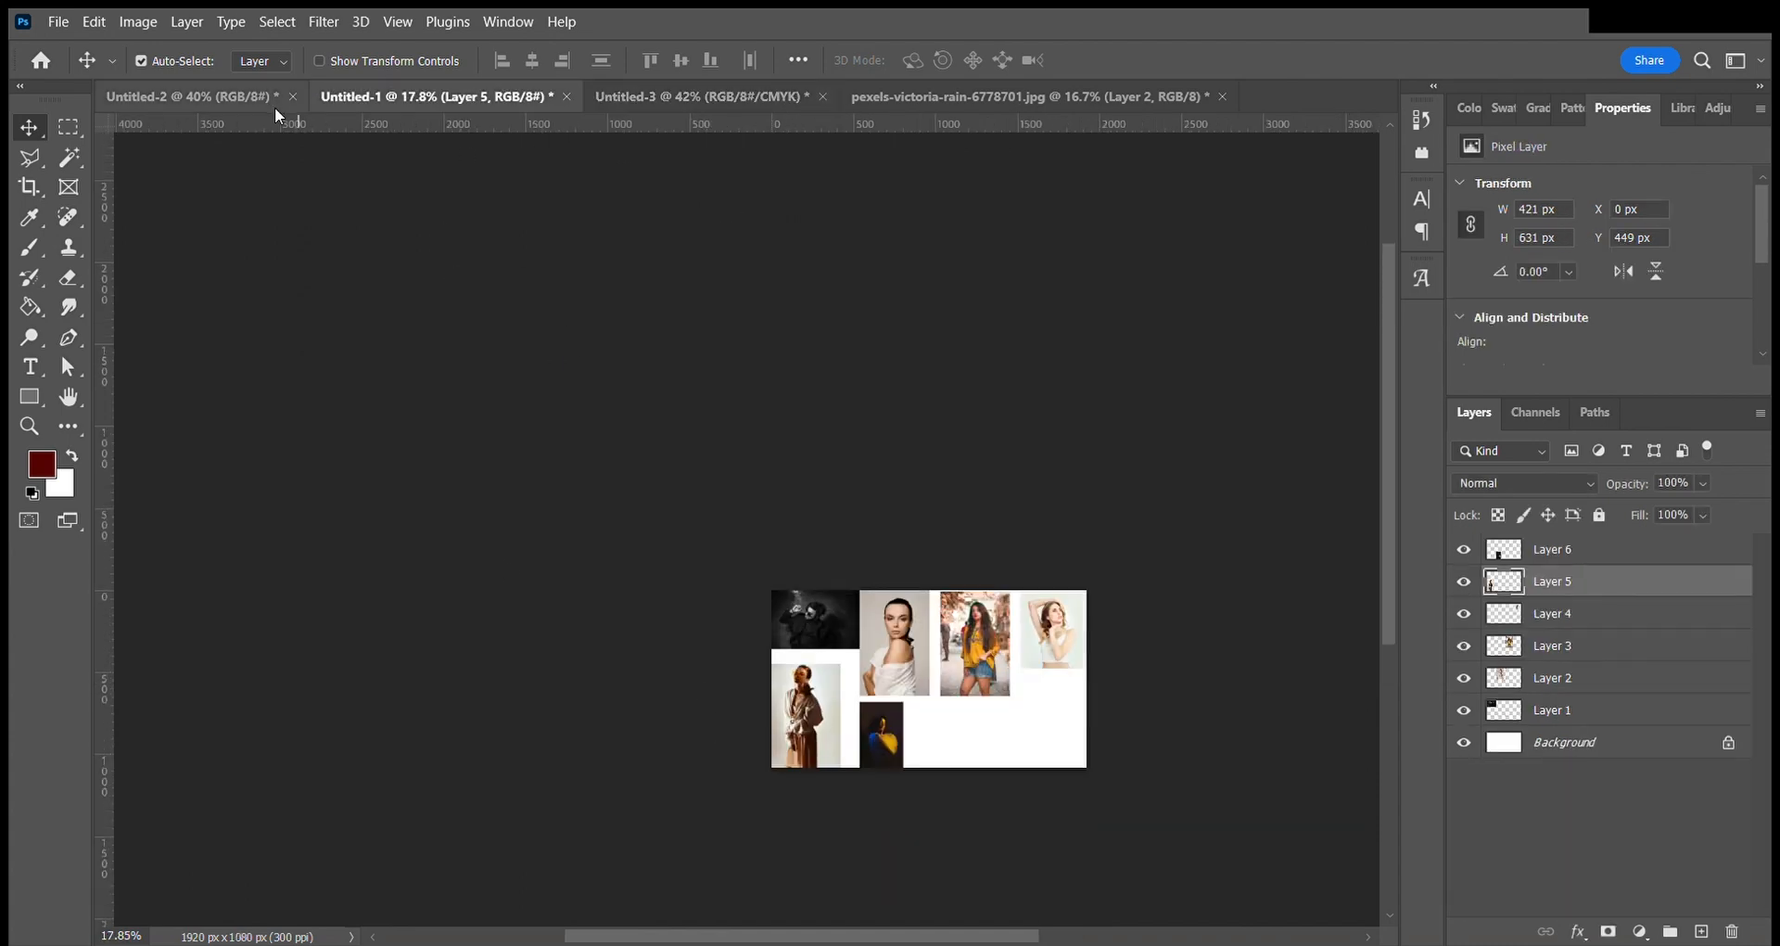
left_click(270, 103)
scroll(679, 642, "down", 3)
left_click_drag(999, 651, 631, 798)
left_click(497, 102)
left_click(265, 100)
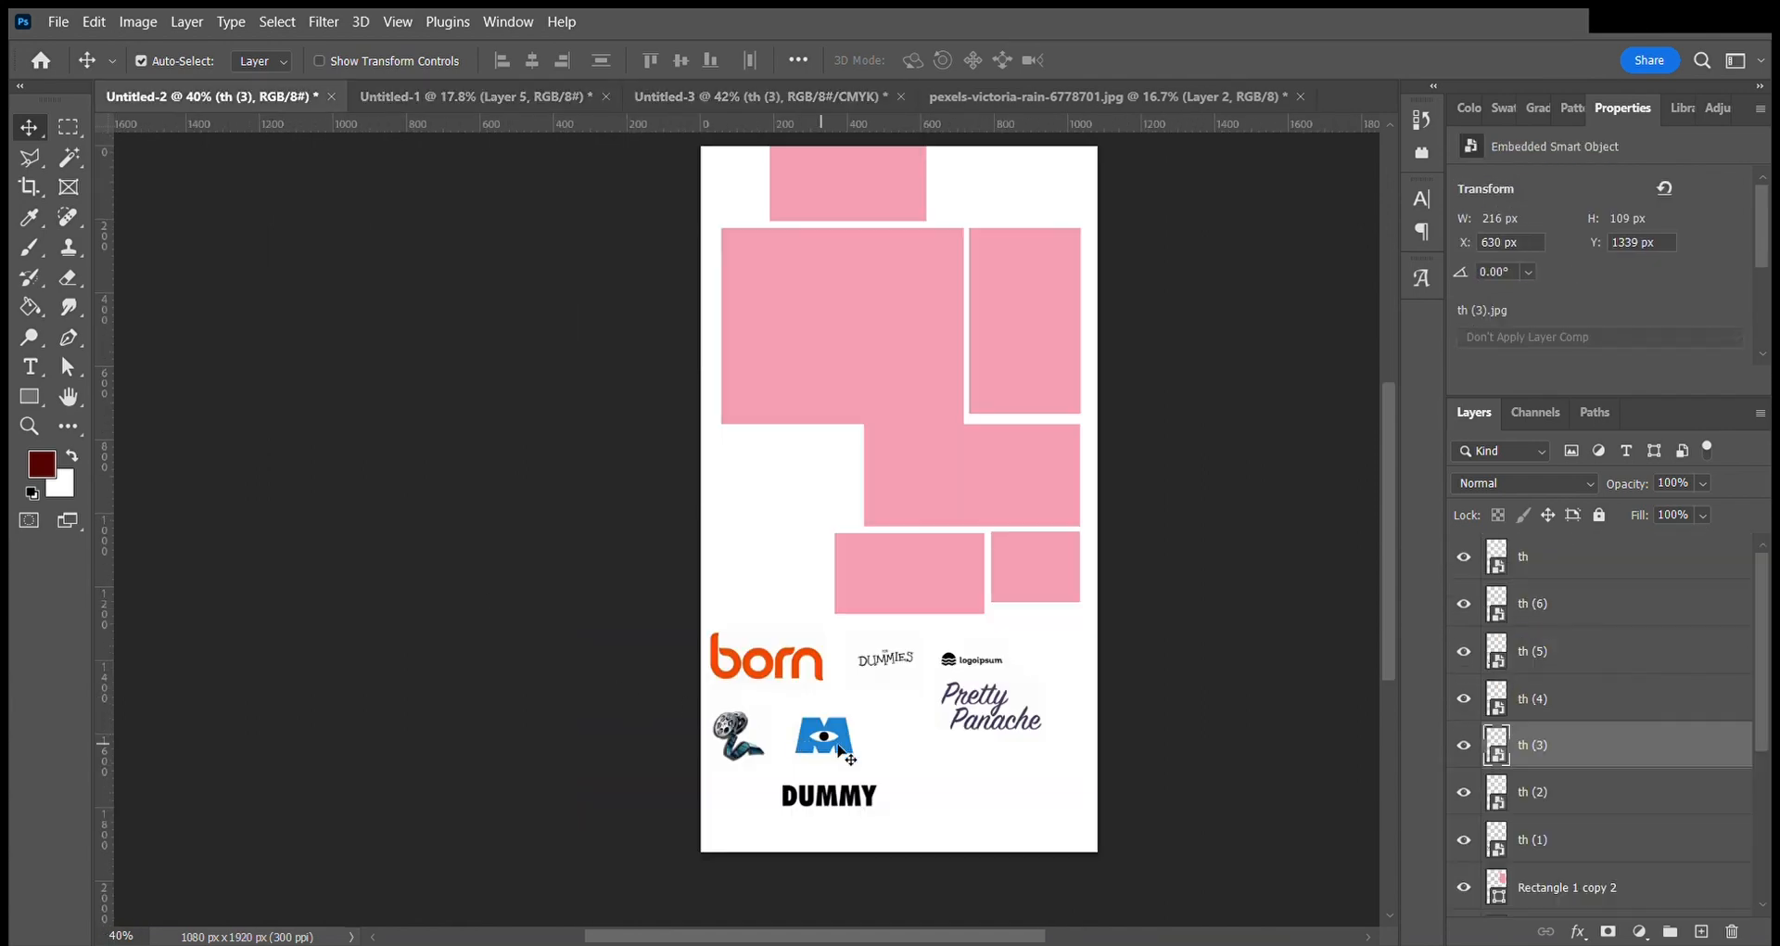
left_click_drag(885, 663, 711, 804)
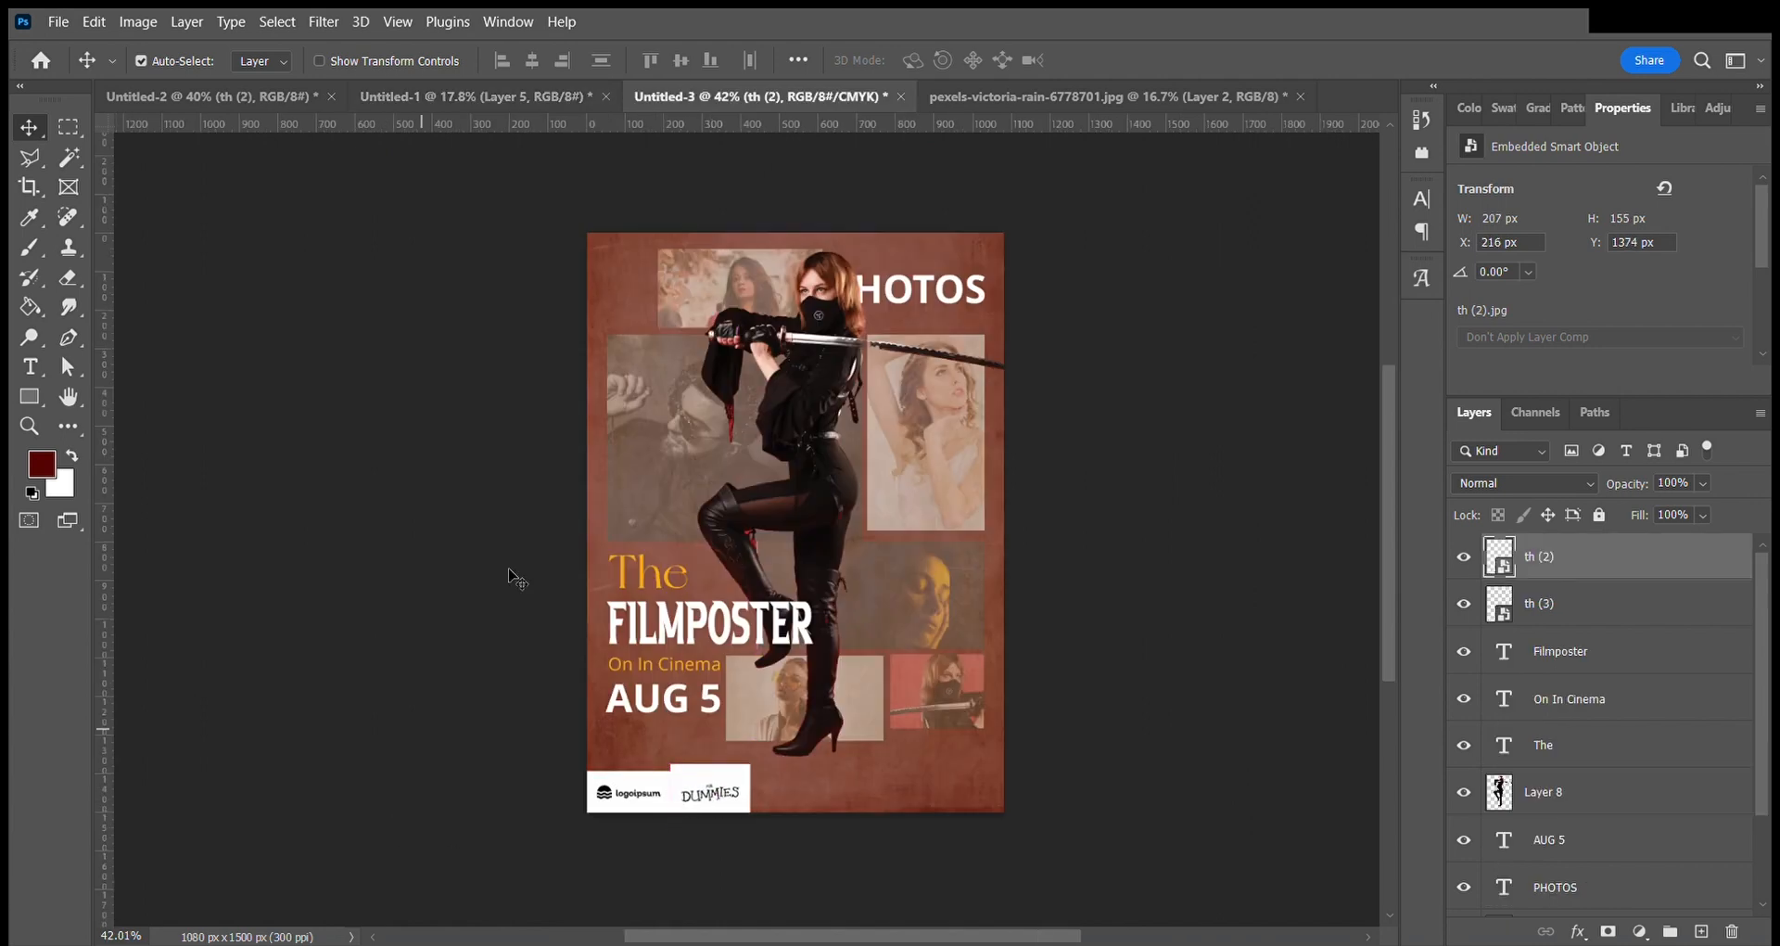
Copy the blue M eye logo from Untitled-2 into the poster, right beside the Dummies logo.
left_click(525, 99)
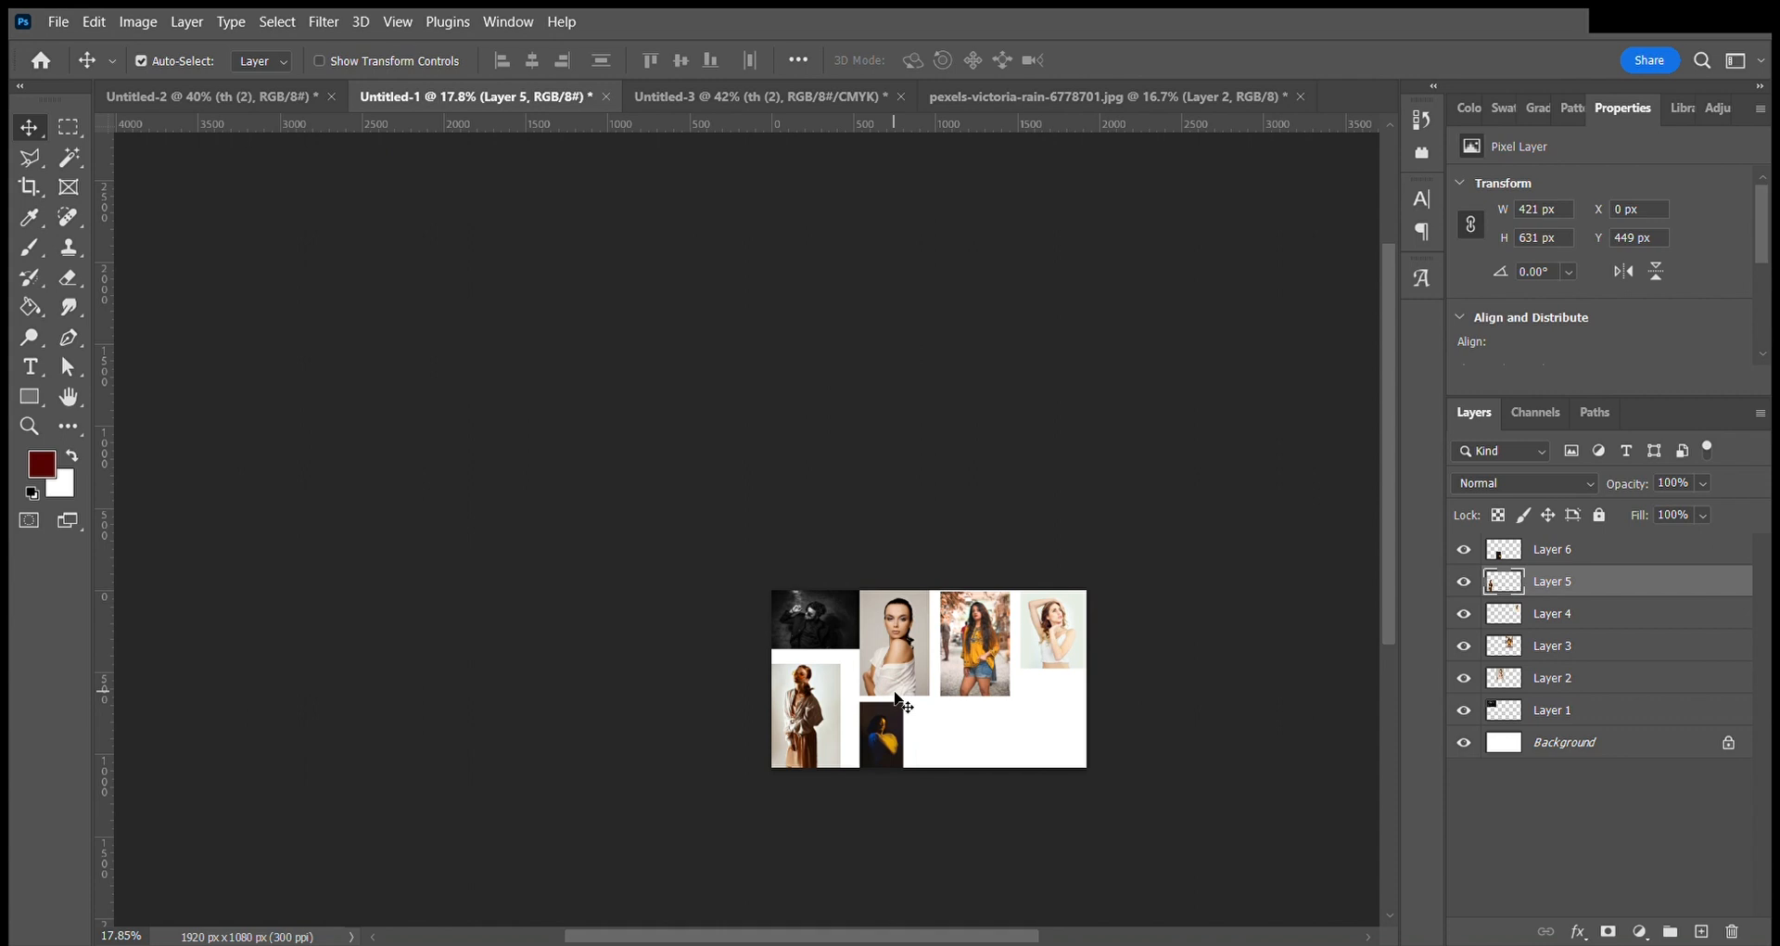
left_click(320, 96)
left_click_drag(839, 821, 825, 534)
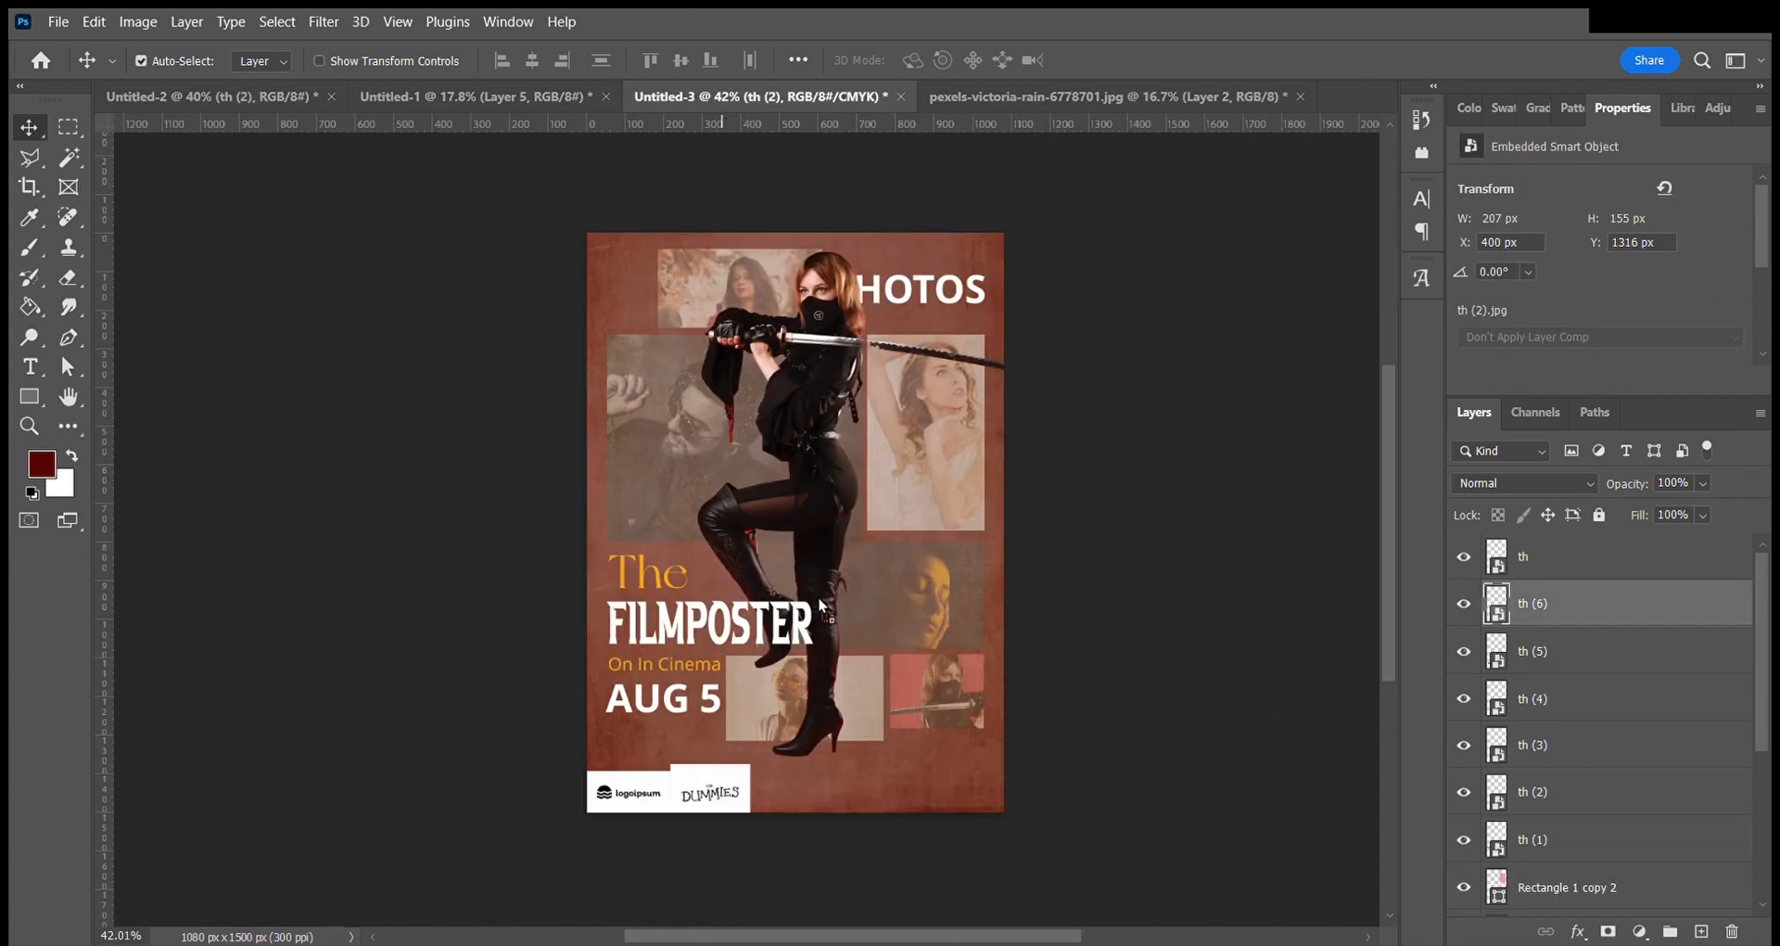
left_click_drag(797, 793, 805, 760)
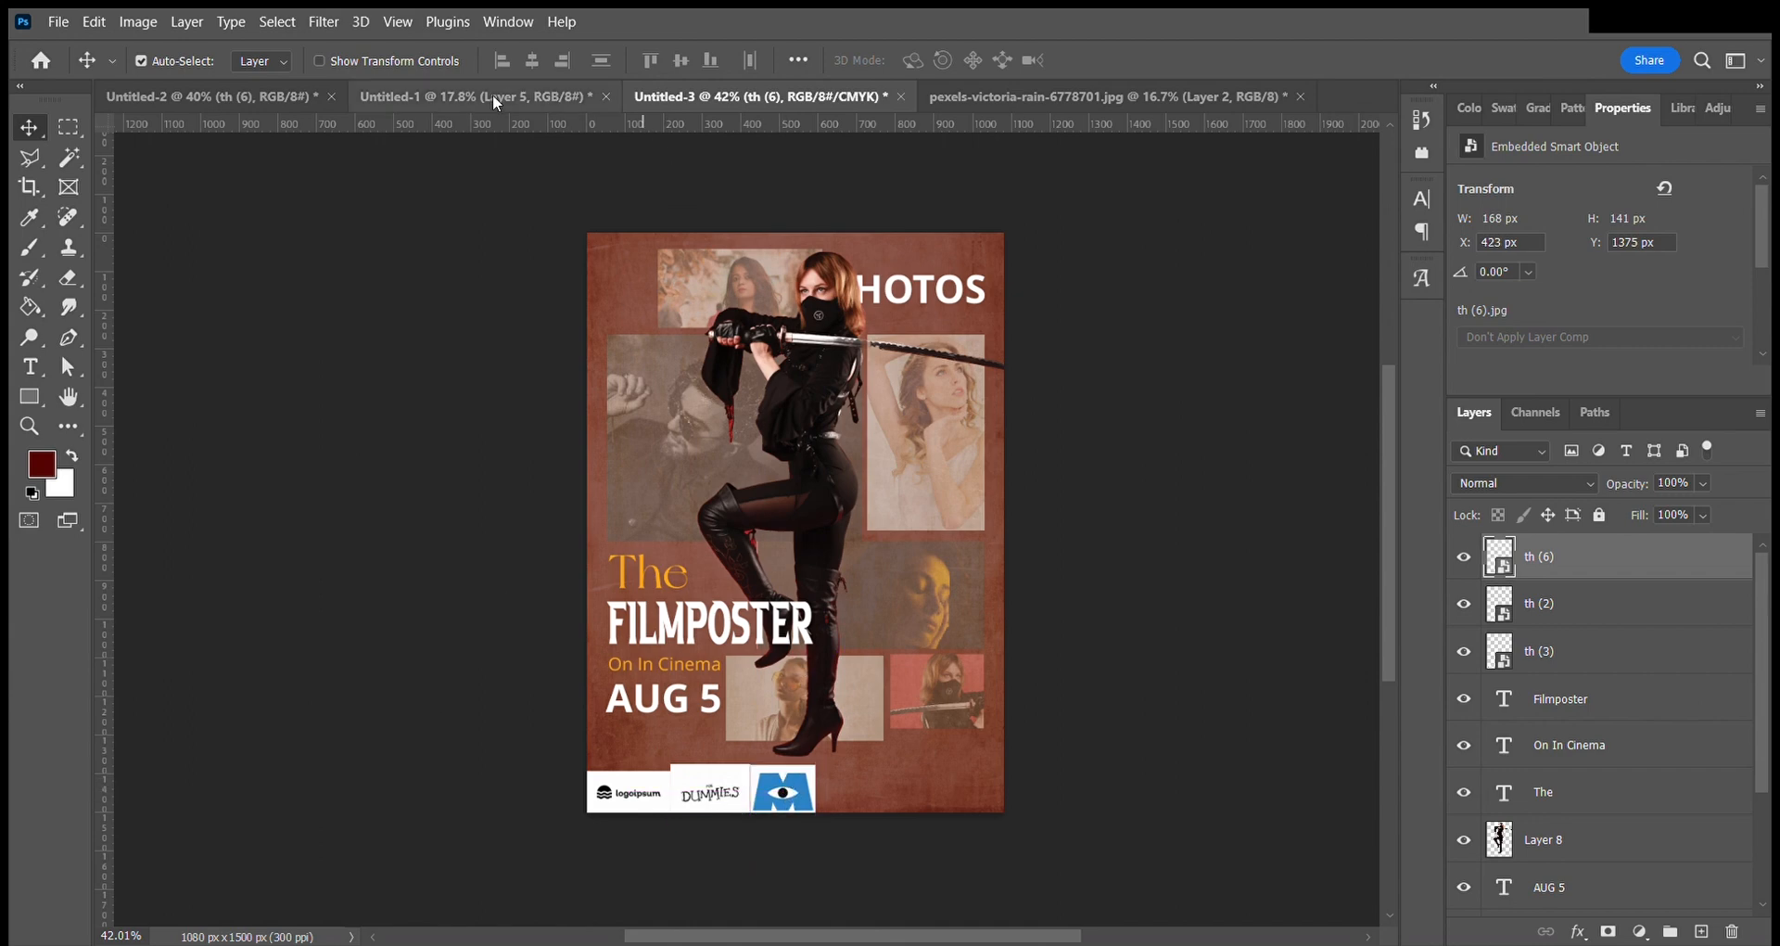
Copy the film reel and born logos from Untitled-2 into the poster to complete the bottom logo row.
left_click(231, 98)
left_click_drag(748, 808, 788, 104)
left_click_drag(851, 795, 854, 787)
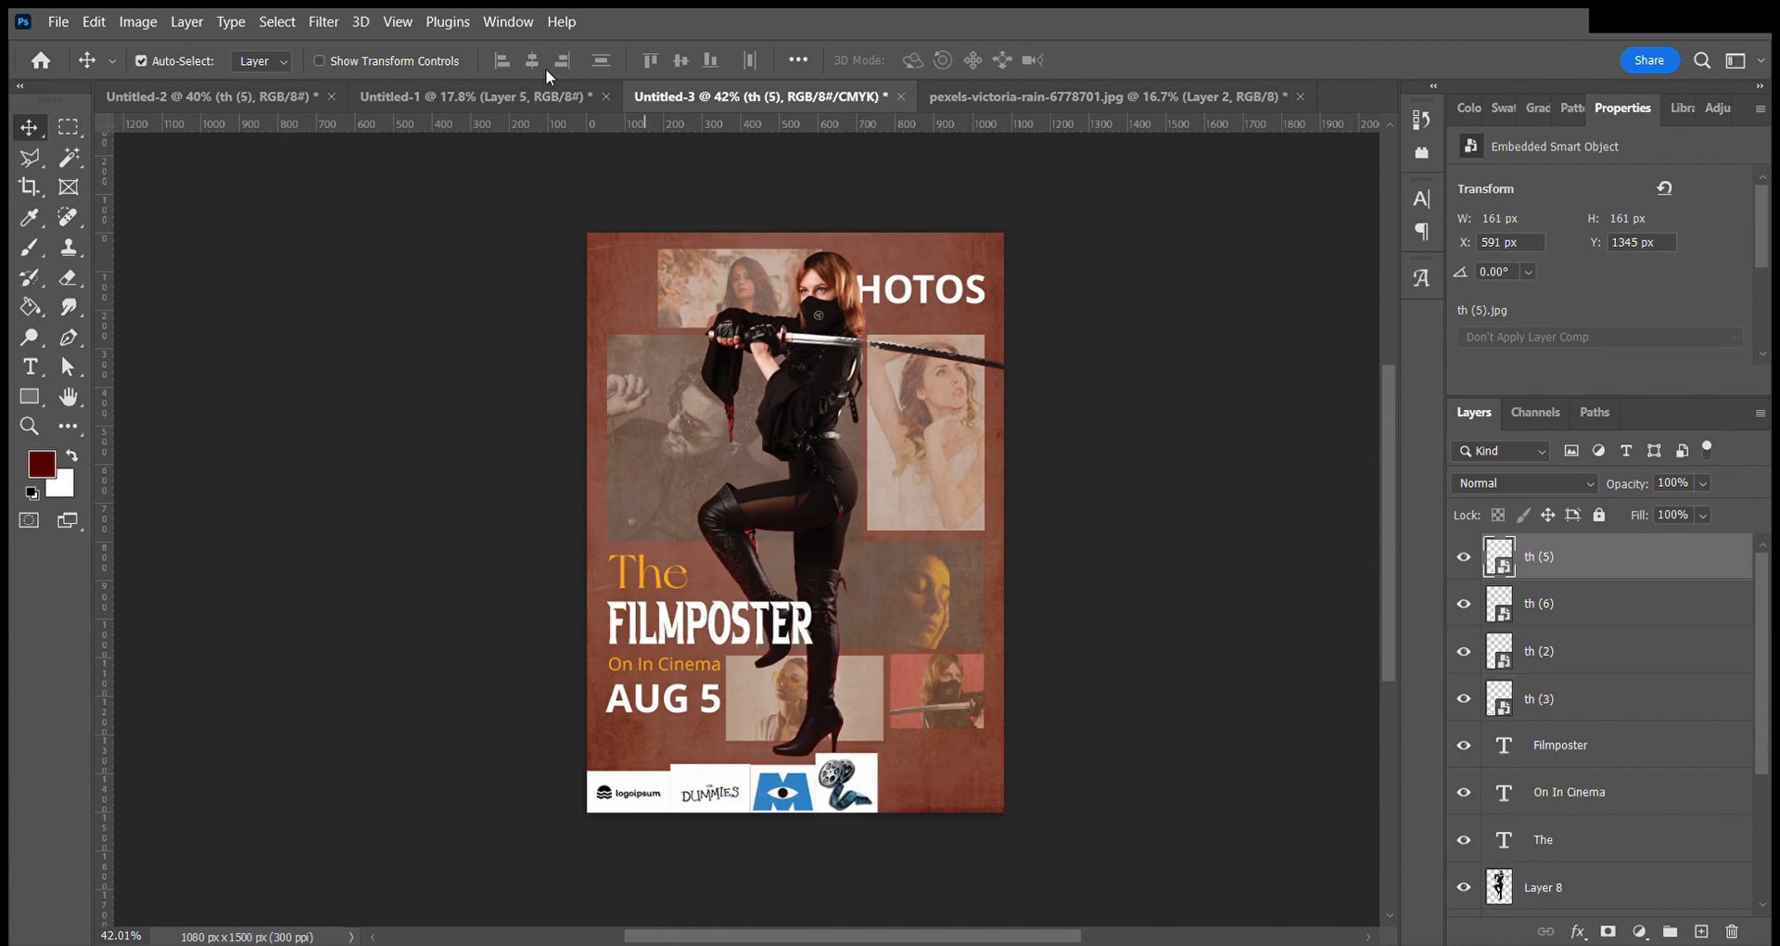
left_click(278, 100)
left_click_drag(773, 731, 945, 792)
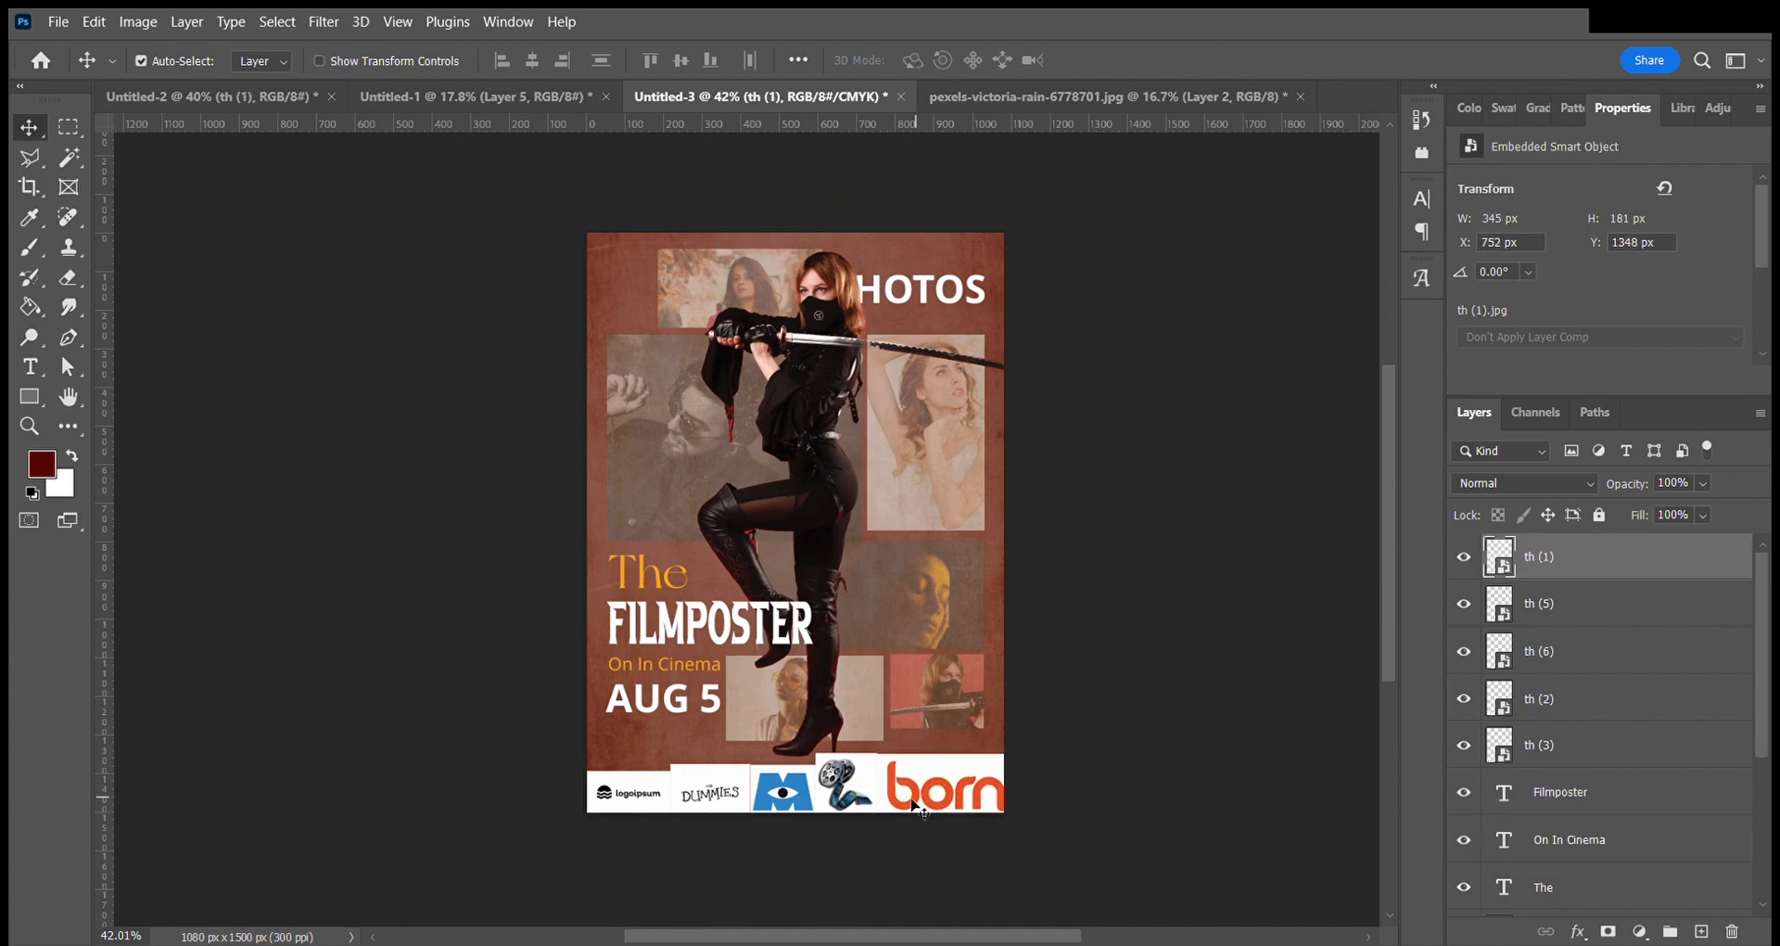
Select all five logos and align their vertical centers.
left_click(844, 788, "shift")
left_click(782, 801, "shift")
left_click(712, 799, "shift")
left_click(648, 797, "shift")
left_click(680, 60)
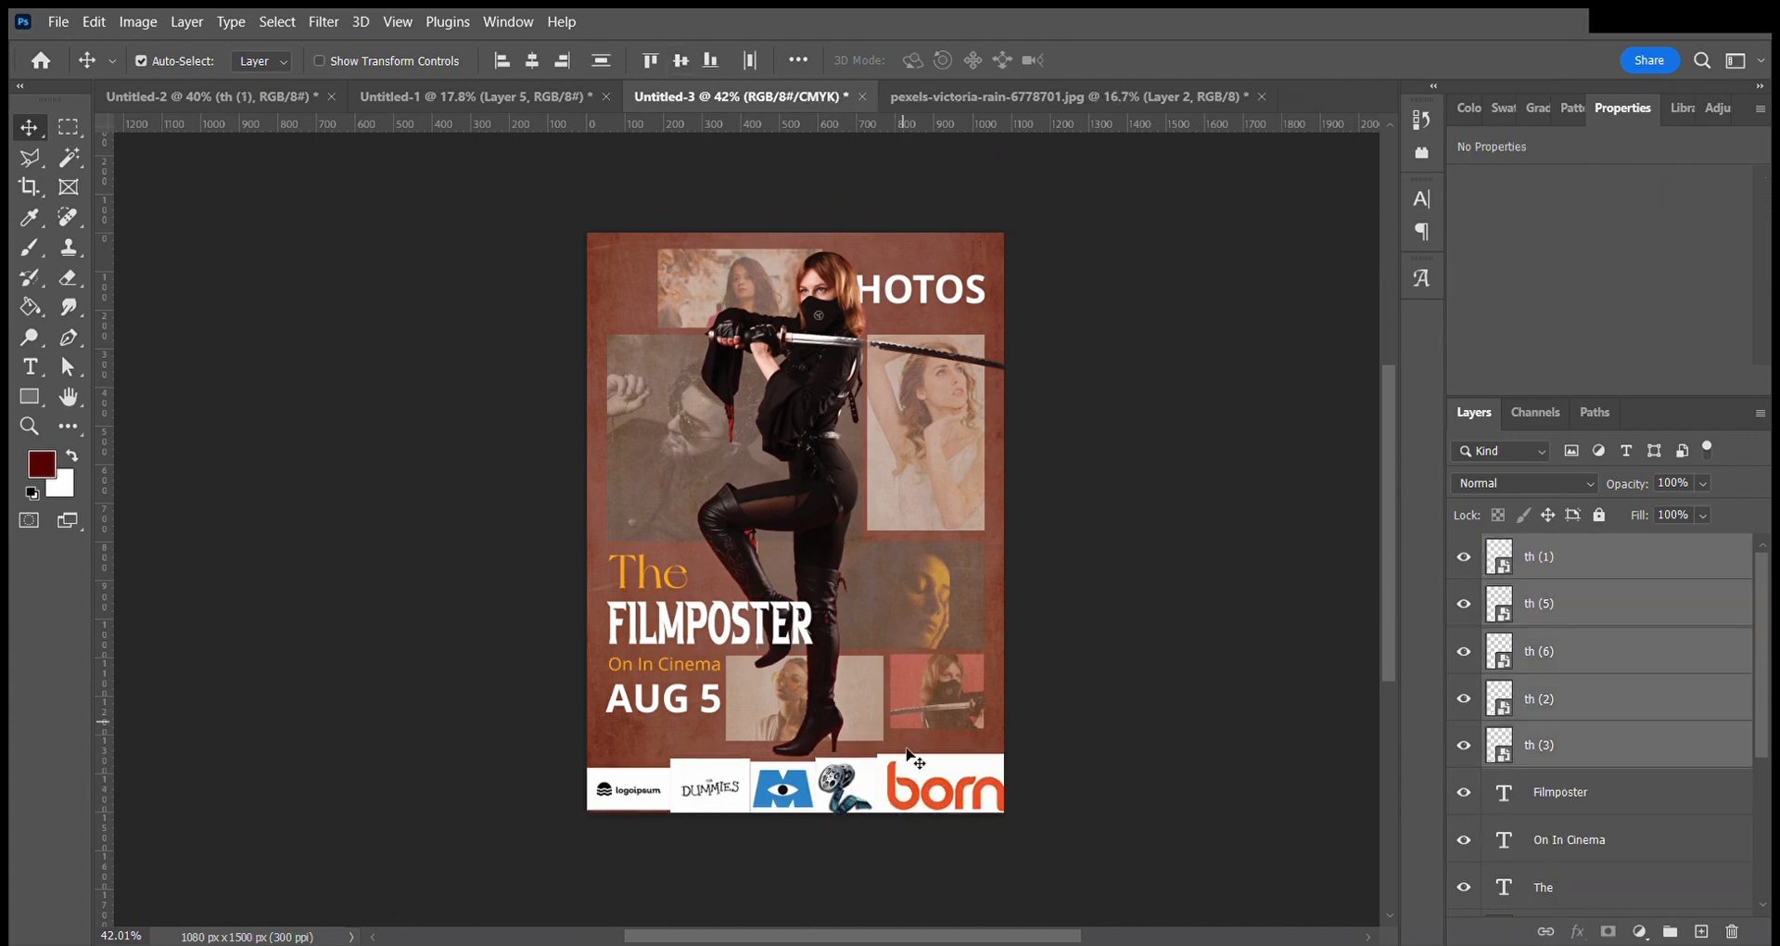
Scale the five logos together to about 77% around their center and group them.
key("ctrl+t")
left_click_drag(1010, 755, 908, 804)
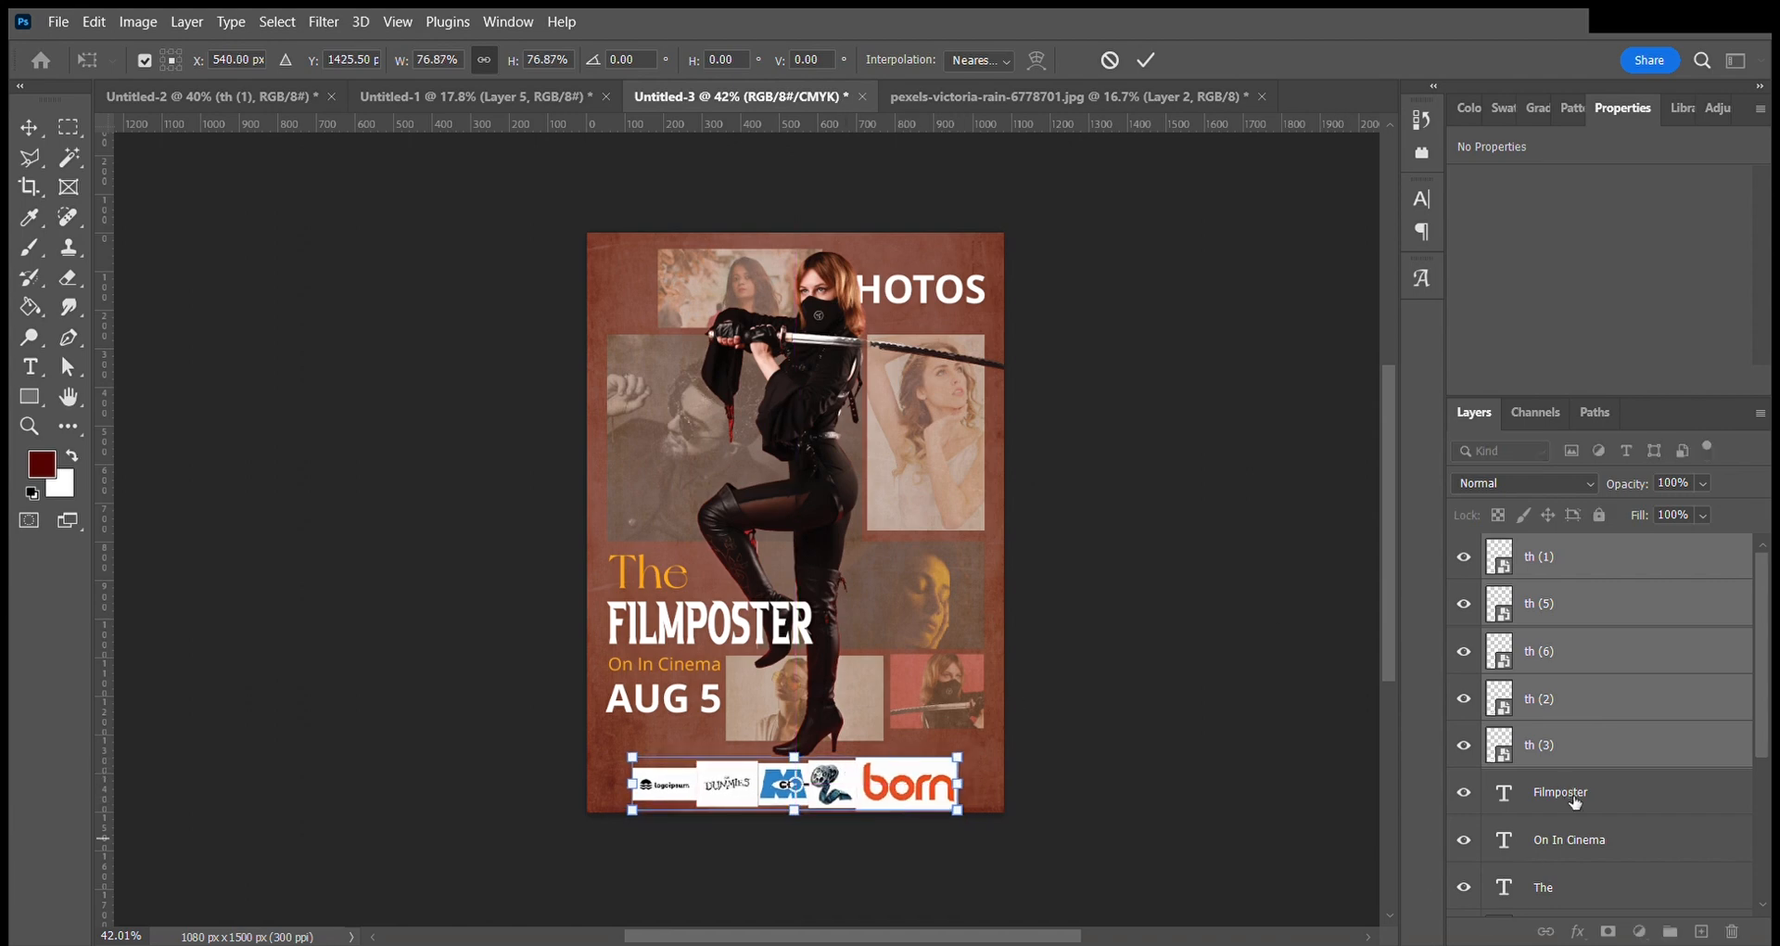
left_click(1146, 59)
key("ctrl+g")
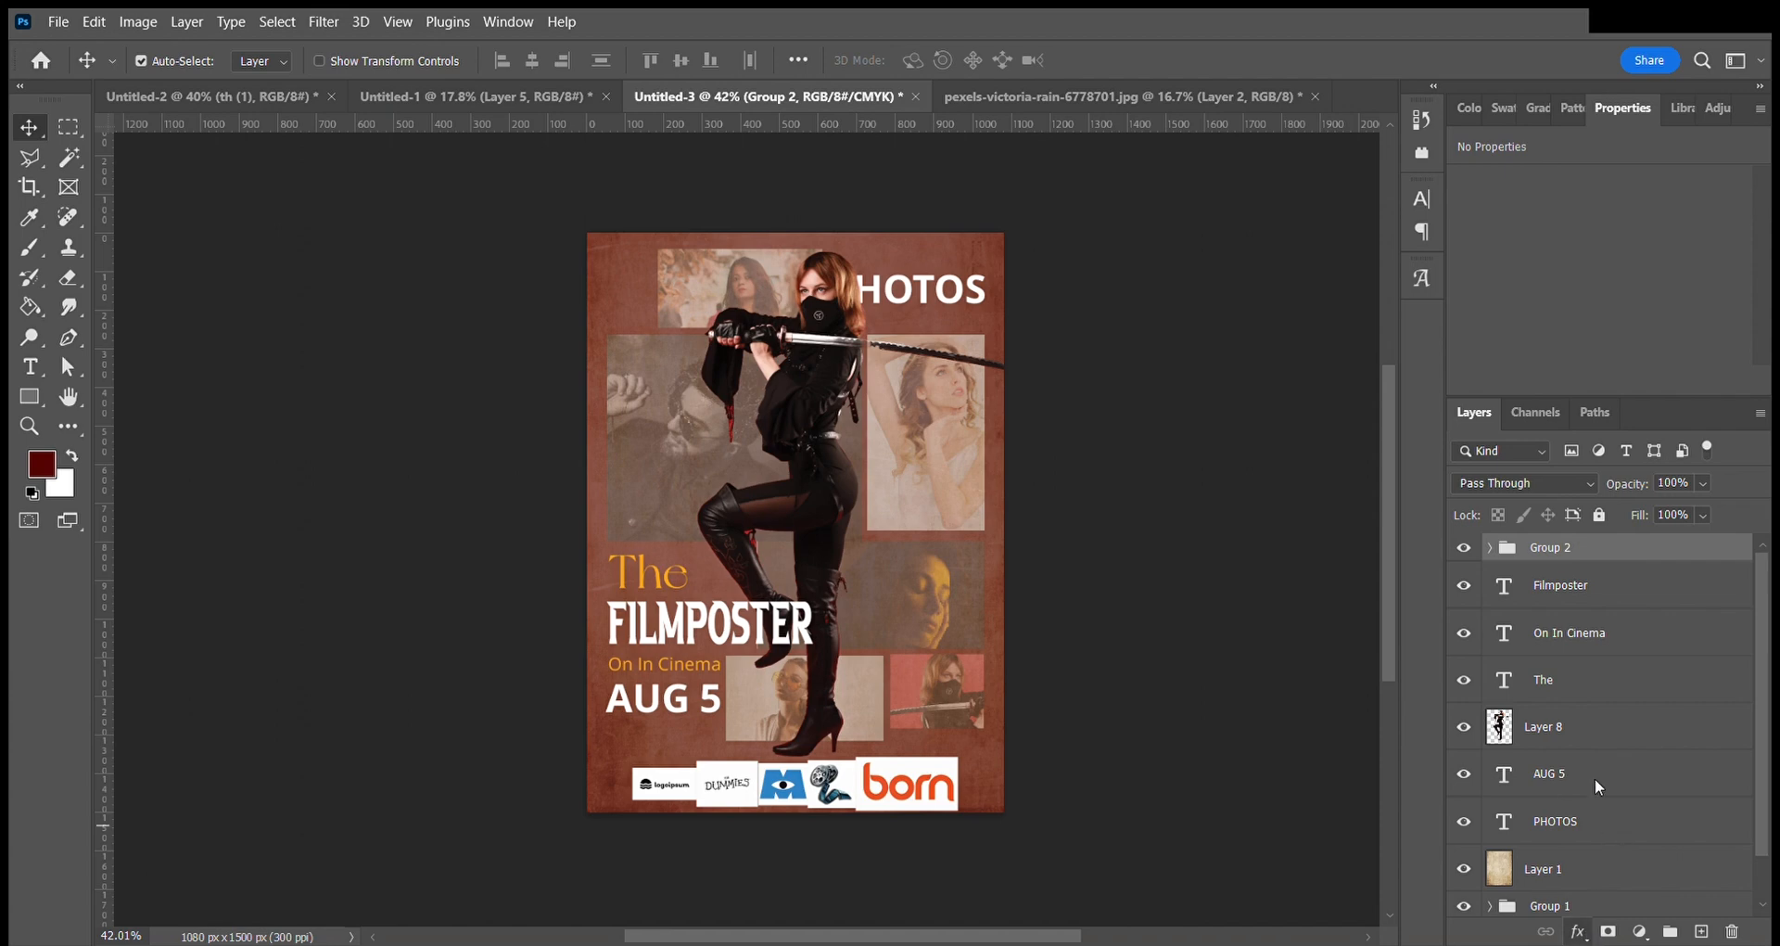
Add a dark red Color Overlay to the logo group with a blend mode that lets the dark logo artwork show through.
left_click(1617, 837)
left_click(1333, 362)
left_click(1283, 554)
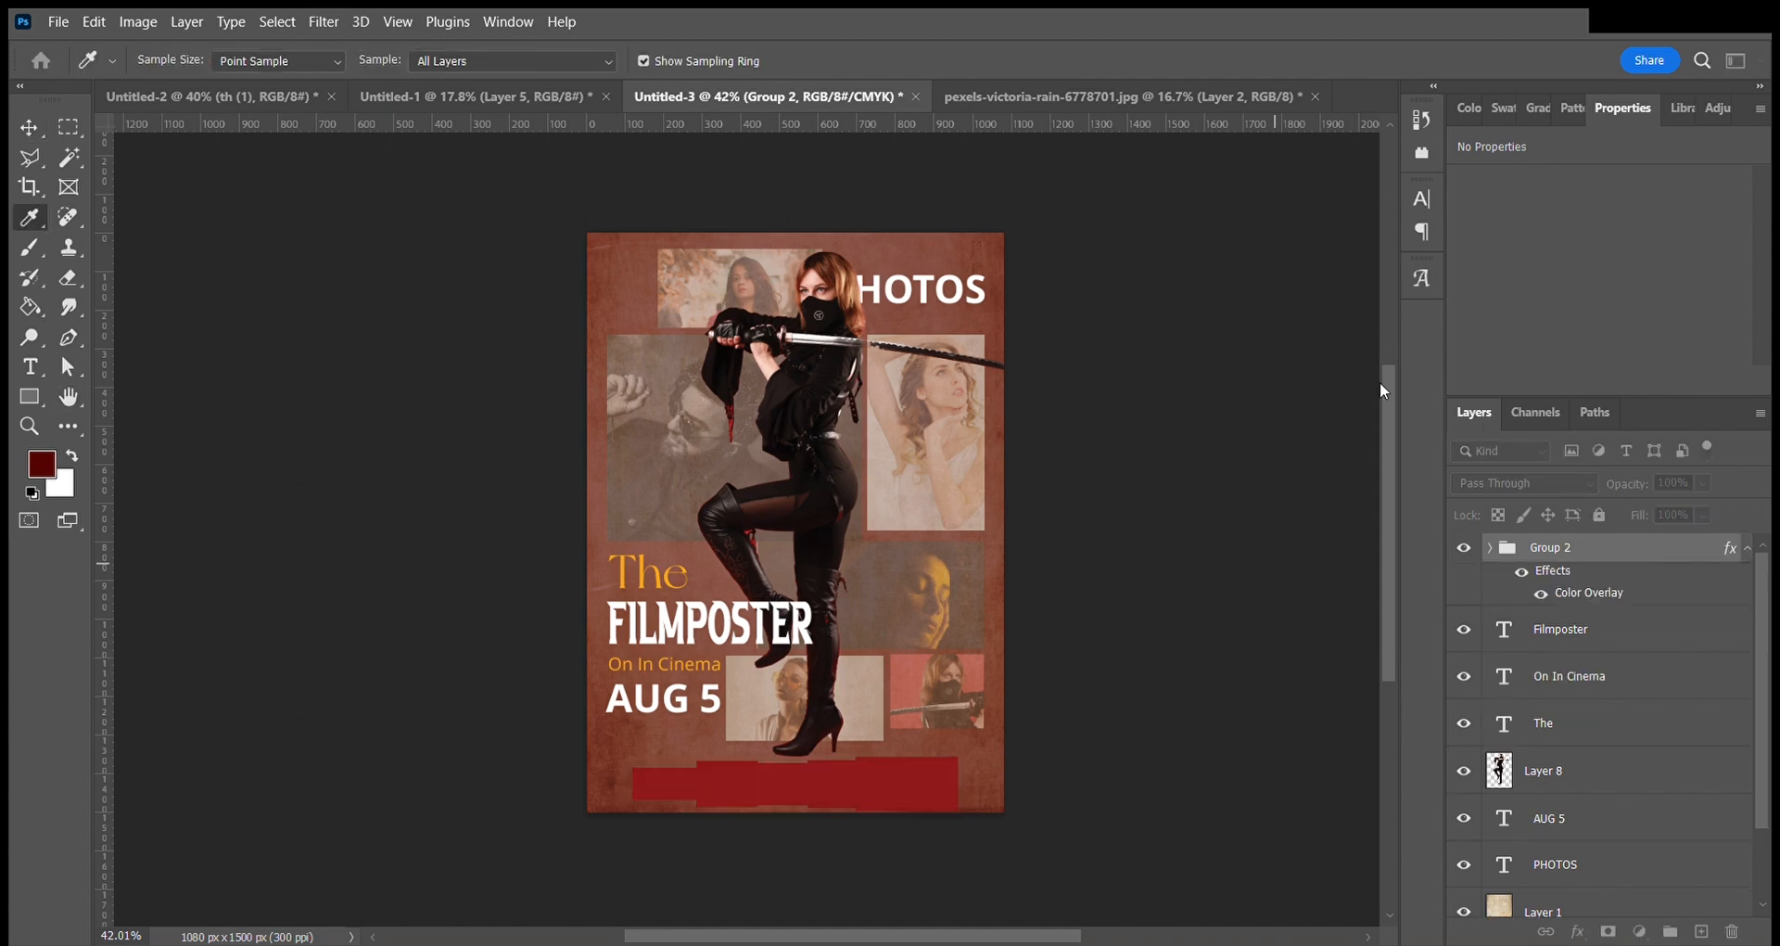
left_click(1462, 415)
left_click(1244, 378)
left_click(1507, 324)
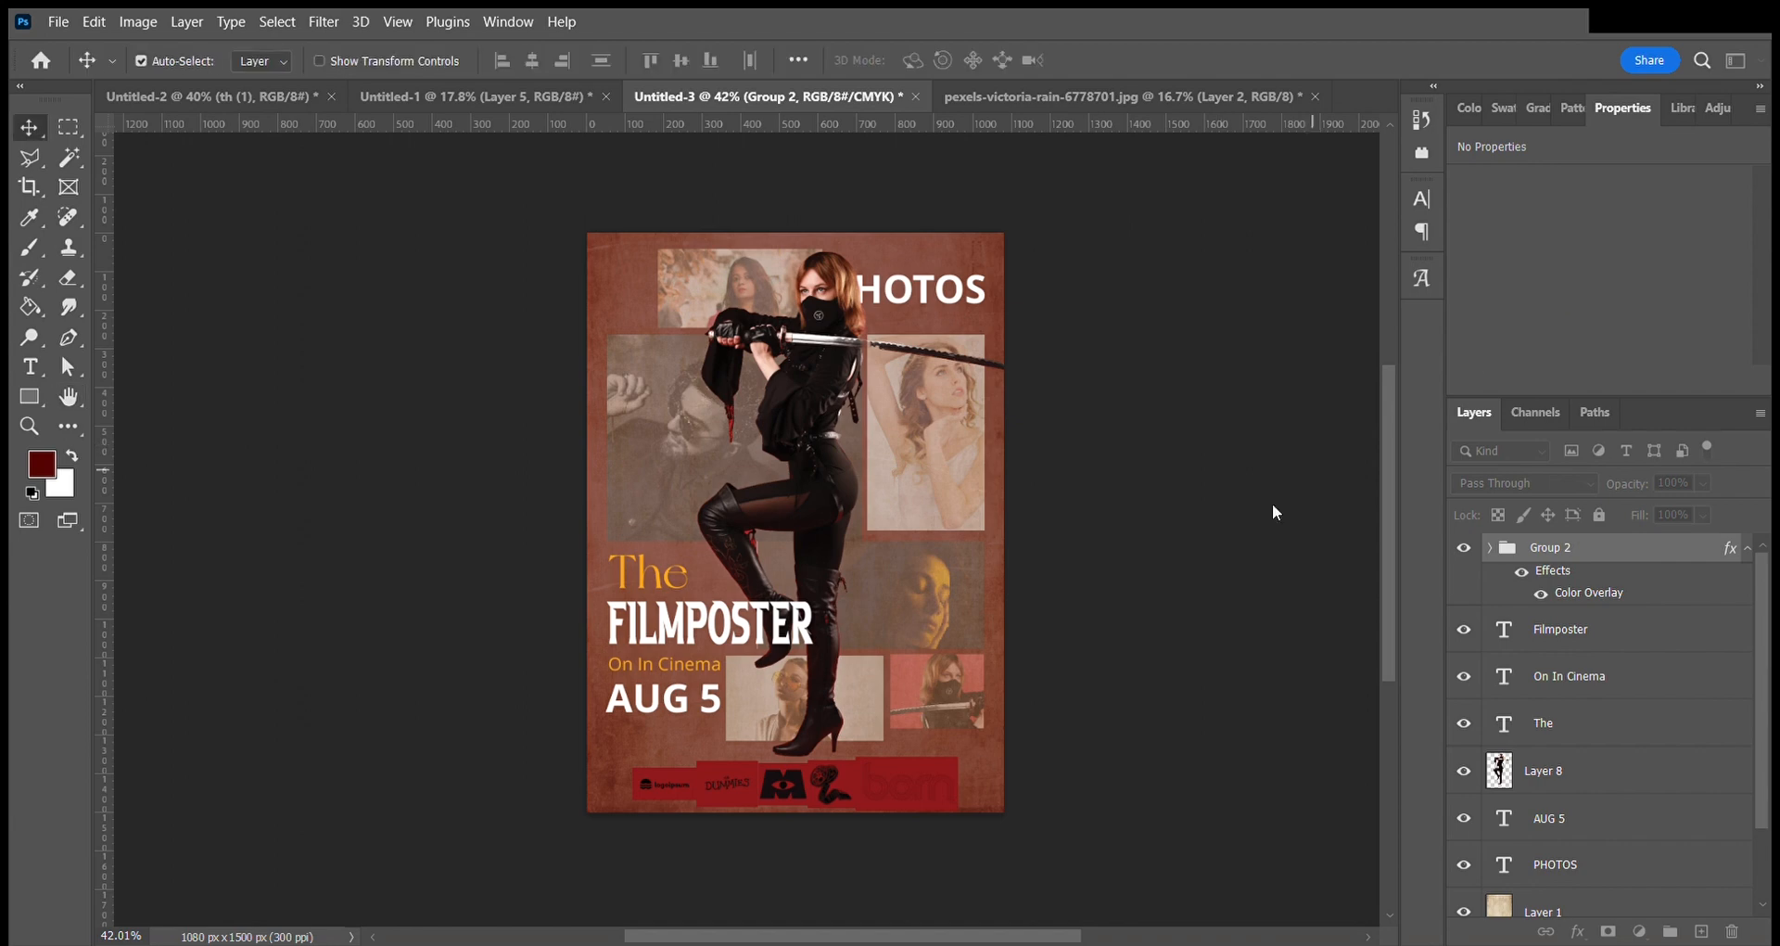
Delete the born logo from the logo group.
left_click(946, 798)
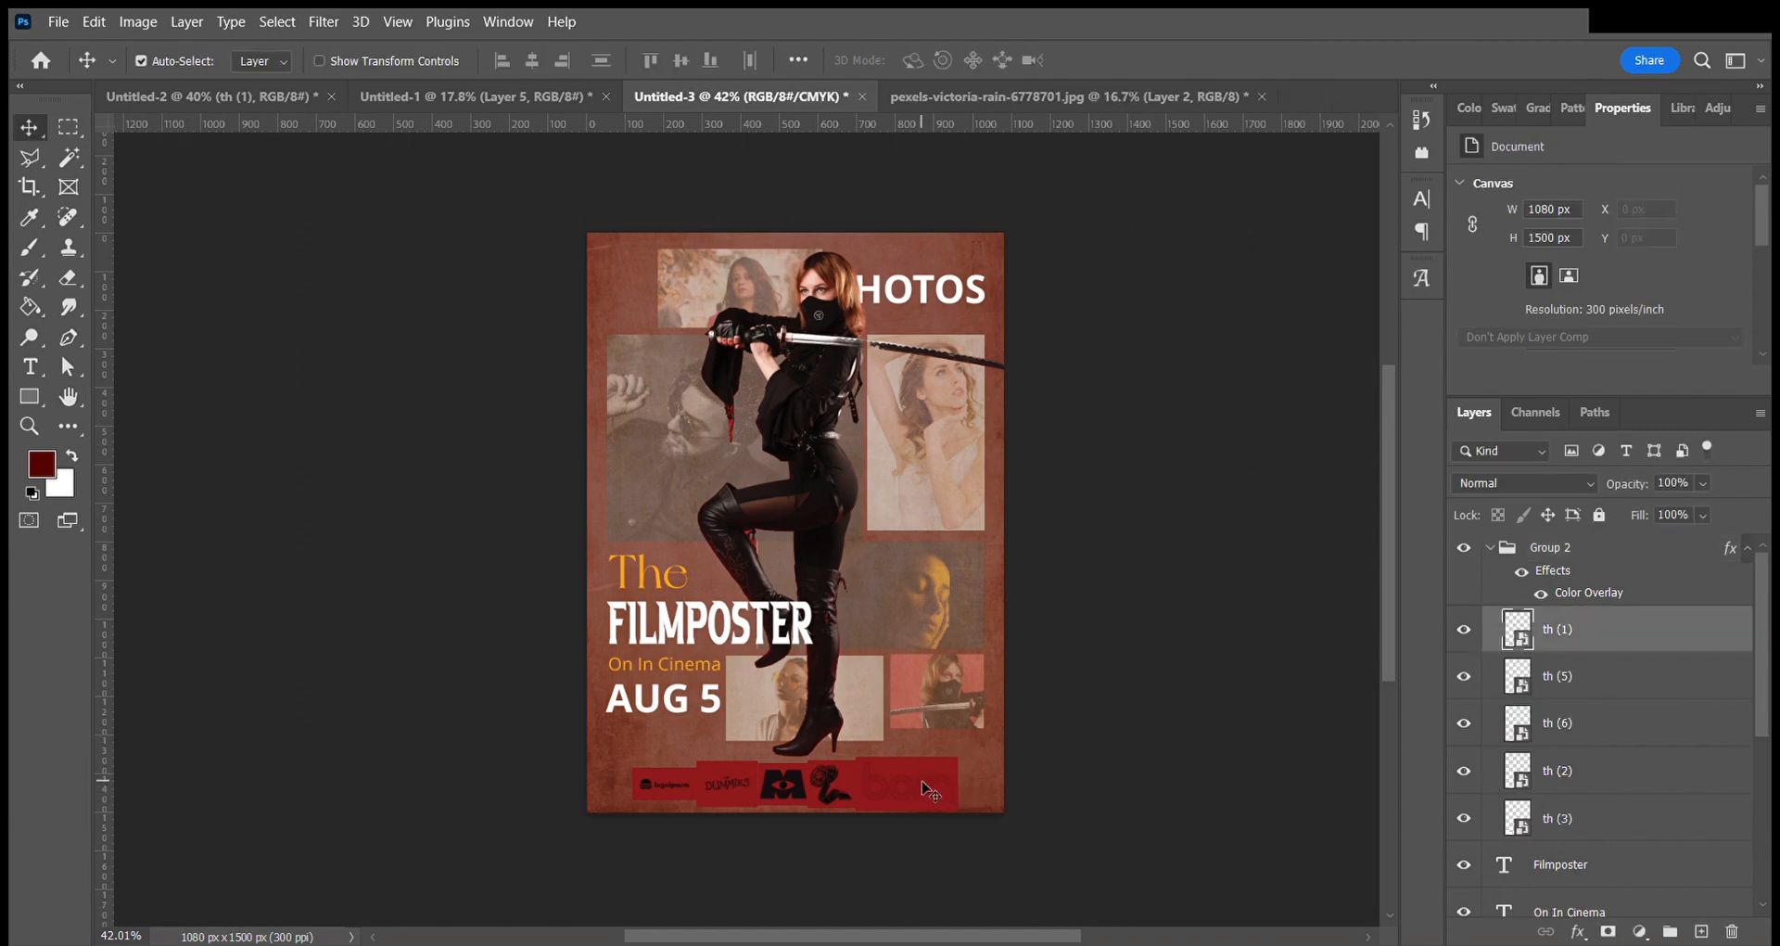
left_click_drag(925, 789, 932, 786)
key("Delete")
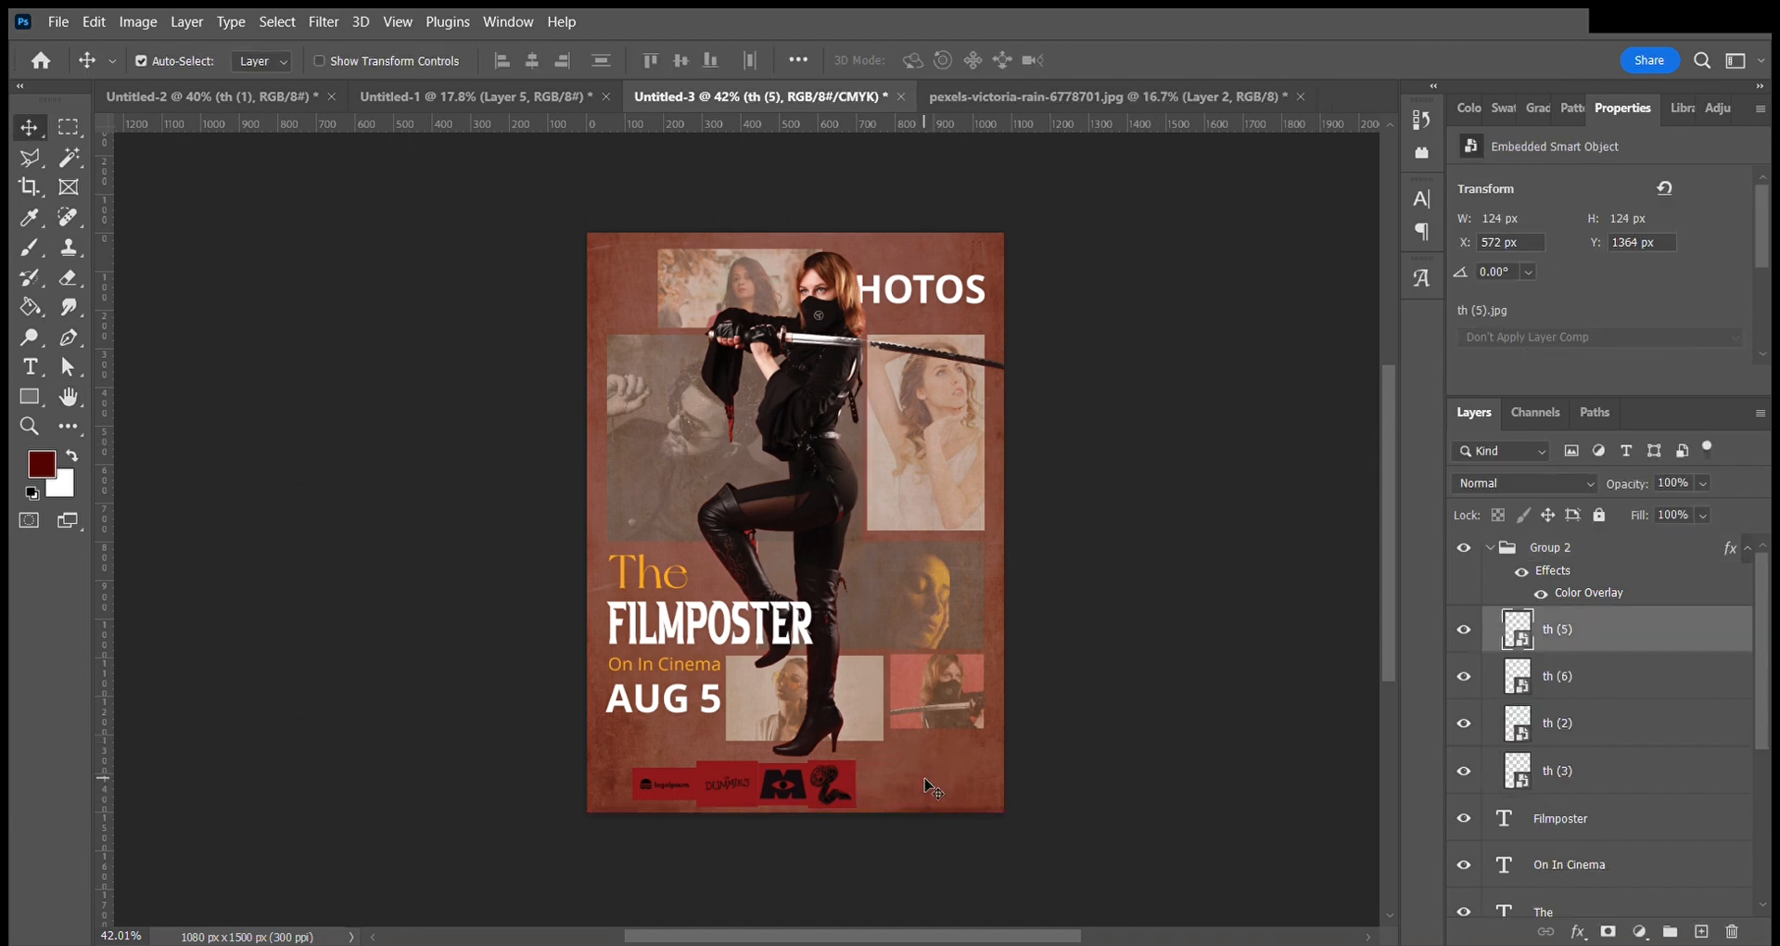
Move the Dummies, M eye and film reel logos down to line up with the logoipsum logo's upper edge.
scroll(660, 788, "up", 10)
left_click(849, 757)
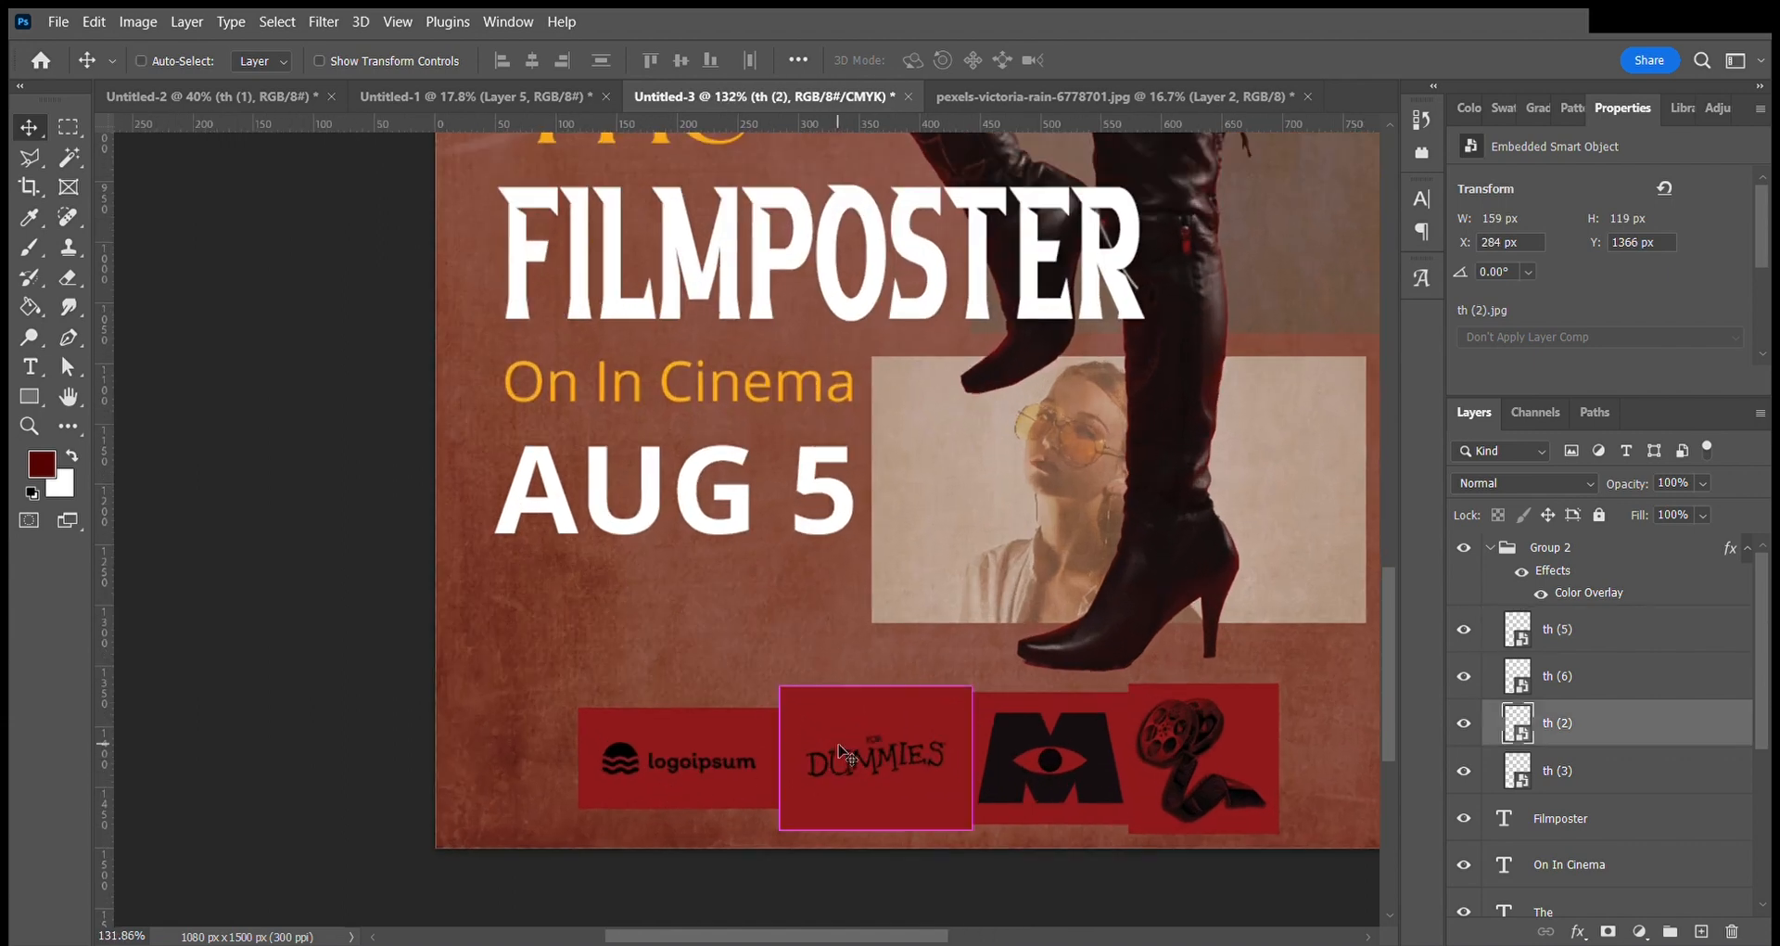
key("ctrl+t")
left_click_drag(877, 708, 875, 731)
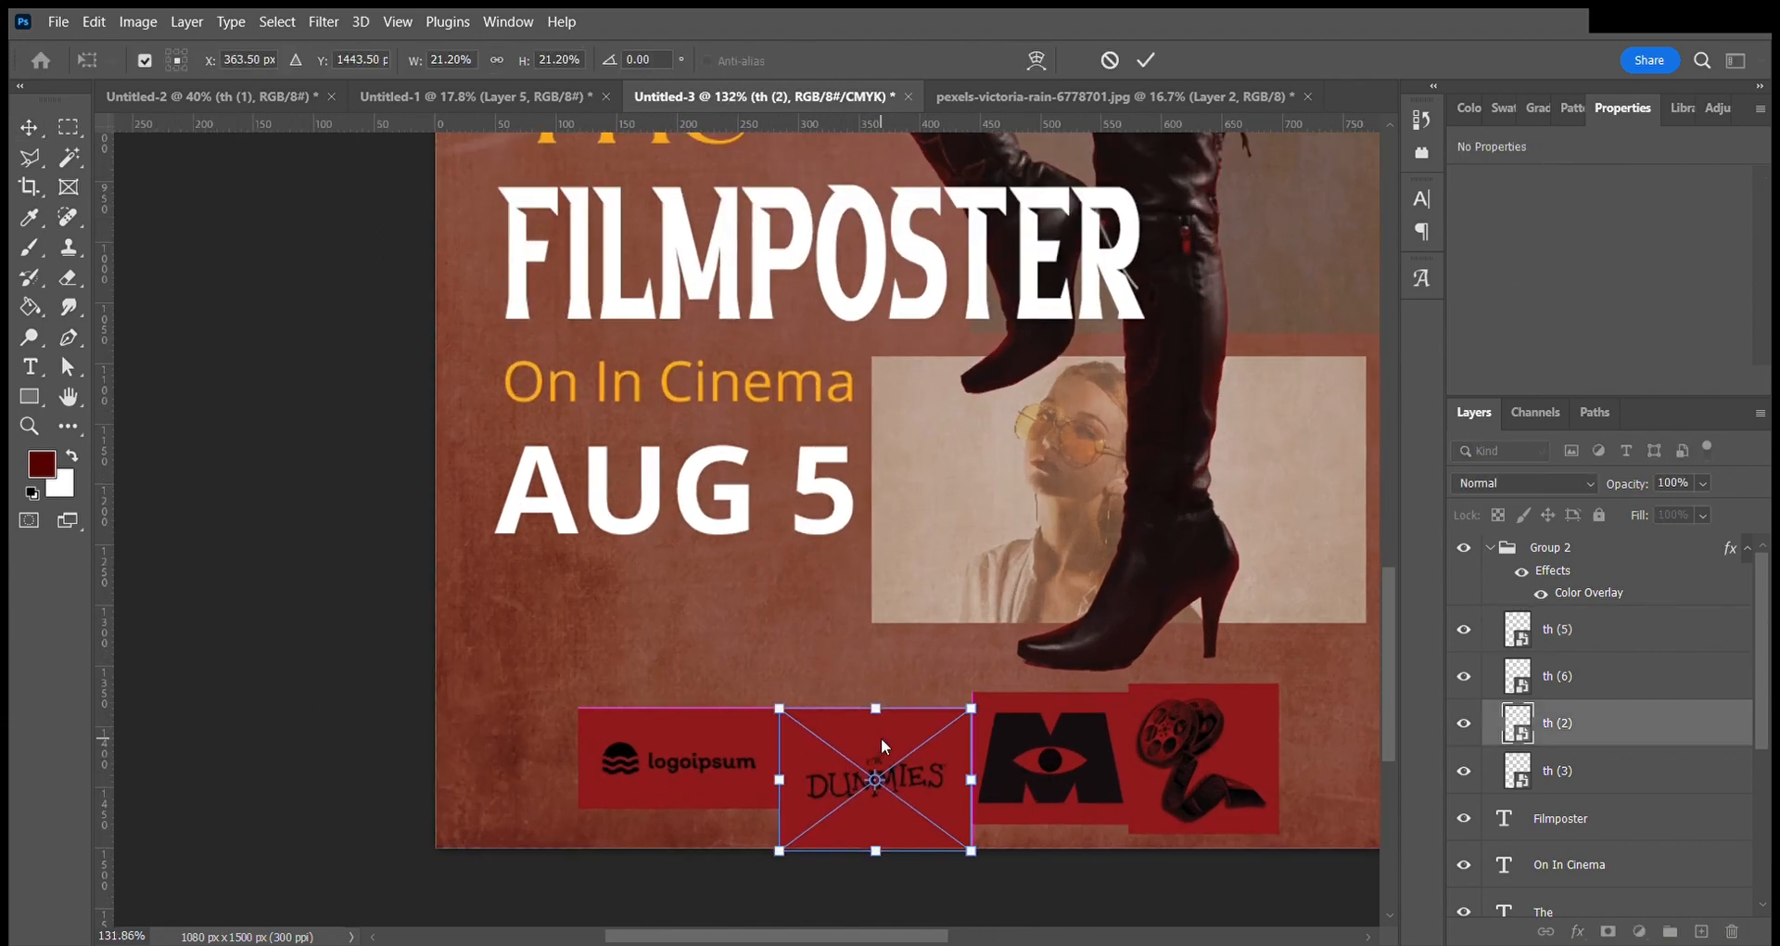
key("Return")
left_click(1182, 718)
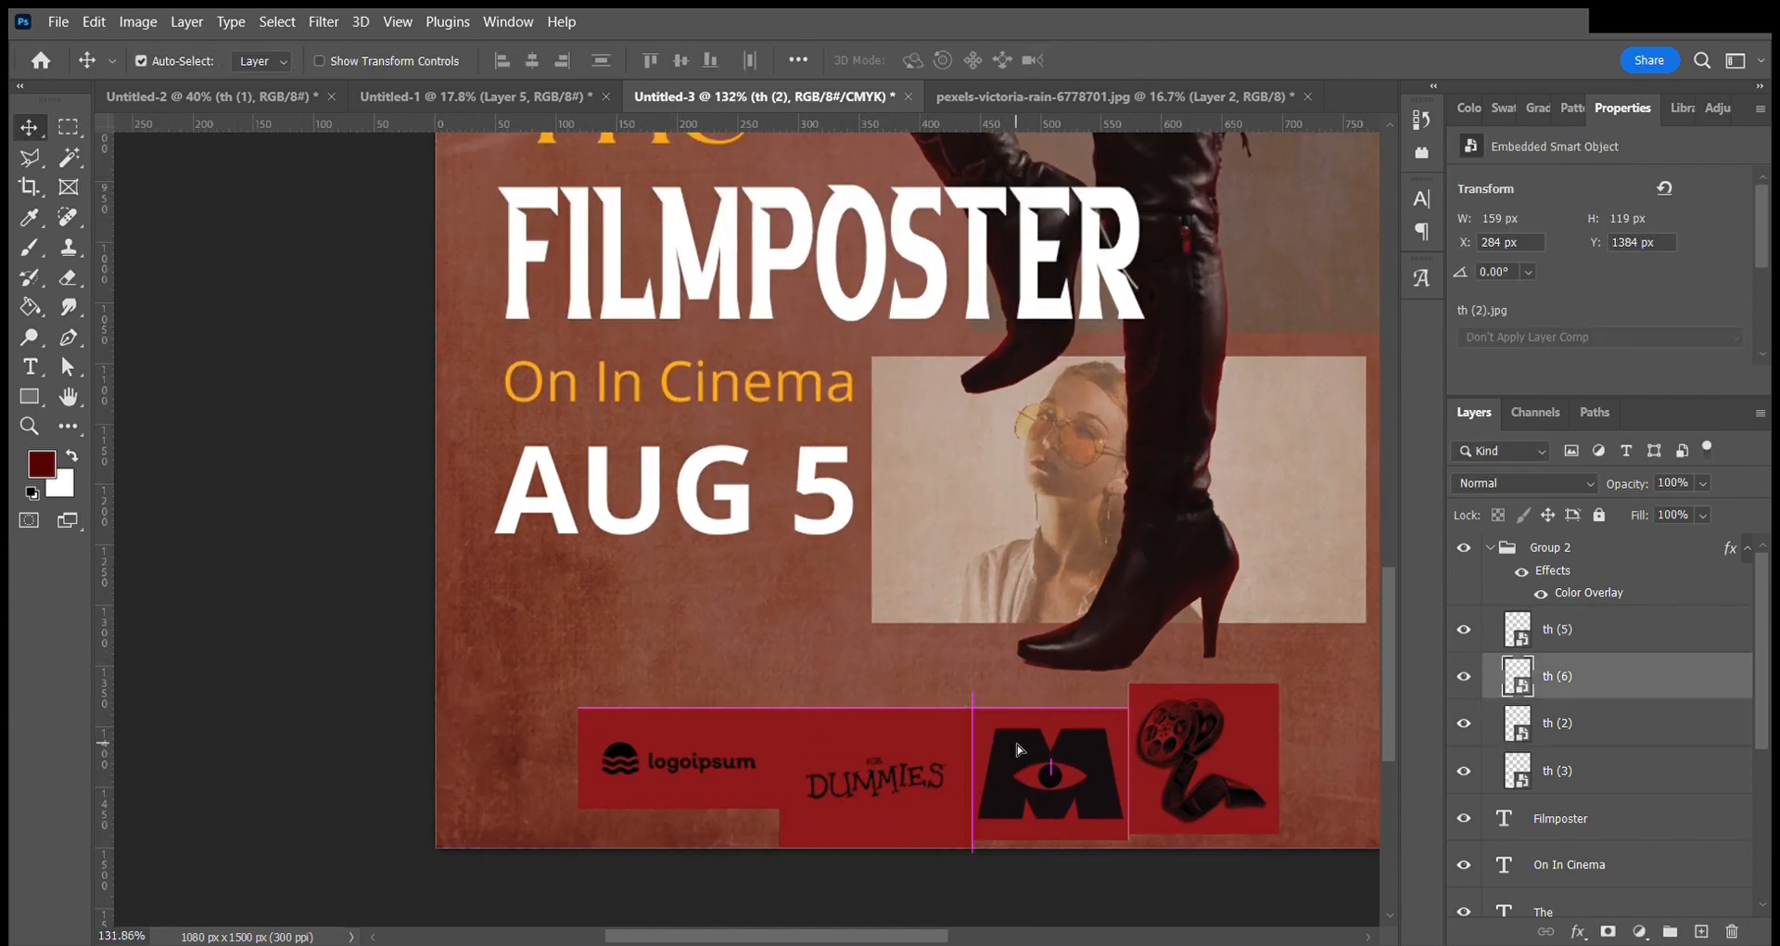
left_click_drag(1182, 719, 1182, 739)
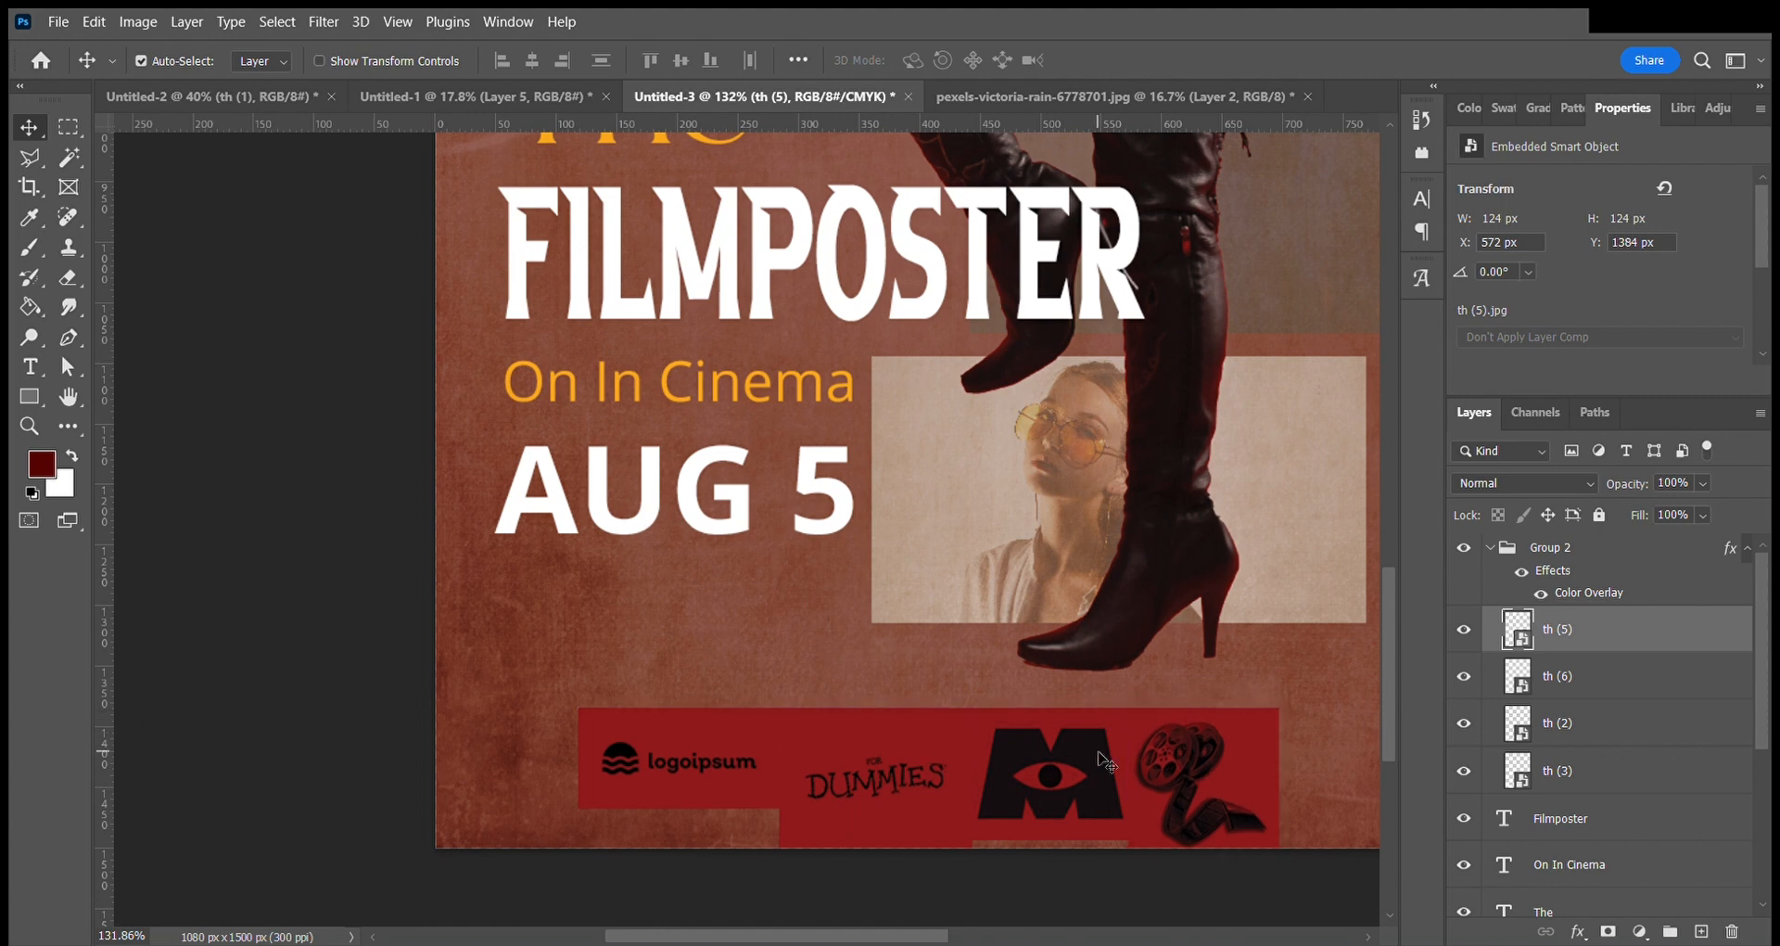
Select the four remaining logos and move them together to the horizontal middle of the poster's bottom strip.
left_click(1046, 768, "shift")
left_click(885, 776, "shift")
left_click(722, 769, "shift")
scroll(926, 767, "down", 4)
left_click_drag(1226, 737, 1029, 706)
left_click_drag(825, 729, 932, 721)
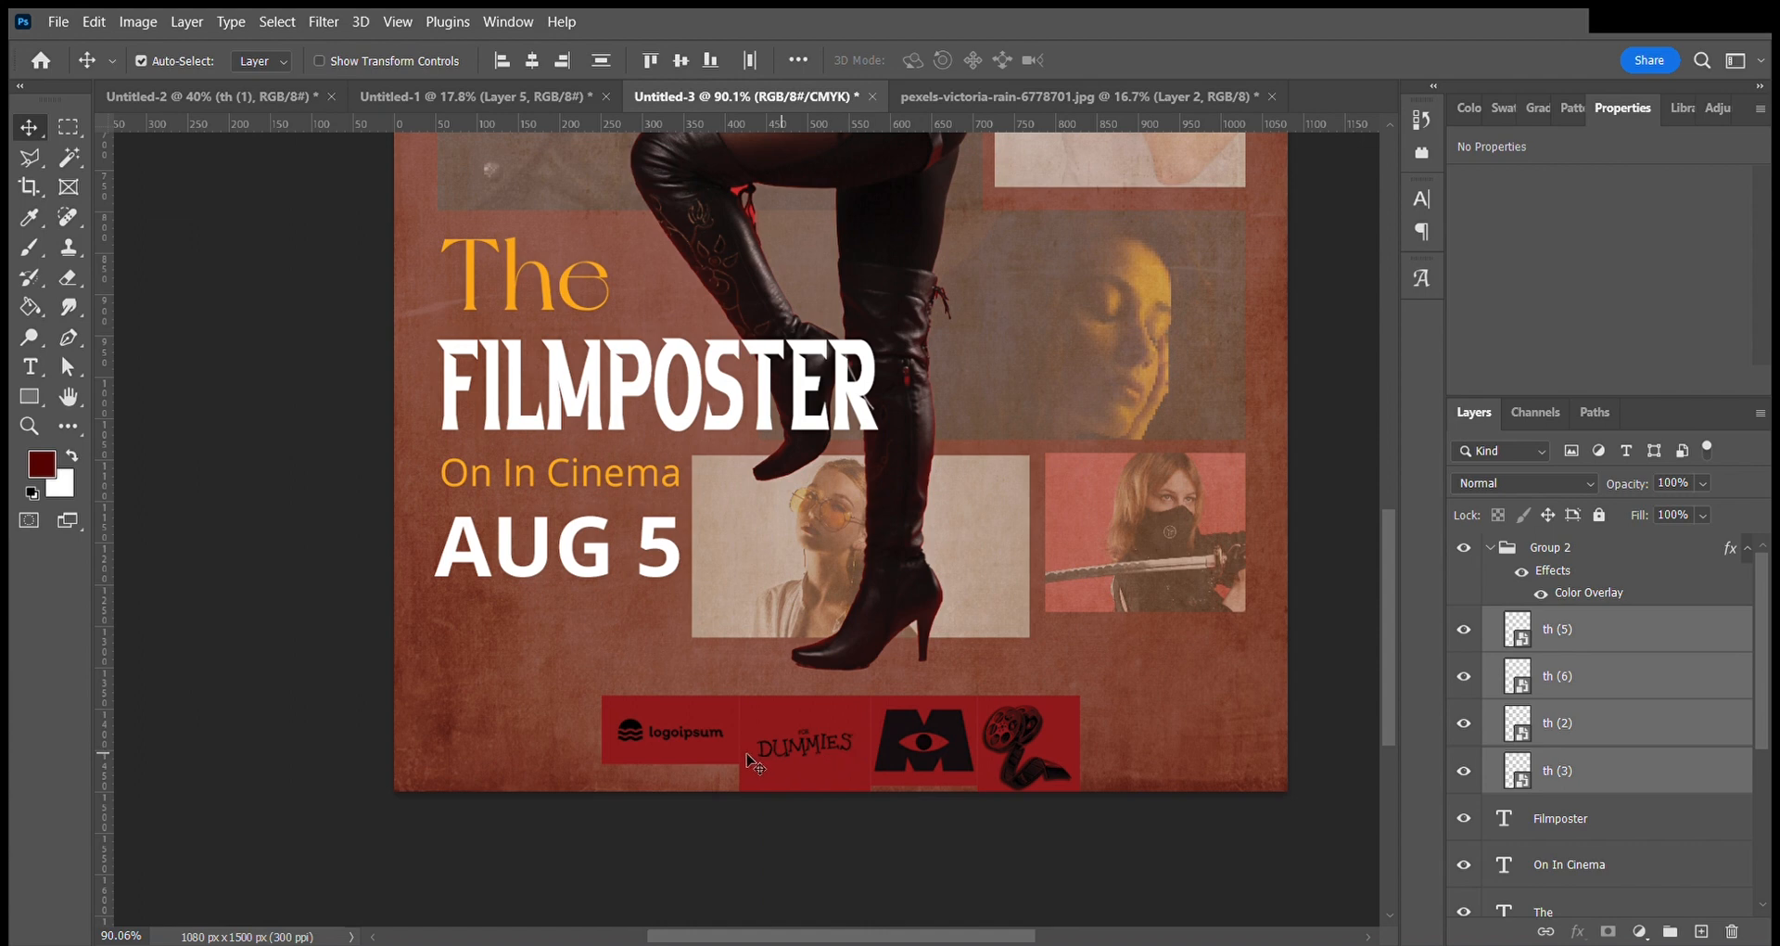
Draw a rectangle about 581 × 82 px over the logo row and fill it with white.
left_click(29, 396)
left_click_drag(608, 701, 1087, 768)
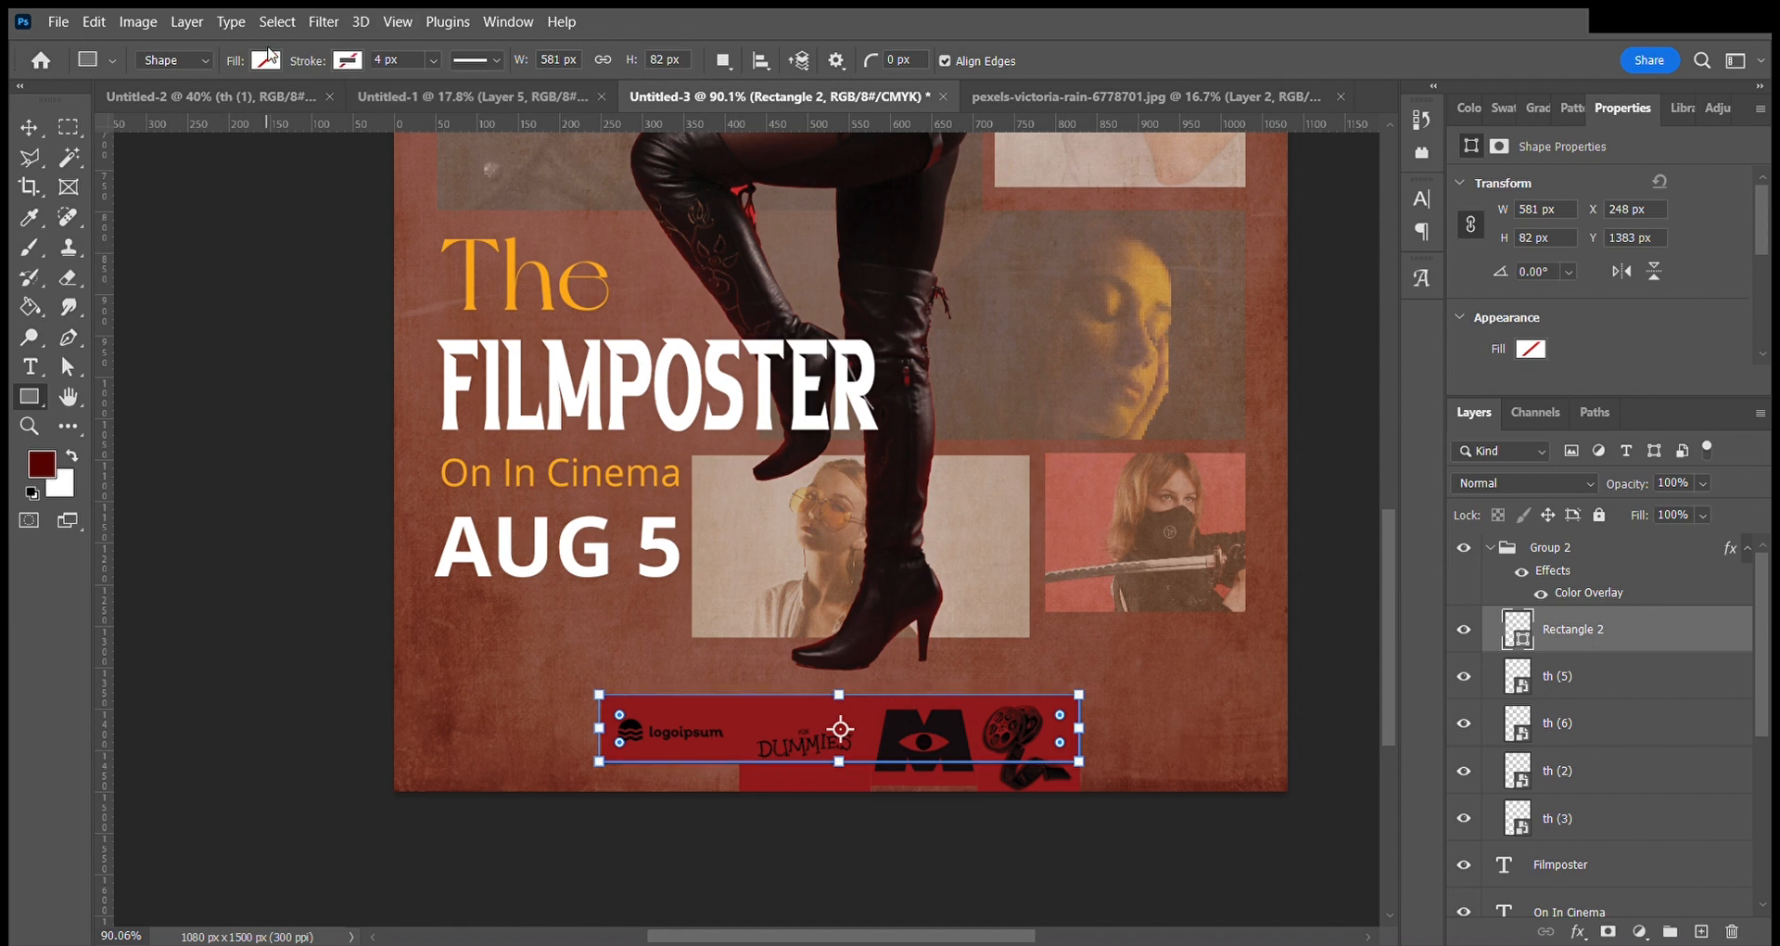
key("alt+BackSpace")
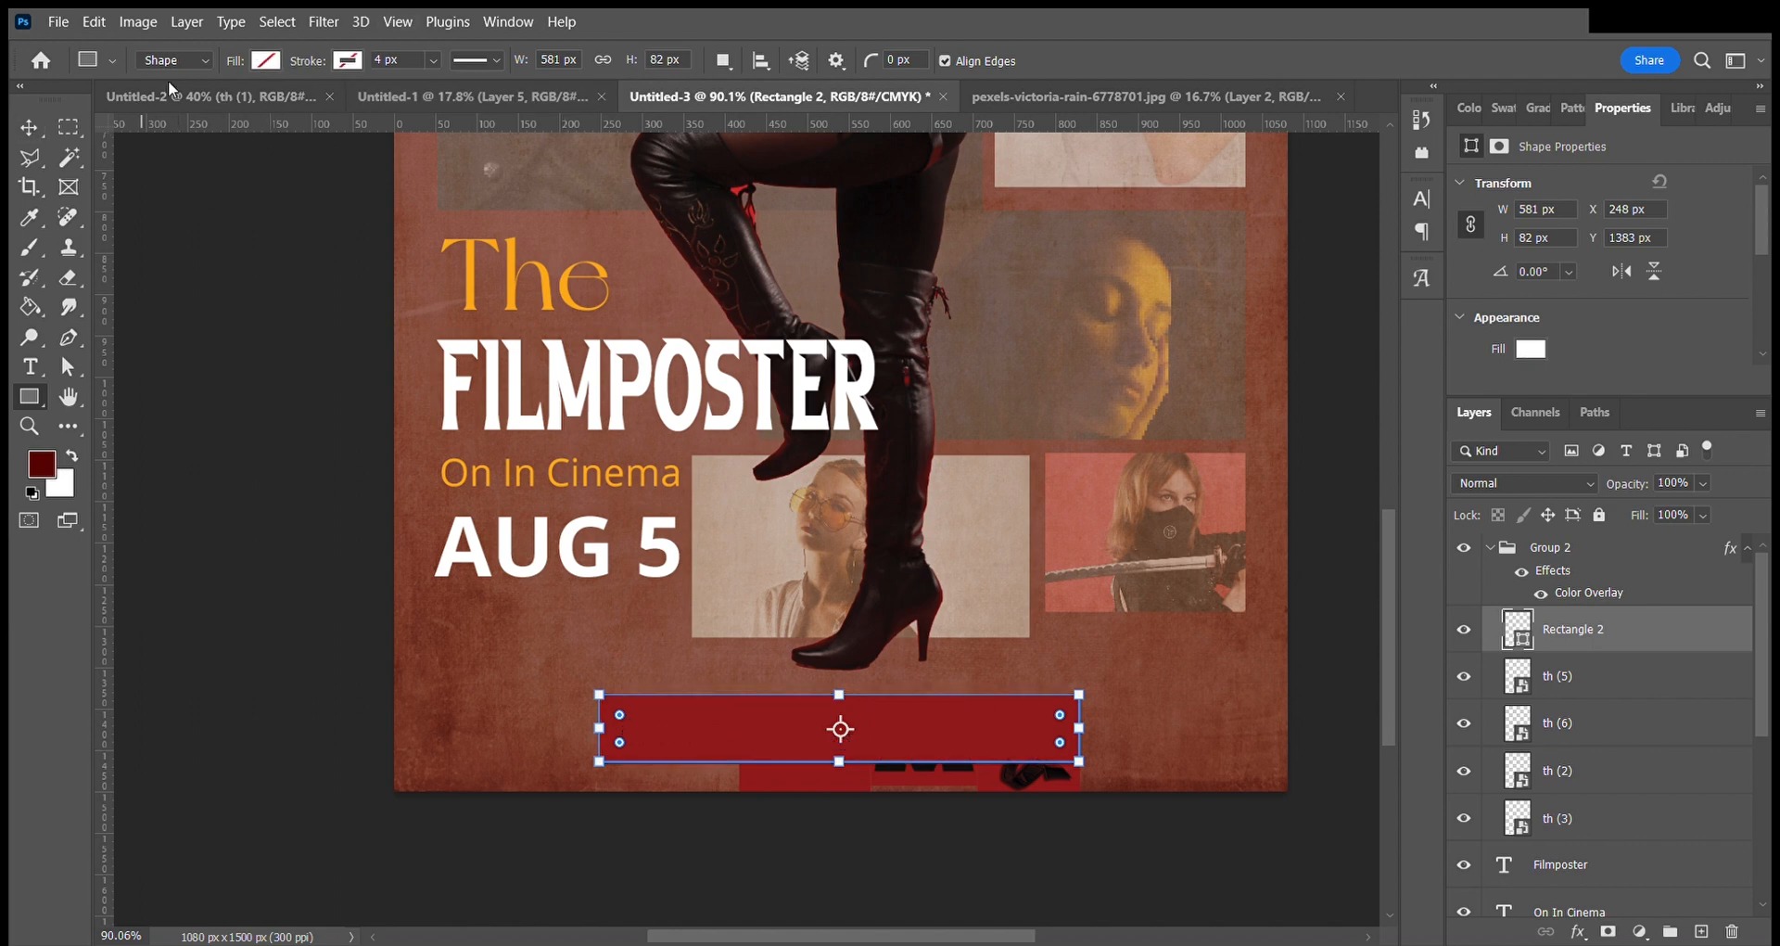
key("ctrl+z")
key("ctrl+BackSpace")
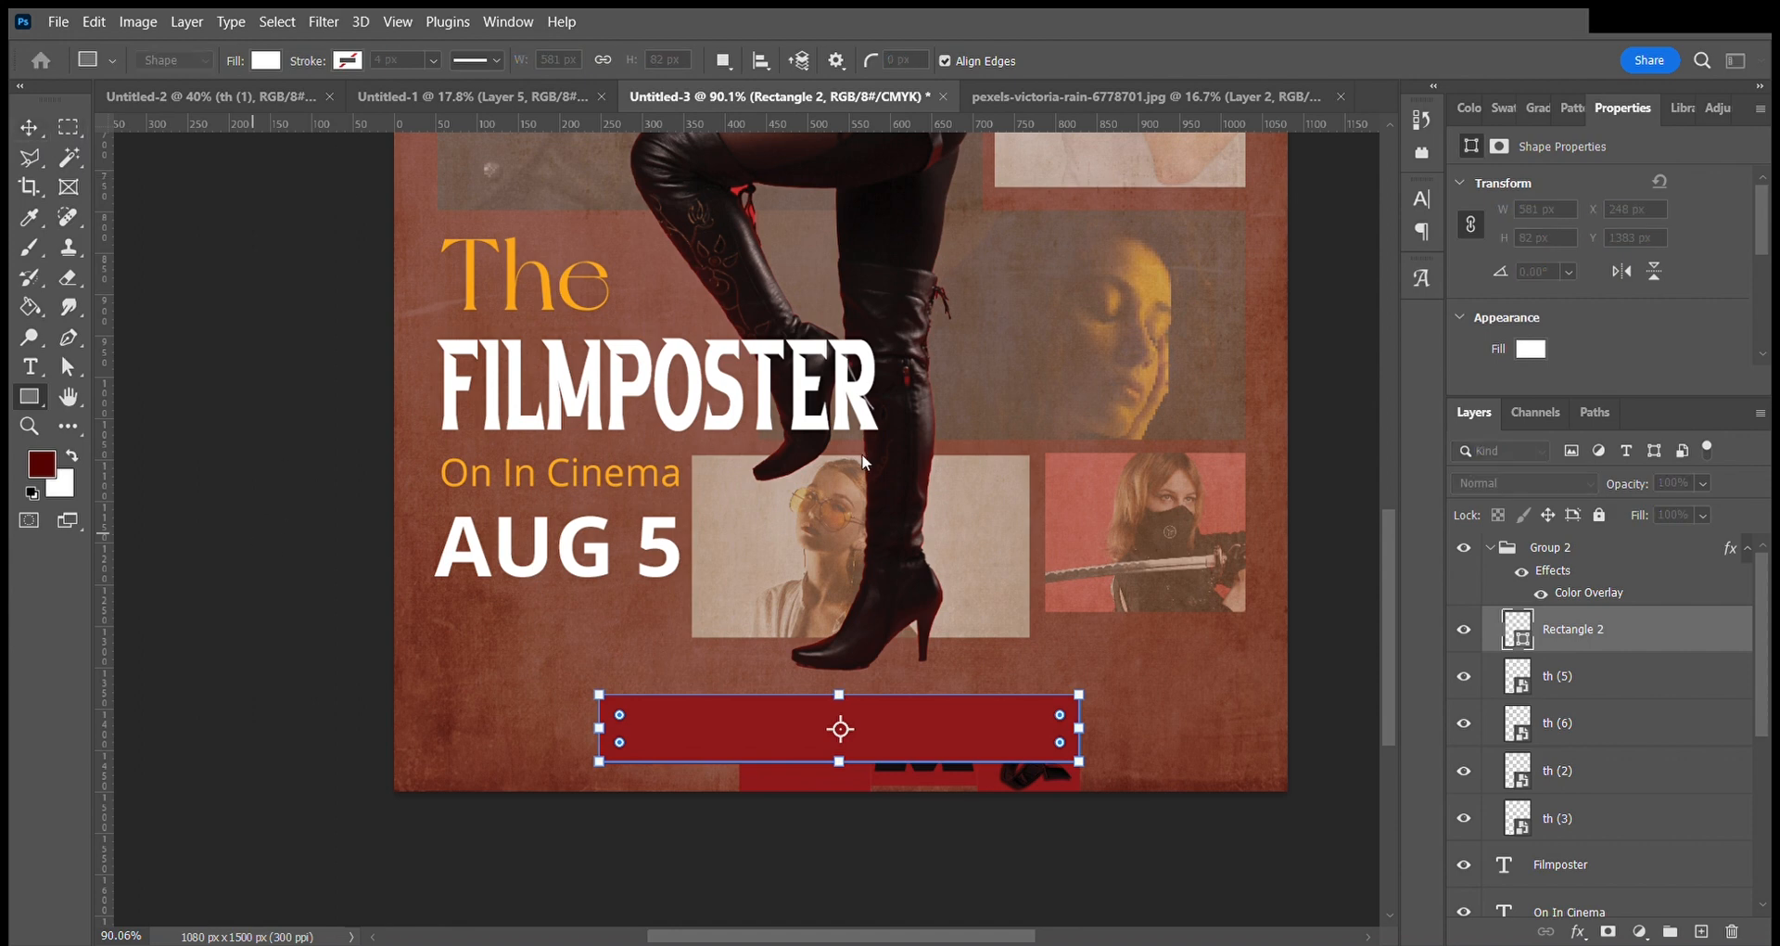
Narrow the rectangle to 169 px over the logoipsum logo and add two copies over the neighbouring logos, the last 127 px wide.
left_click_drag(1079, 728, 822, 739)
key("v")
key("ctrl+t")
key("Return")
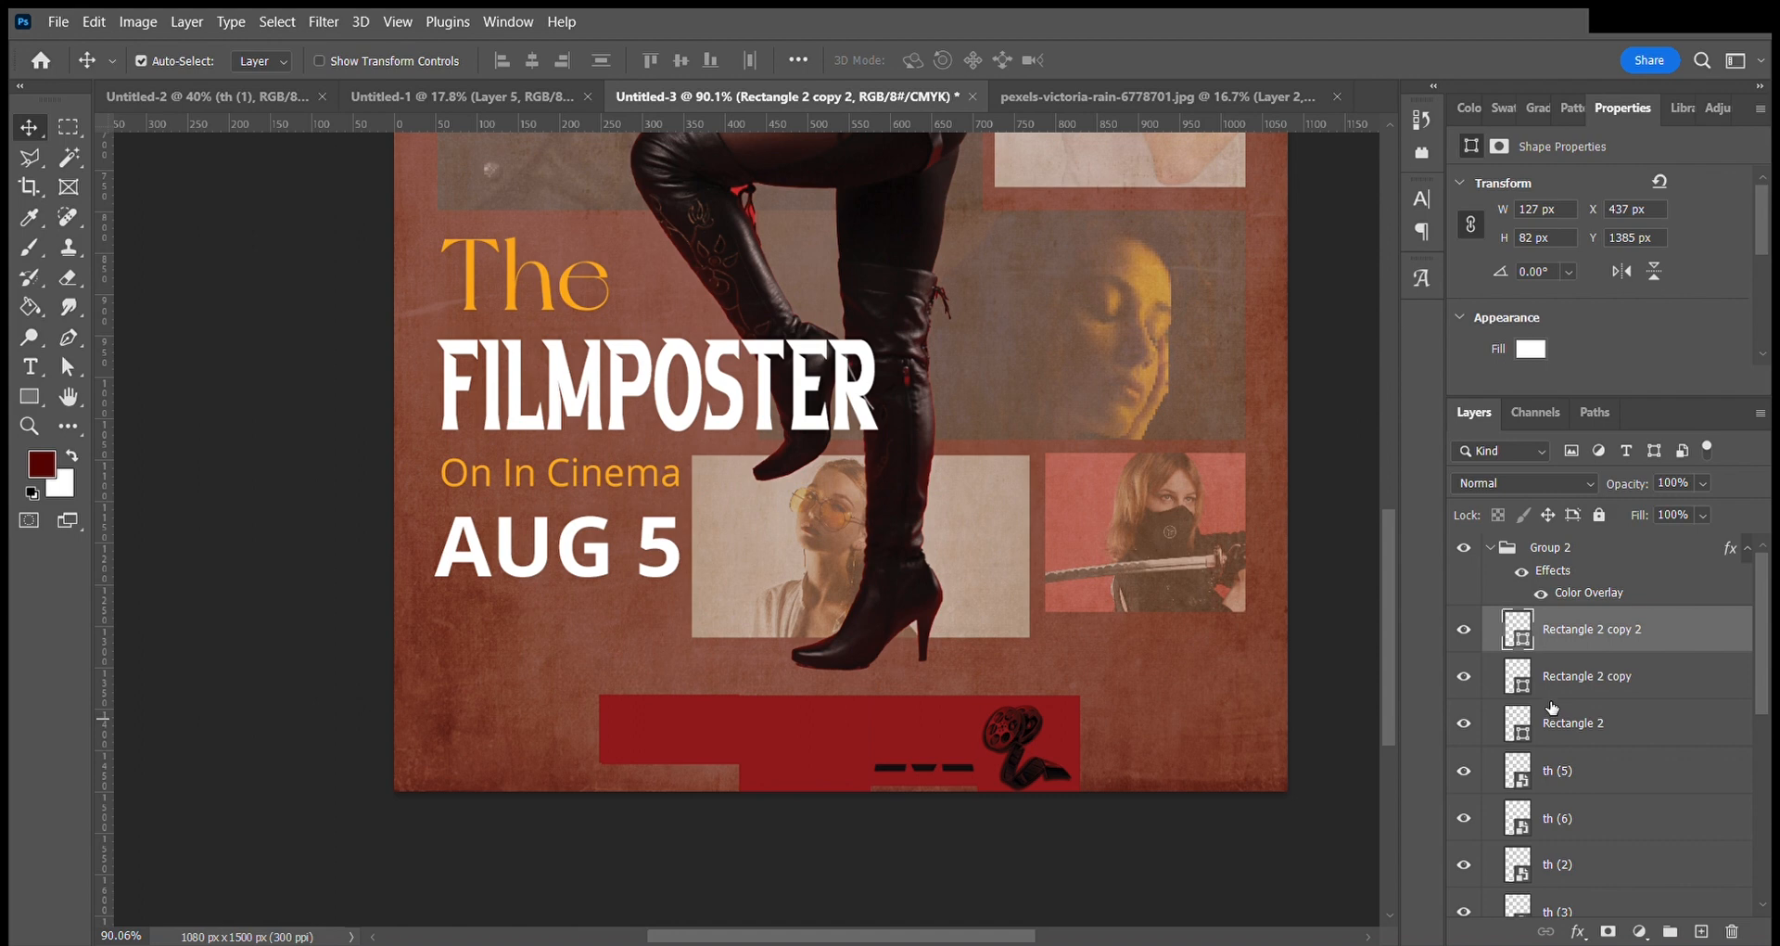
Hide the logo group's Color Overlay effect and delete the two white rectangle copies covering the Dummies and M eye logos.
left_click(1541, 594)
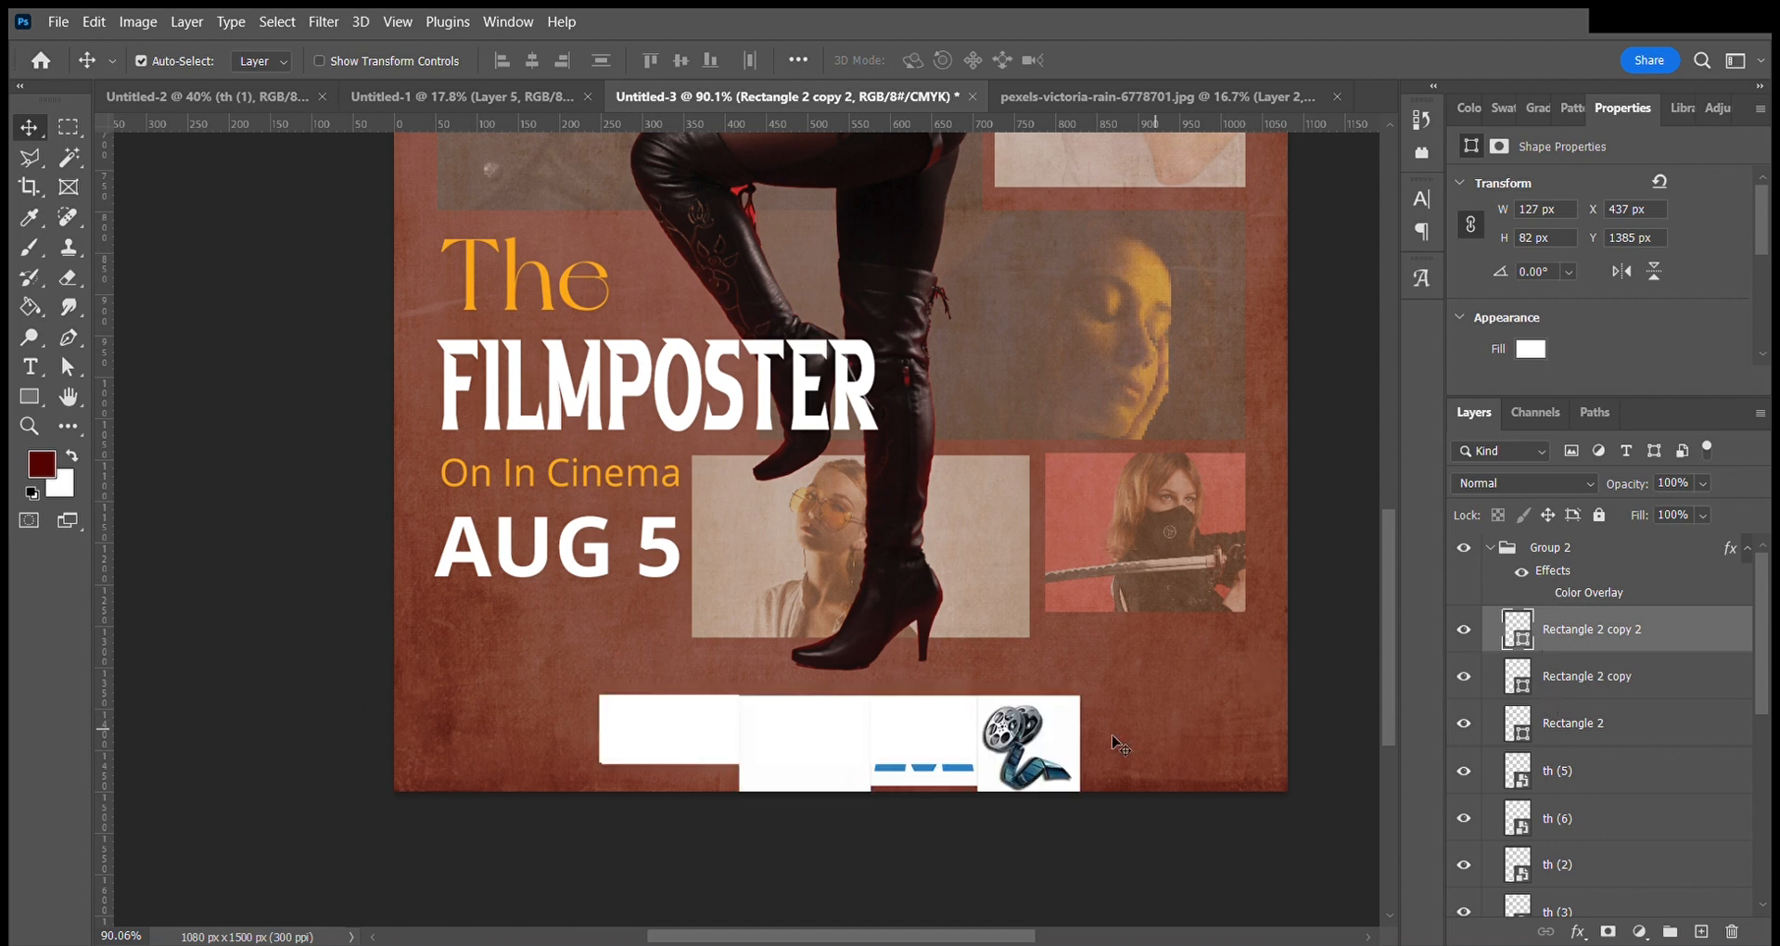
left_click(957, 741)
left_click(1001, 739)
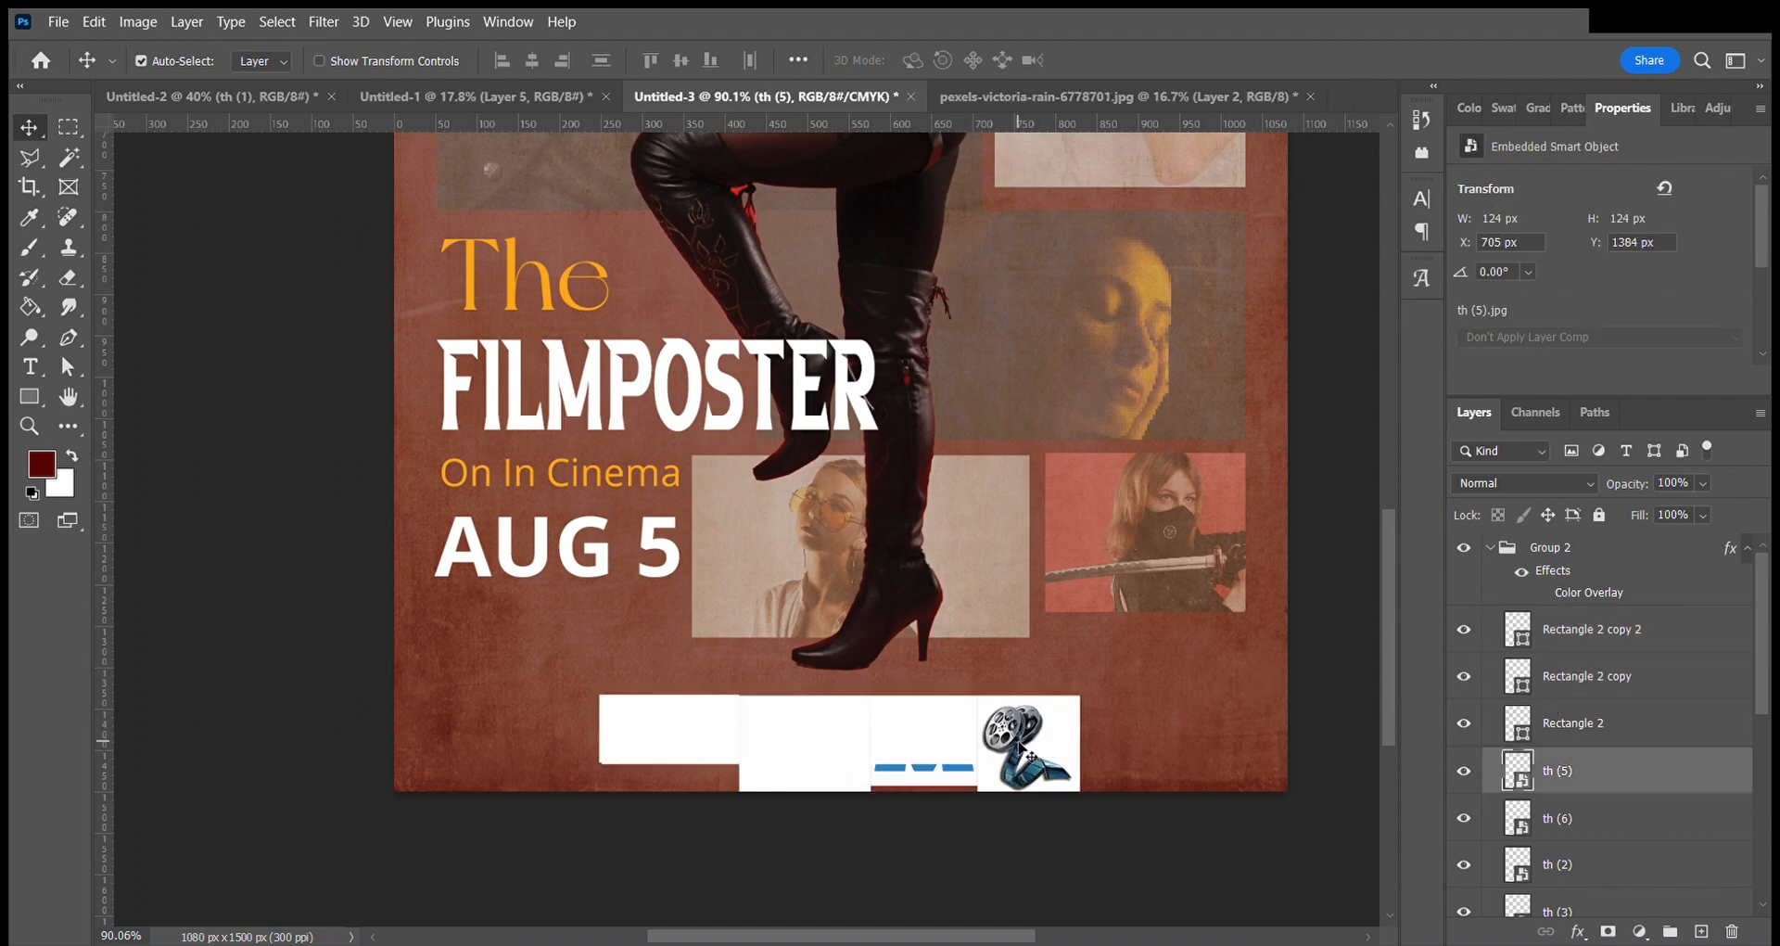
left_click(955, 741)
left_click(678, 739)
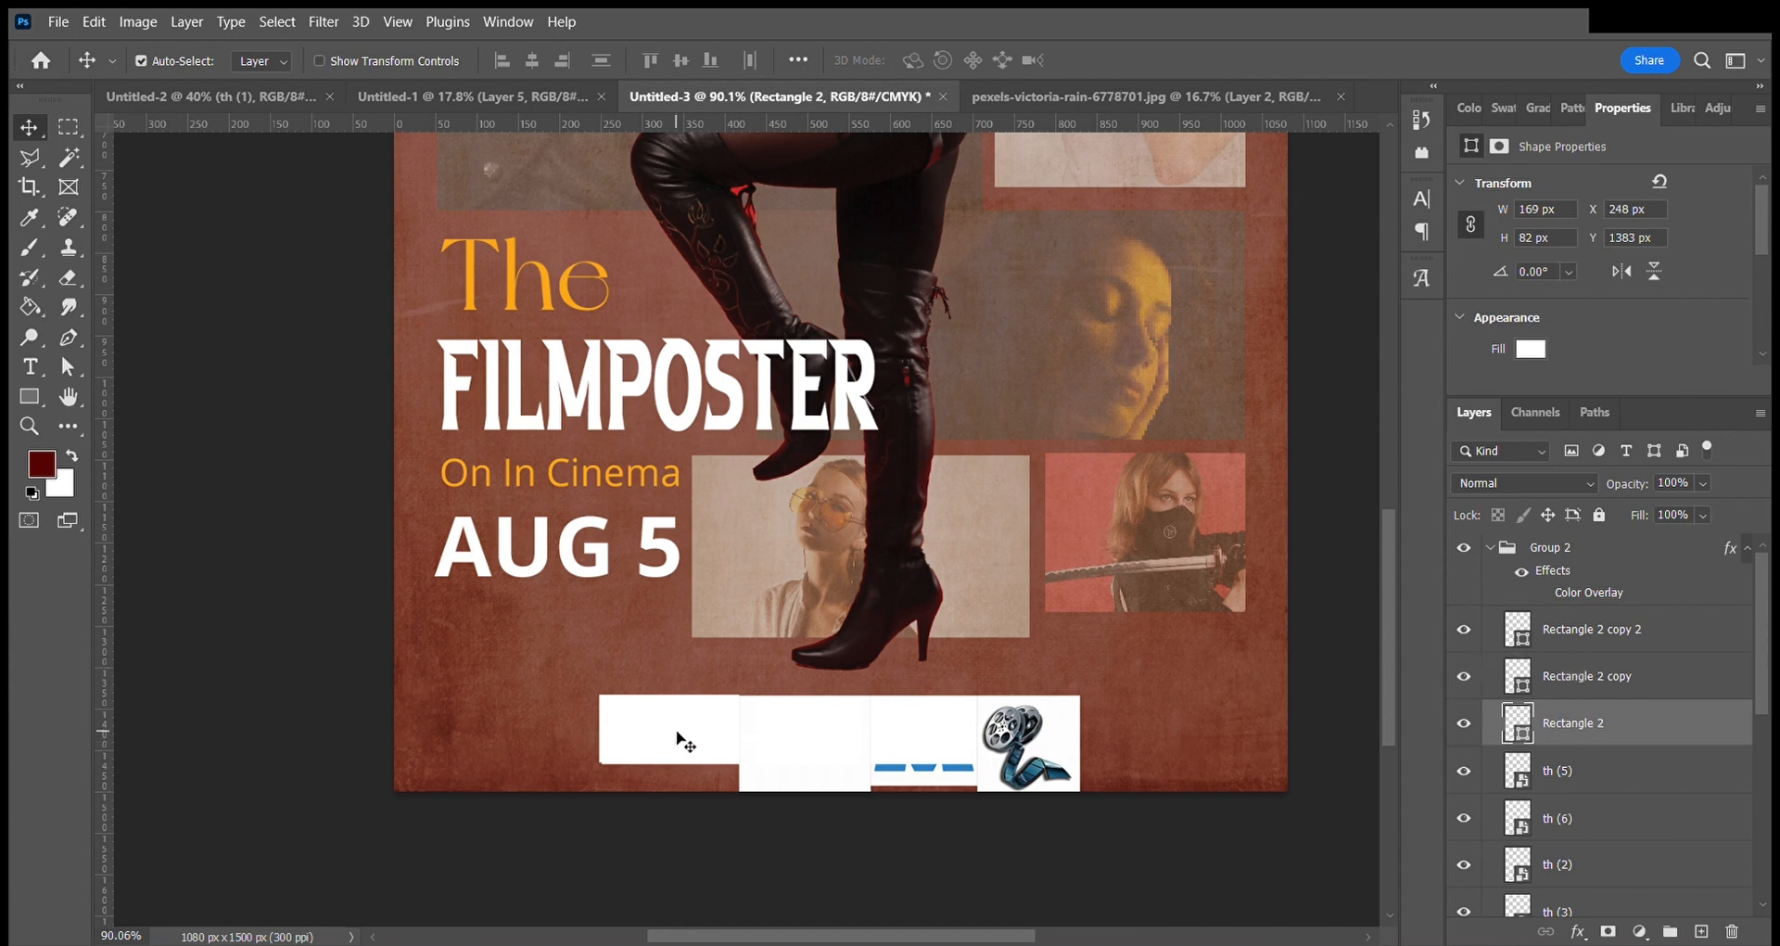
key("ctrl+z")
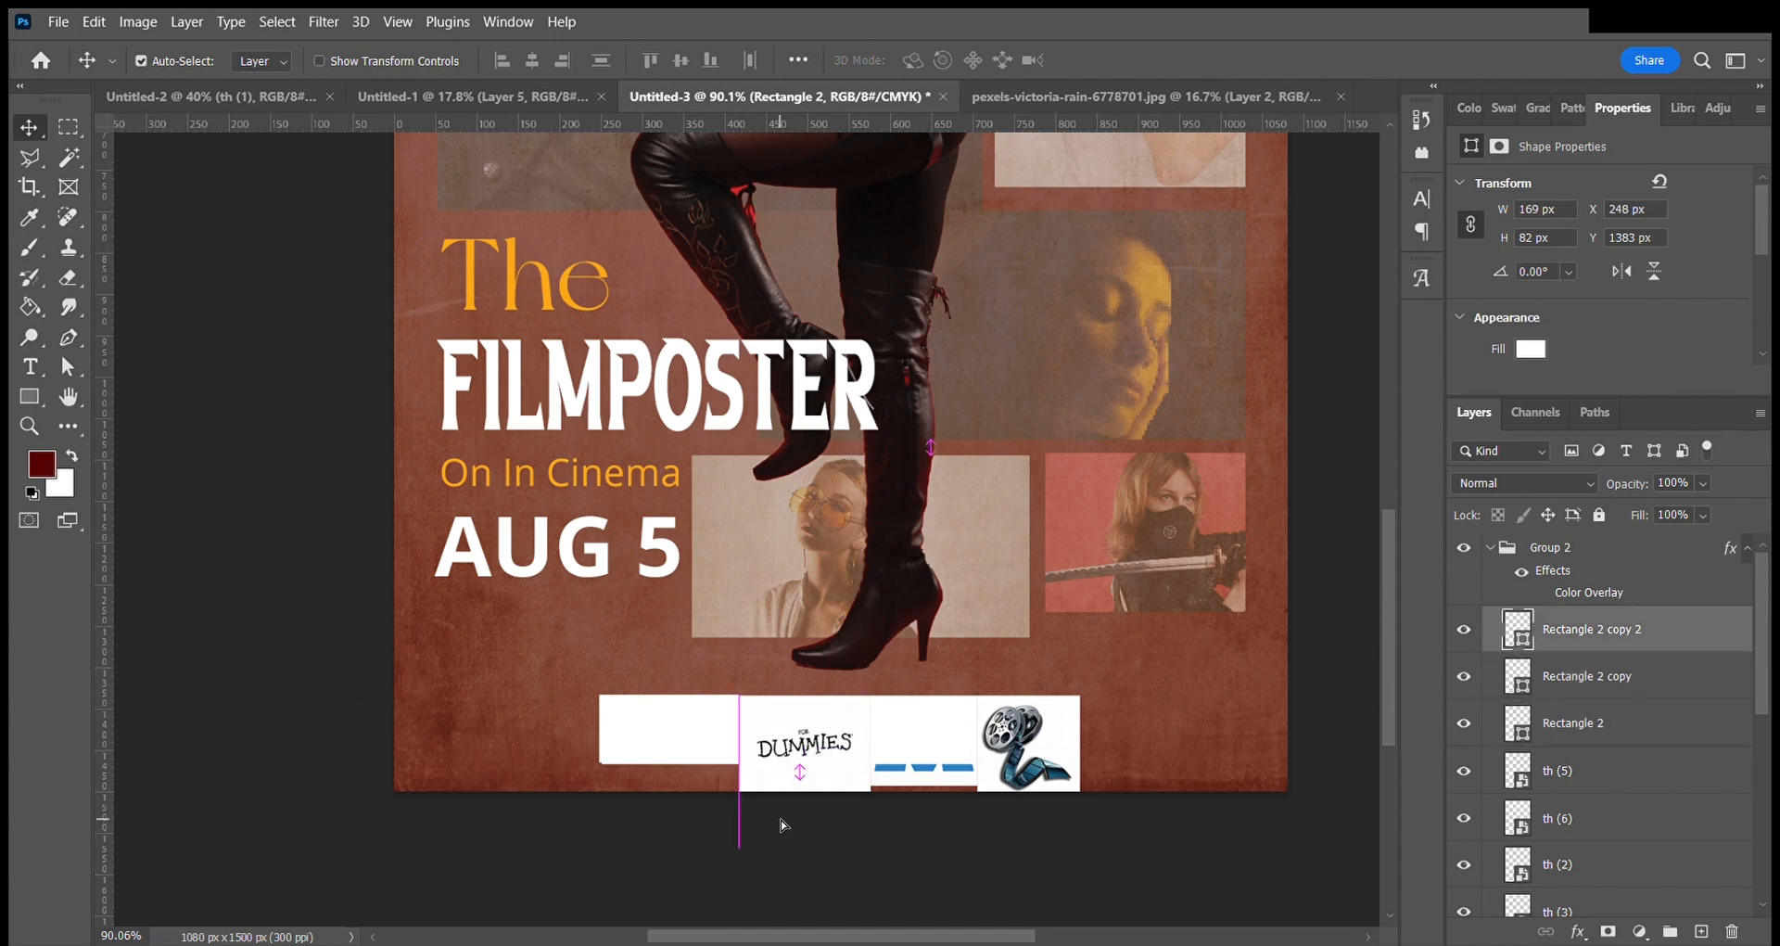
key("Delete")
Nudge the film reel logo slightly left, then place the white rectangle directly beneath it in the layer order and clip the logo to it.
mouse_move(1014, 739)
left_mouse_down()
mouse_move(1049, 739)
mouse_move(1009, 739)
left_mouse_up()
left_click(691, 731)
left_click_drag(1559, 644, 1564, 794)
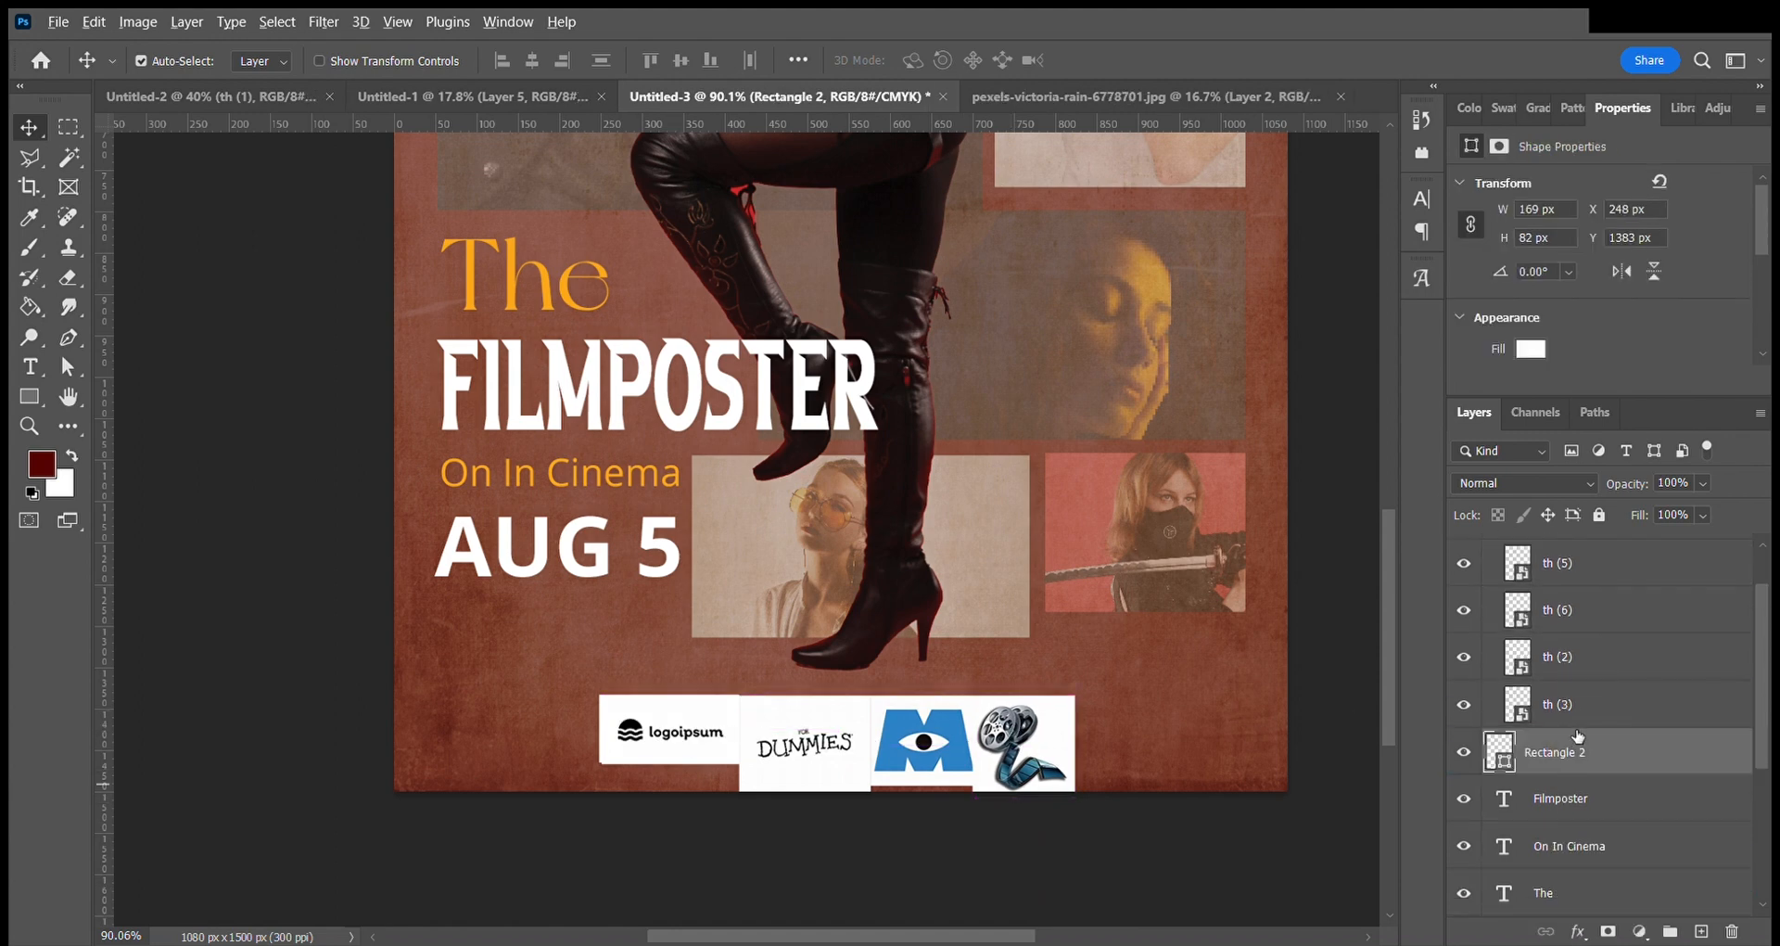
left_click(1614, 715)
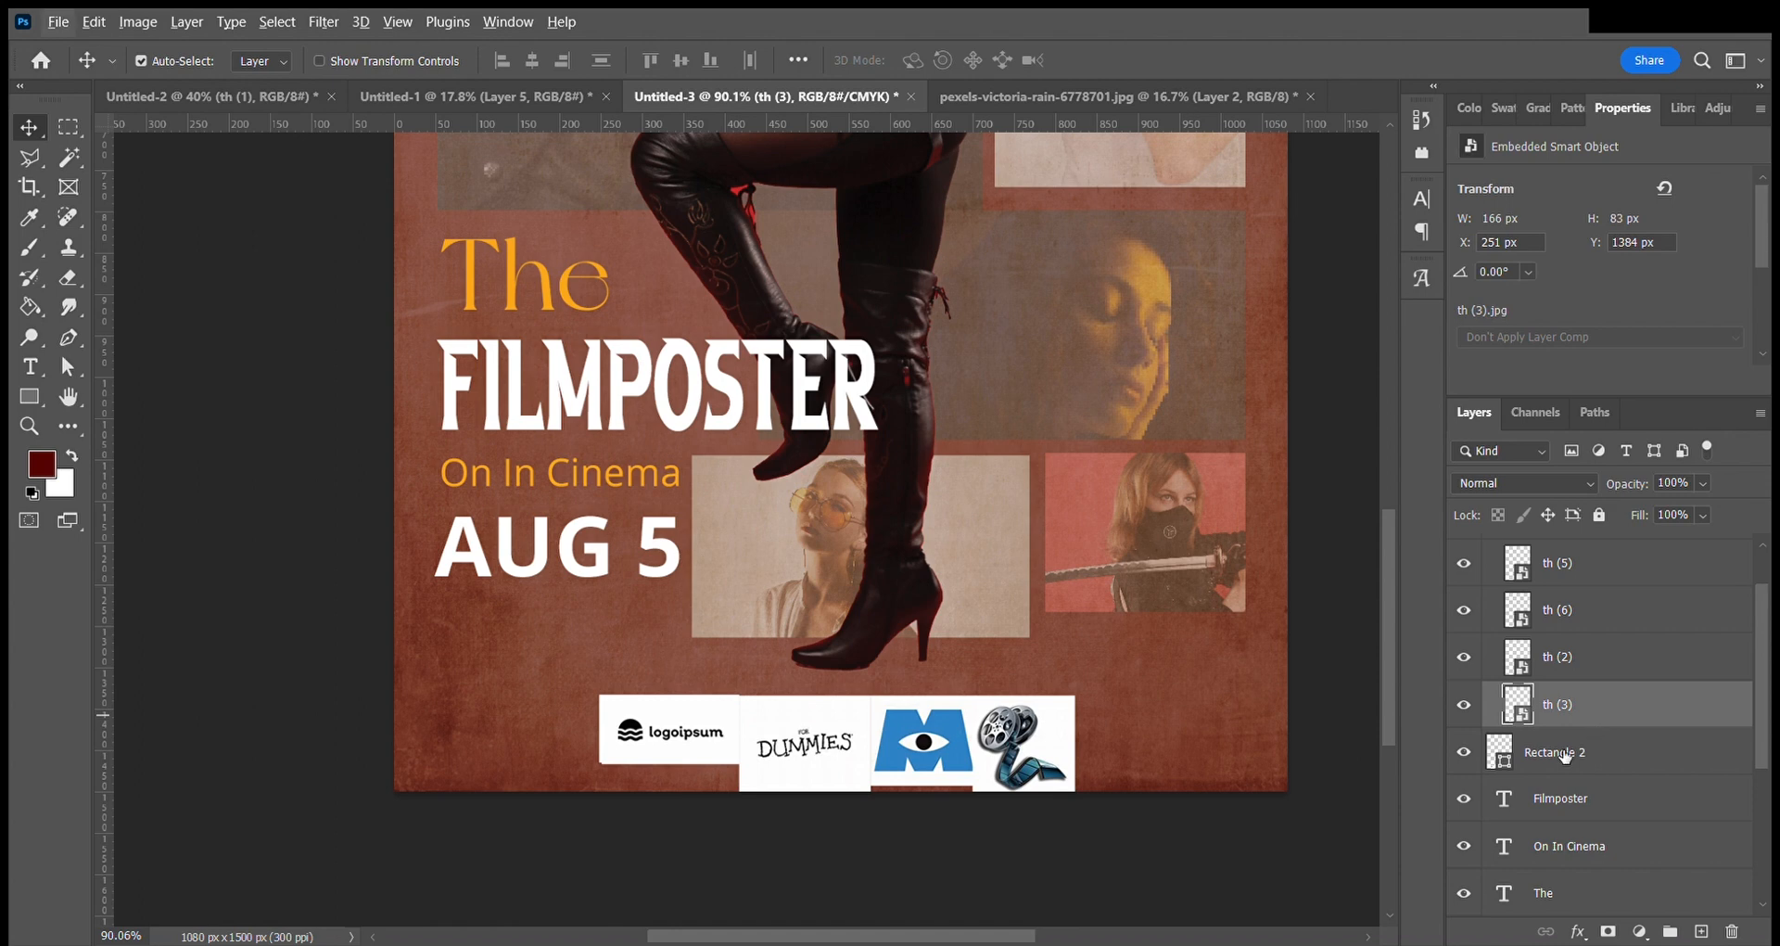
left_click(1581, 744)
left_click_drag(1550, 758, 1569, 656)
left_click(1567, 662, "alt")
Move the white rectangle over the film reel logo, narrow it to 98 px, and scale the logo down to fit inside.
left_click_drag(669, 742, 1058, 732)
key("ctrl+t")
key("Return")
key("ctrl+t")
left_click(1146, 61)
left_click(1557, 676, "shift")
Place a copy of the 98 px white rectangle beneath the M eye logo, clip the logo to it, and move the copy over the logo.
left_click(957, 749)
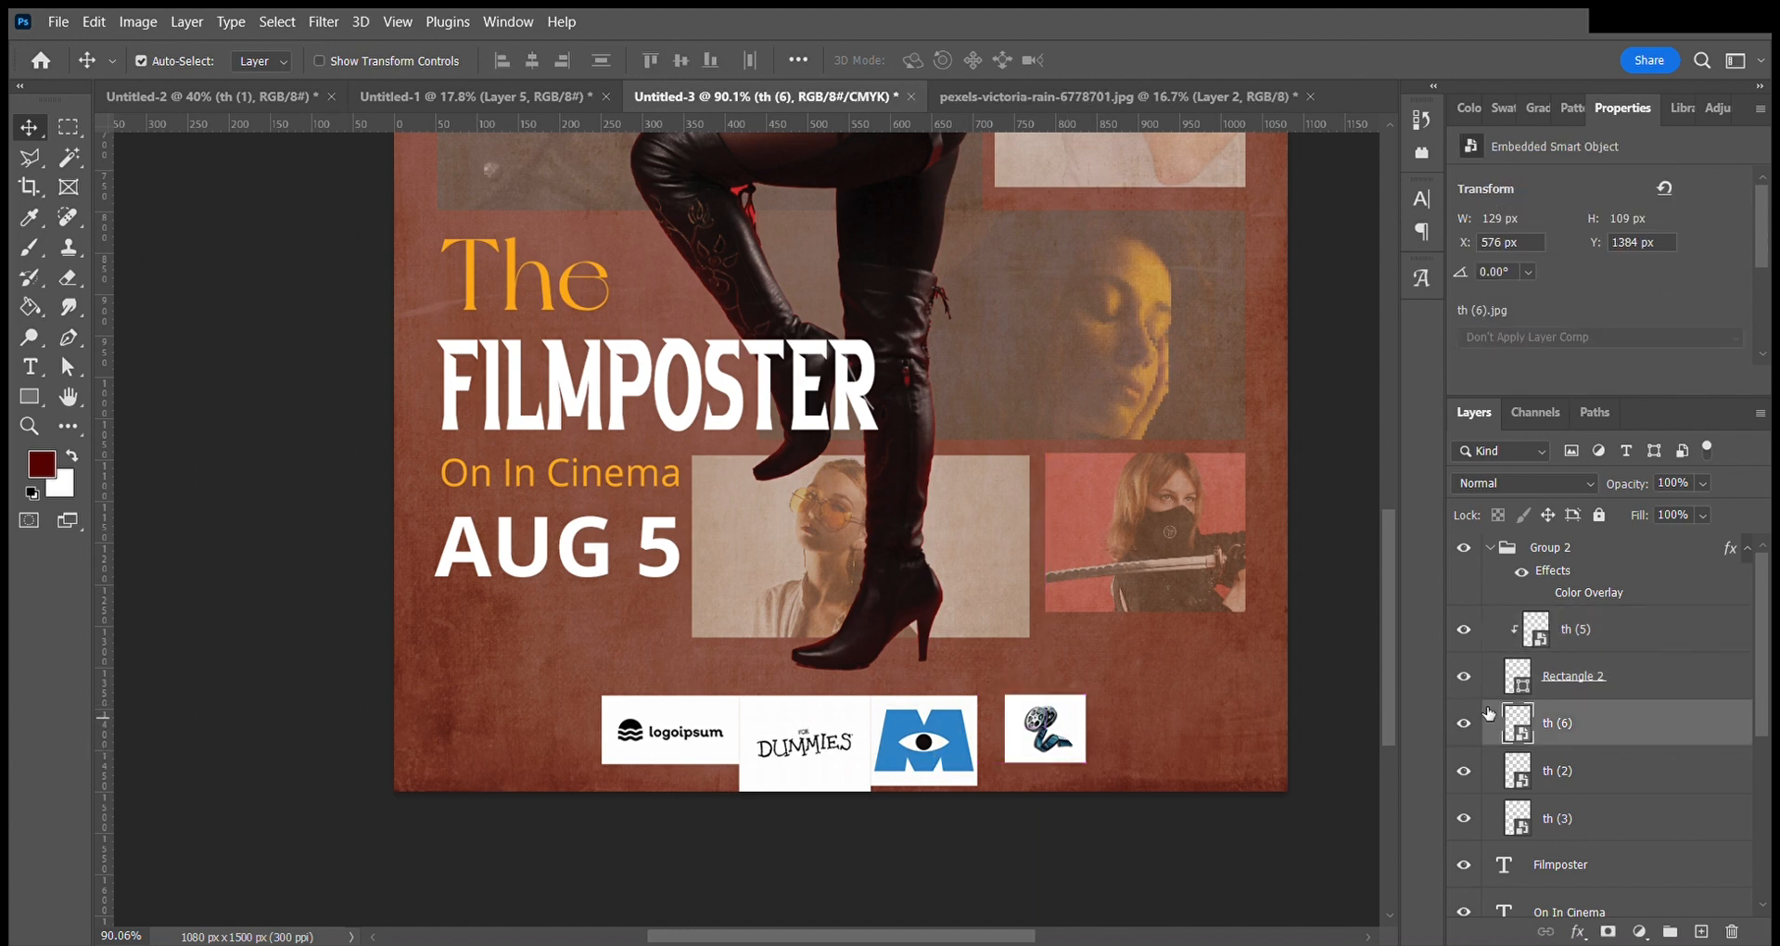
left_click(1585, 677)
left_click_drag(1586, 683, 1576, 746)
left_click(1553, 747, "alt")
key("ctrl+t")
left_click_drag(1068, 727, 946, 724)
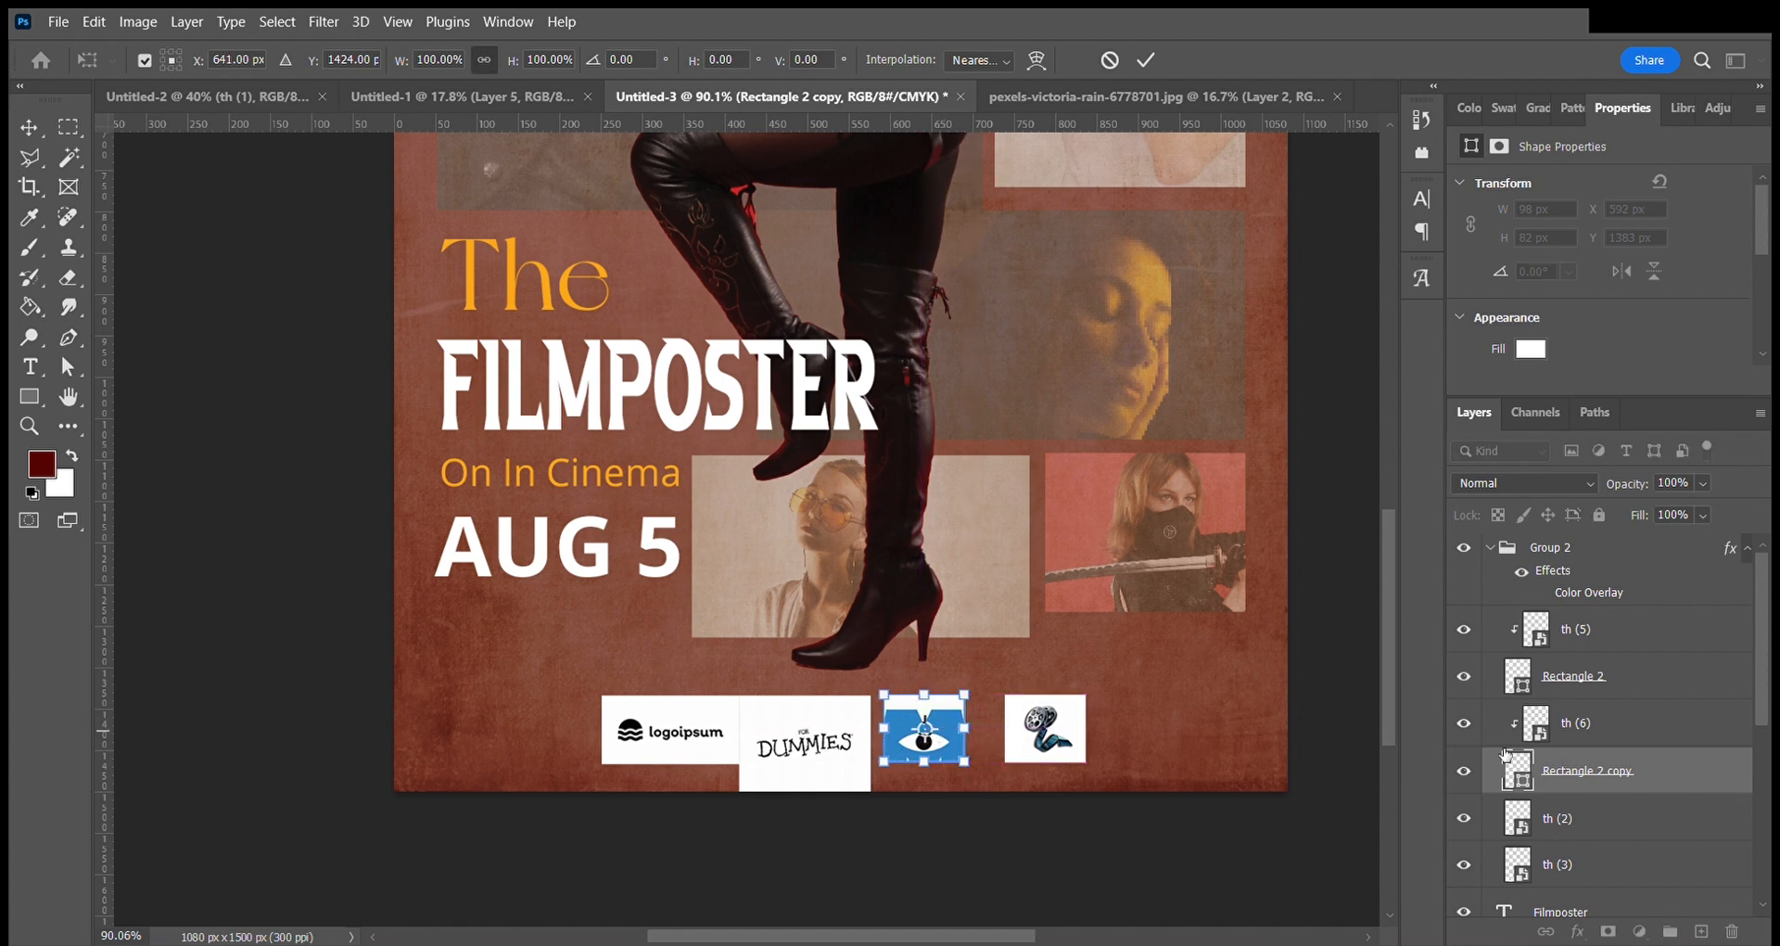
Scale the M eye logo down to about 11% and centre it inside its white rectangle.
left_click(1595, 815)
left_click(1602, 739)
key("ctrl+t")
left_click_drag(987, 709, 961, 727)
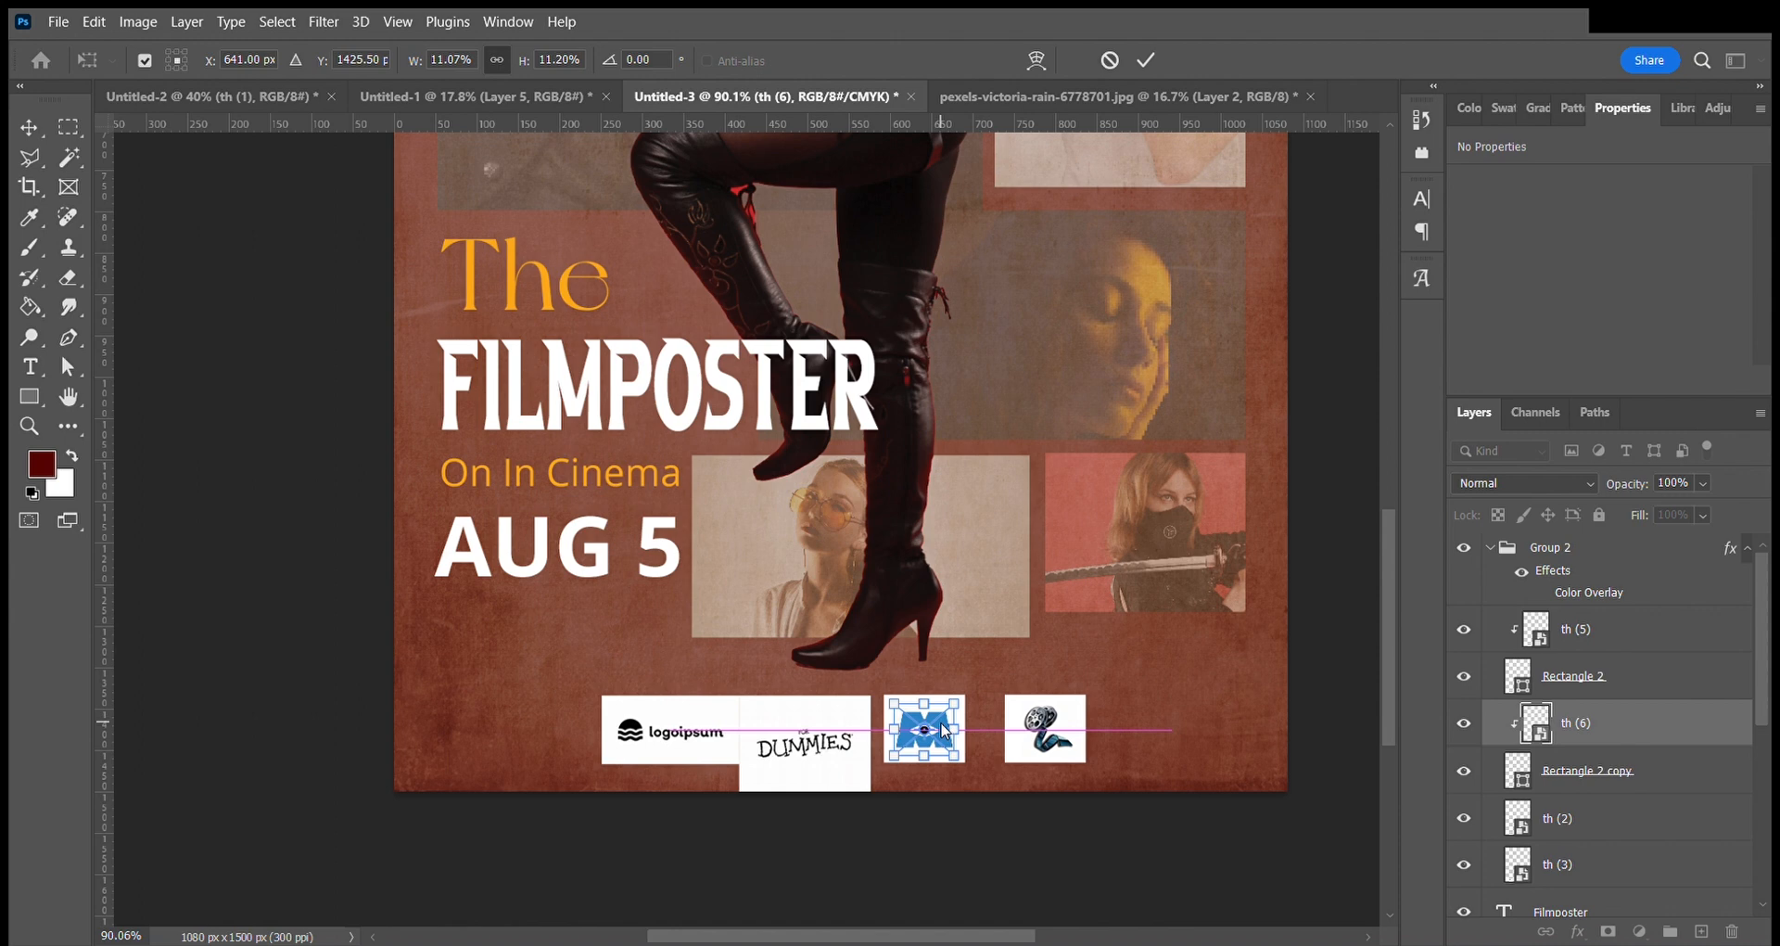
key("Return")
Shift the Dummies logo slightly right and up, and clip it to a copy of the white rectangle placed beneath it.
left_click_drag(854, 783, 860, 774)
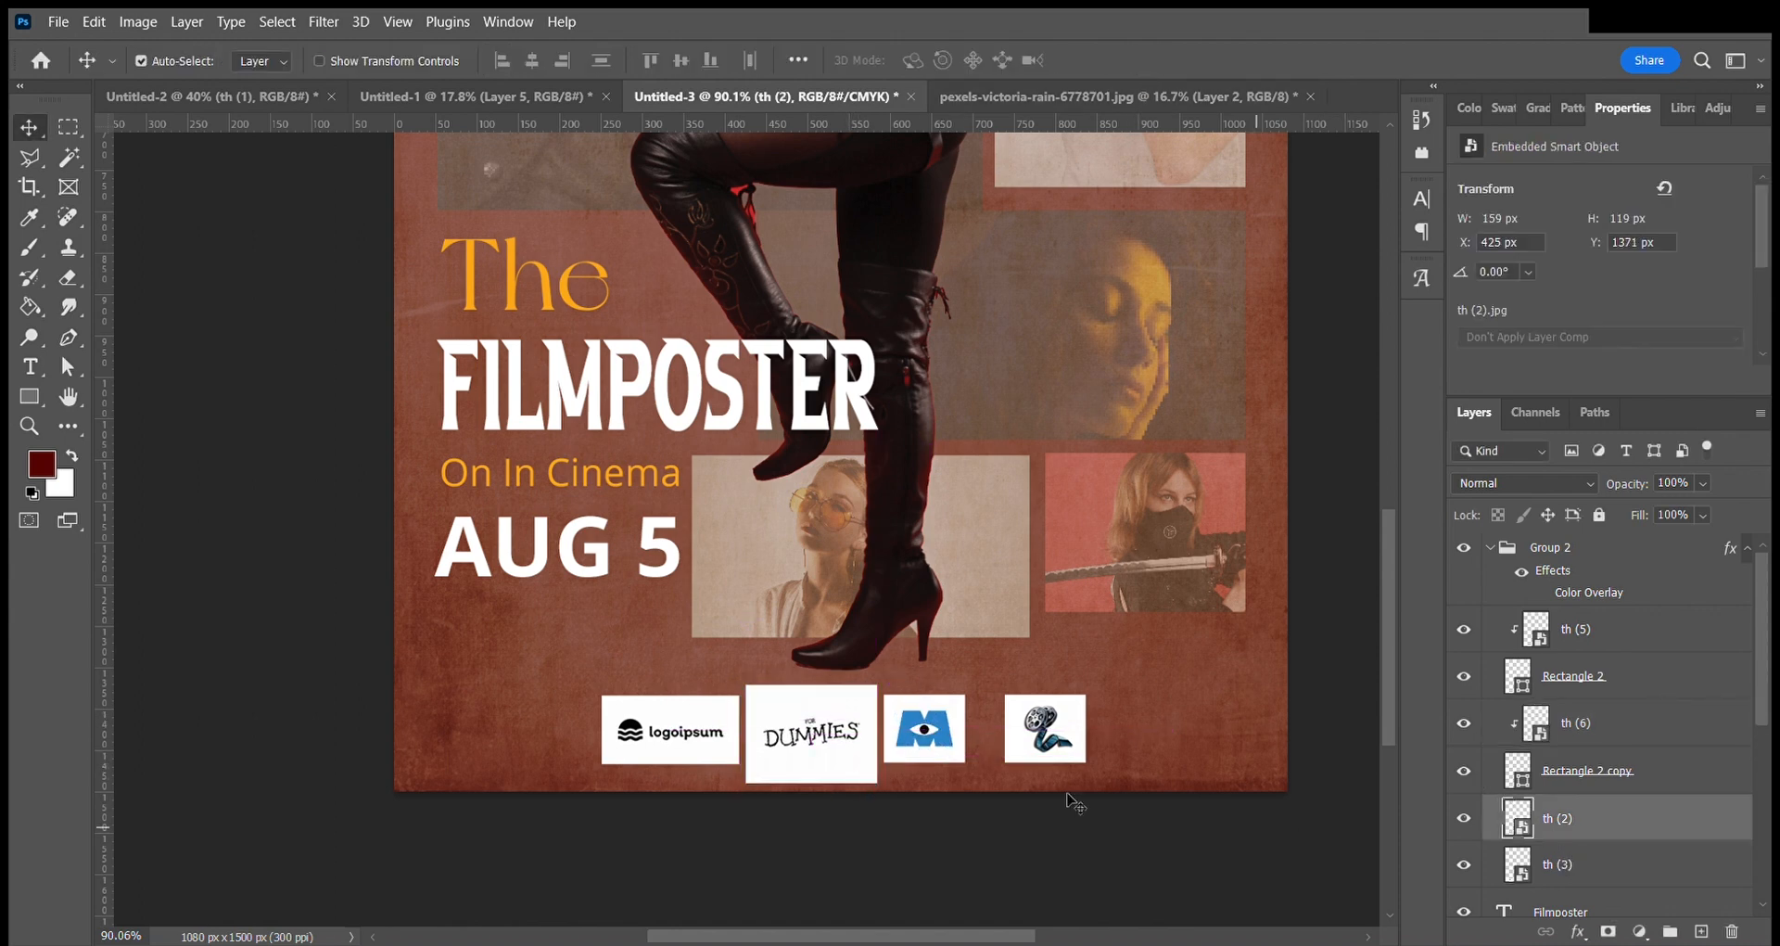
scroll(1616, 769, "down", 1)
left_click_drag(1602, 702, 1601, 768)
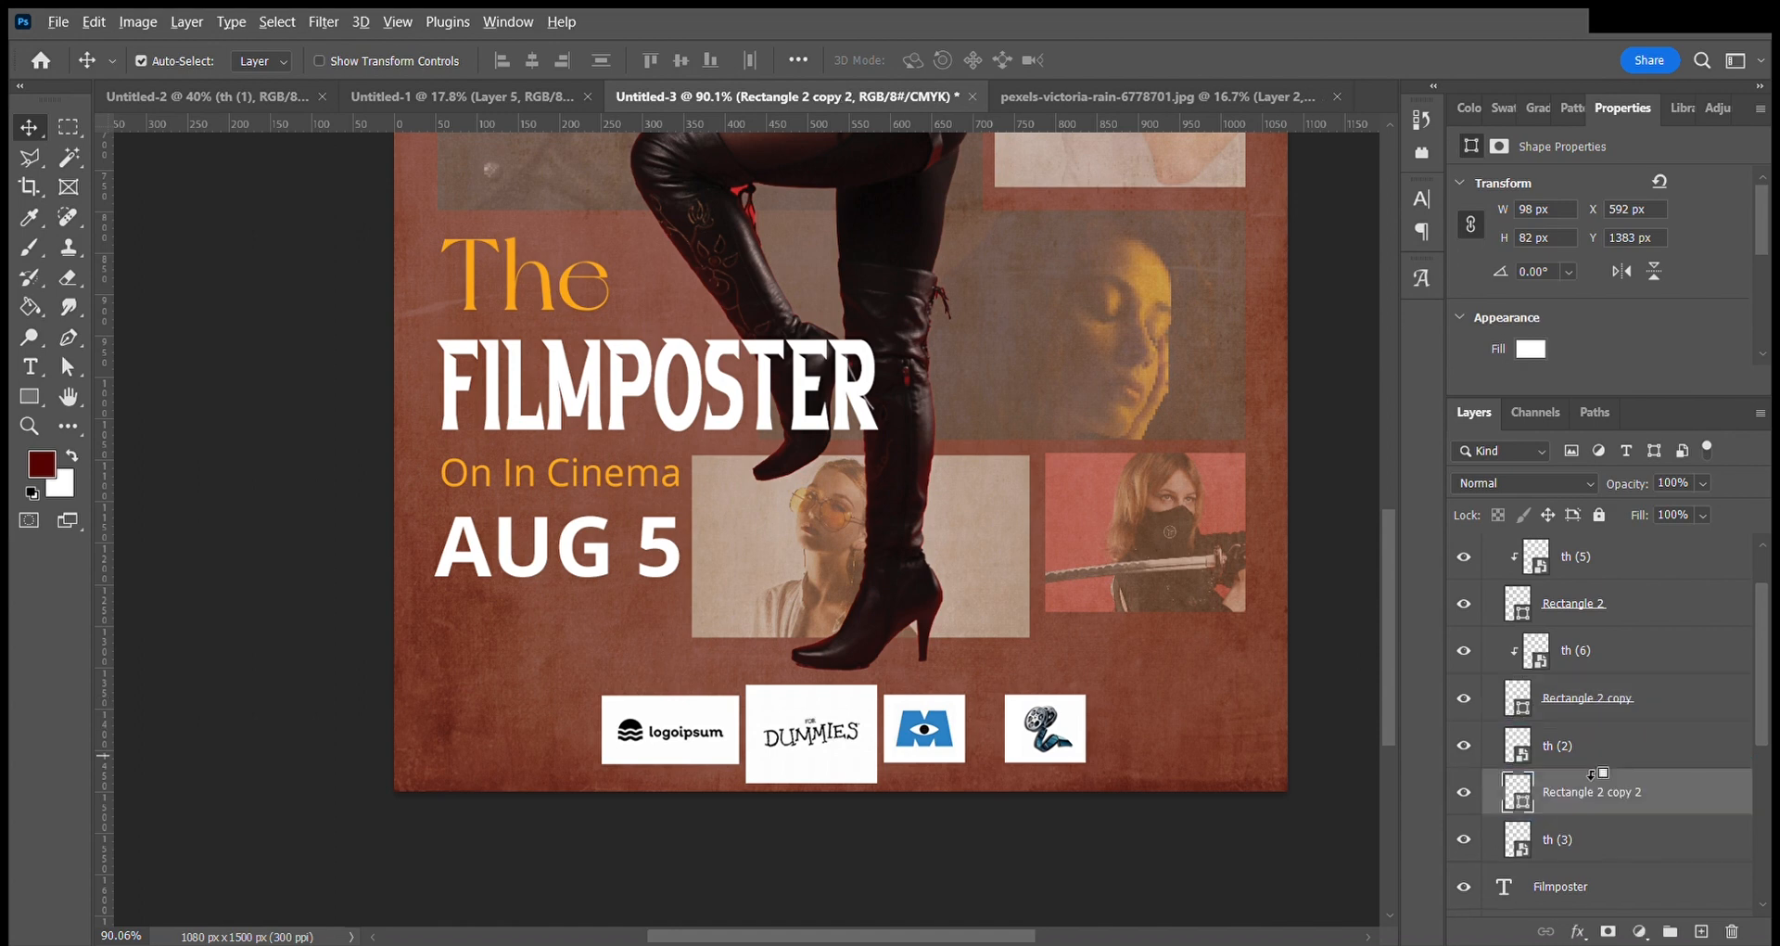
left_click(1593, 769, "alt")
Move the new rectangle copy over the Dummies logo and widen it to 160 px.
key("ctrl+t")
left_click_drag(955, 705, 759, 737)
key("Return")
left_click(839, 737)
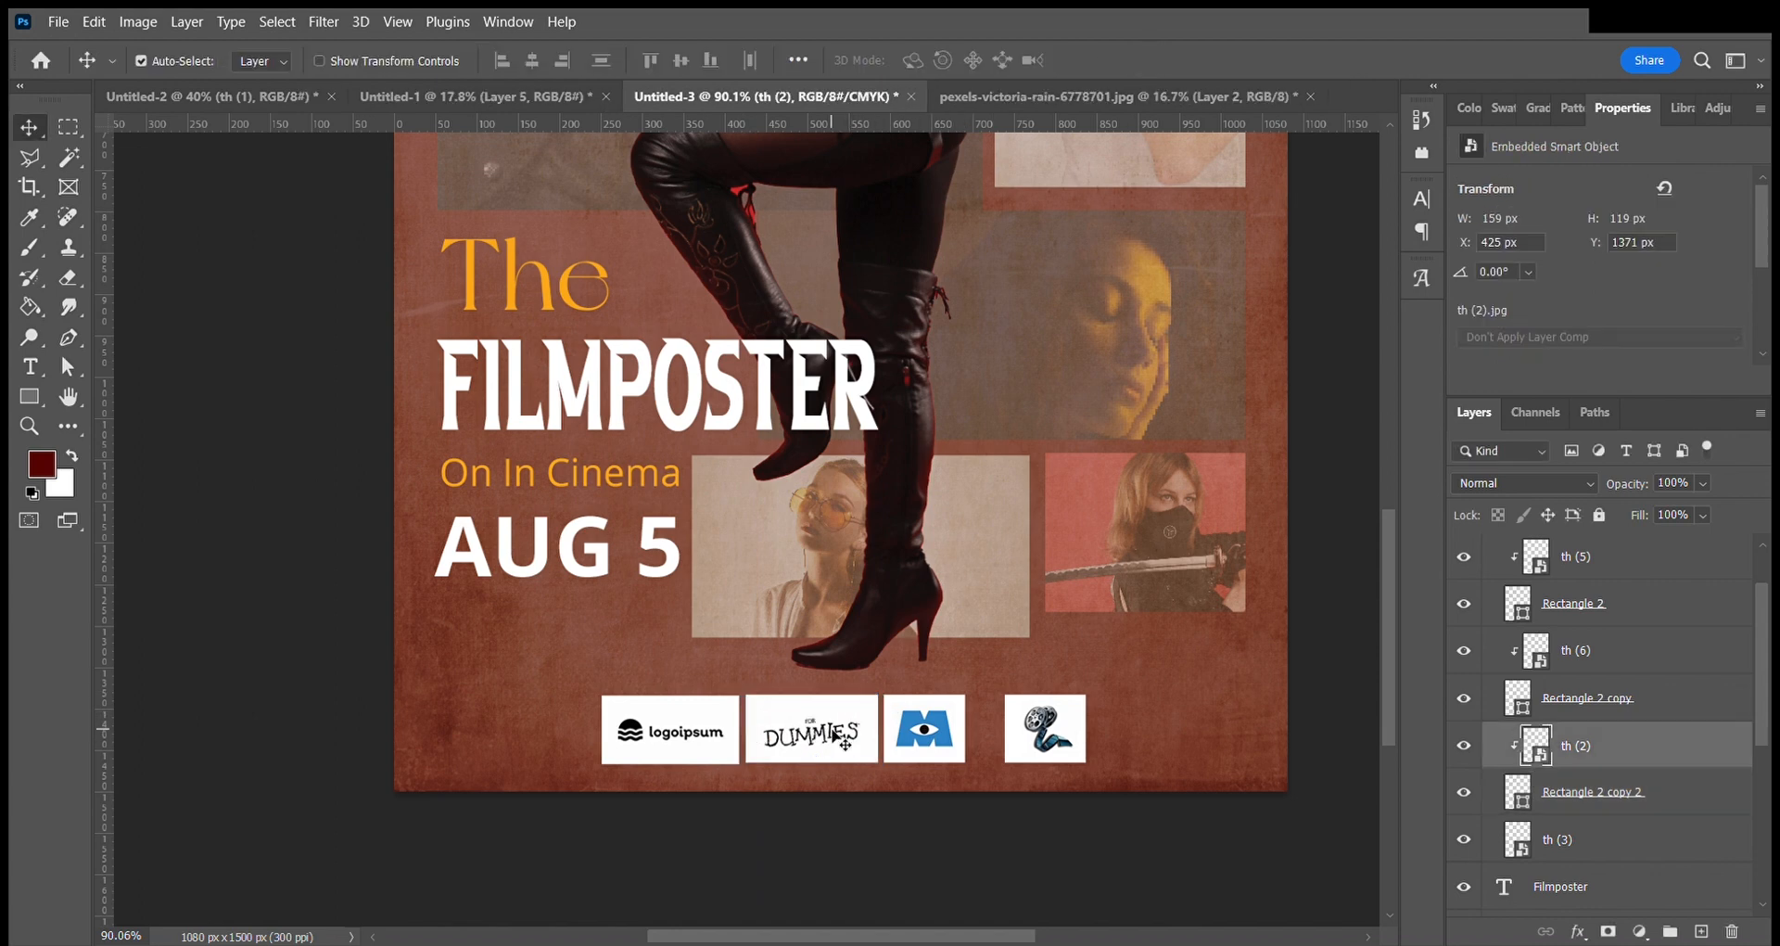
Nudge the logoipsum logo up to Y 1382 px and move the film reel logo with its rectangle left, beside the M eye logo.
left_click(1581, 803)
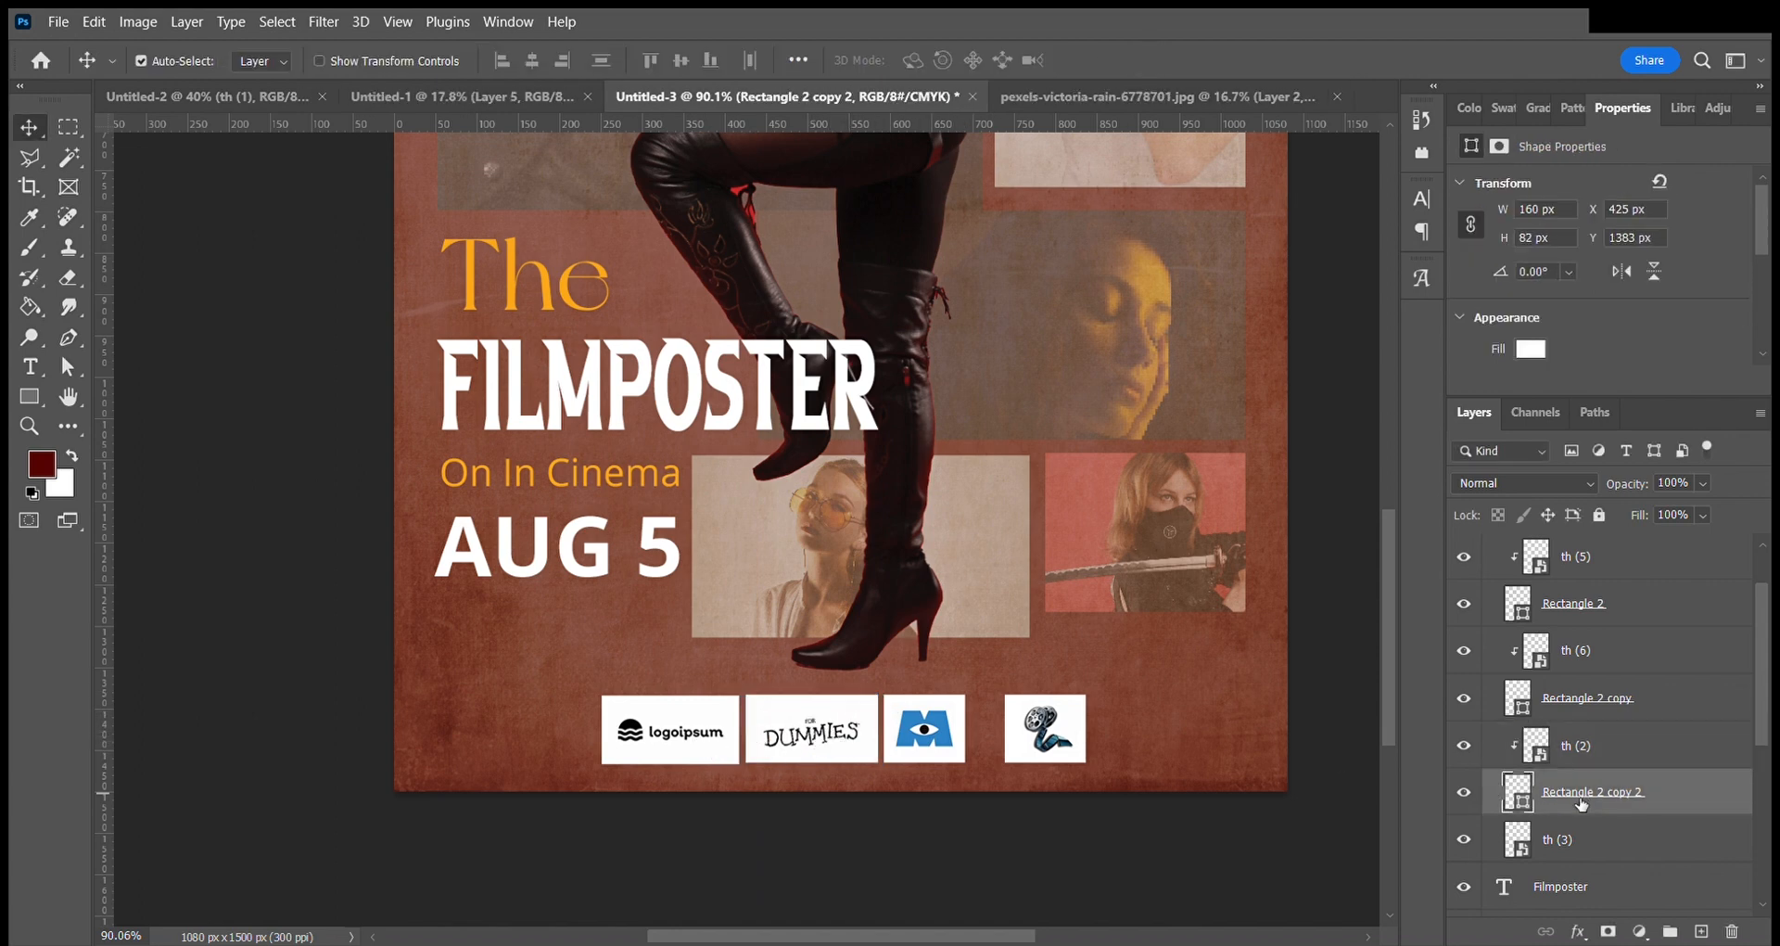
left_click(674, 742)
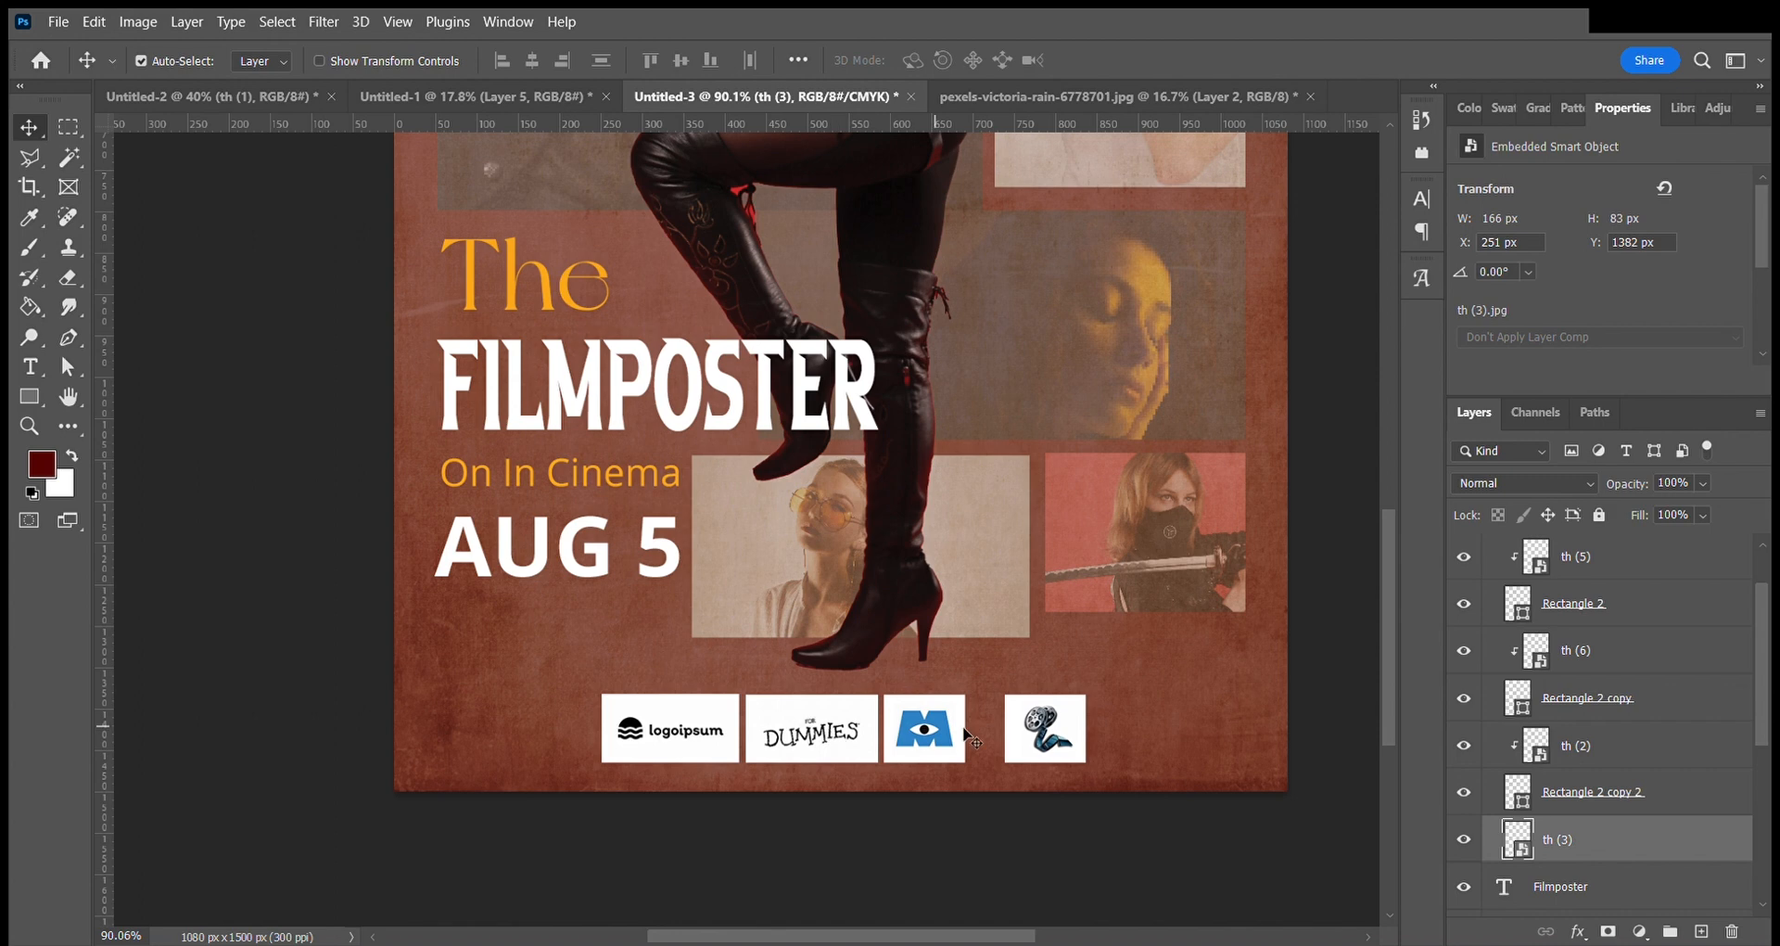
left_click_drag(1050, 733, 1017, 733)
Select all four logos with their rectangles and move them together so the row is centred horizontally at X 540 px.
scroll(1556, 815, "down", 1)
left_click(1551, 756, "shift")
scroll(1548, 752, "up", 2)
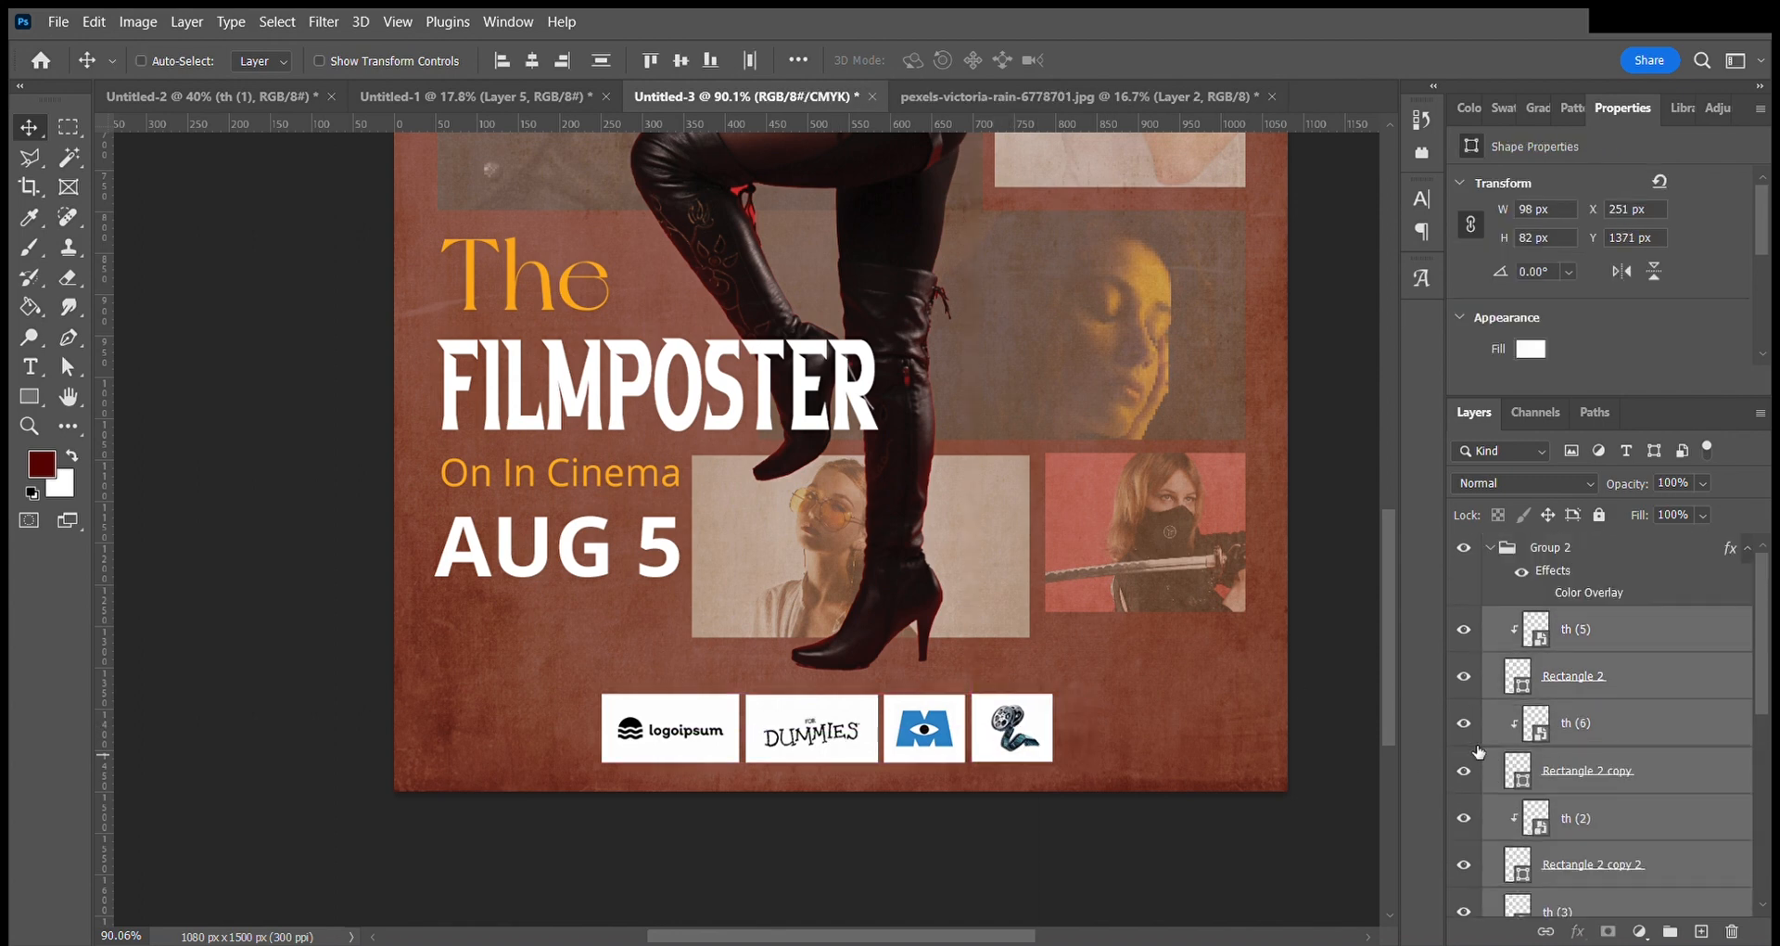
key("ctrl+t")
left_click_drag(849, 735, 863, 730)
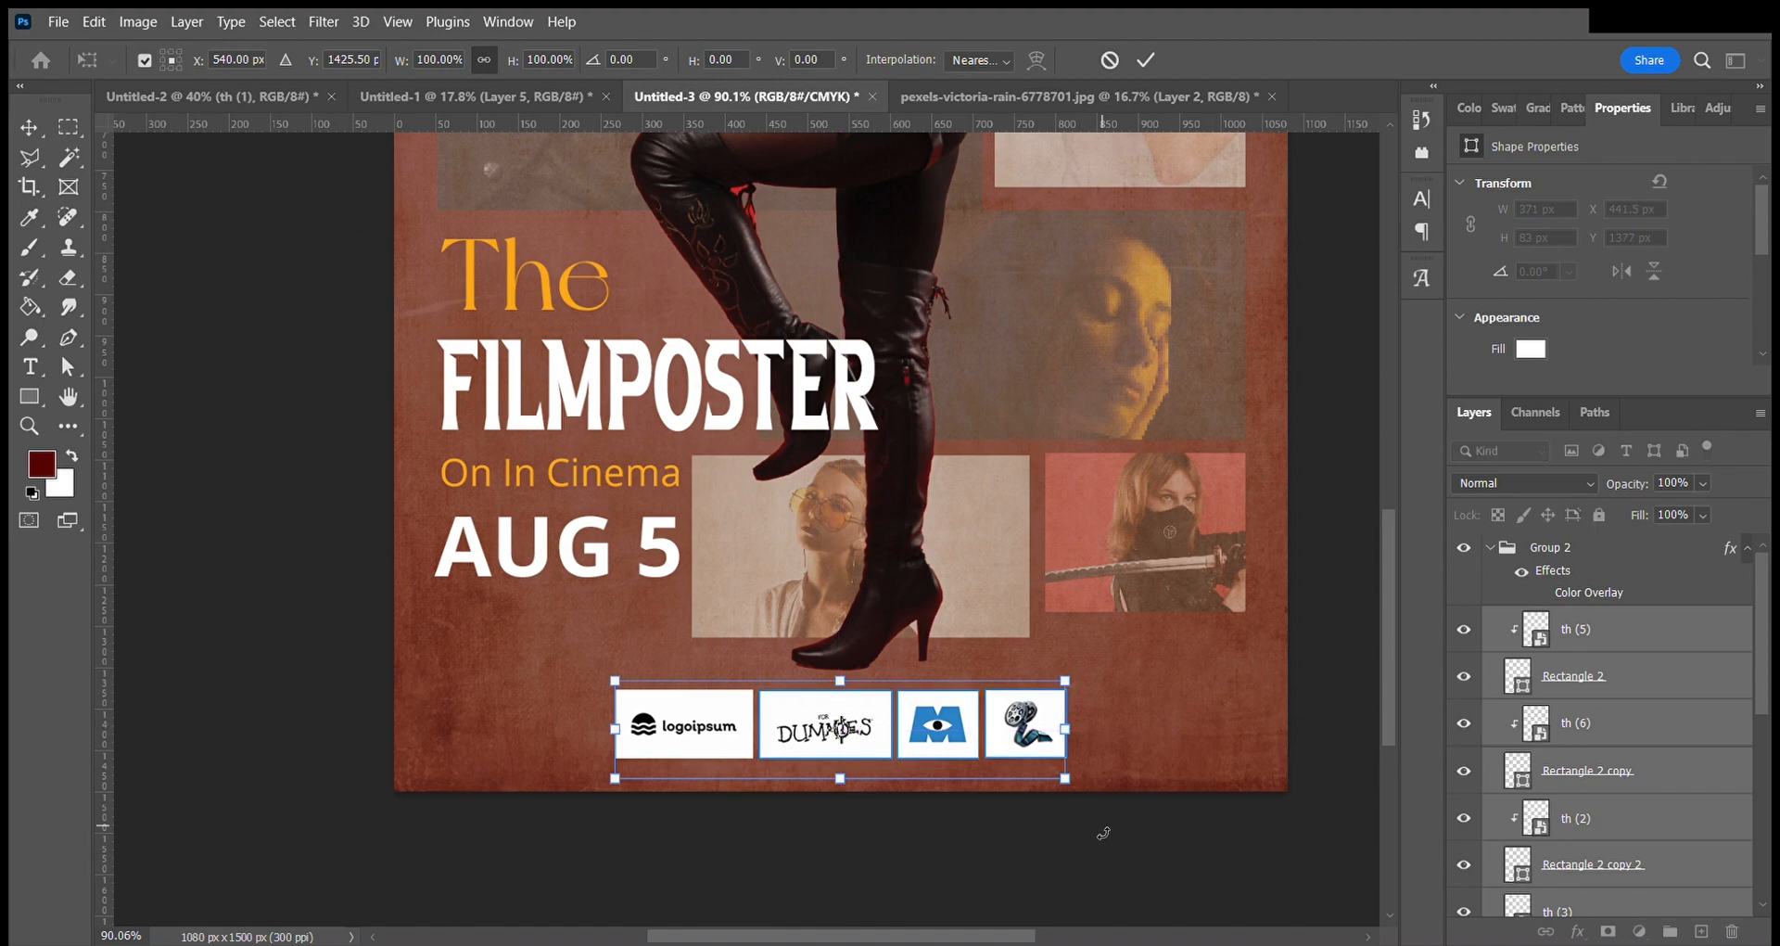
key("Return")
Turn the Color Overlay effect back on for the logo group and check the row against the whole poster.
scroll(795, 842, "down", 5)
scroll(1062, 629, "down", 1)
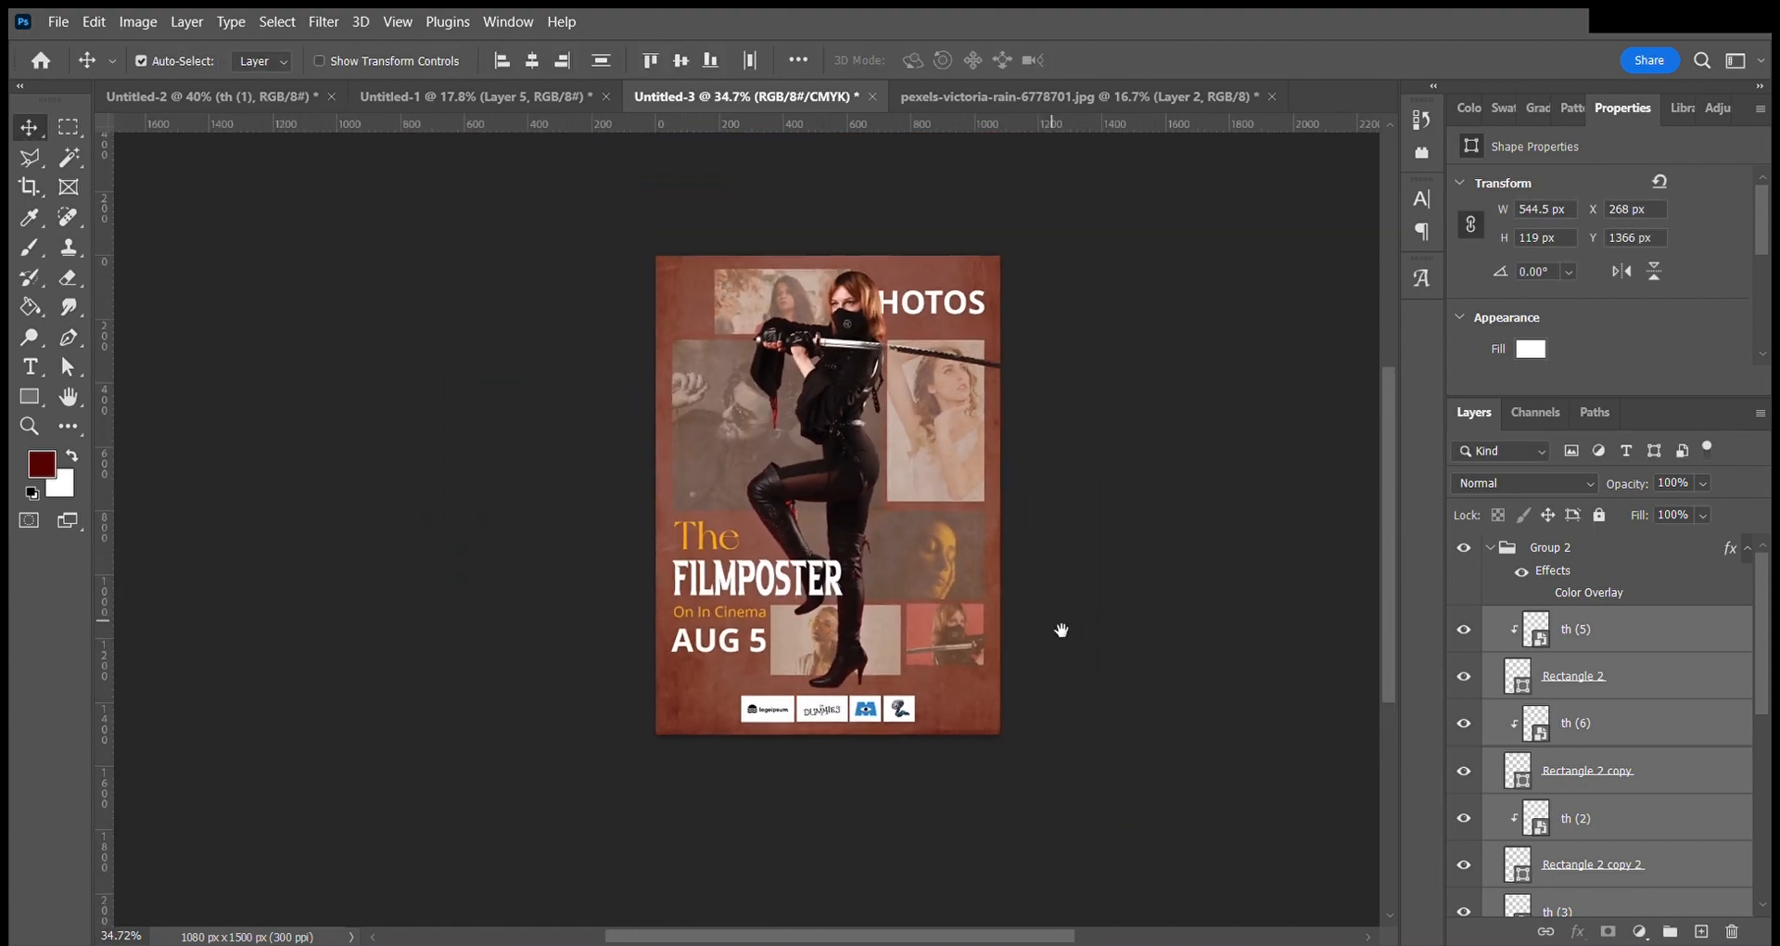
left_click(1541, 593)
left_click(824, 815)
scroll(821, 762, "up", 5)
scroll(820, 760, "down", 5)
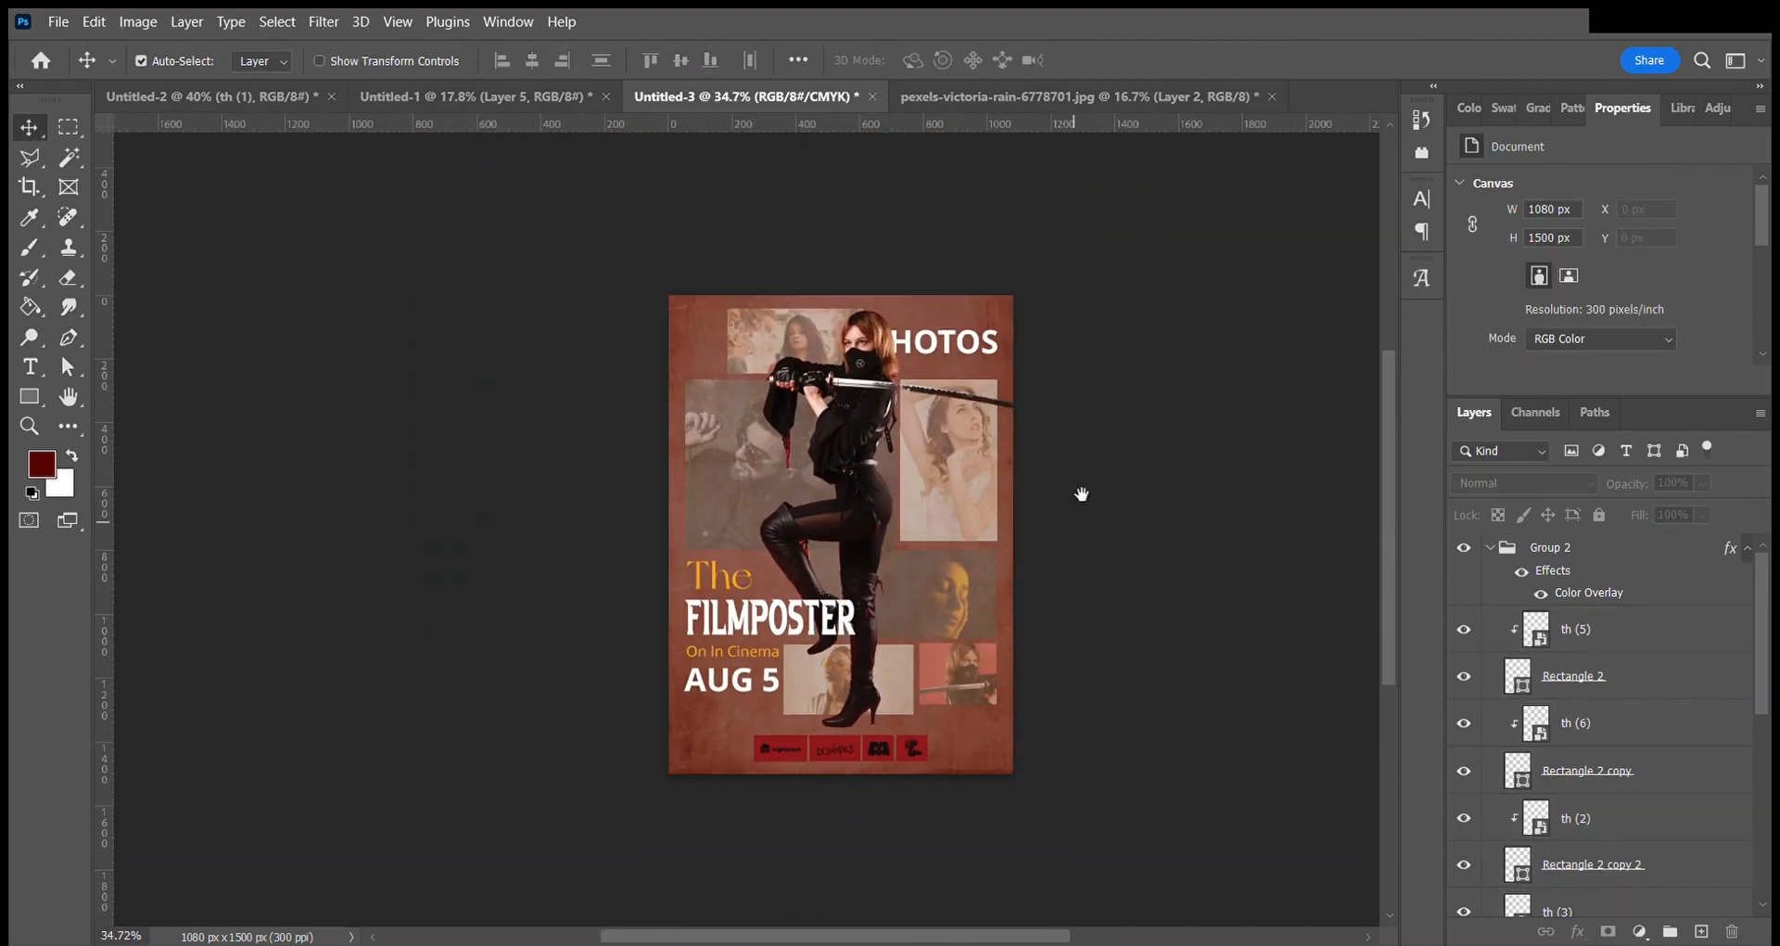
left_click_drag(1080, 464, 1079, 485)
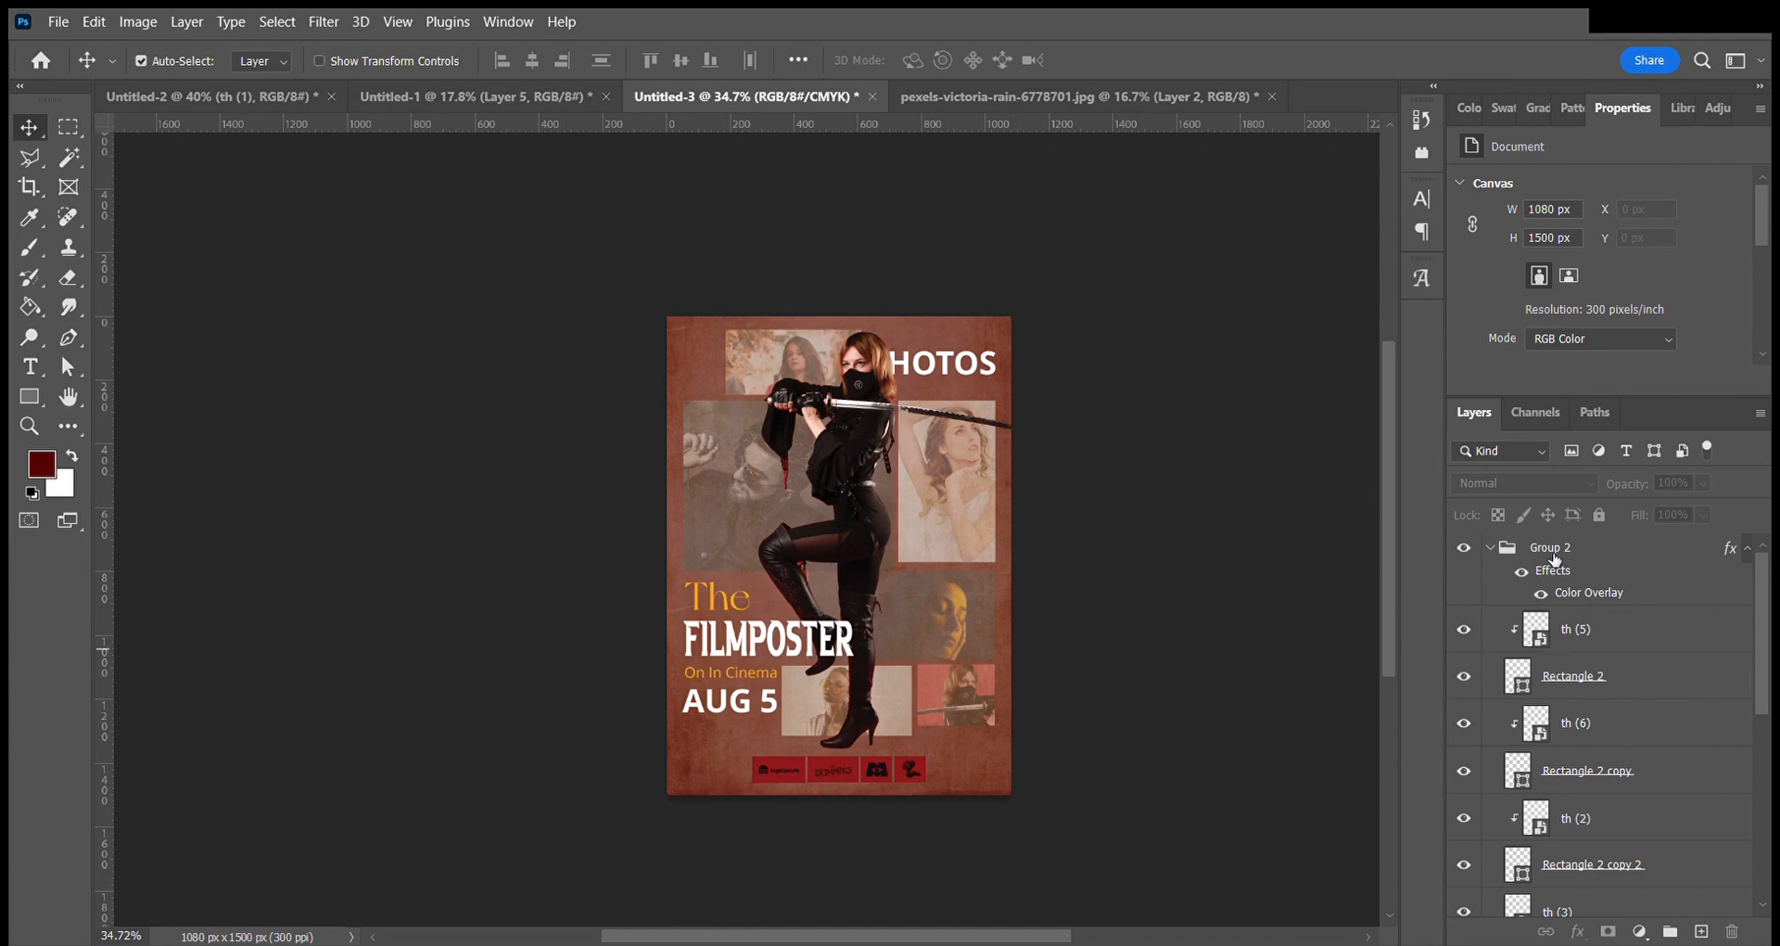
Try the Screen blend mode on the paper texture Layer 1 and settle on Multiply.
scroll(1556, 559, "down", 10)
left_click(1576, 816)
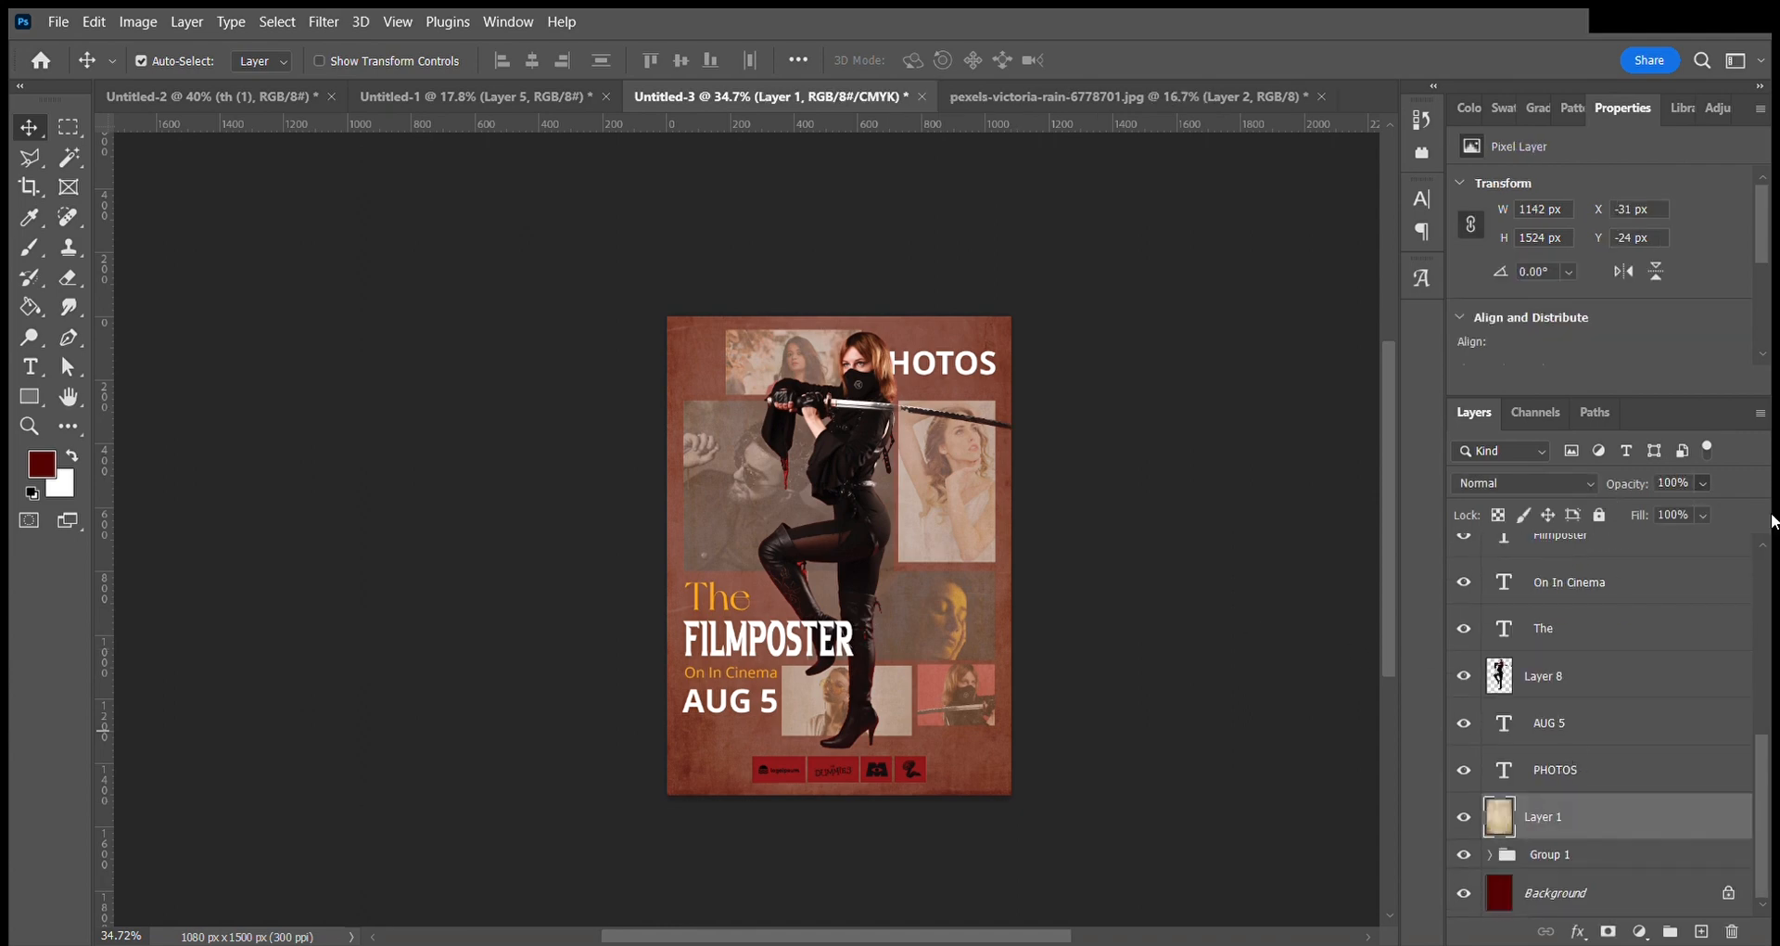
key("shift+alt+s")
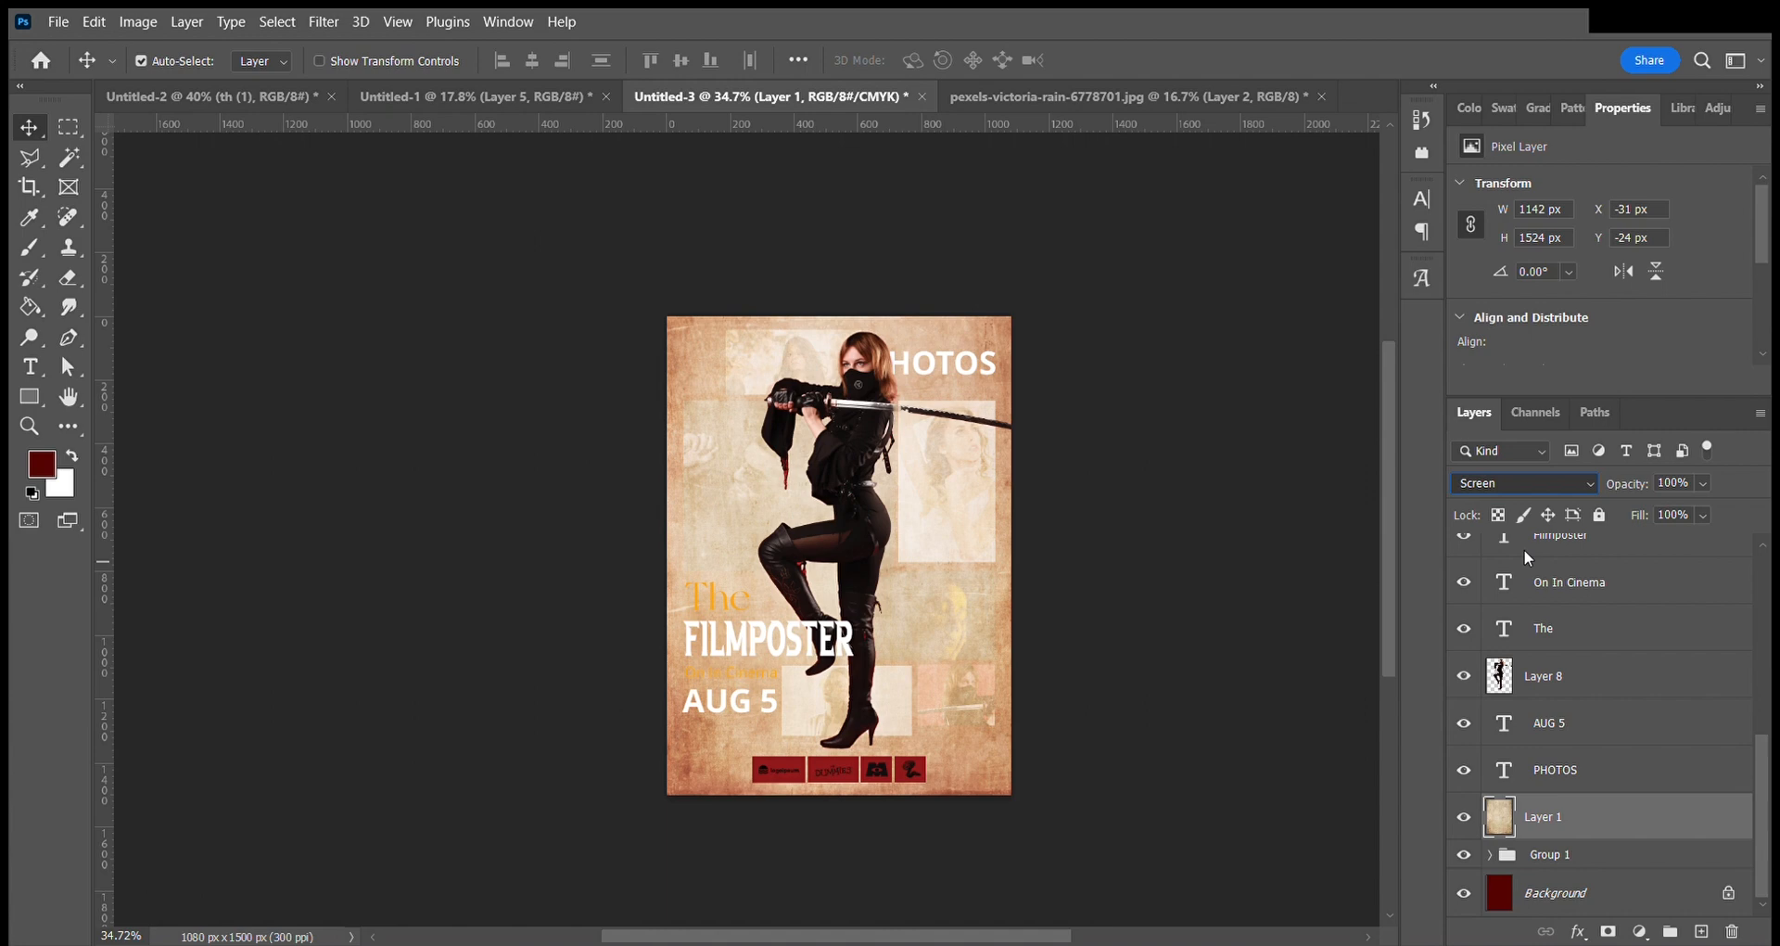
key("shift+alt+m")
left_click(1169, 755)
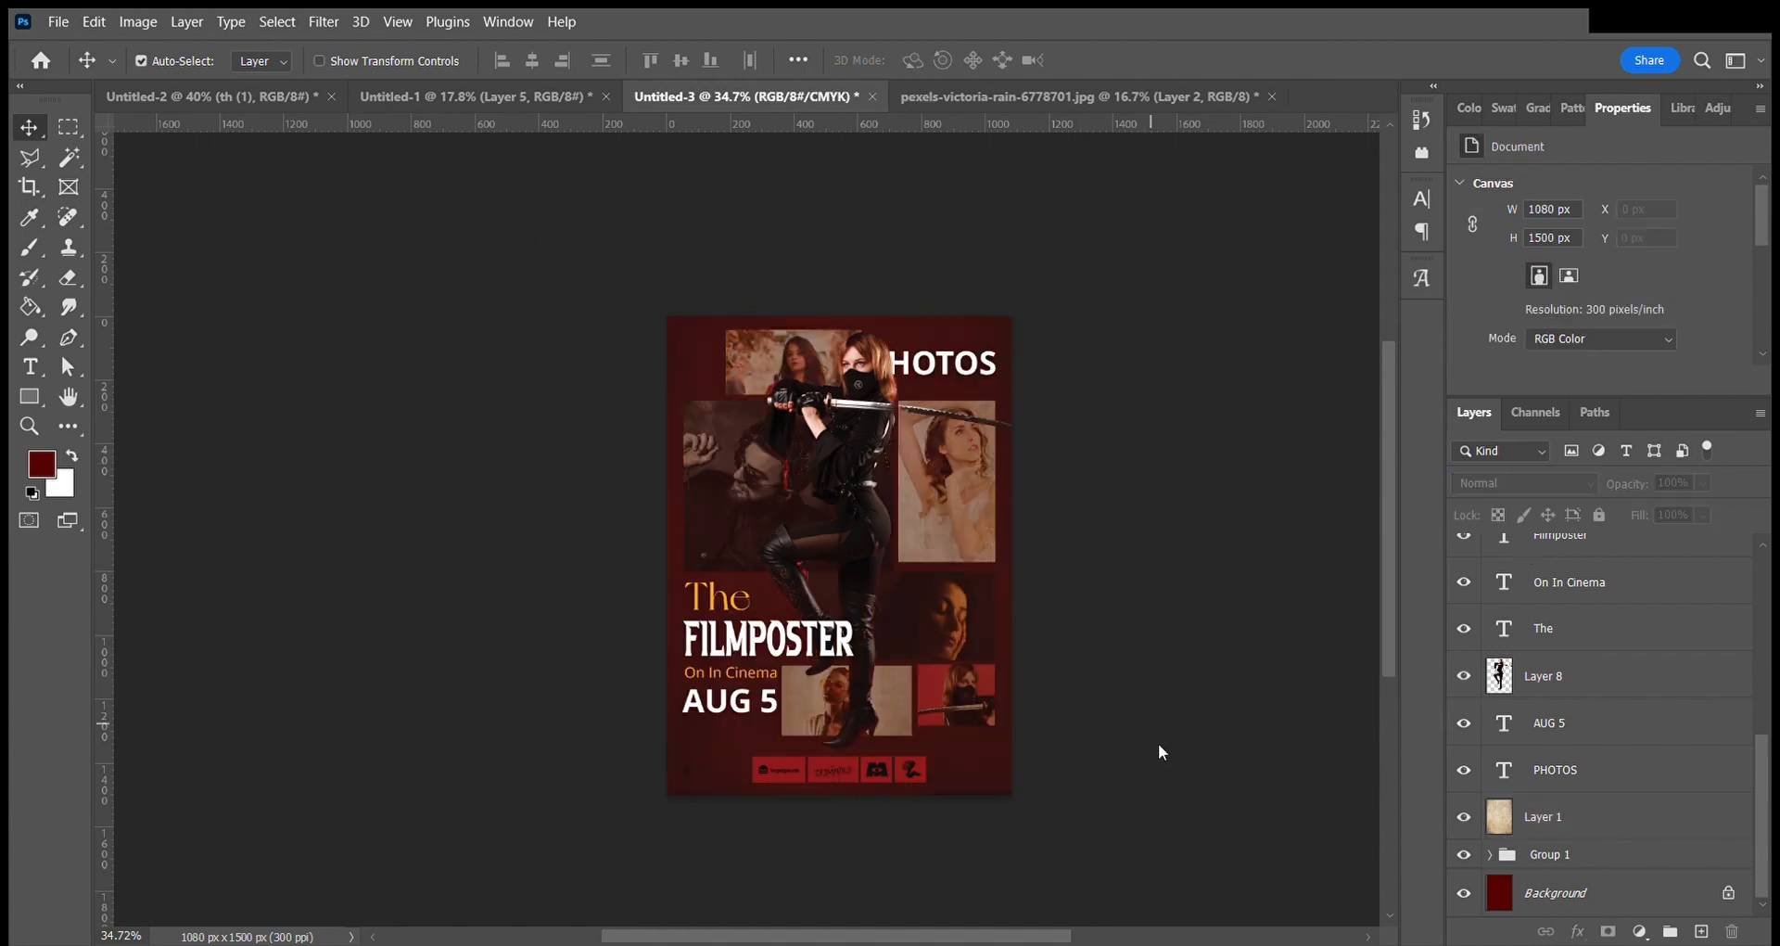
key("ctrl+0")
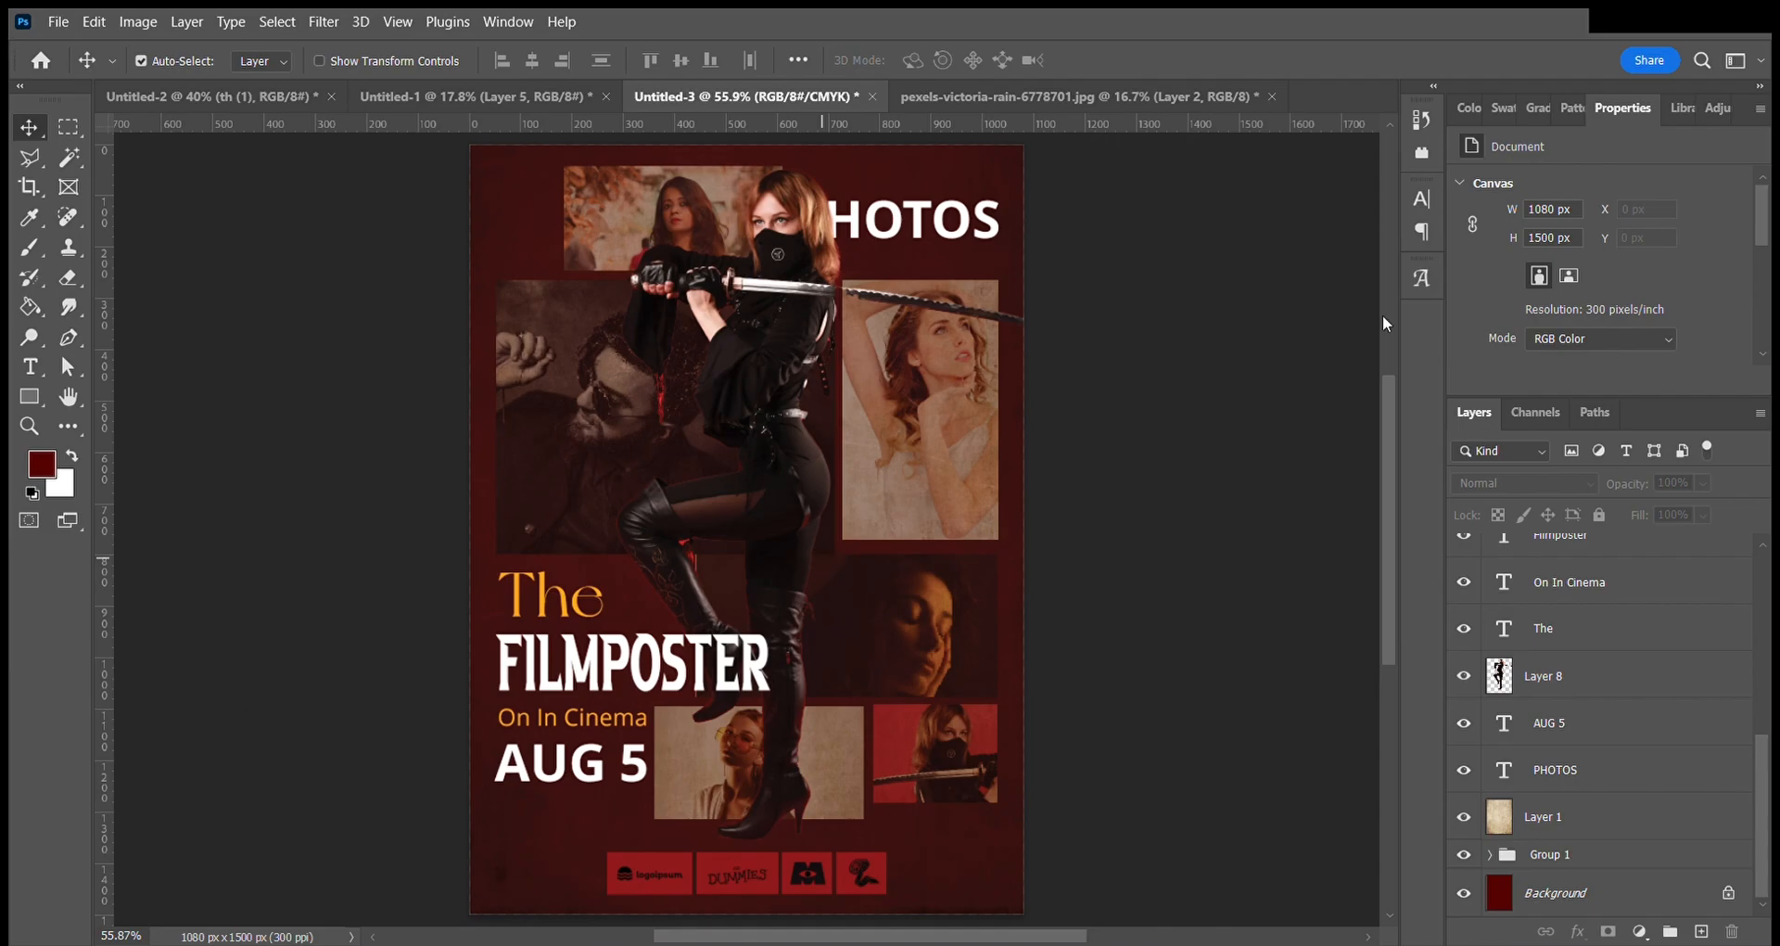